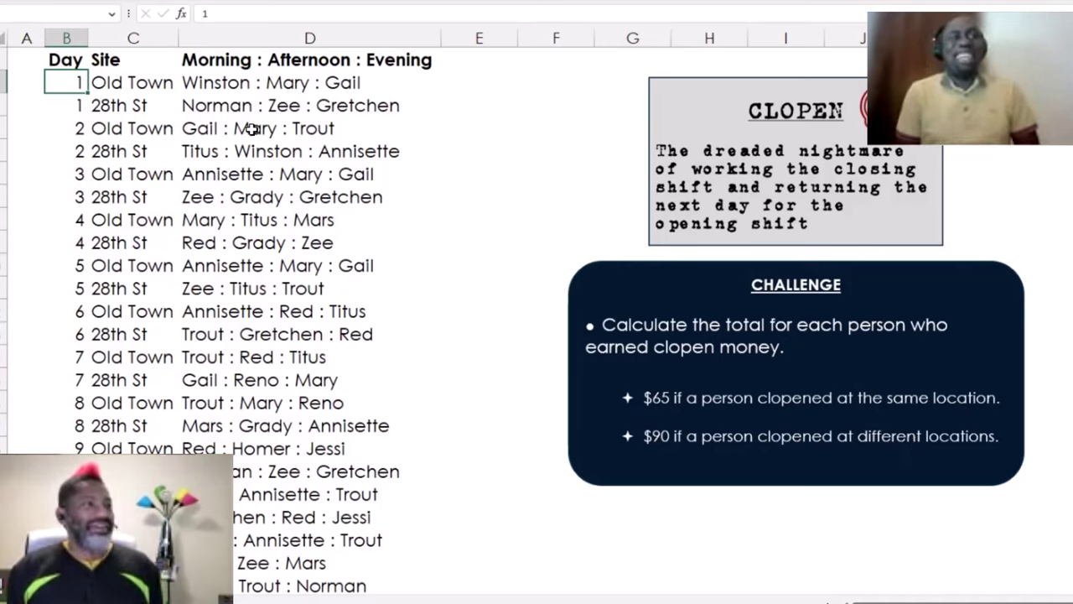
Drag the CHALLENGE card and the CLOPEN picture to the sheet's right edge, clear of the shift data.
left_click(130, 83)
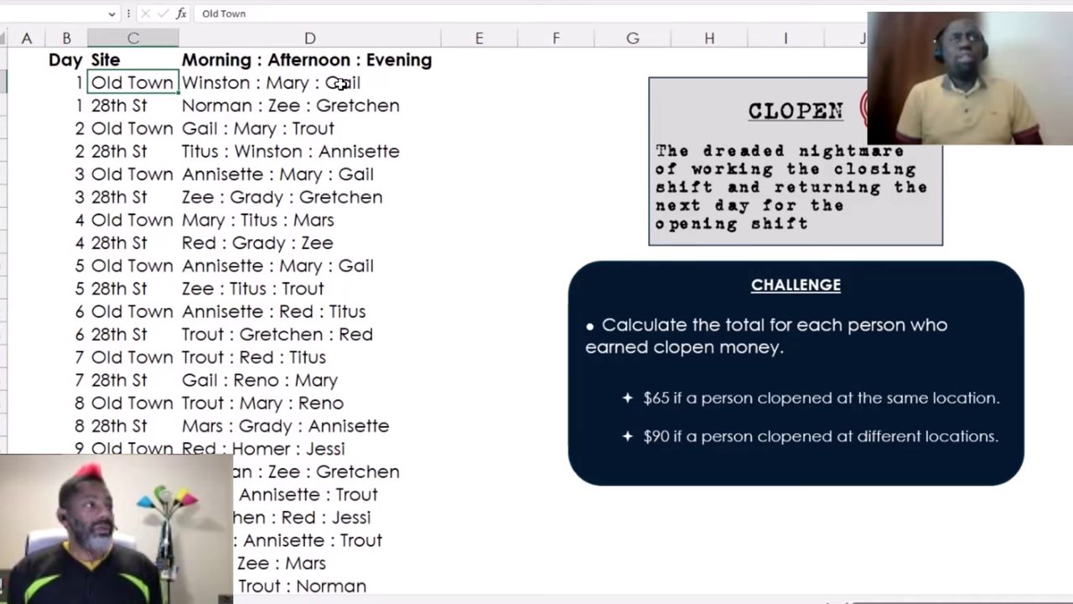
left_click(242, 63)
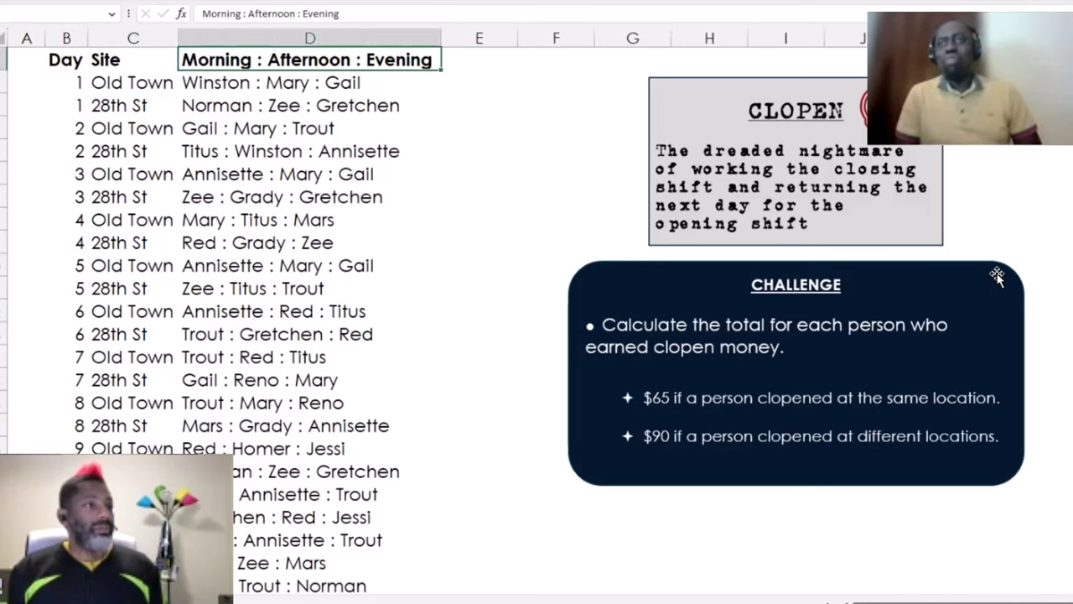
left_click_drag(997, 278, 1072, 302)
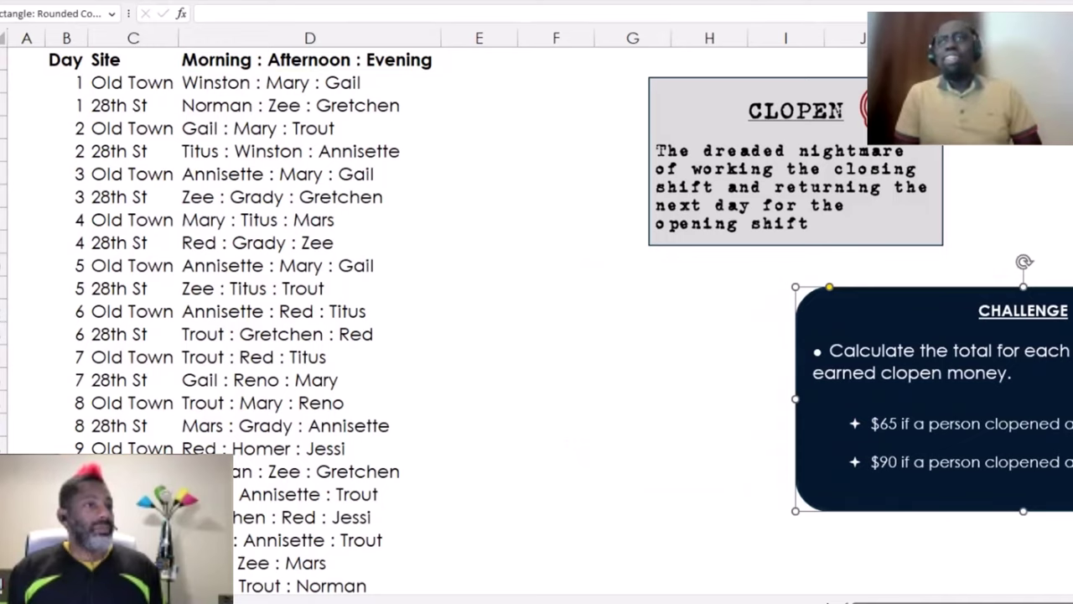
left_click_drag(650, 119, 853, 132)
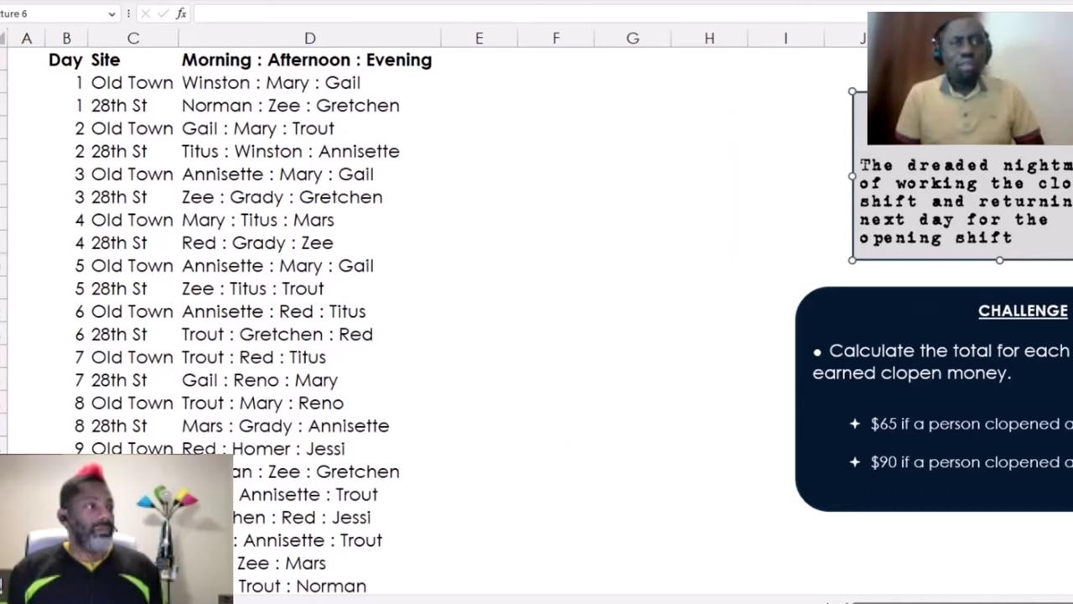
left_click(119, 105)
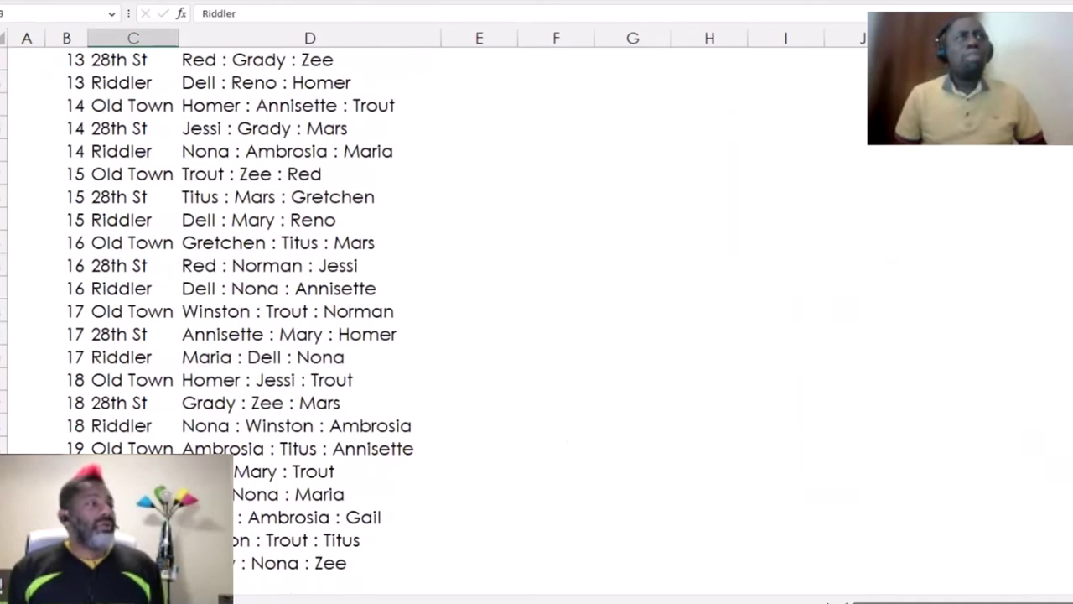
key("ctrl+Up")
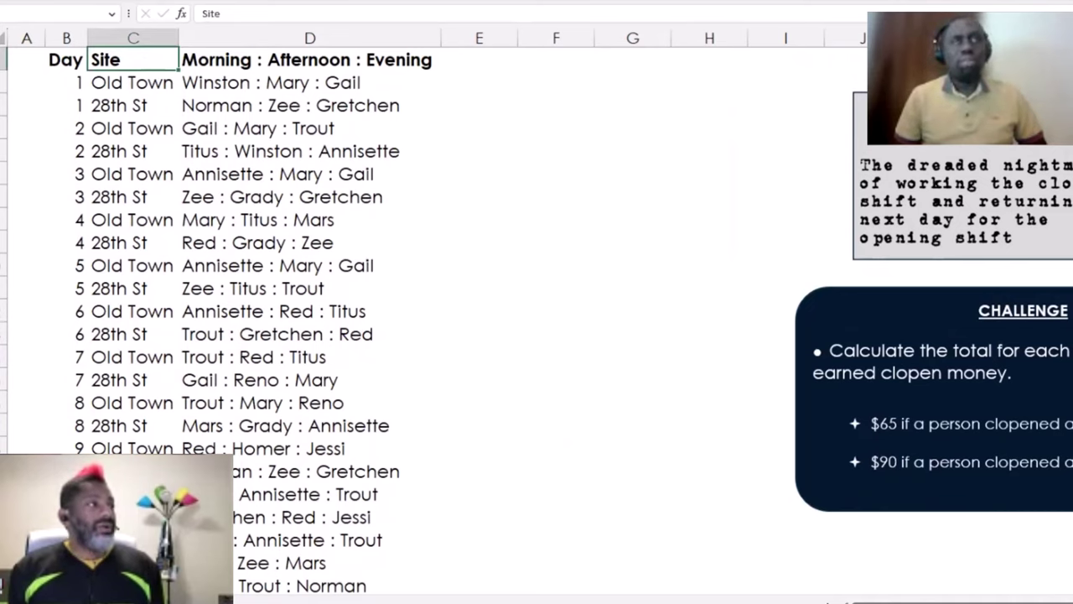
key("Down")
key("Down")
key("Down")
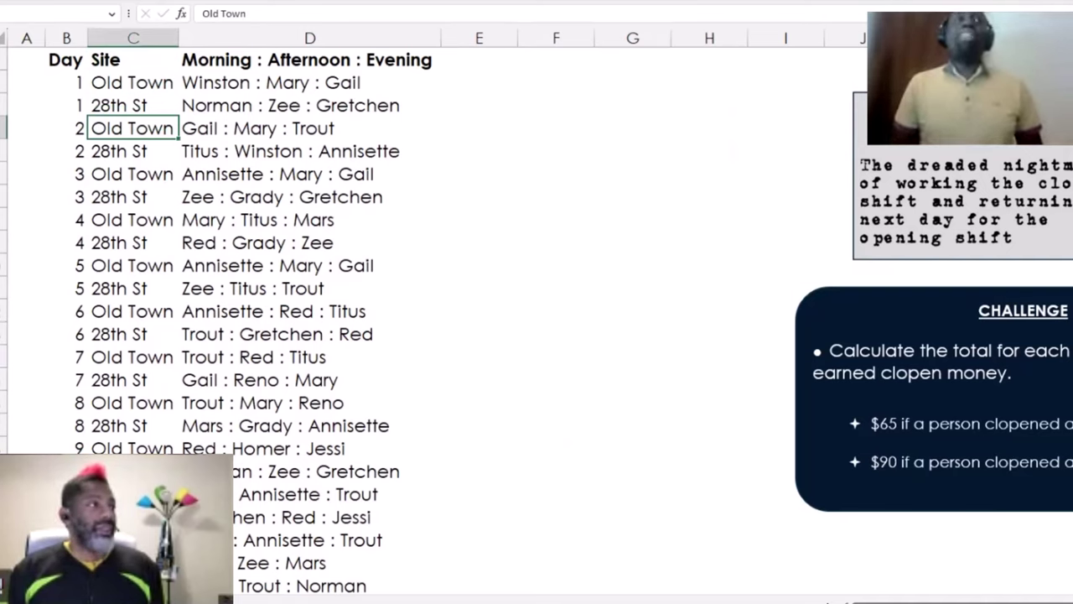
key("Up")
key("Up")
key("Right")
key("Right")
key("Left")
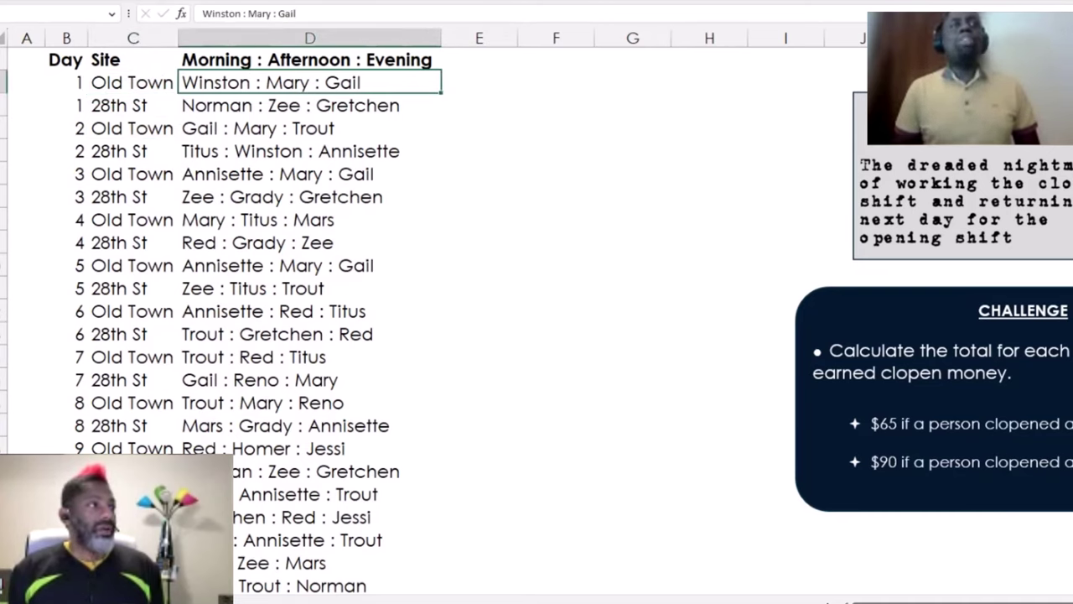
left_click(310, 128)
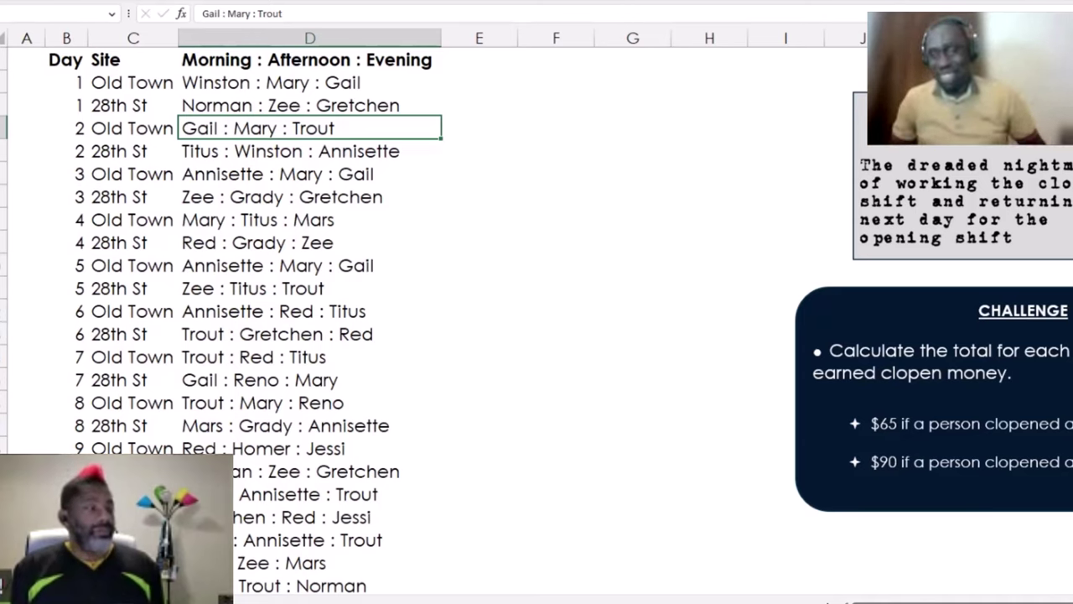
Enter =TEXTSPLIT(D1," : ") in E1 to split the header into Morning, Afternoon, Evening, then fill it down.
left_click(311, 105)
left_click(310, 83)
key("Up")
key("Right")
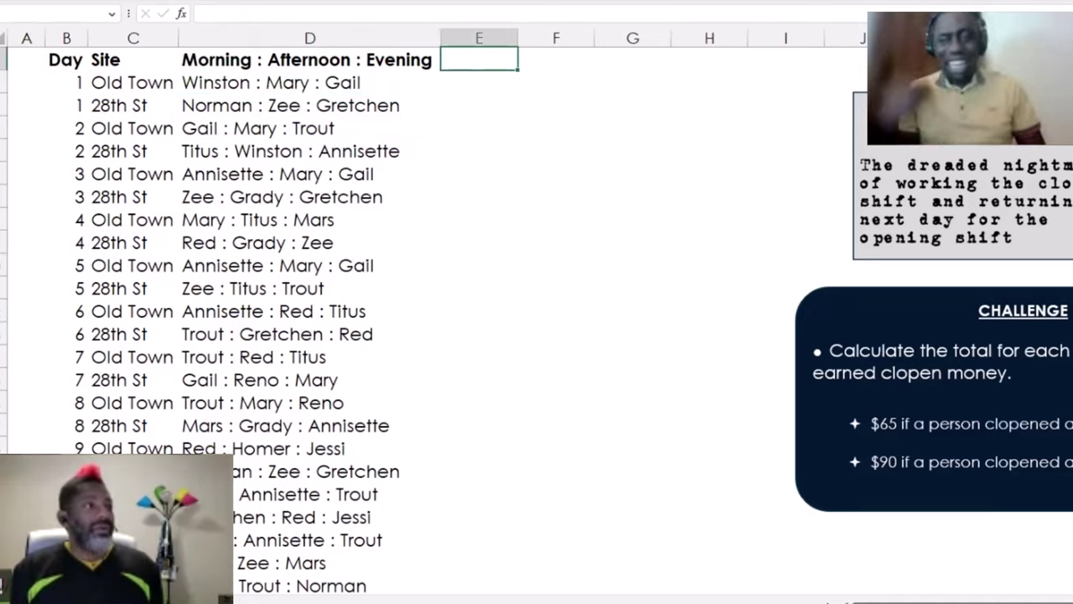
type("=te")
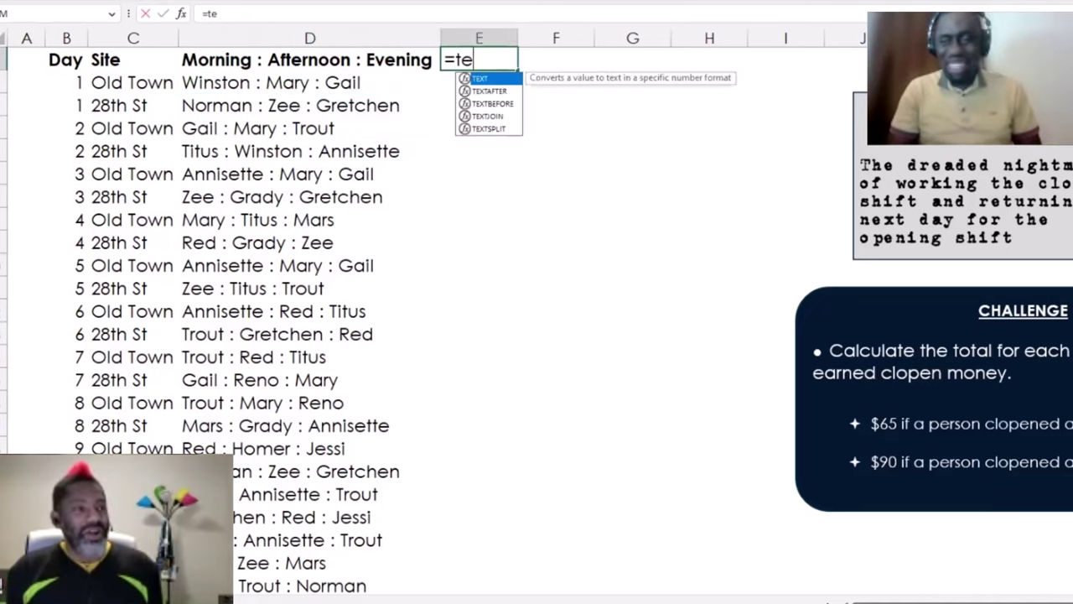
type("xtspl")
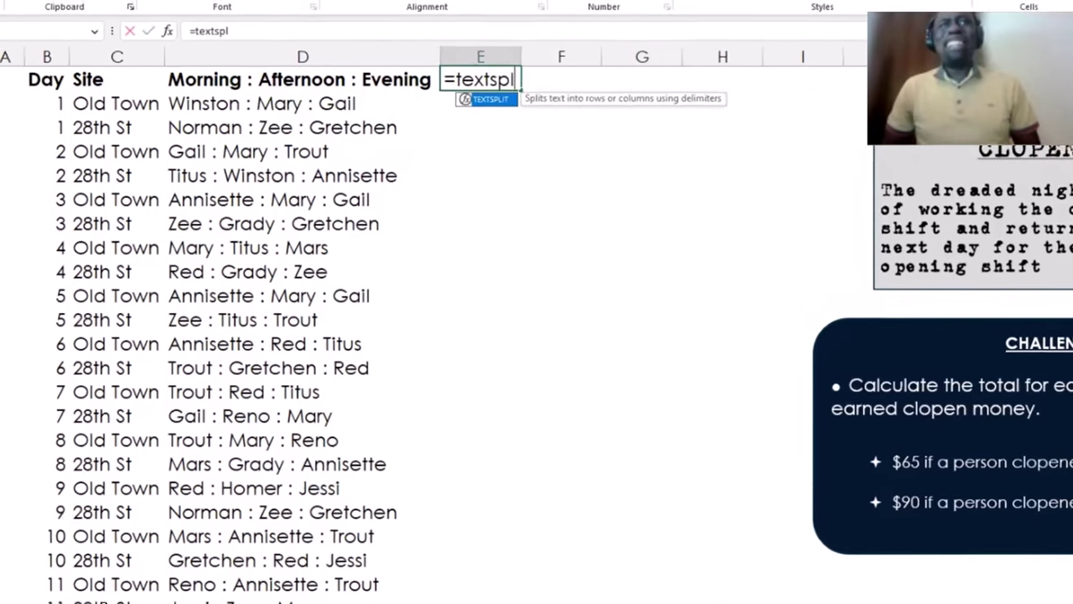
type("i")
key("Tab")
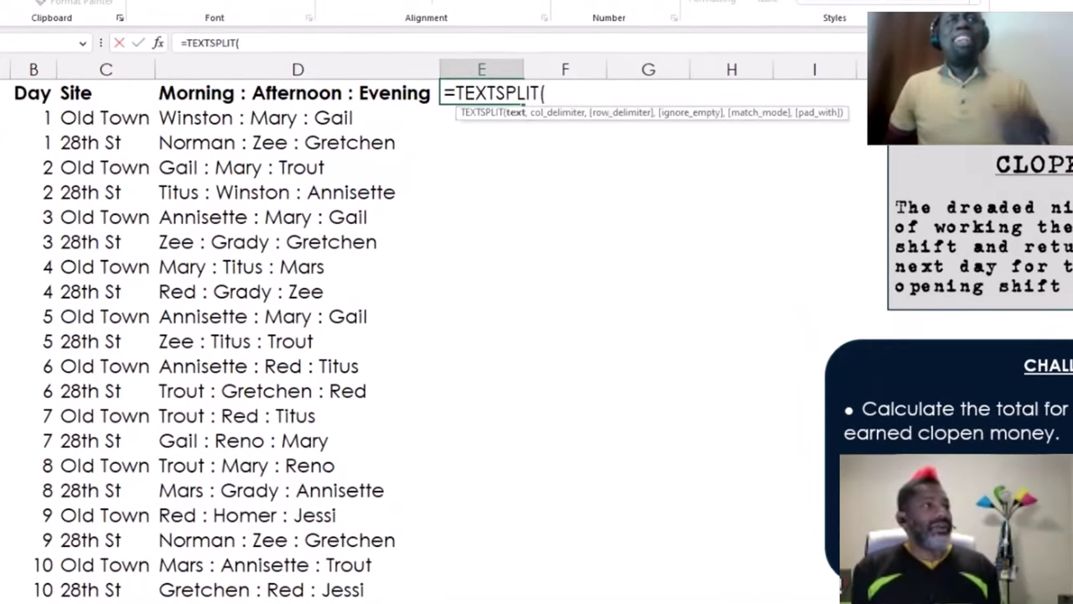
left_click(303, 79)
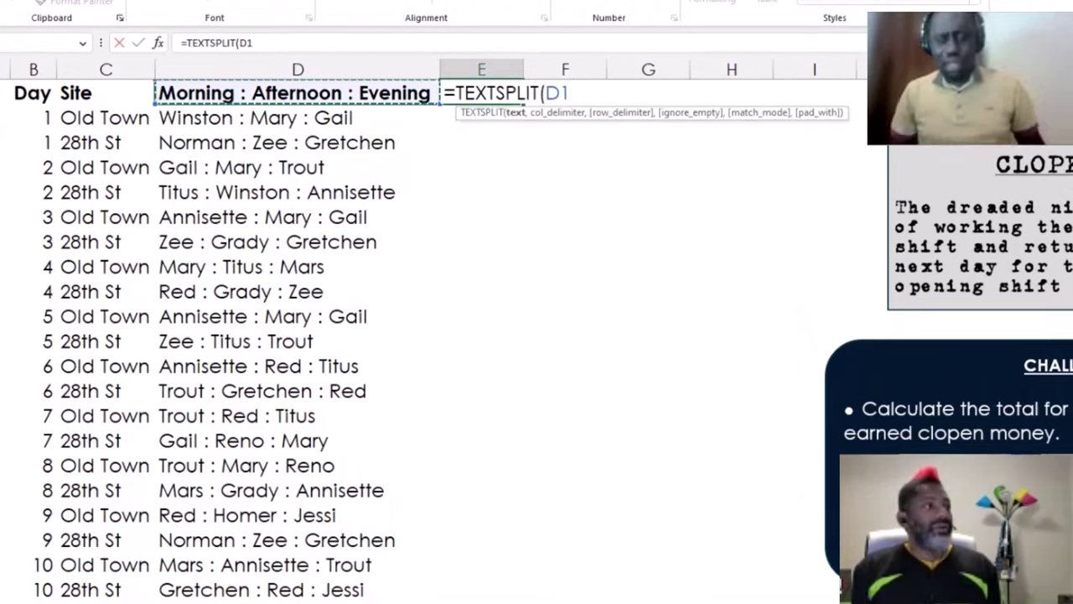
type(",")
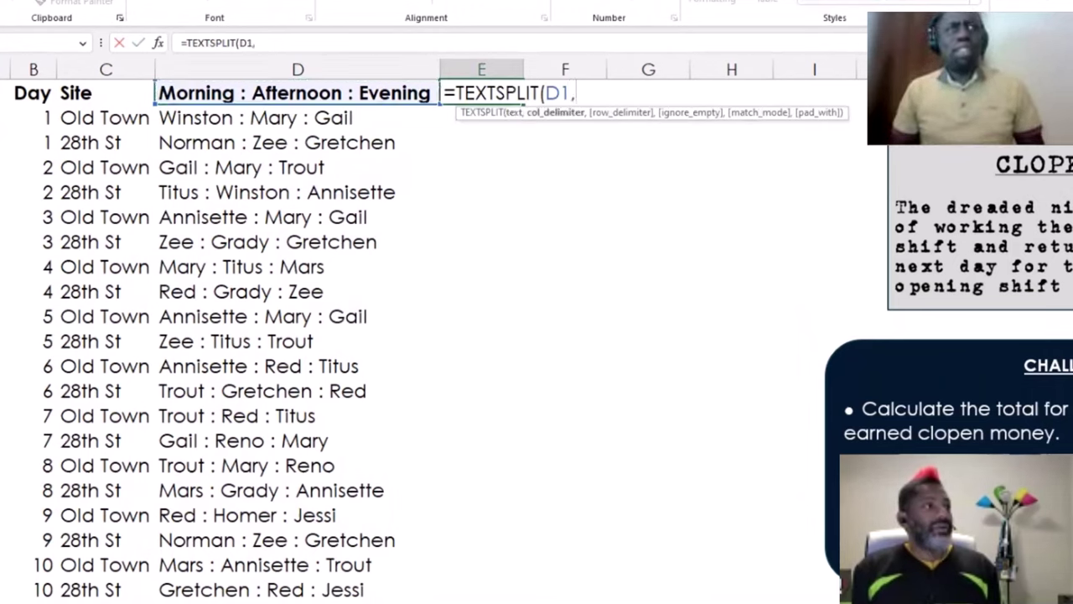
type("\" :")
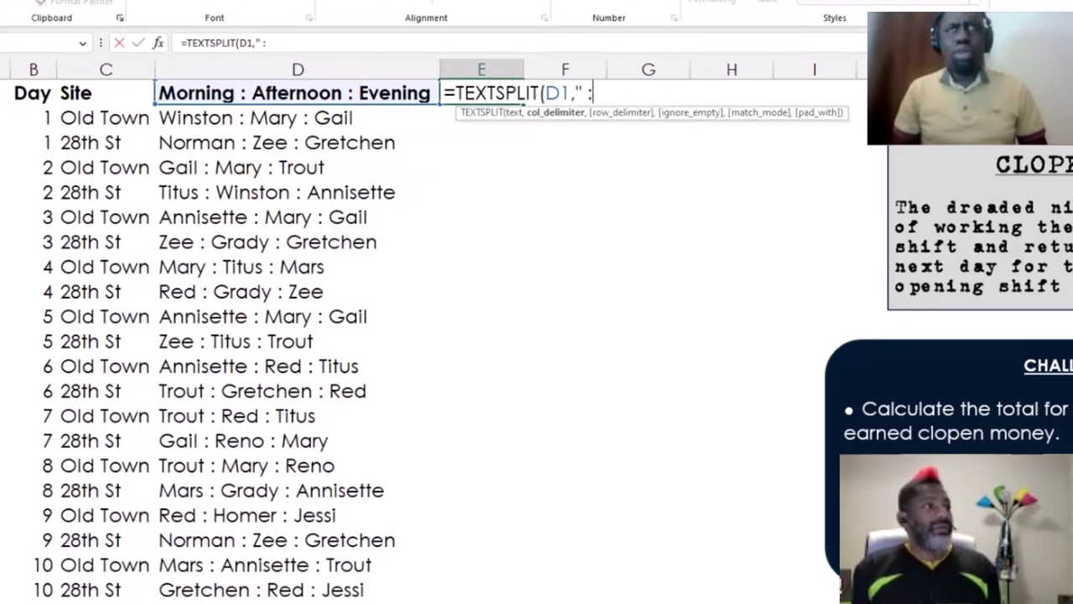
type(" \"")
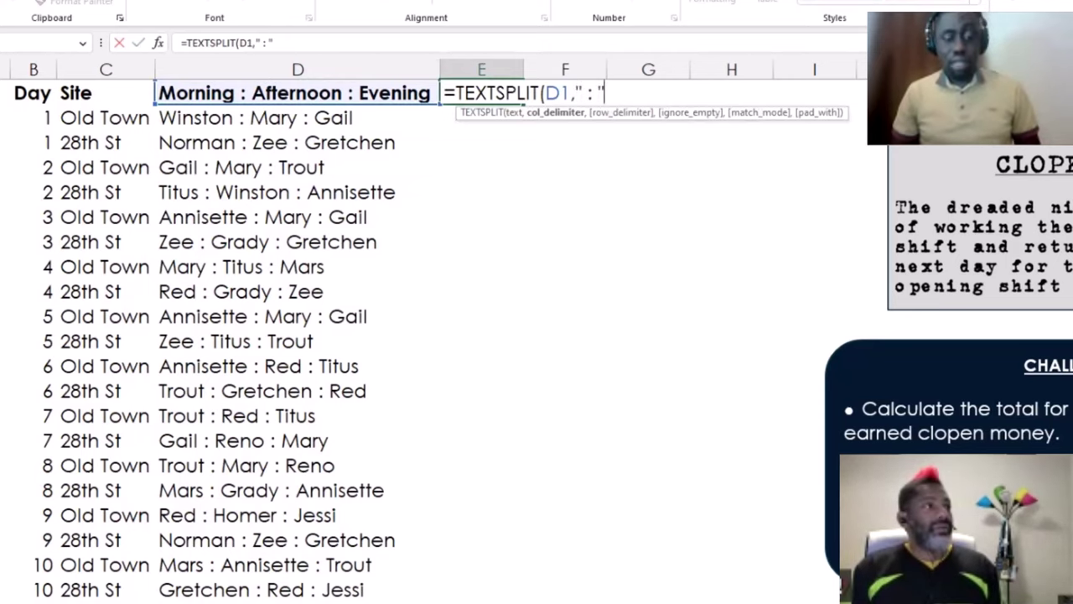
type(")")
key("Return")
key("Up")
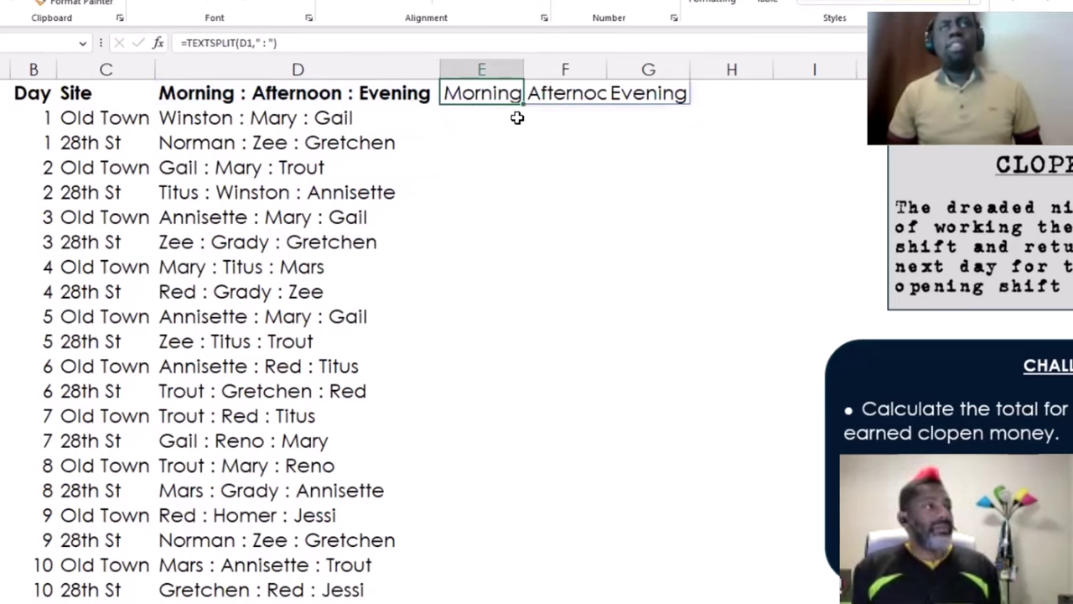
left_click_drag(522, 104, 511, 603)
Check the split names for the day 16 Riddler row, return to the top, and widen column G slightly.
left_click(476, 316)
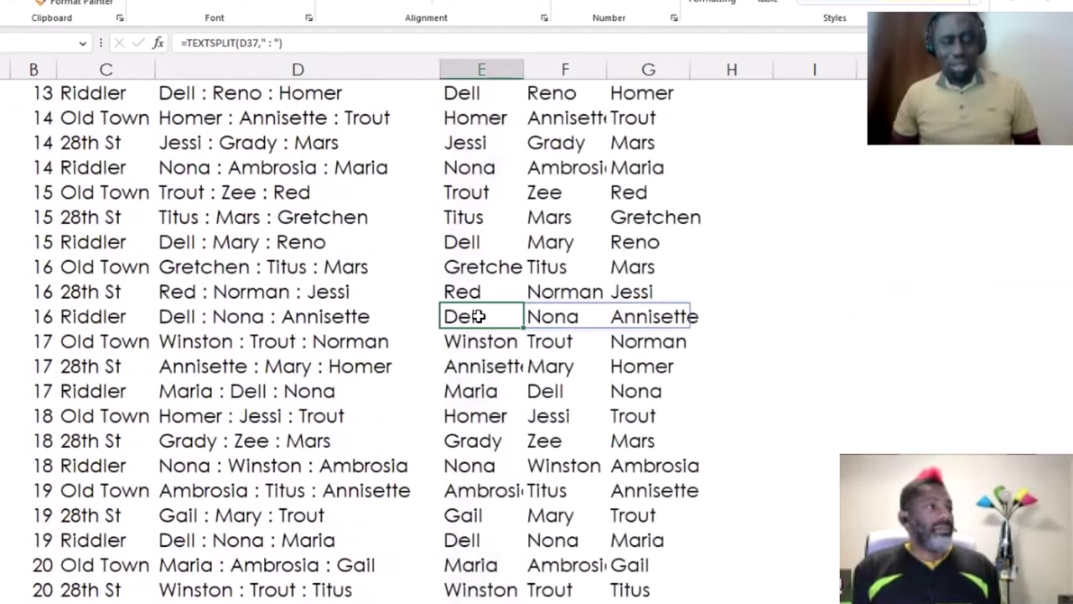
key("ctrl+Up")
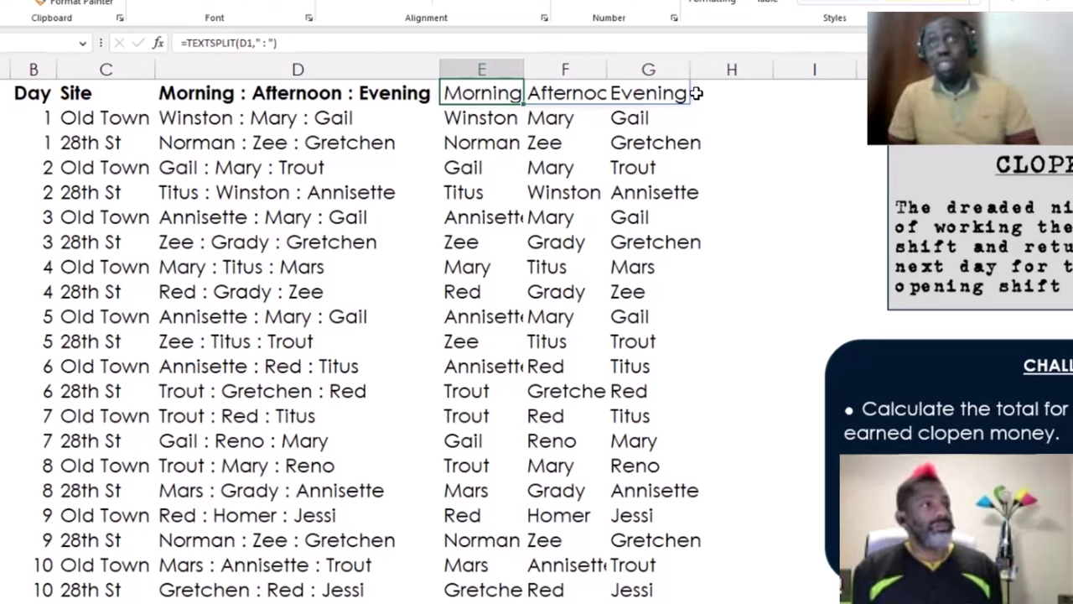
left_click_drag(690, 76, 711, 82)
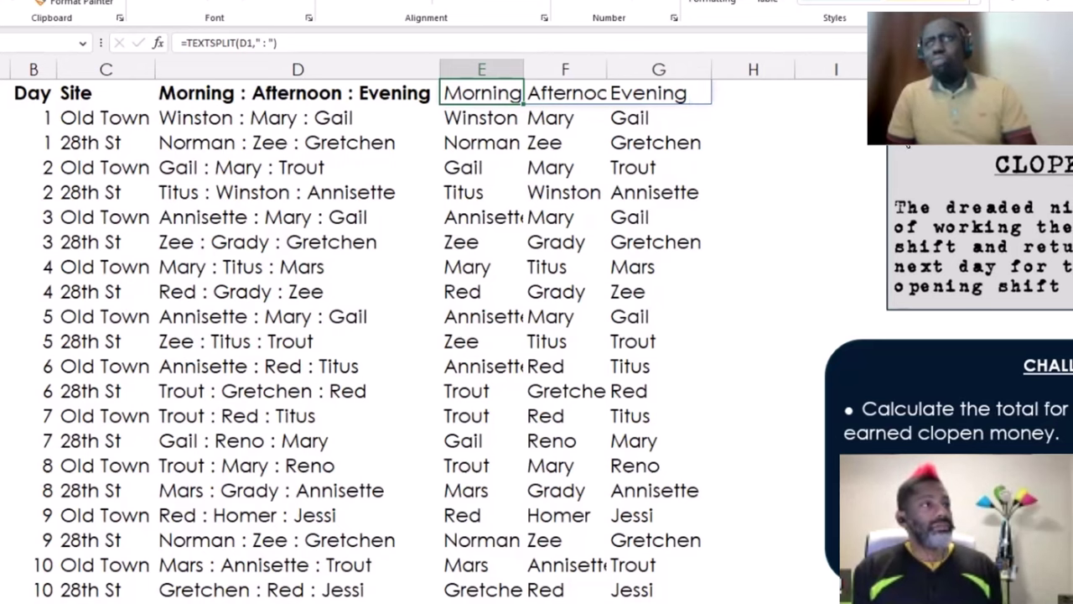
left_click(928, 307)
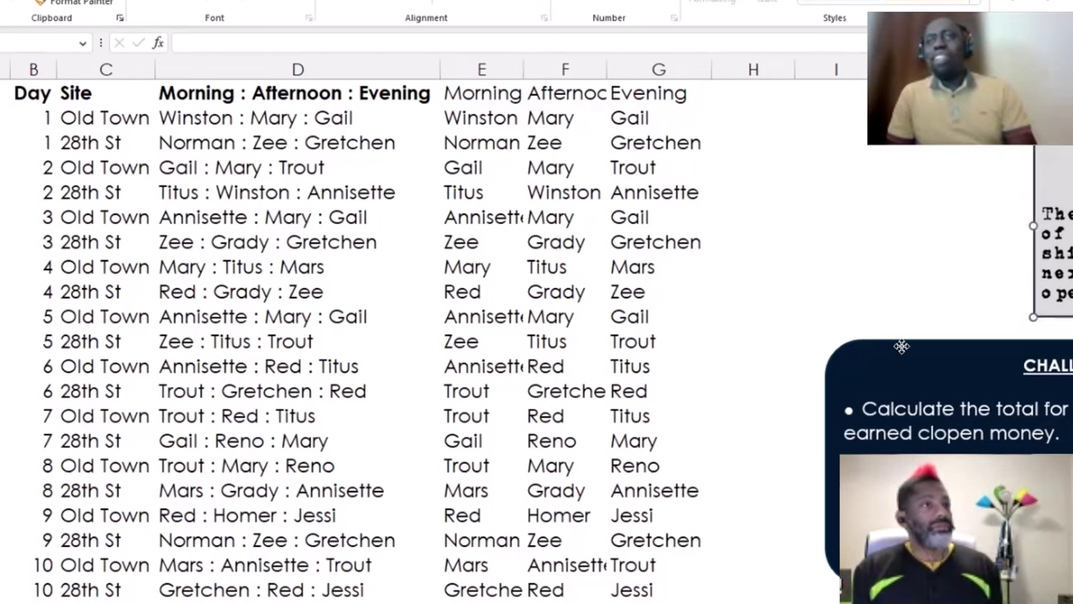
left_click(755, 142)
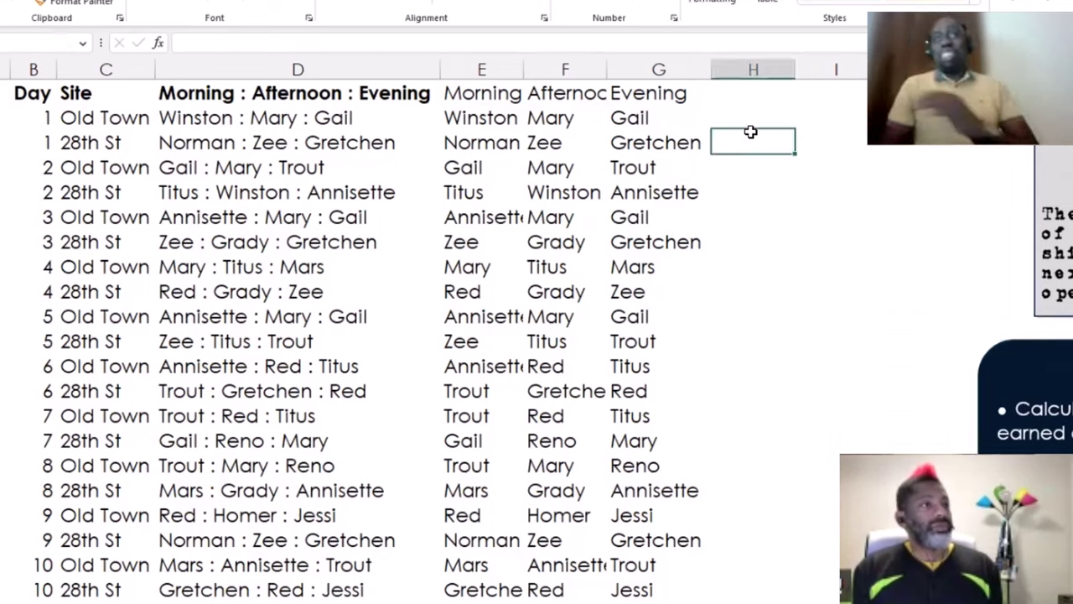
left_click(743, 117)
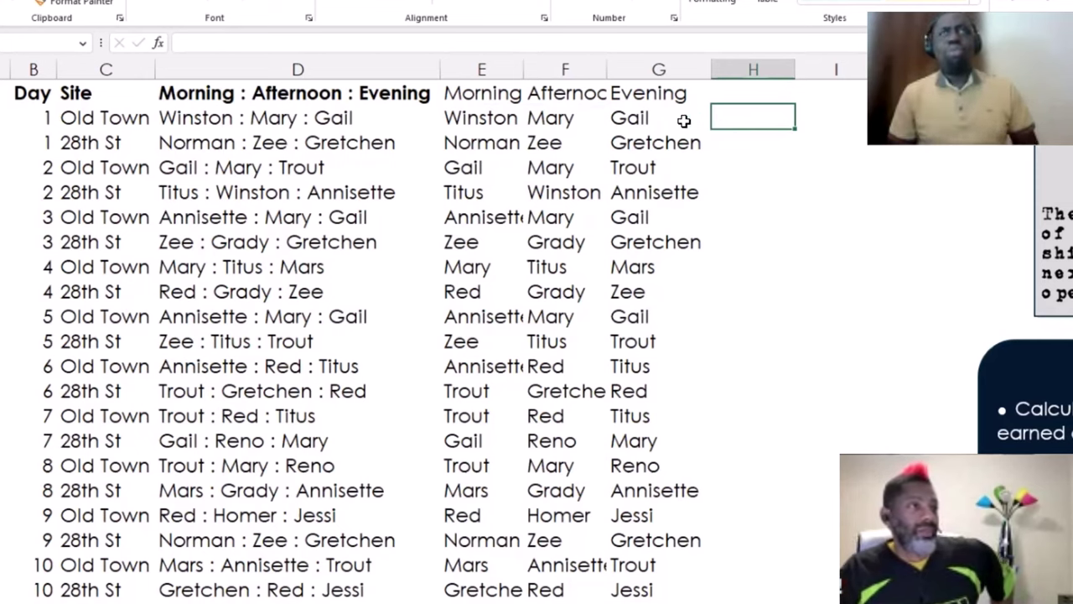
left_click(654, 120)
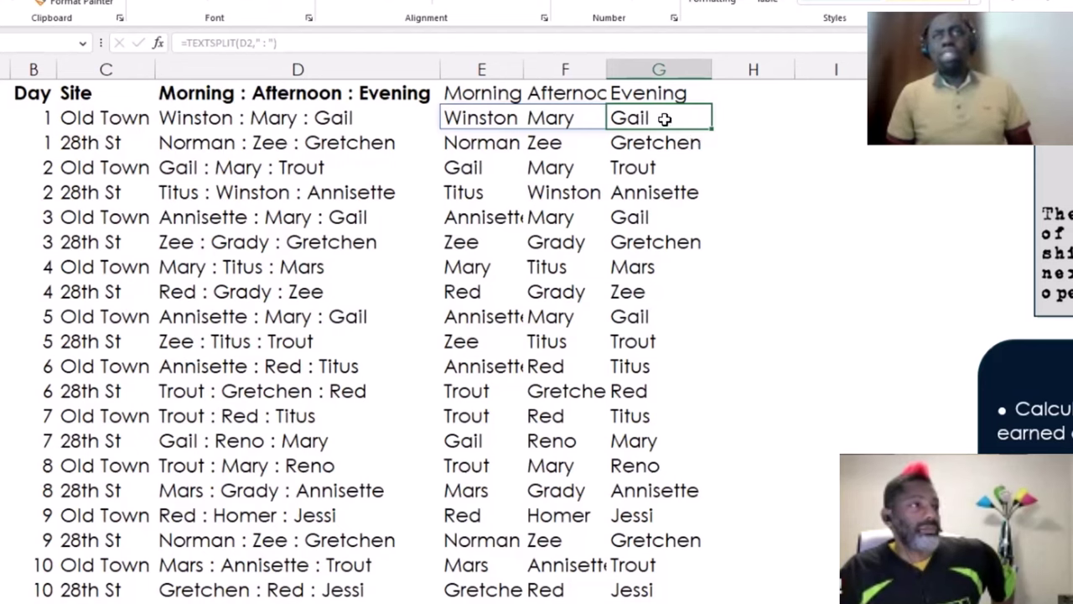
left_click(728, 119)
left_click(664, 119)
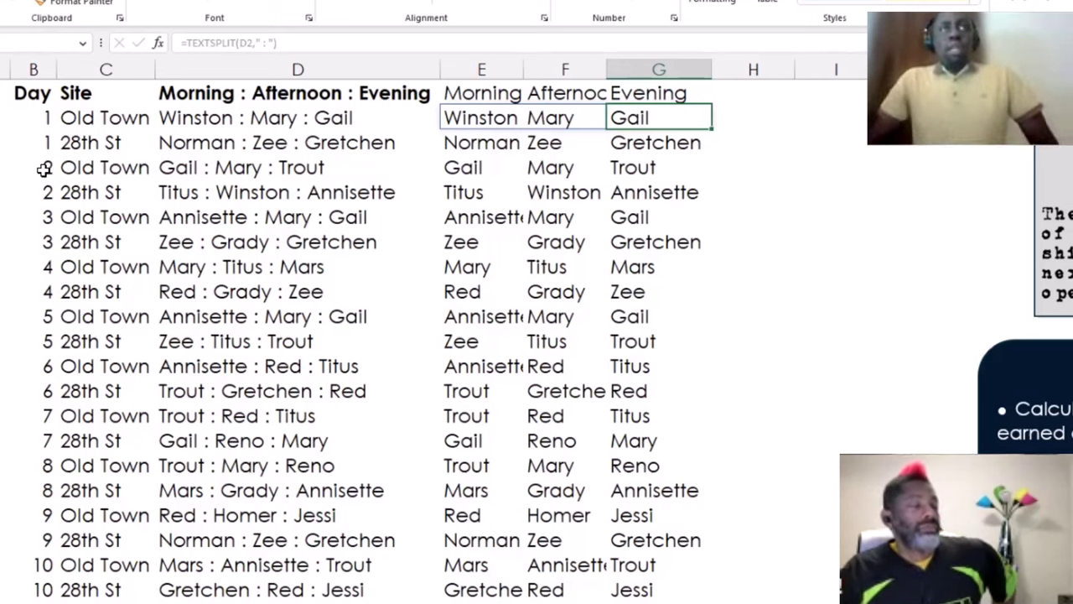
key("Right")
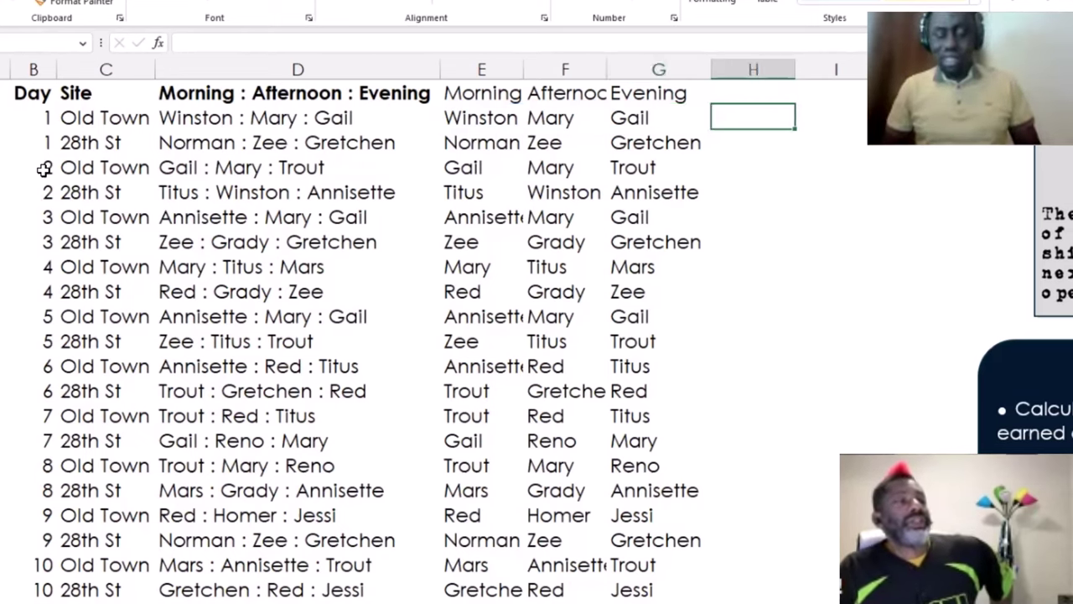
key("Home")
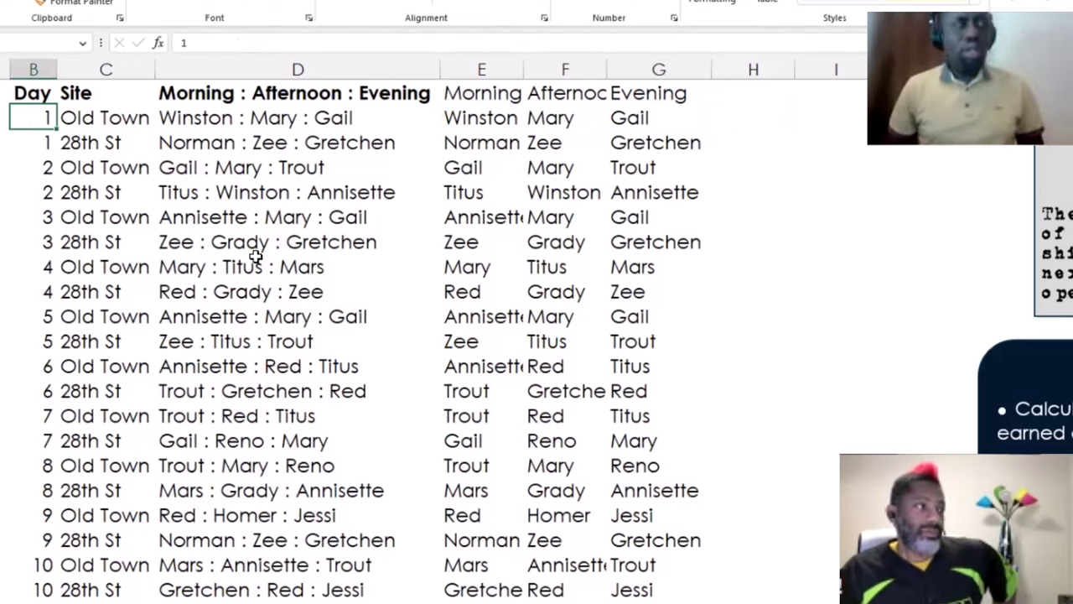
key("ctrl+Down")
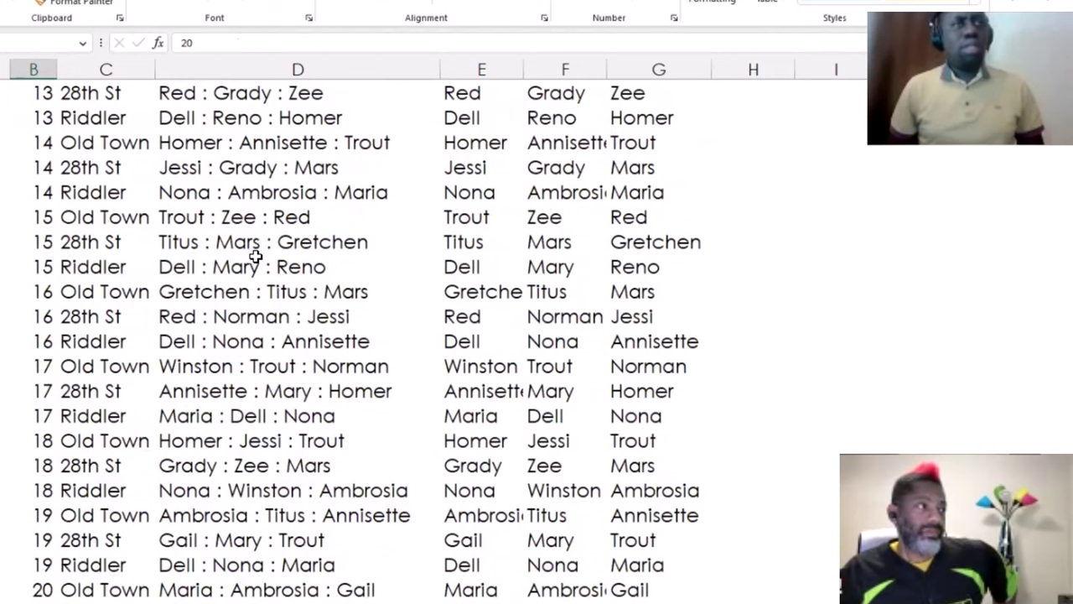
Enter =UNIQUE(C2:C49) in H2 to list the distinct sites.
key("ctrl+Up")
key("Right")
key("Right")
key("Down")
key("Right")
key("Right")
key("Right")
key("Right")
key("Right")
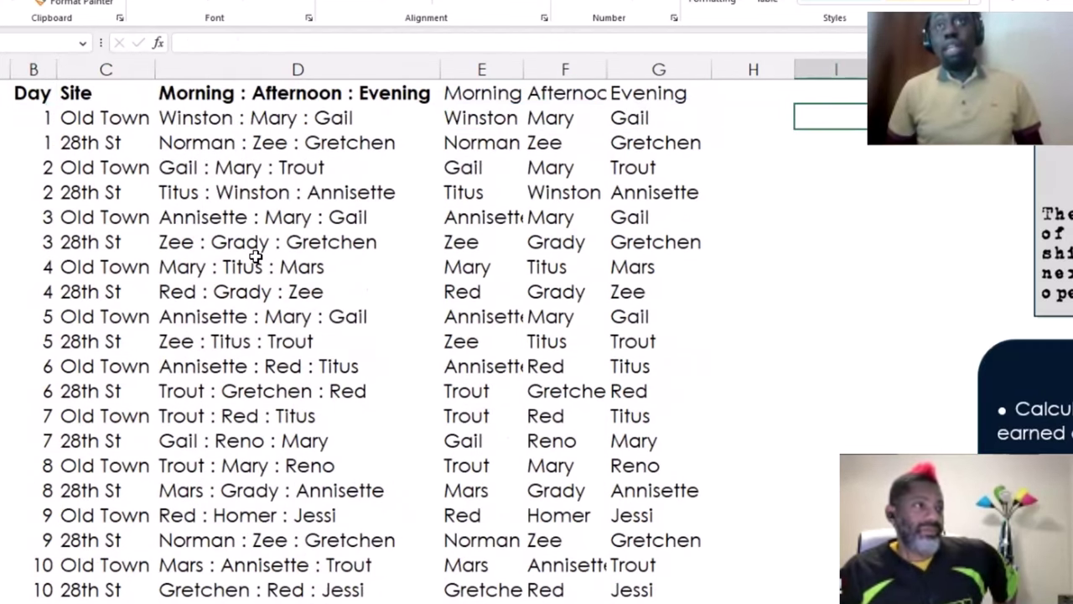
key("Left")
type("=UNIQ")
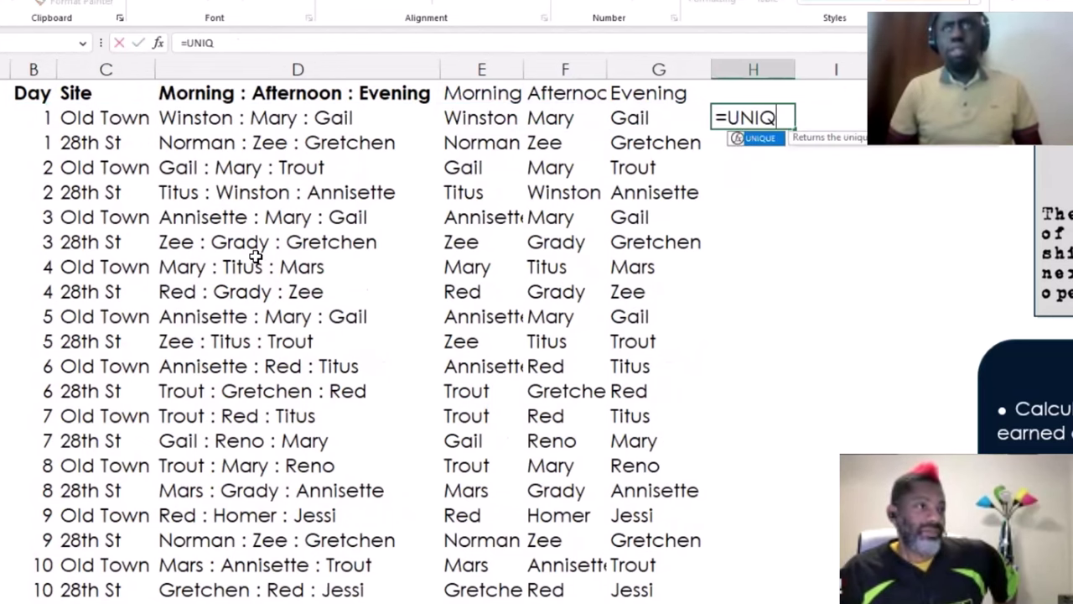
key("Tab")
key("Left")
key("Left")
key("Left")
key("Left")
key("Left")
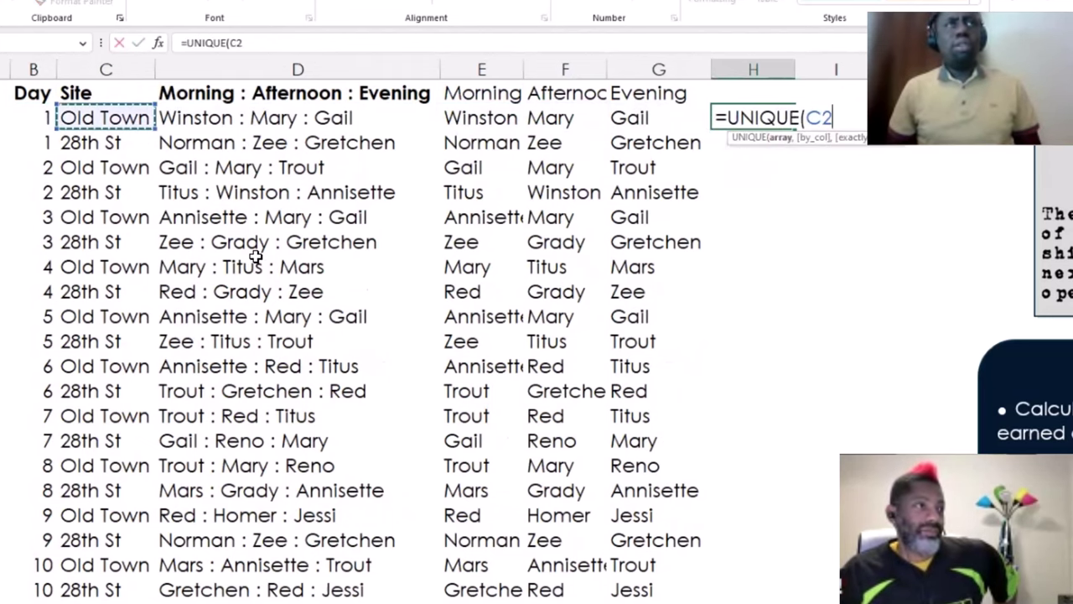
key("ctrl+shift+Down")
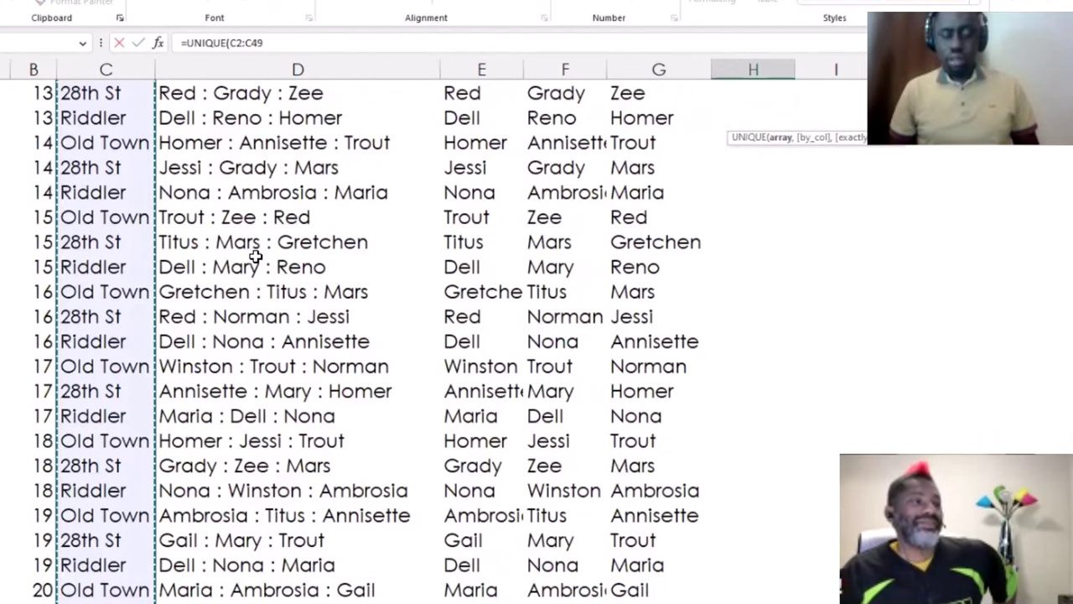
scroll(255, 256, "up", 9)
key("Return")
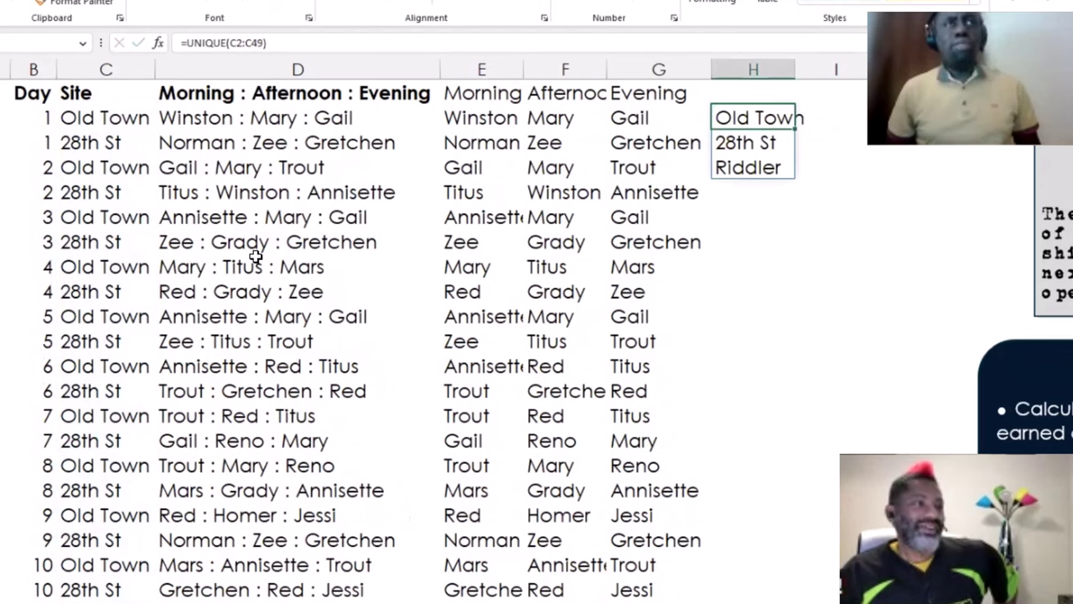
Browse the first Day and Site rows, briefly opening and closing Quick Analysis.
key("Left")
key("Left")
key("Left")
key("Left")
key("Left")
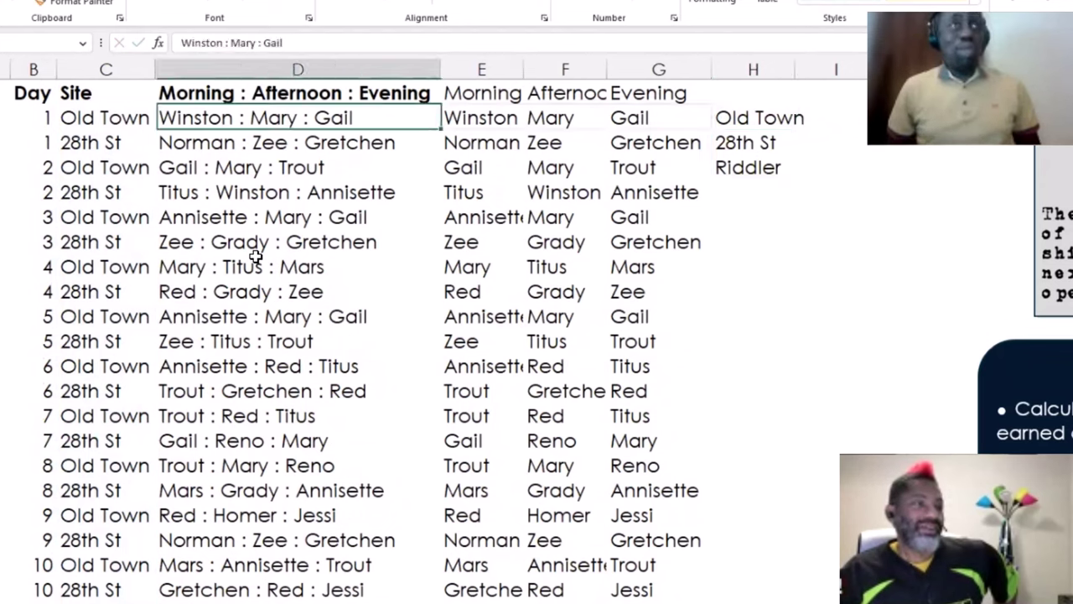
key("Left")
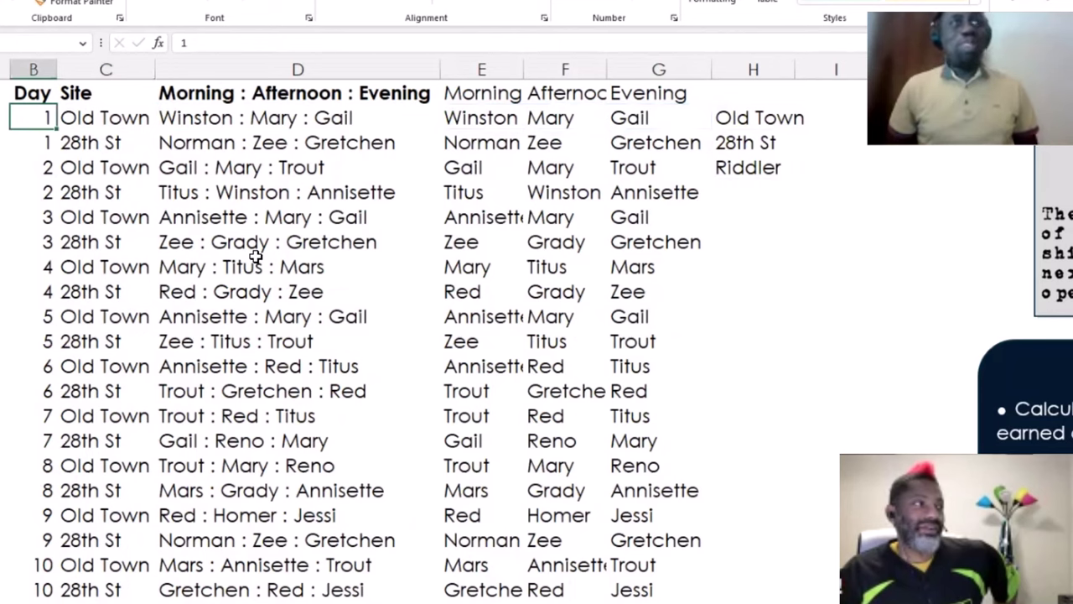
key("Down")
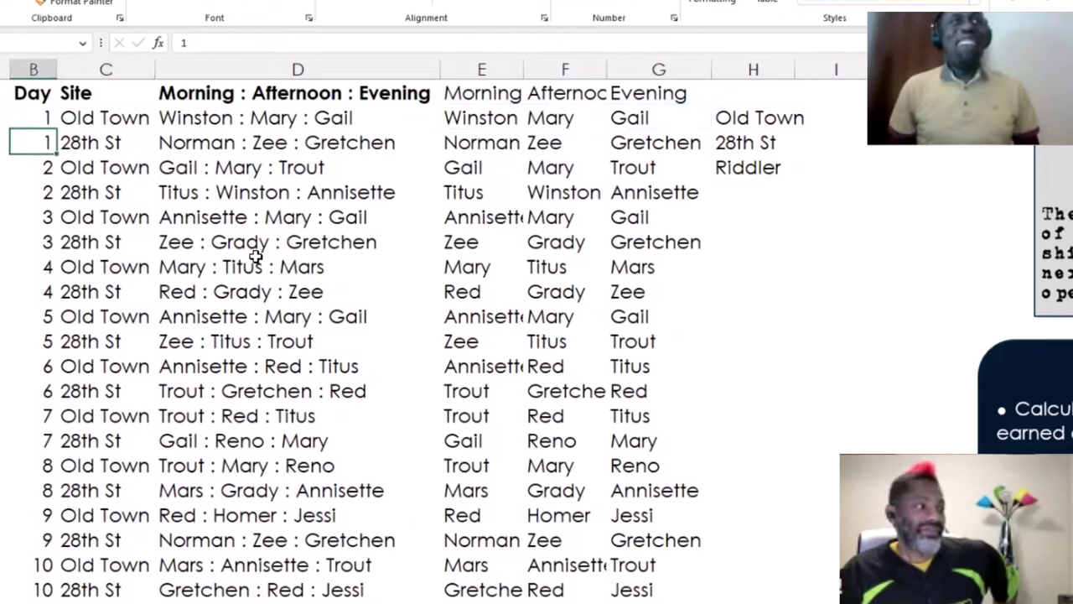
key("Up")
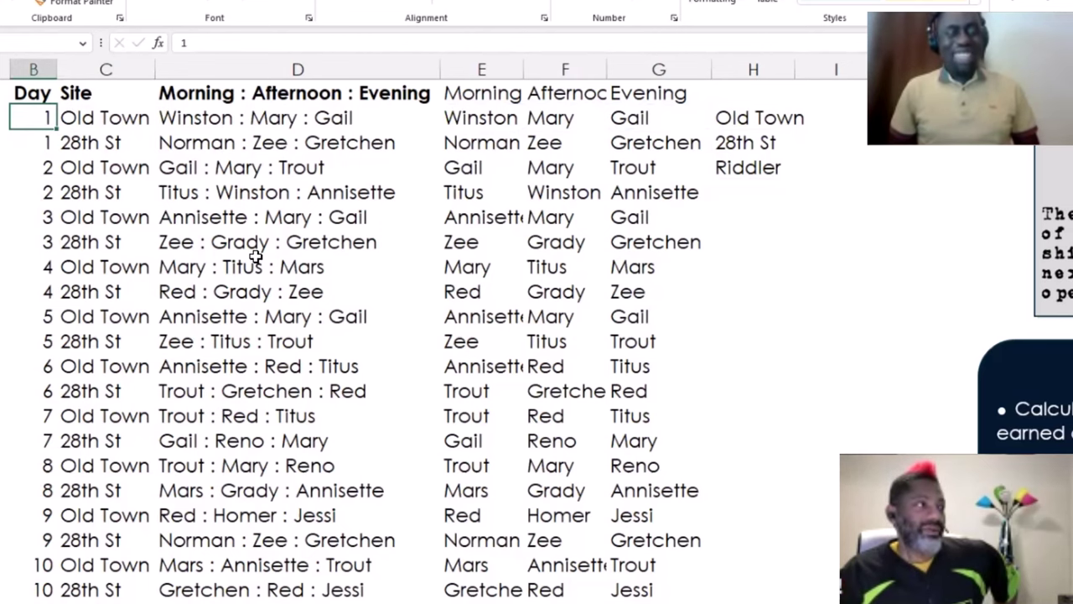
scroll(255, 256, "down", 10)
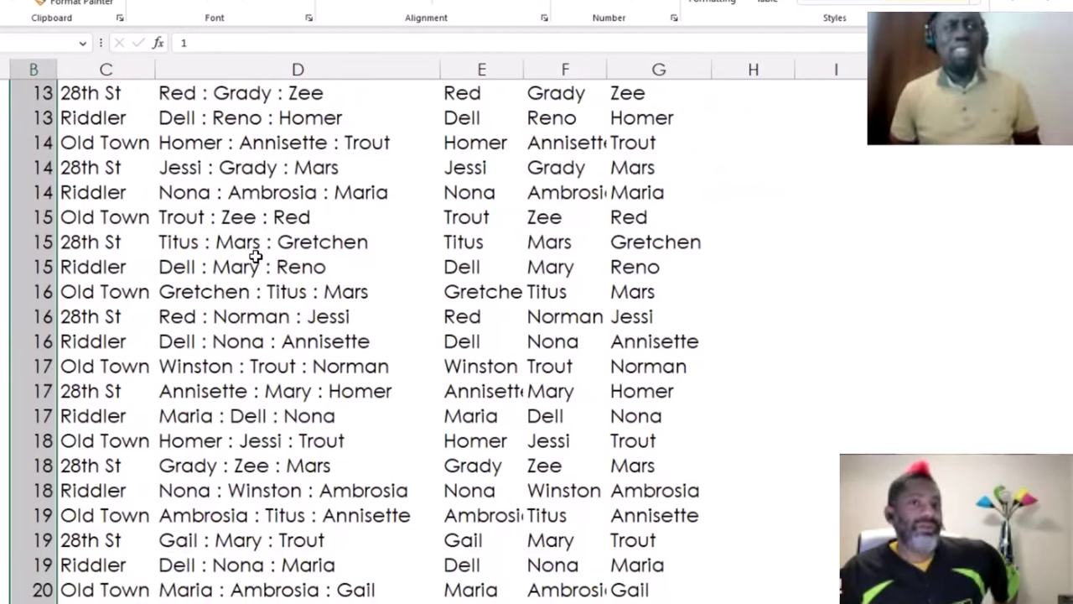
key("ctrl+q")
key("Escape")
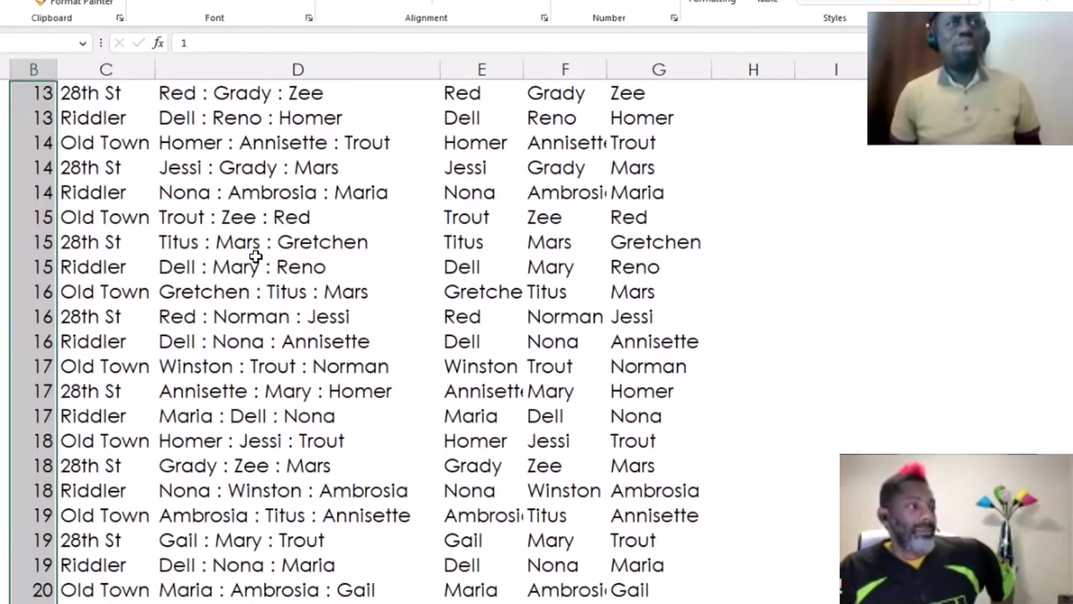
Check the full extent of the Site column and inspect the UNIQUE formula in H2.
key("ctrl+Home")
key("Down")
key("Right")
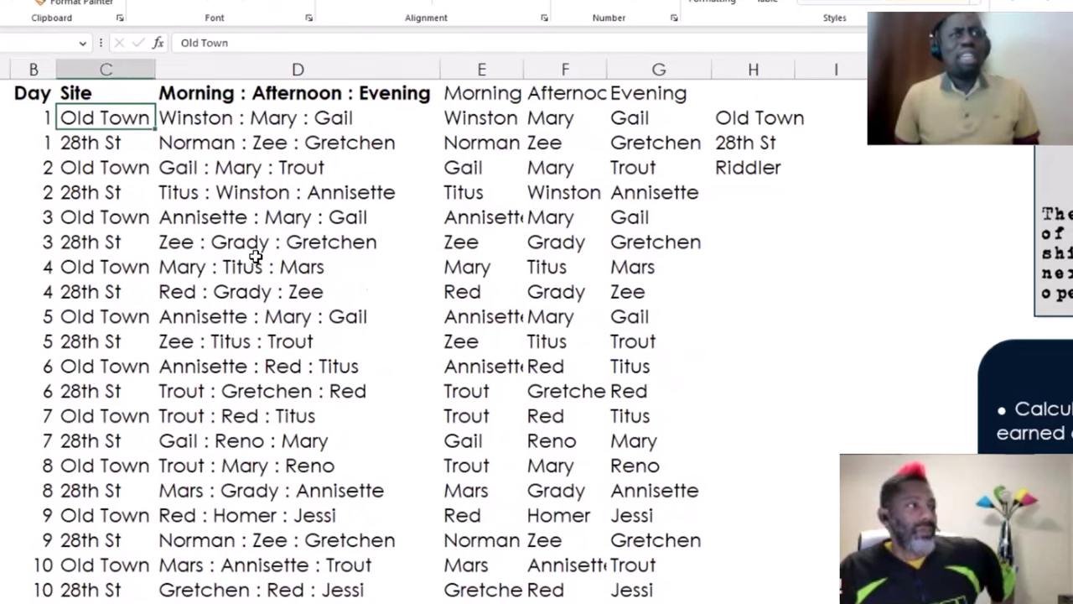
key("ctrl+Down")
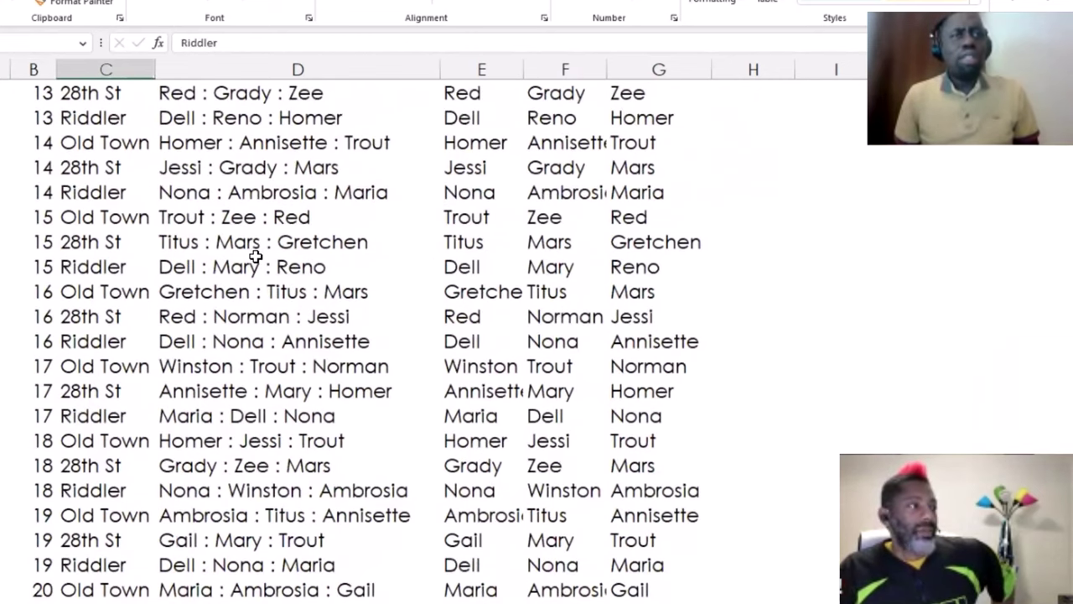
key("ctrl+Up")
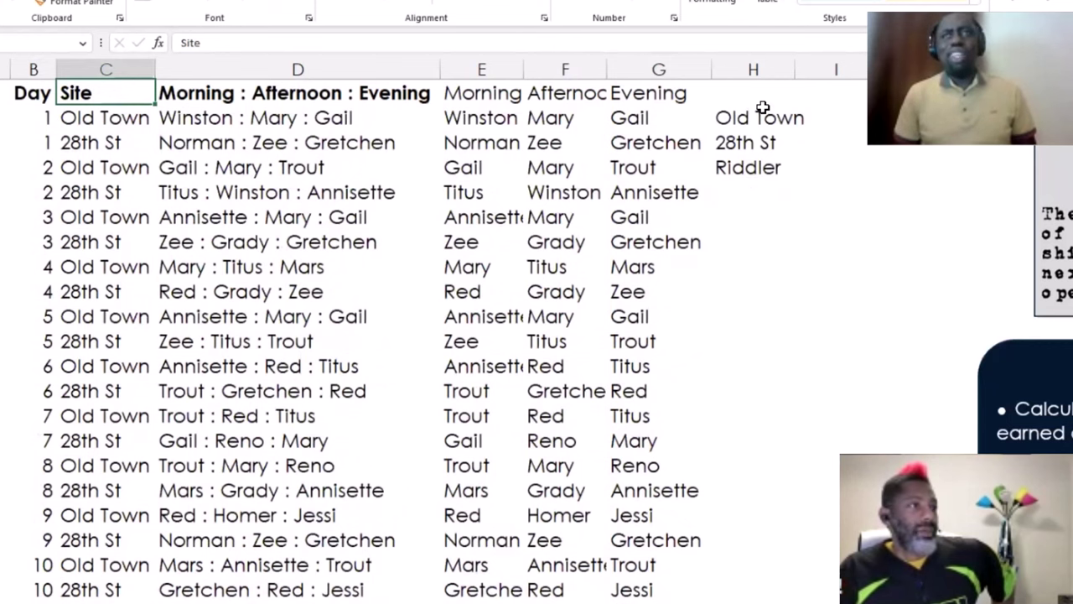
left_click(762, 113)
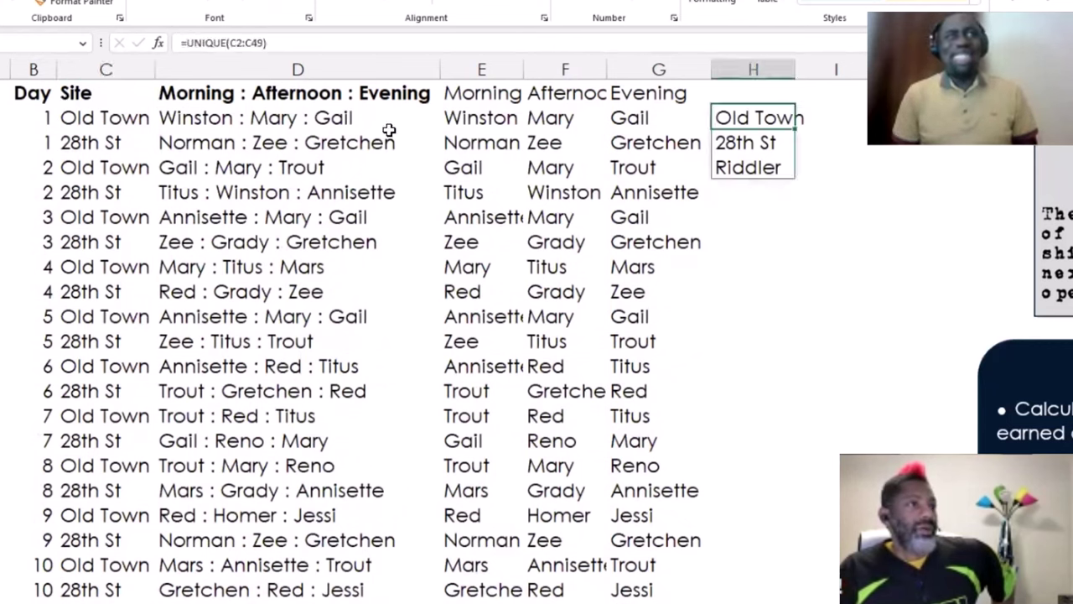
Review the combined shift entries down column D.
left_click(227, 122)
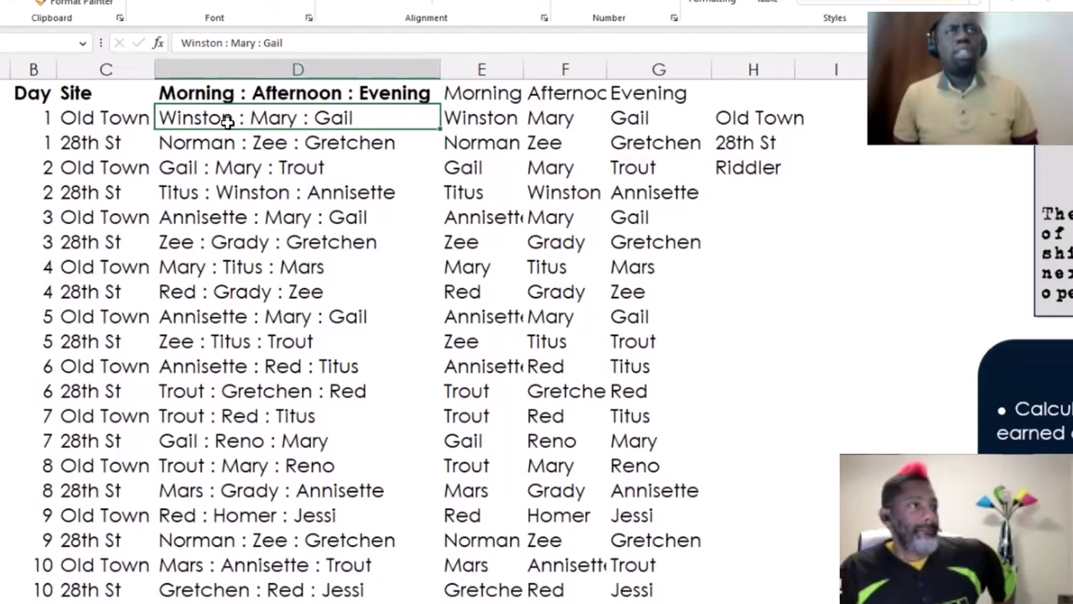
key("Down")
key("Down")
key("Down")
key("Page_Down")
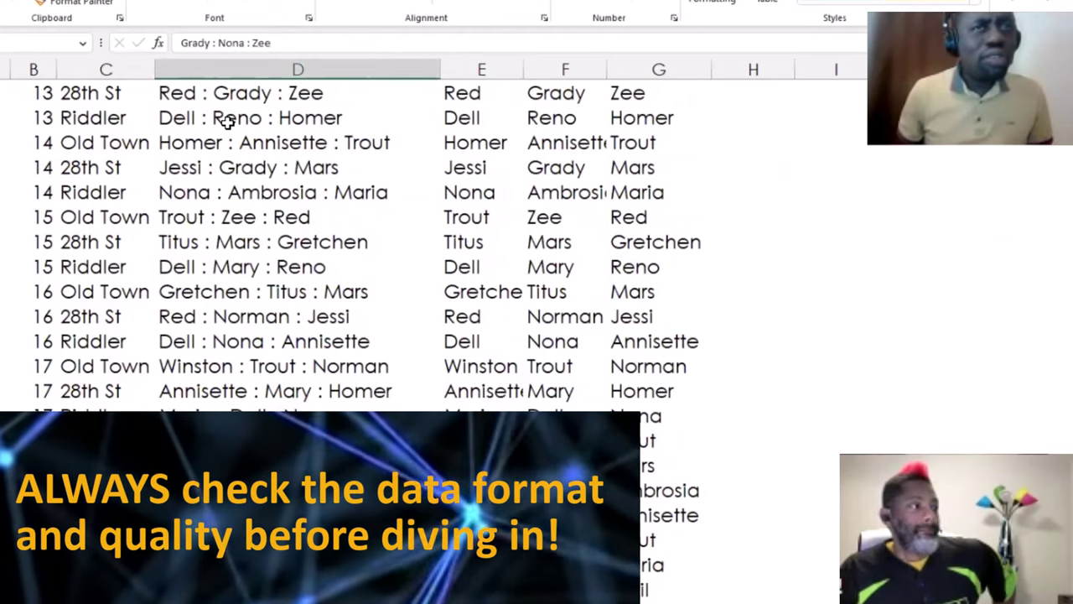
key("Down")
key("Down")
key("Down")
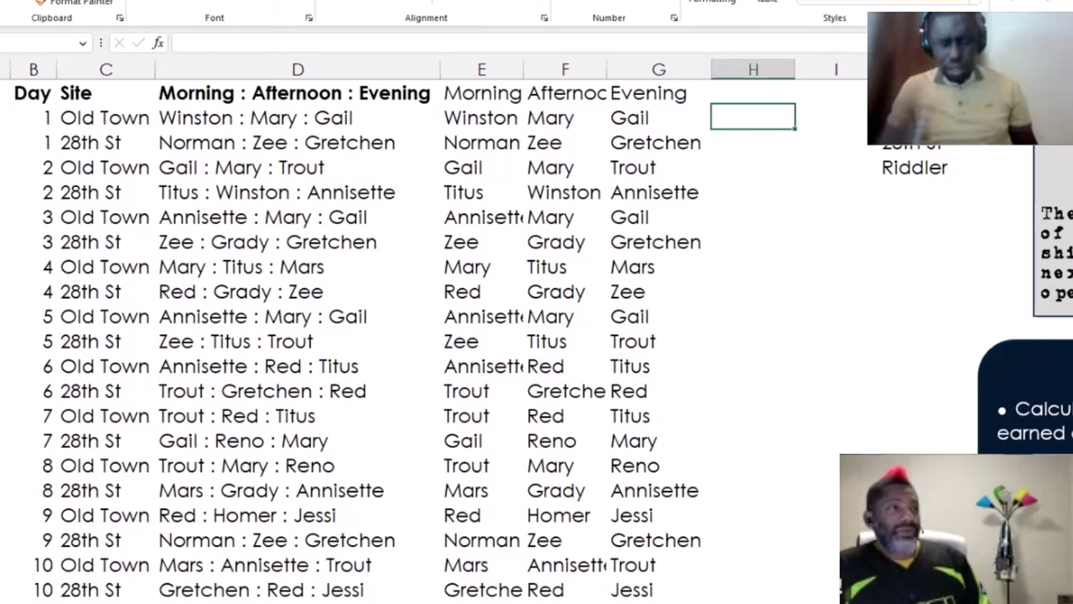
Inspect the split Afternoon and Evening names, then select the empty cell H2.
left_click(659, 117)
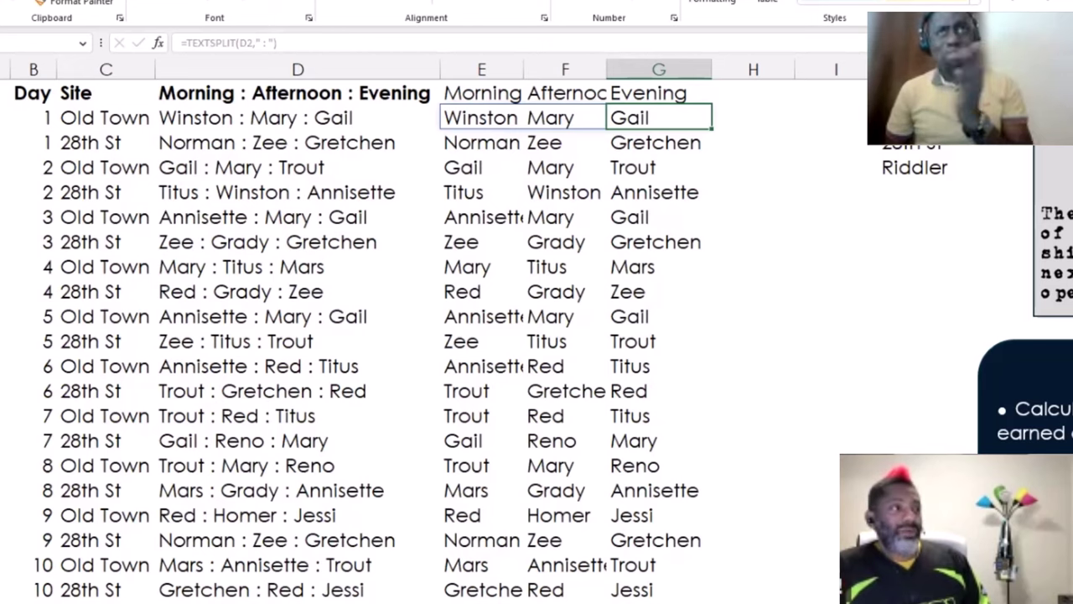
left_click(565, 117)
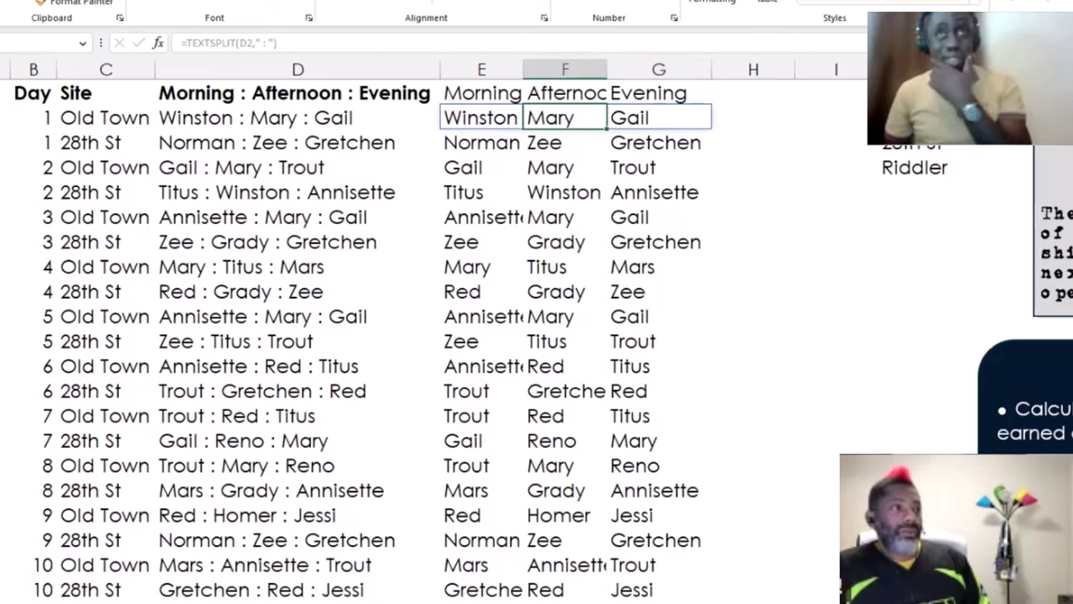
left_click(660, 117)
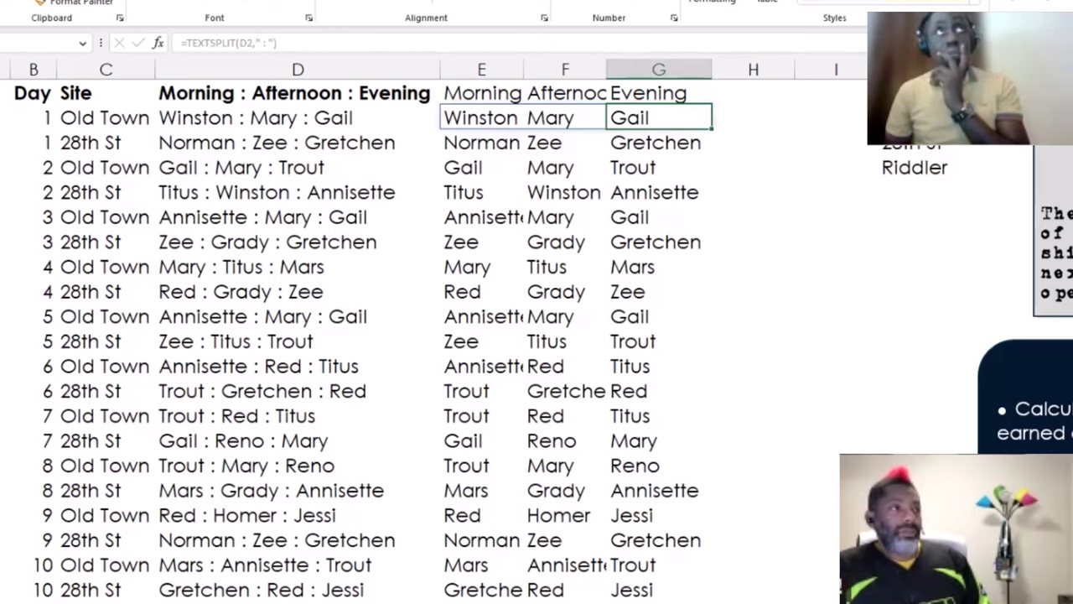
left_click(753, 116)
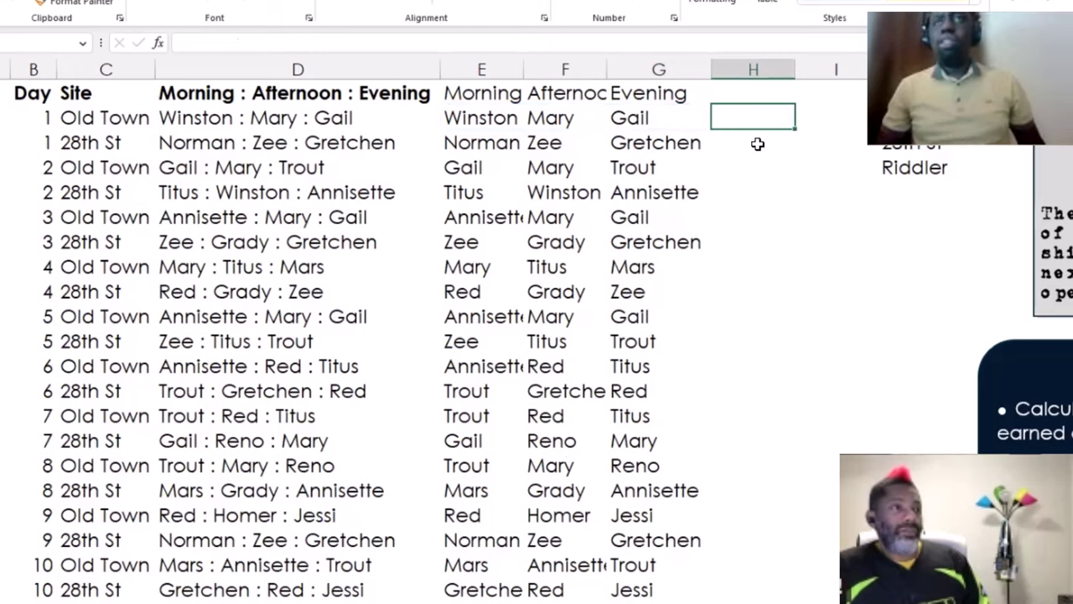
Start a FILTER formula in H2 returning the Morning range E2:E49.
type("=FILTER(")
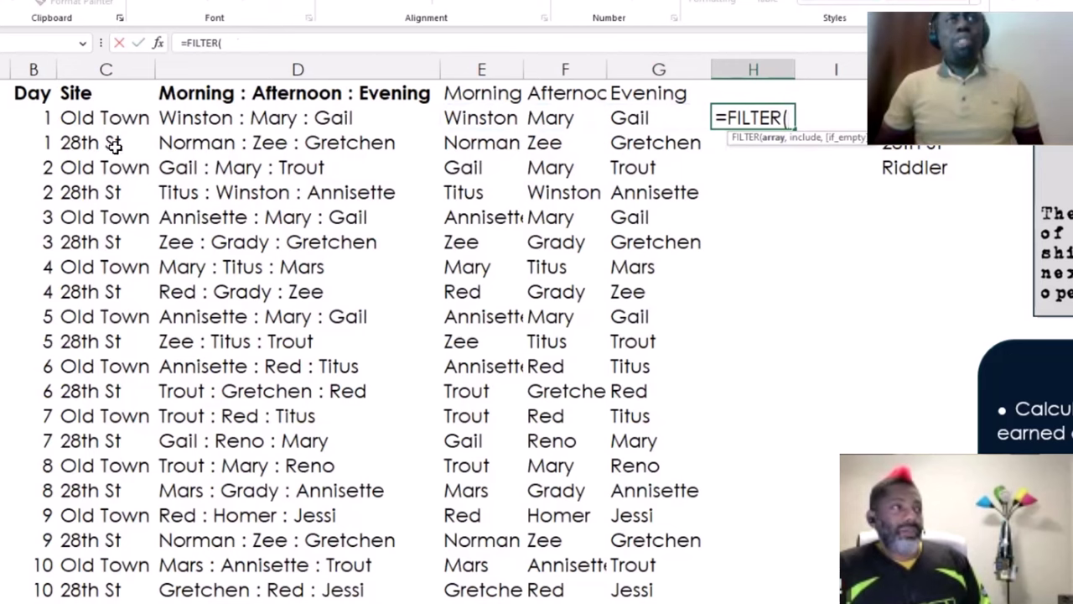
left_click(90, 120)
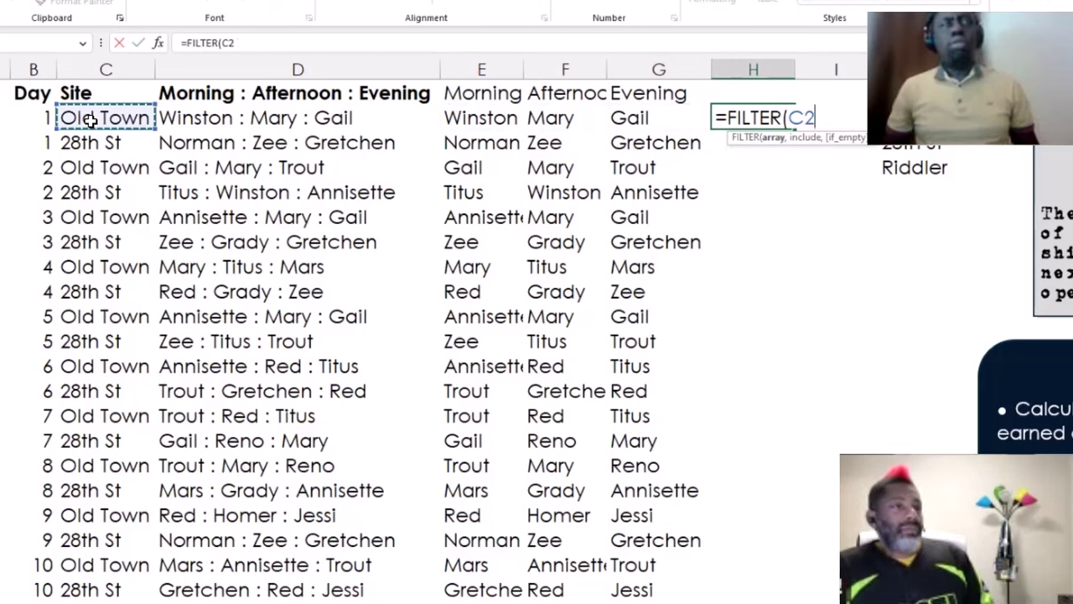
key("Right")
key("Right")
key("Right")
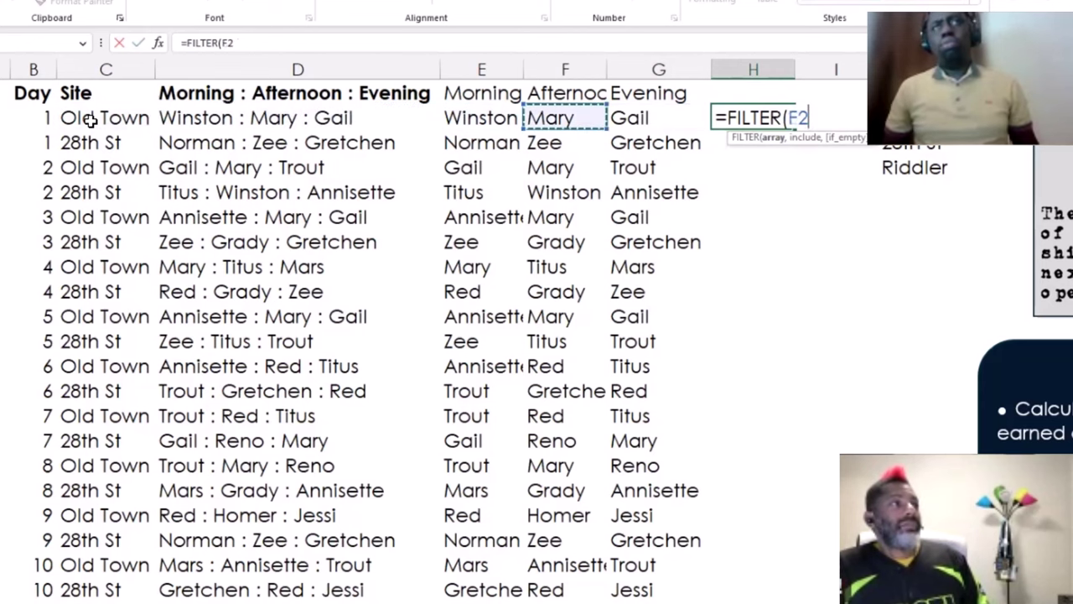
key("Left")
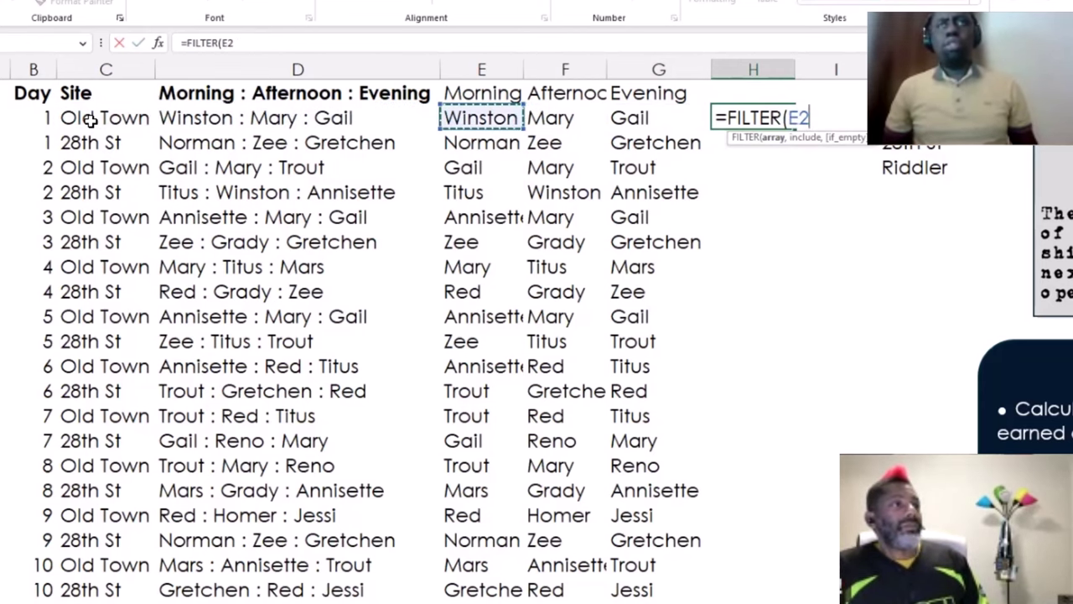
key("ctrl+shift+Down")
scroll(90, 120, "down", 4)
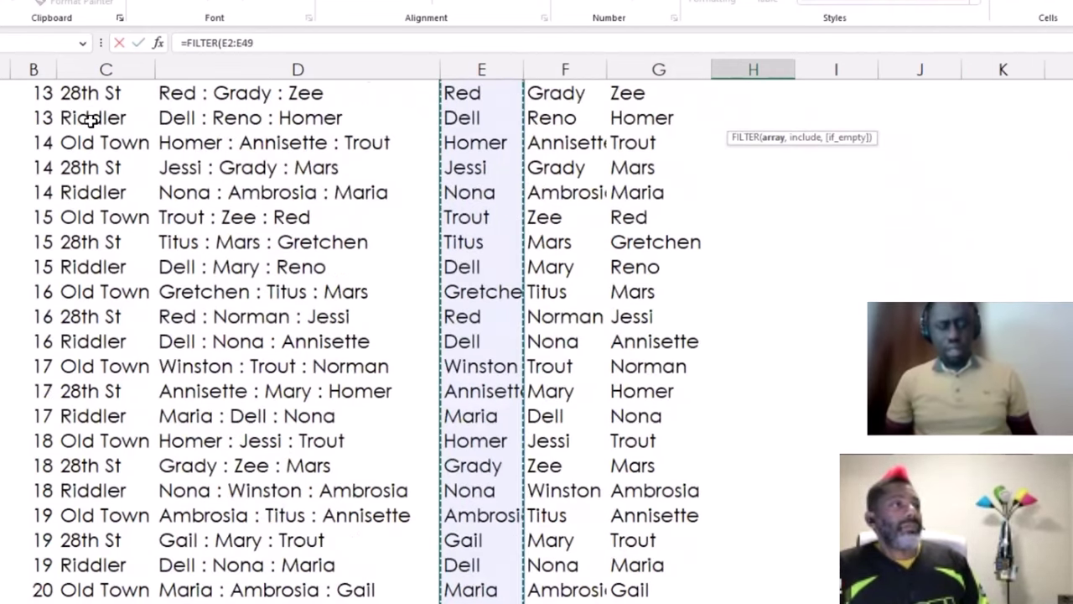
scroll(90, 120, "up", 4)
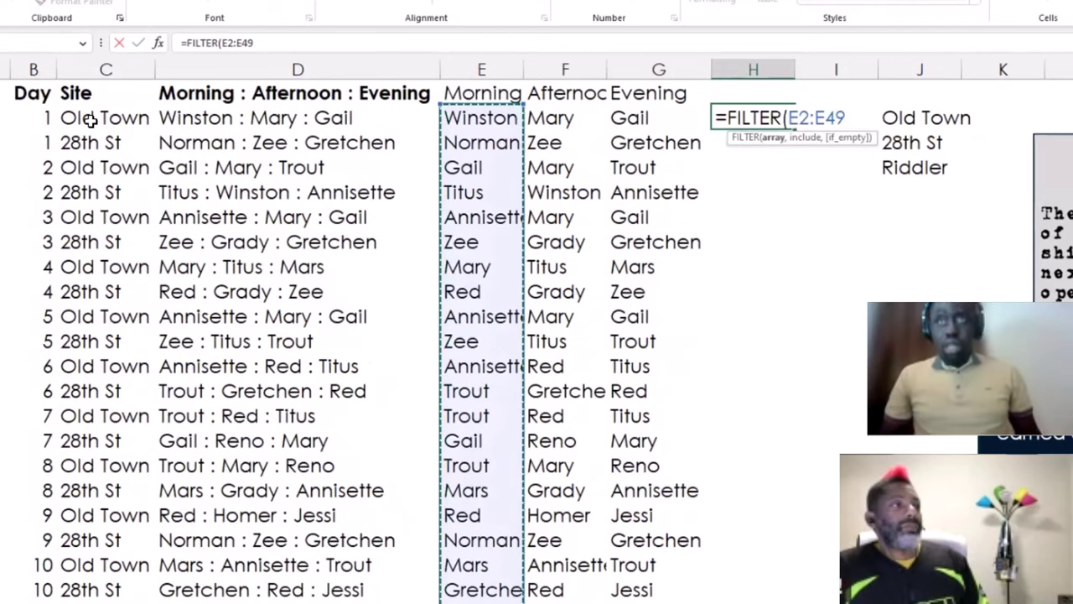
type(",")
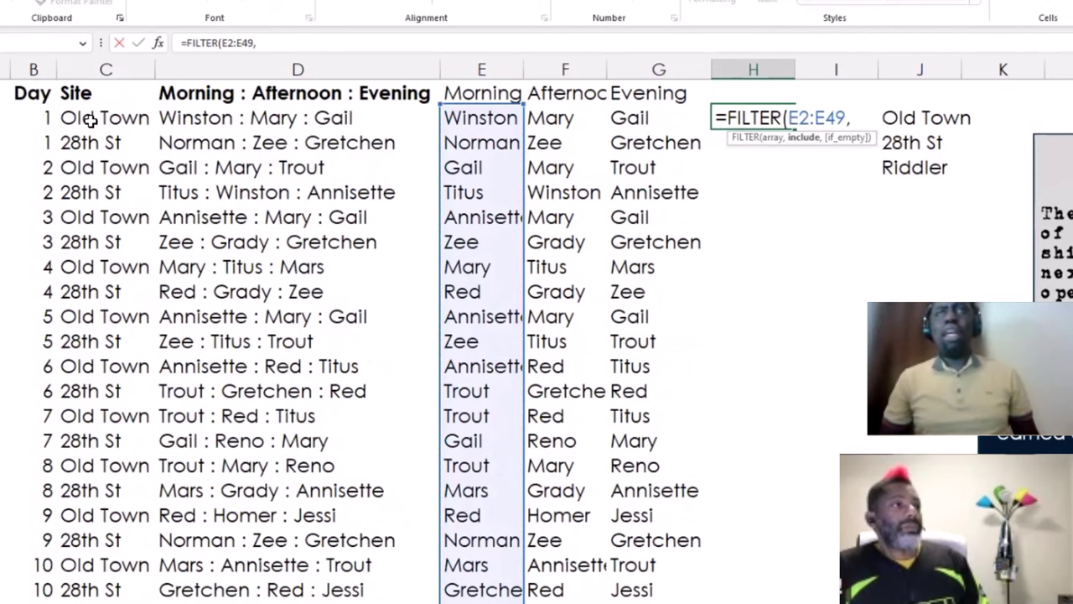
Add the condition B2:B49=B2+1 and commit, returning Gail and Titus.
left_click(40, 118)
key("ctrl+shift+Down")
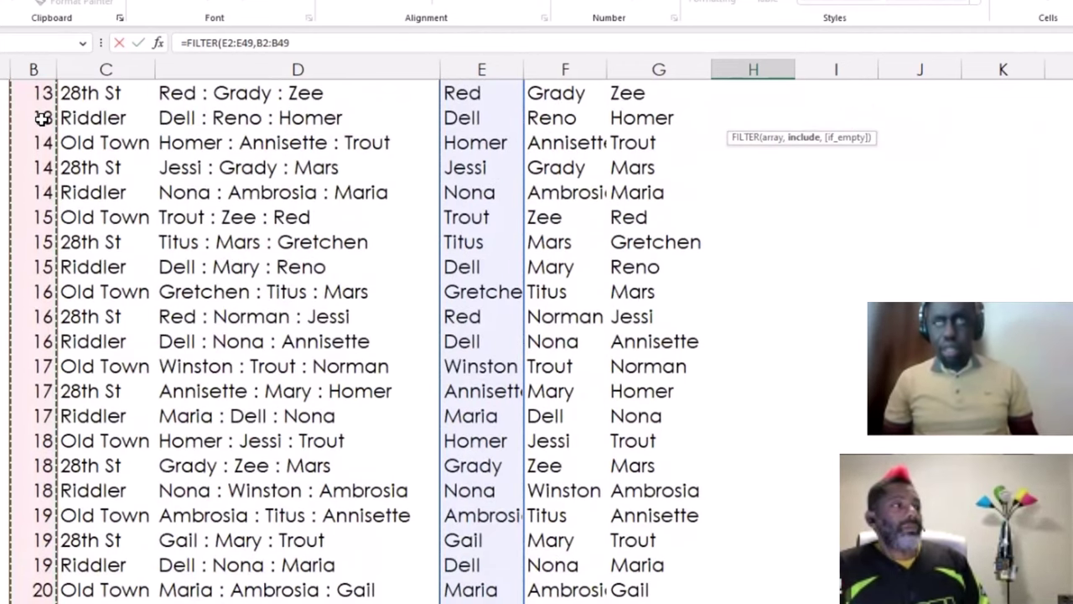
scroll(41, 119, "up", 4)
scroll(41, 118, "up", 4)
type("=")
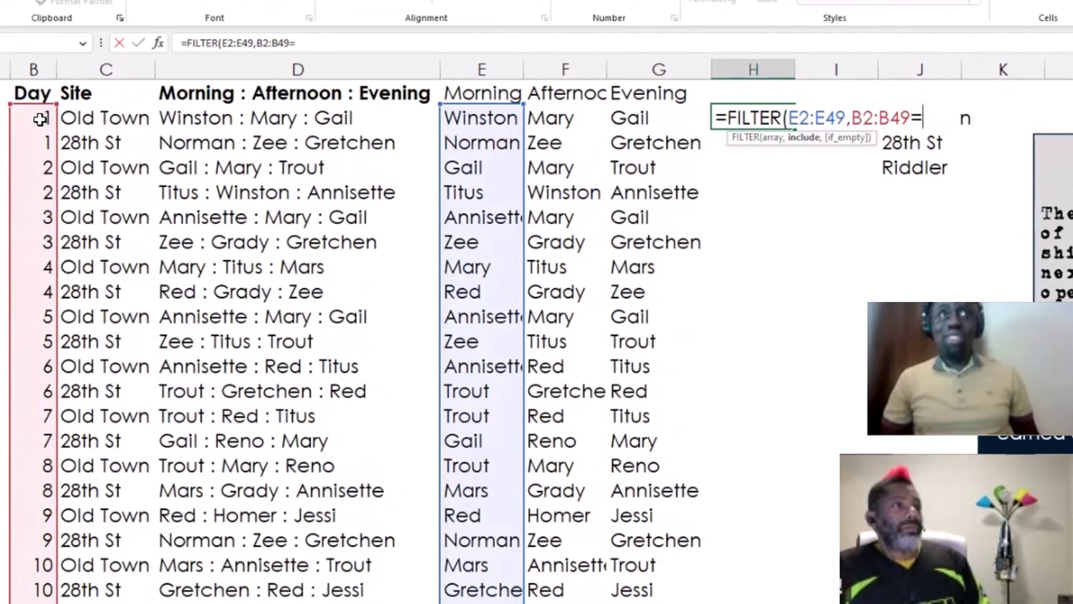
left_click(34, 119)
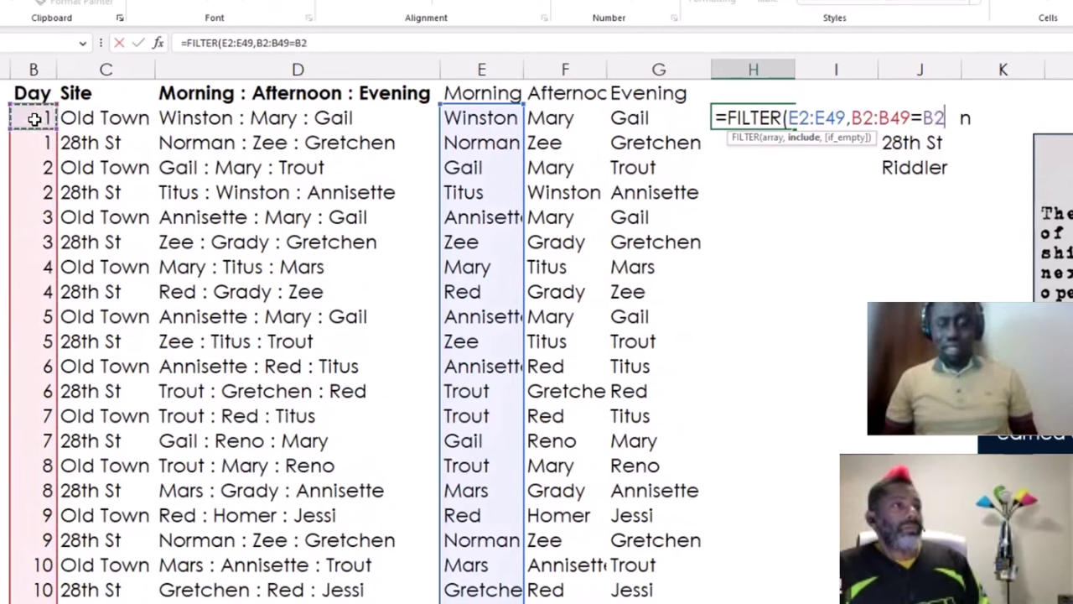
type("+1")
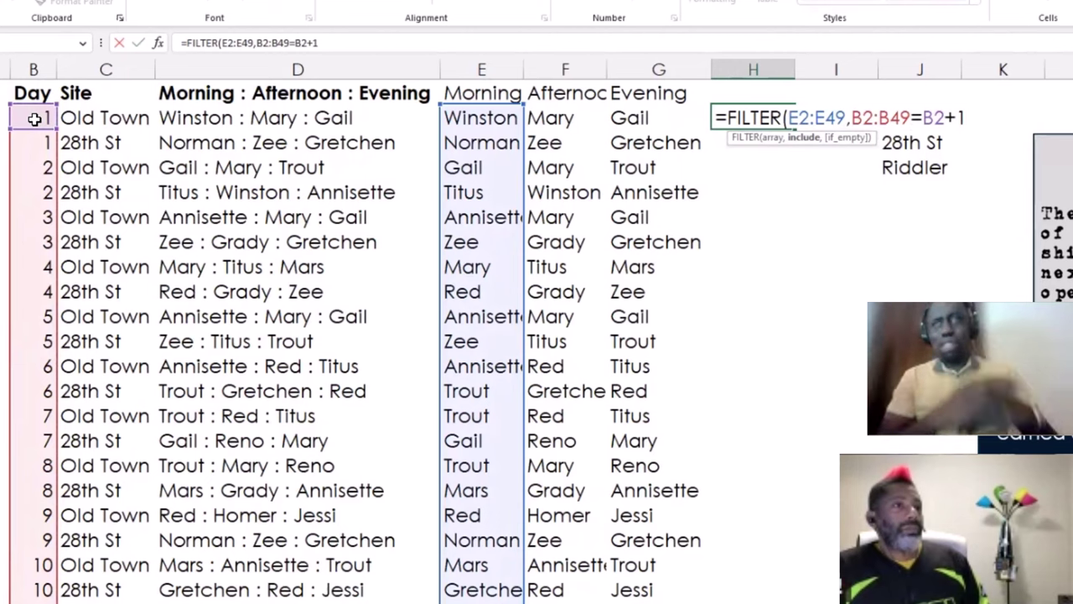
type(")")
key("Return")
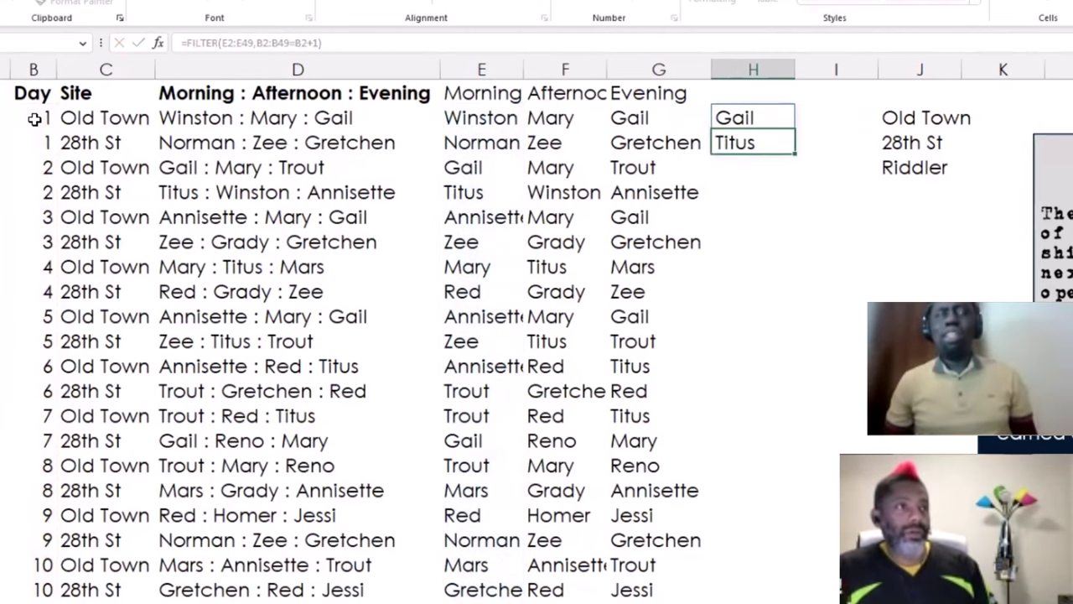
key("Up")
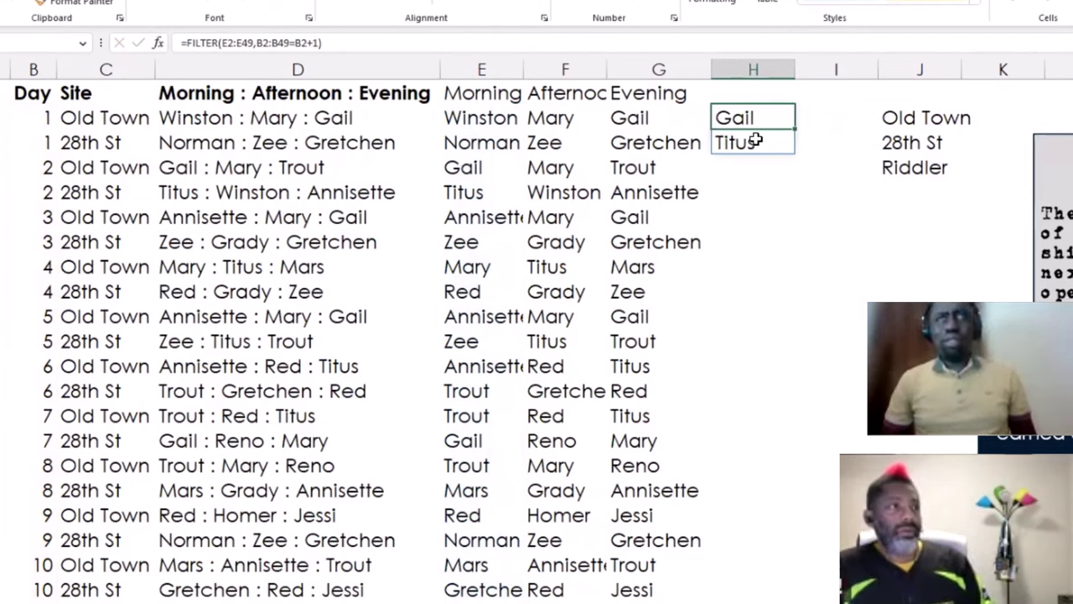
left_click_drag(485, 168, 482, 188)
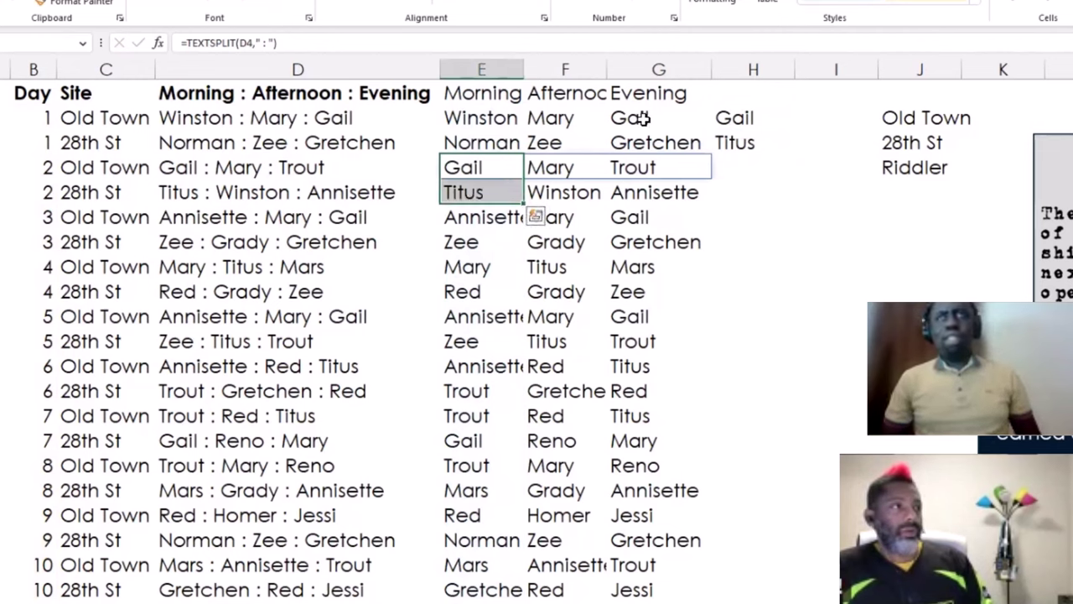
left_click(693, 119)
left_click(745, 118)
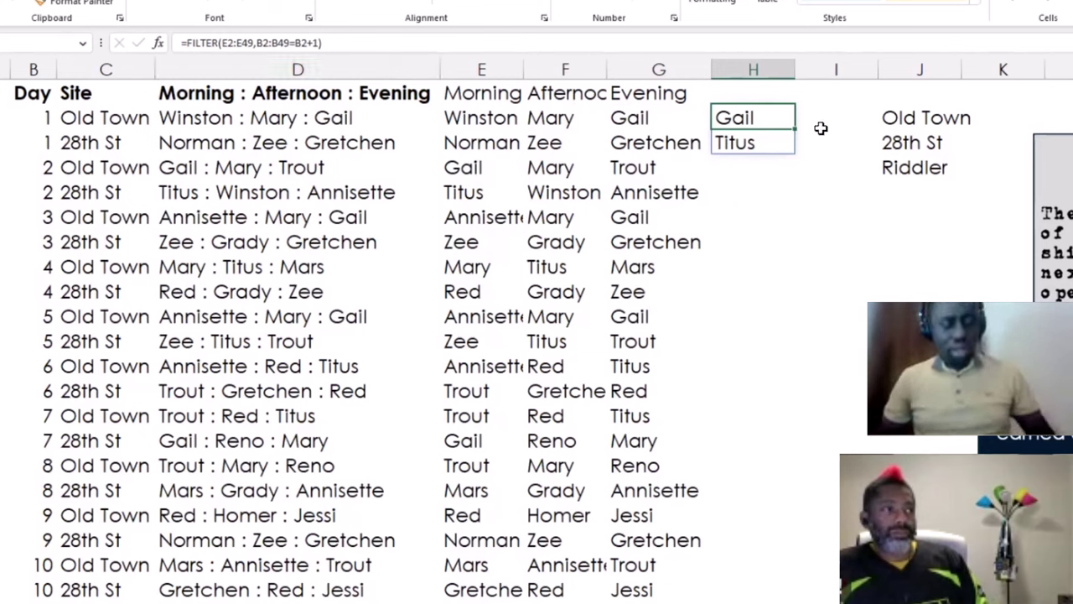
Wrap the FILTER's Morning range in VSTACK together with the Site range C2:C49.
key("F2")
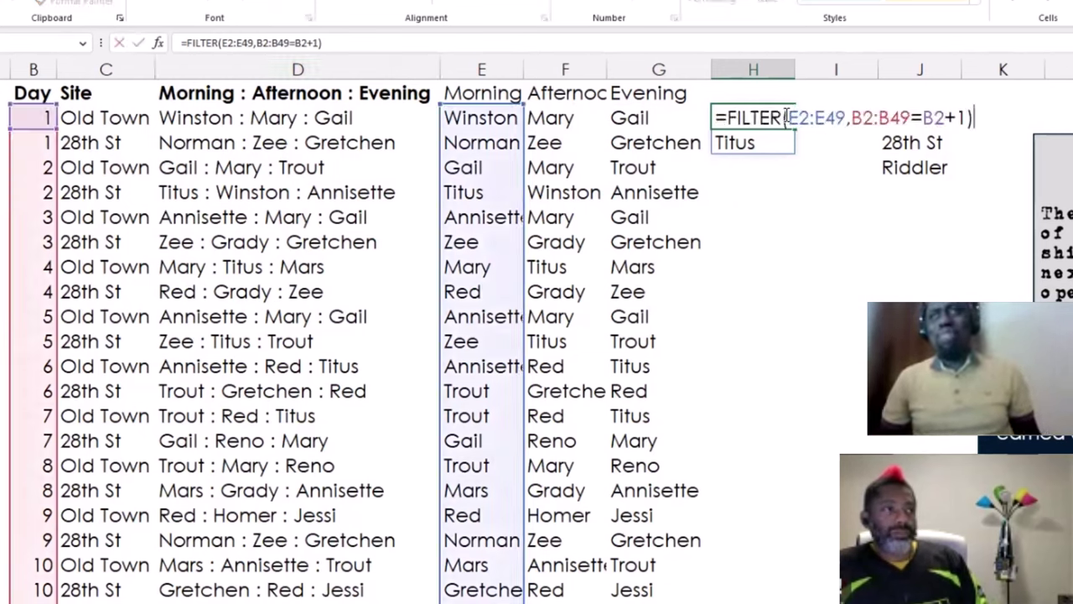
left_click(787, 117)
type("VST")
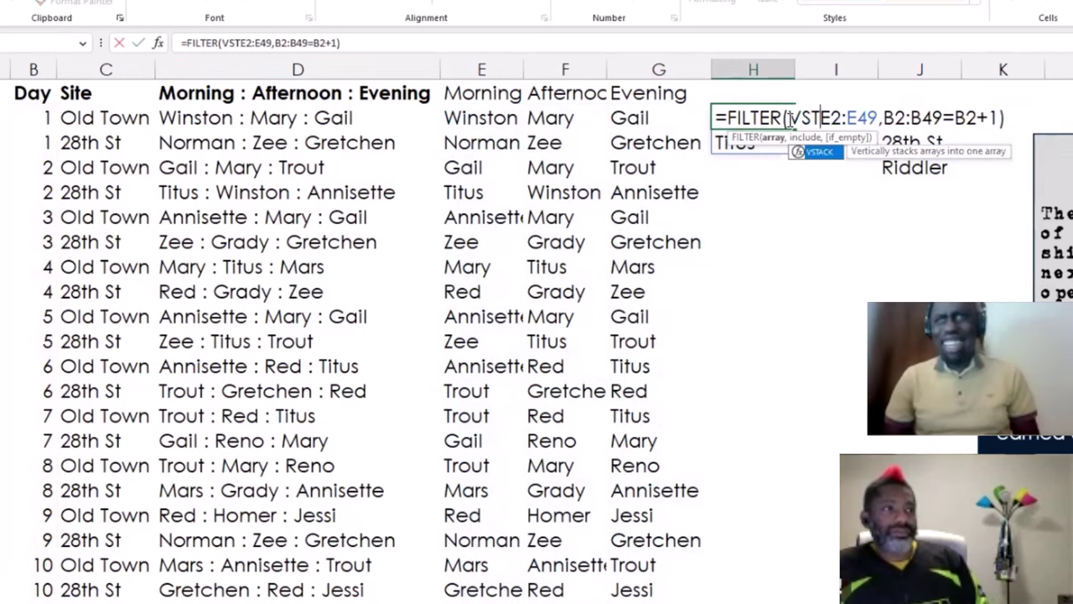
key("Tab")
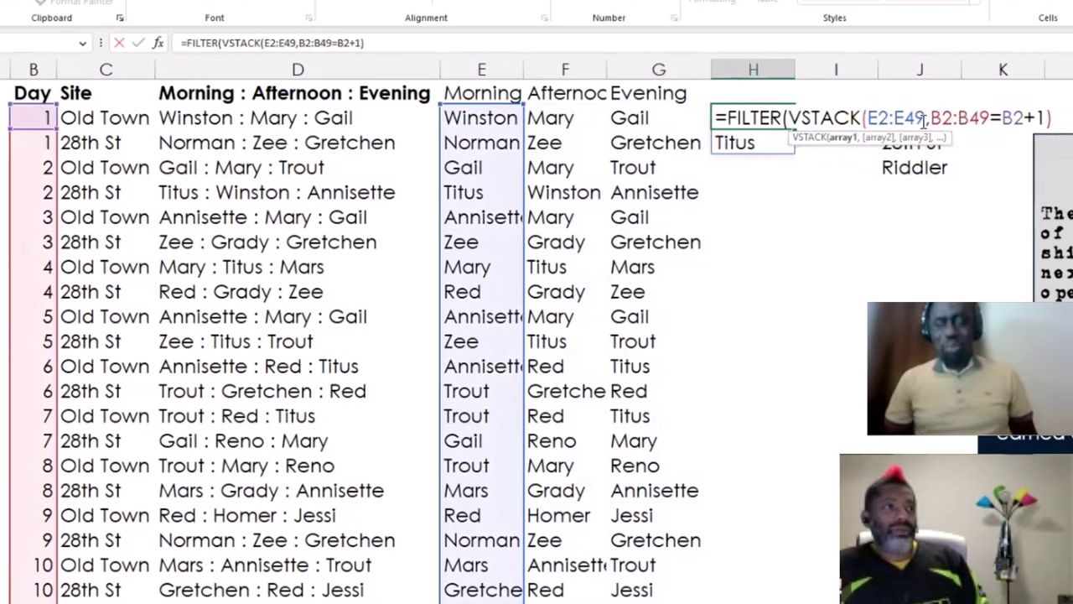
left_click(925, 118)
type(",")
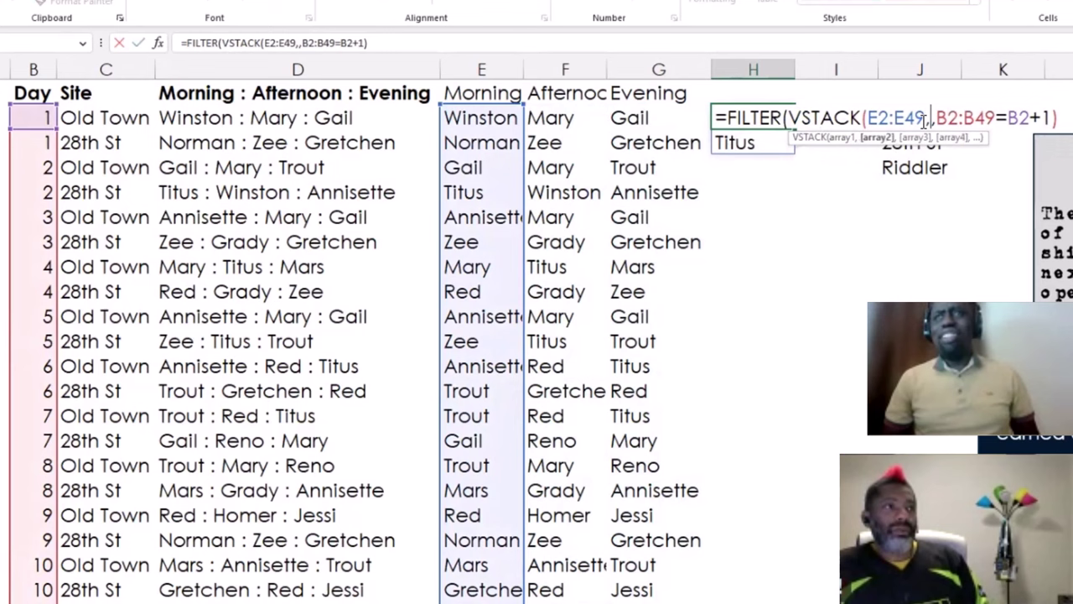
left_click(90, 119)
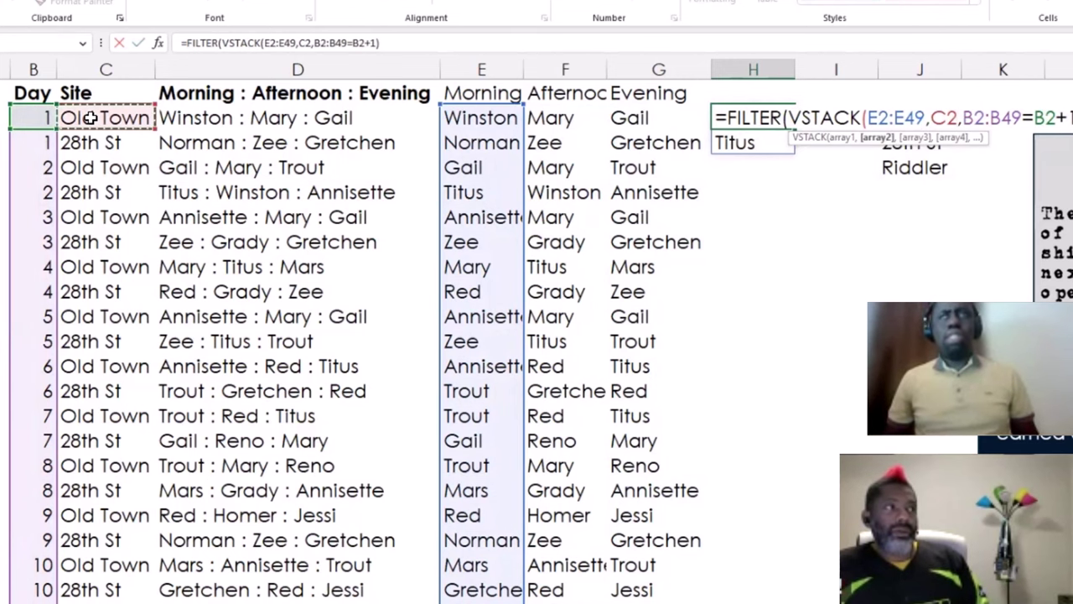
key("ctrl+shift+Down")
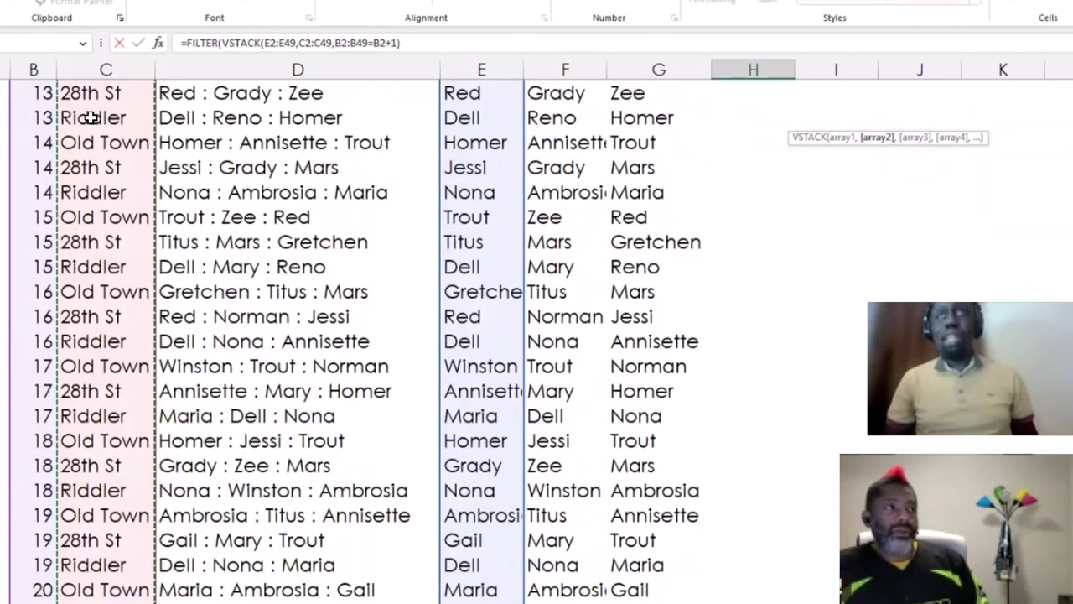
type("(")
key("Return")
key("Return")
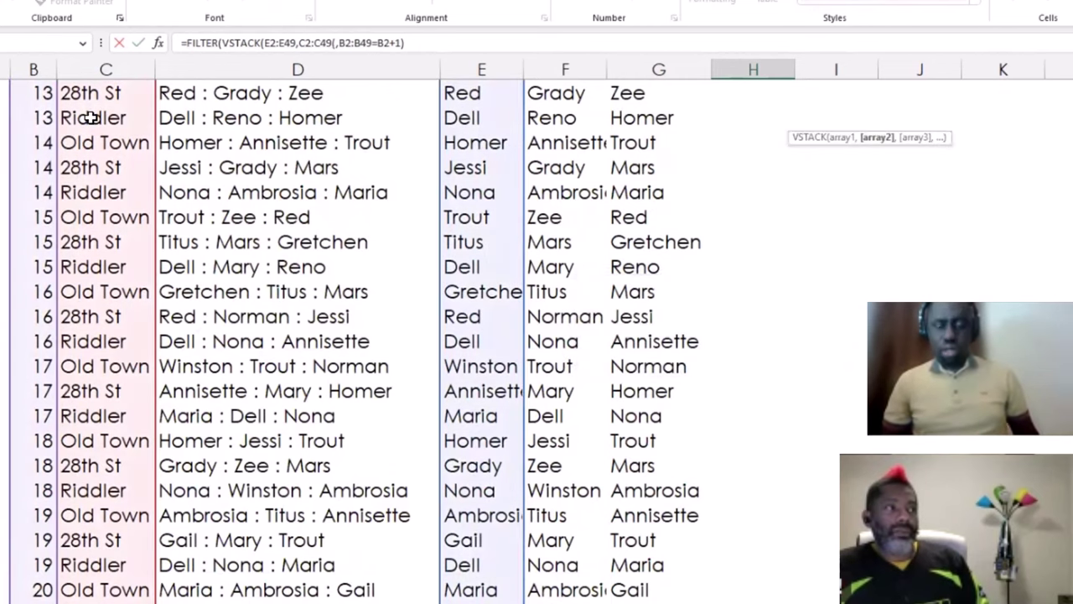
Close the VSTACK and commit the formula, which returns #VALUE!
scroll(90, 121, "up", 12)
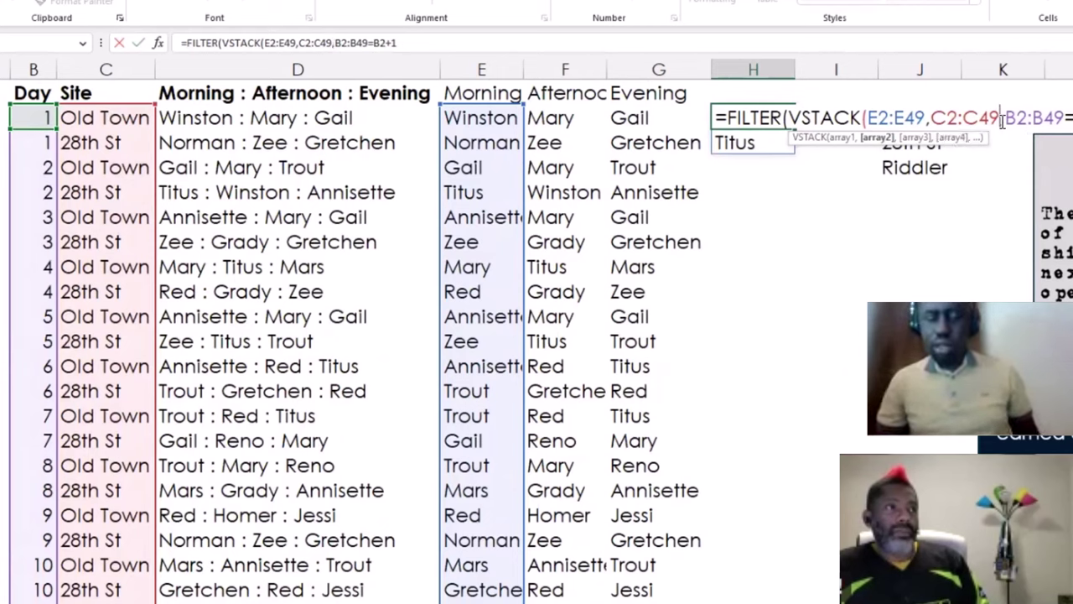
type(")")
left_click(1011, 117)
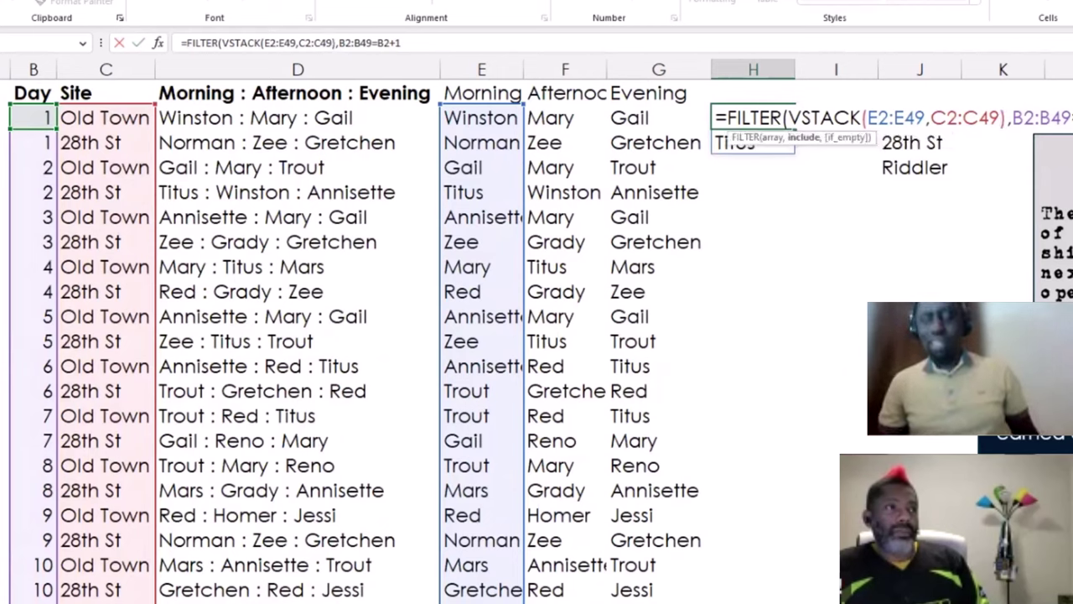
key("Return")
key("Up")
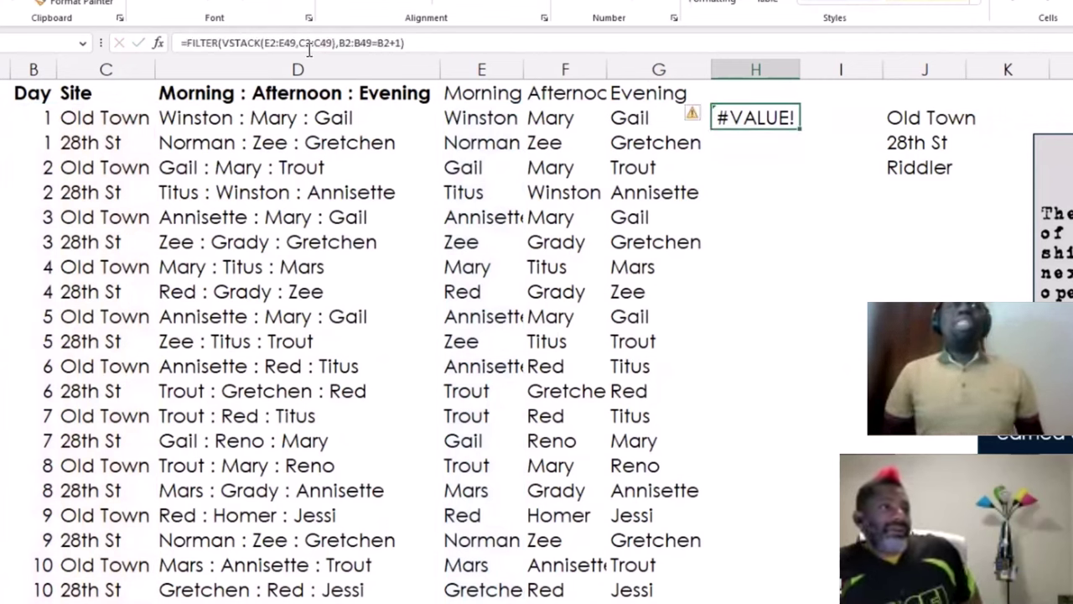
Change VSTACK to HSTACK so Gail and Titus appear with Old Town and 28th St.
left_click(232, 43)
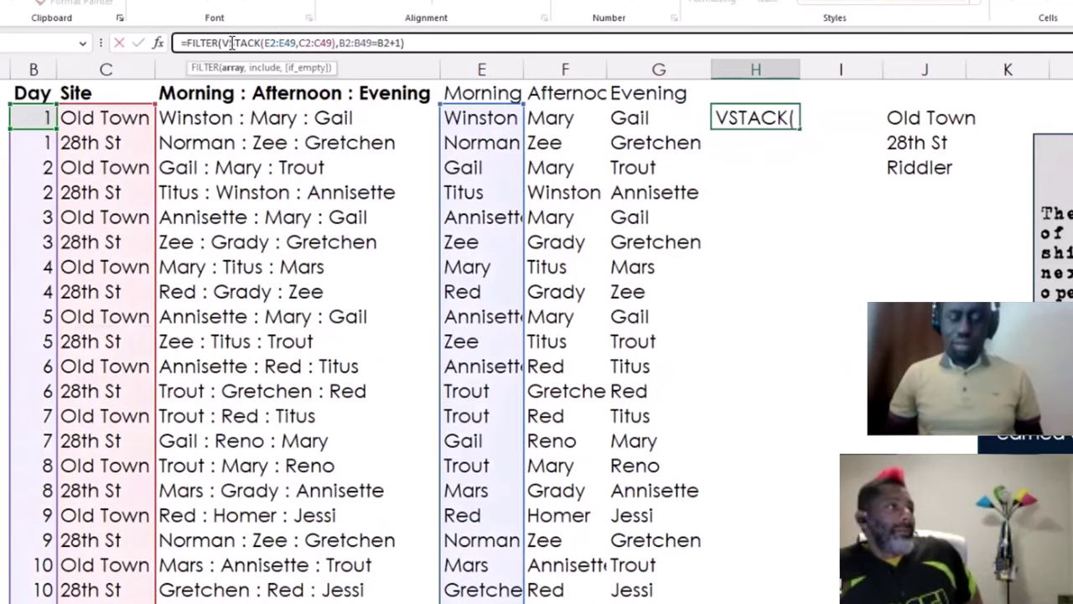
key("BackSpace")
type("h")
key("Return")
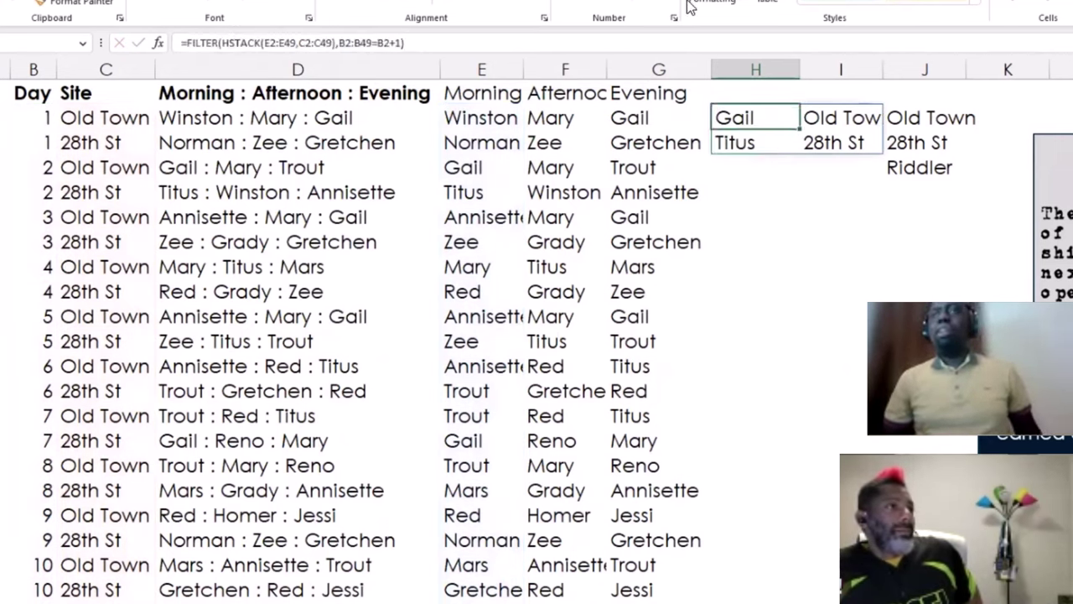
left_click(924, 67)
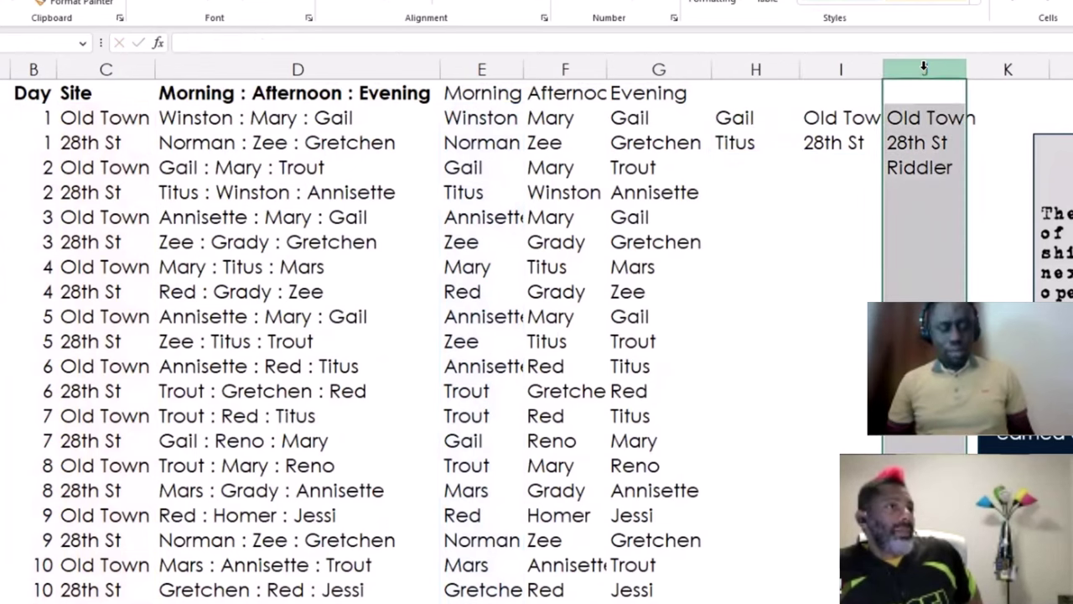
Insert a blank column J so the site list moves to column K, then return to H2.
key("ctrl+plus")
key("Left")
key("Left")
key("Down")
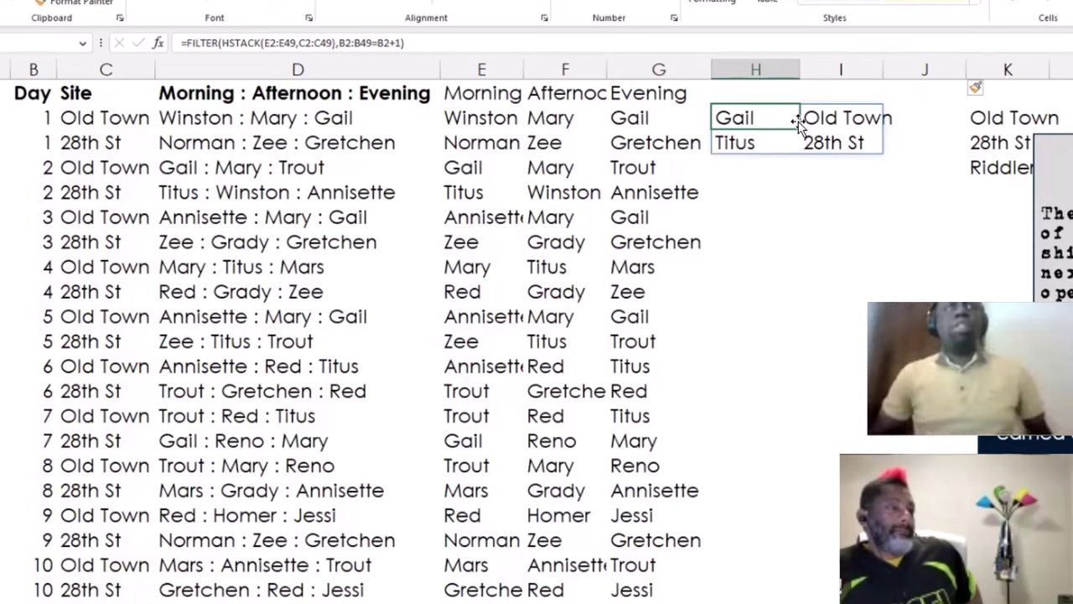
Edit H2 to drop HSTACK and join E2:E49&C2:C49, dismissing the too-few-arguments error.
left_click(264, 42)
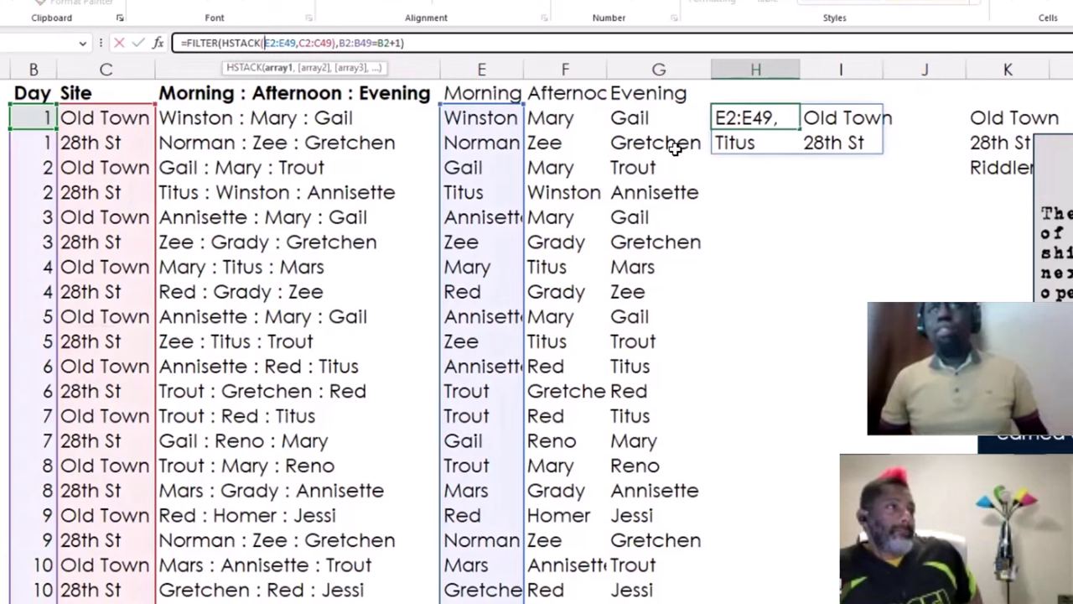
left_click(756, 118)
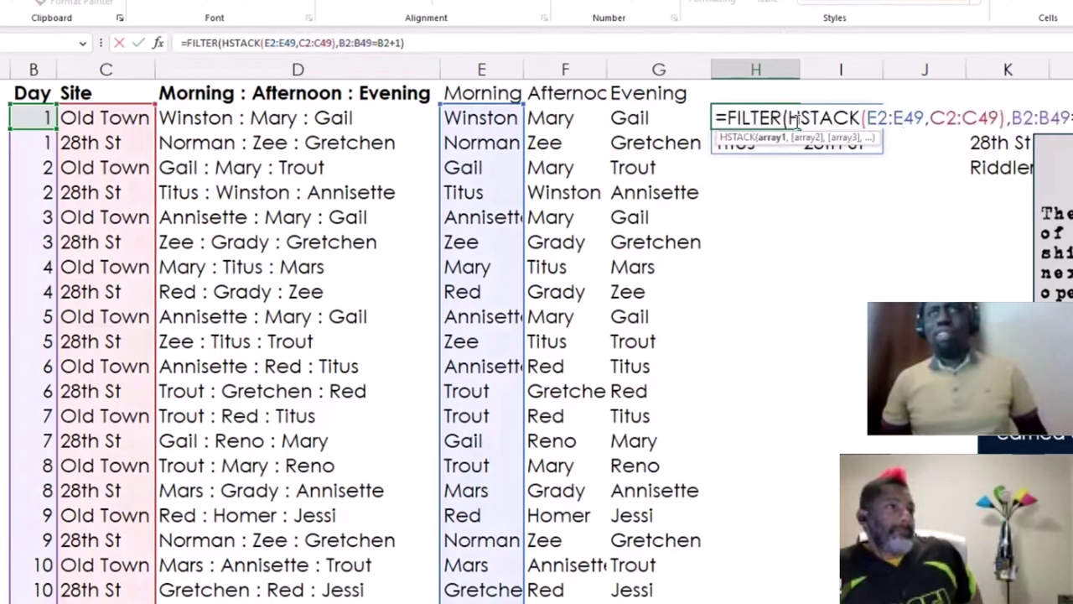
left_click(865, 118)
key("BackSpace")
key("BackSpace")
key("BackSpace")
key("BackSpace")
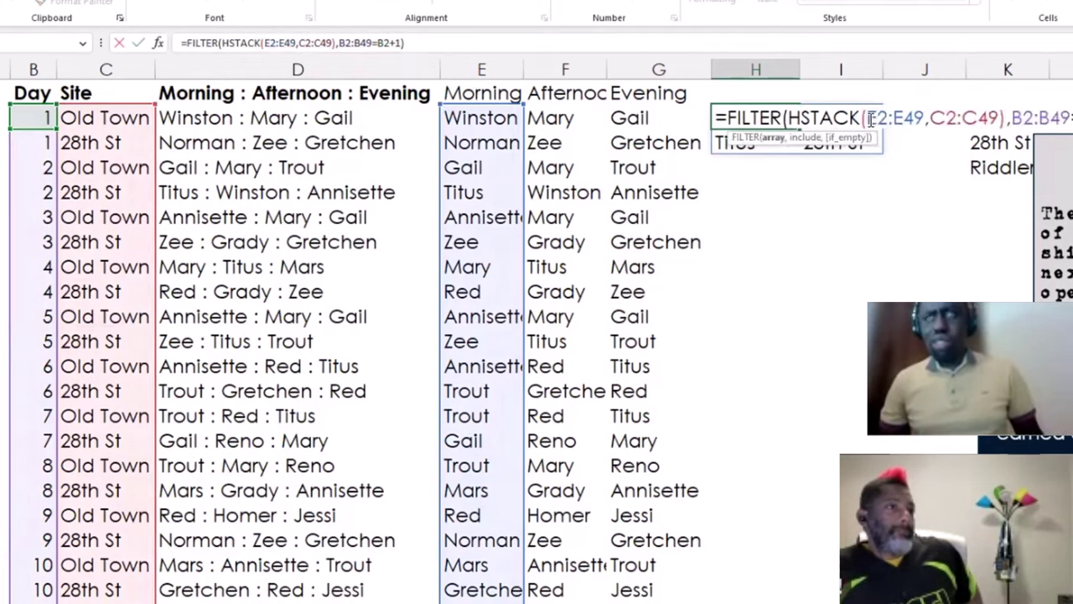
key("BackSpace")
key("BackSpace")
key("BackSpace")
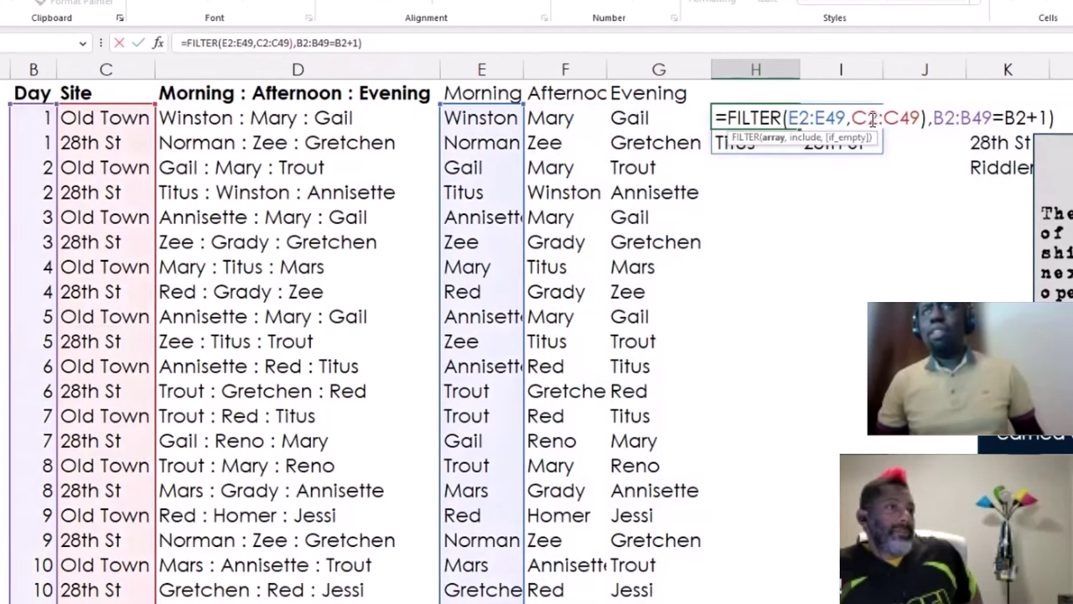
left_click(856, 118)
key("BackSpace")
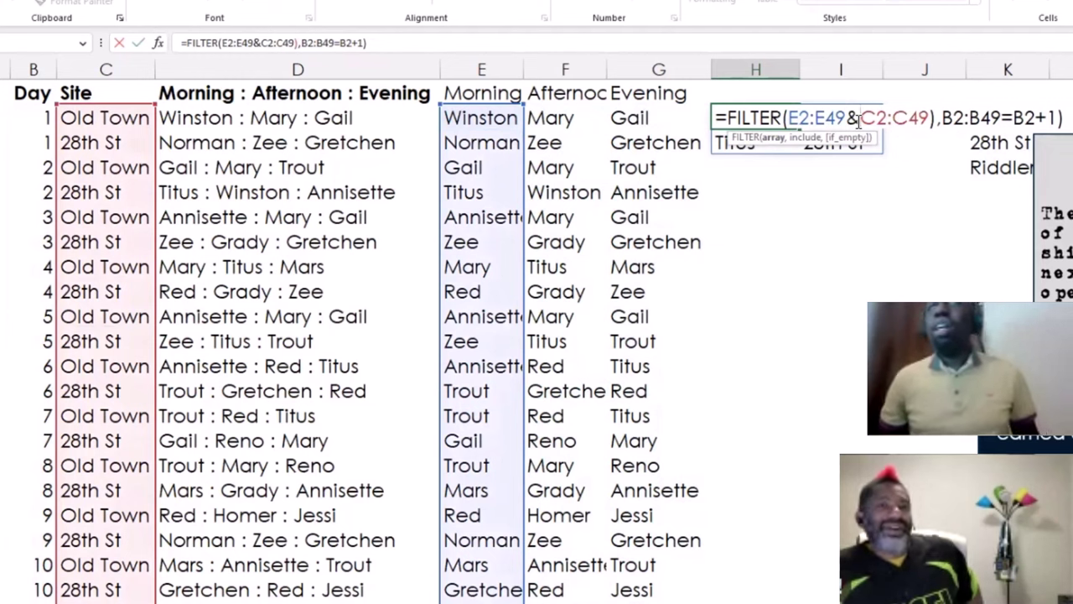
key("Return")
key("Return")
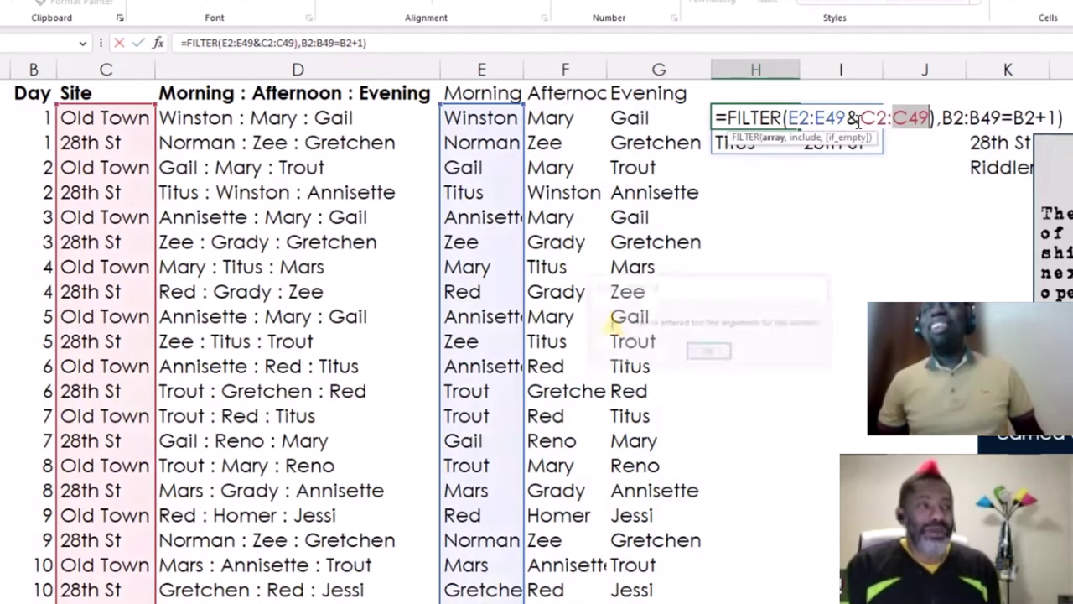
key("Return")
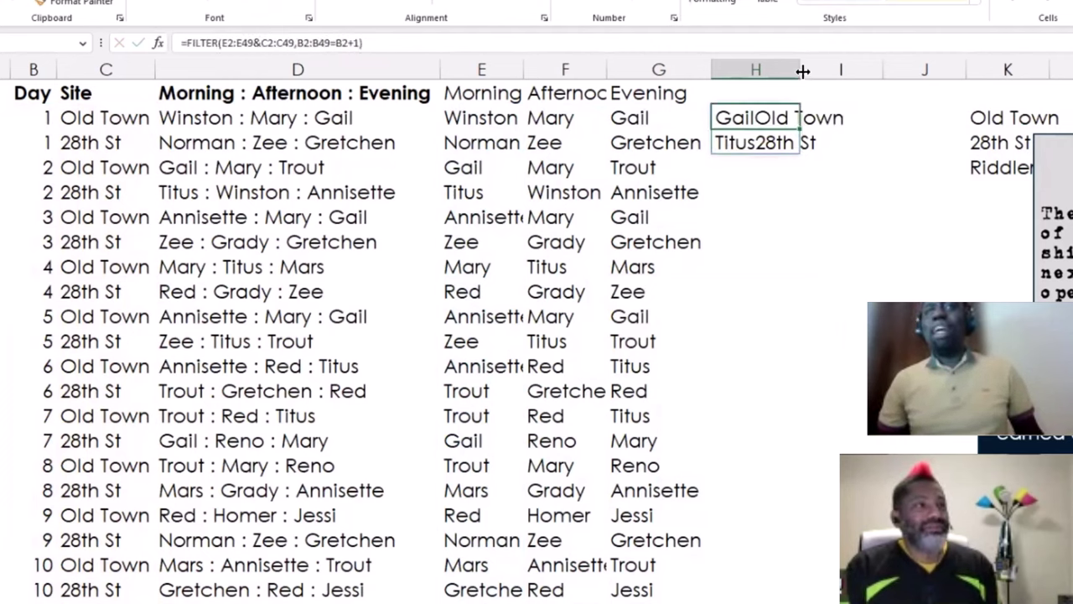
Widen column H and begin an XLOOKUP in H2 with lookup value G2&C2.
double_click(800, 67)
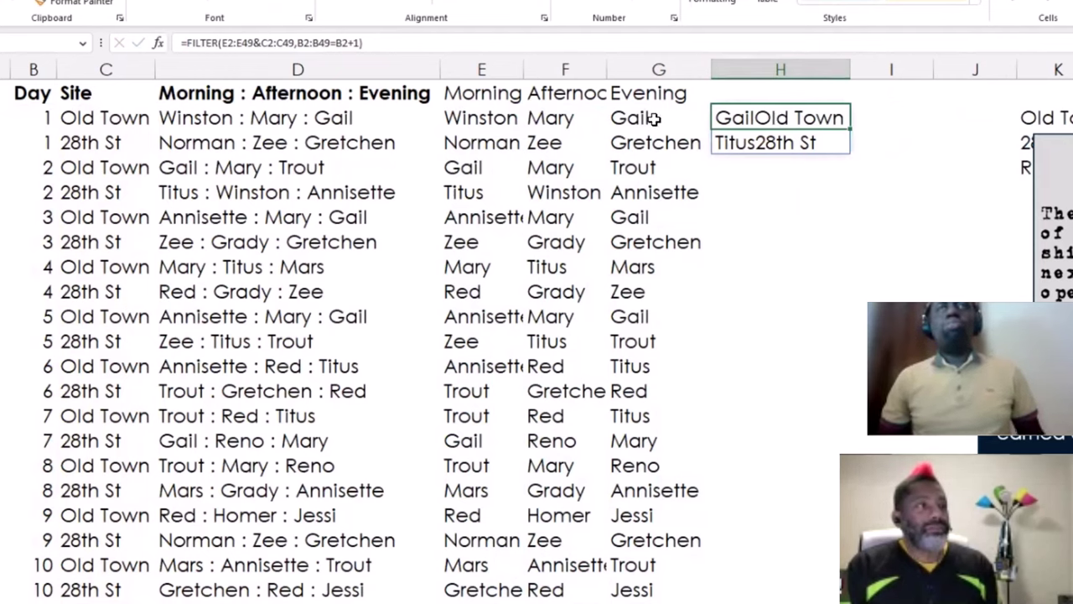
left_click(187, 46)
type("XLOO")
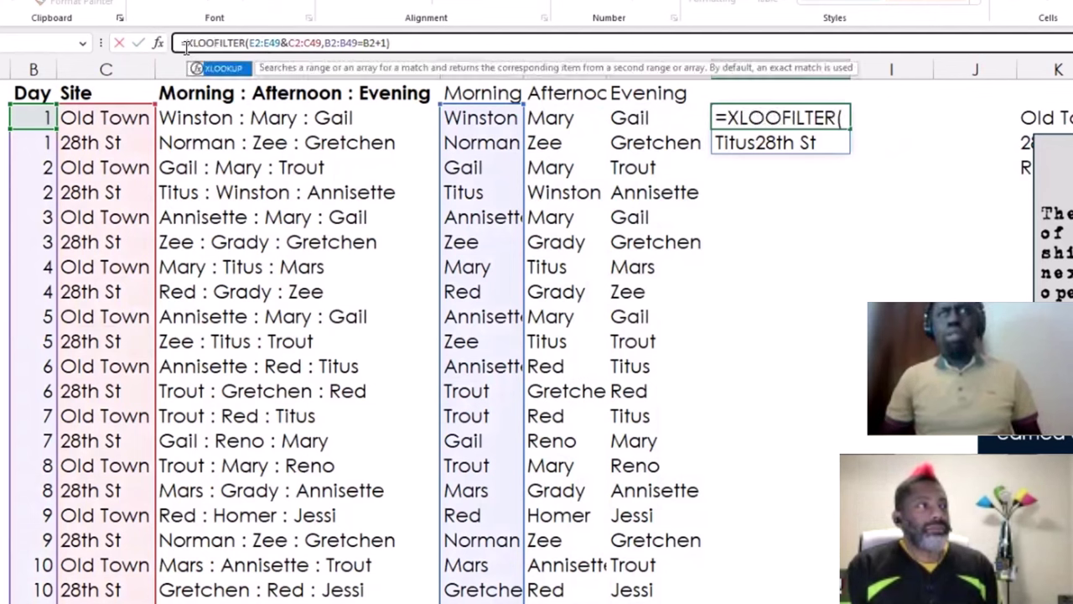
key("Tab")
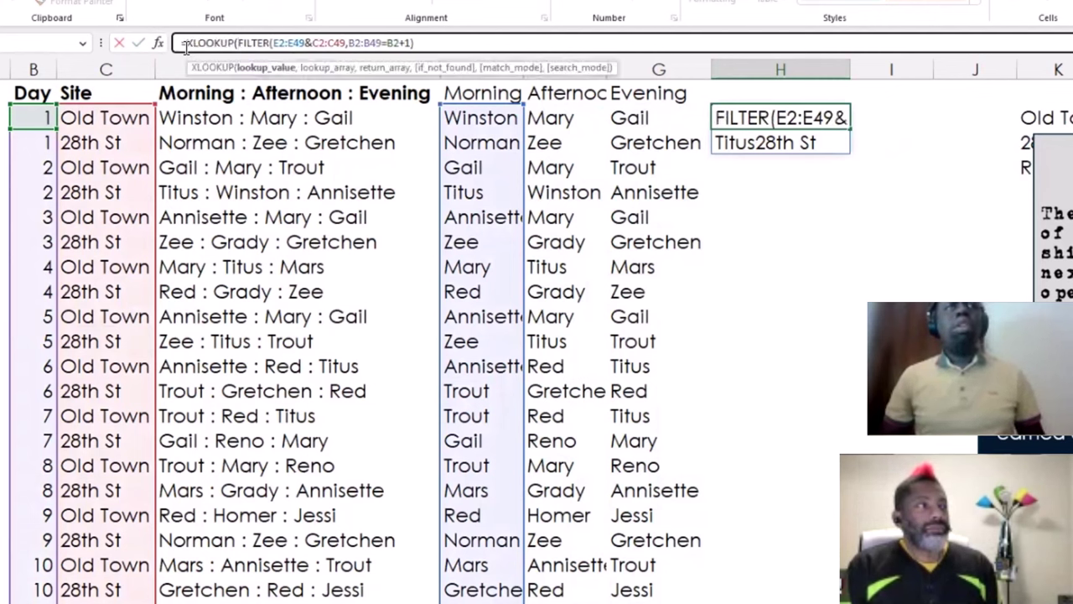
left_click(635, 119)
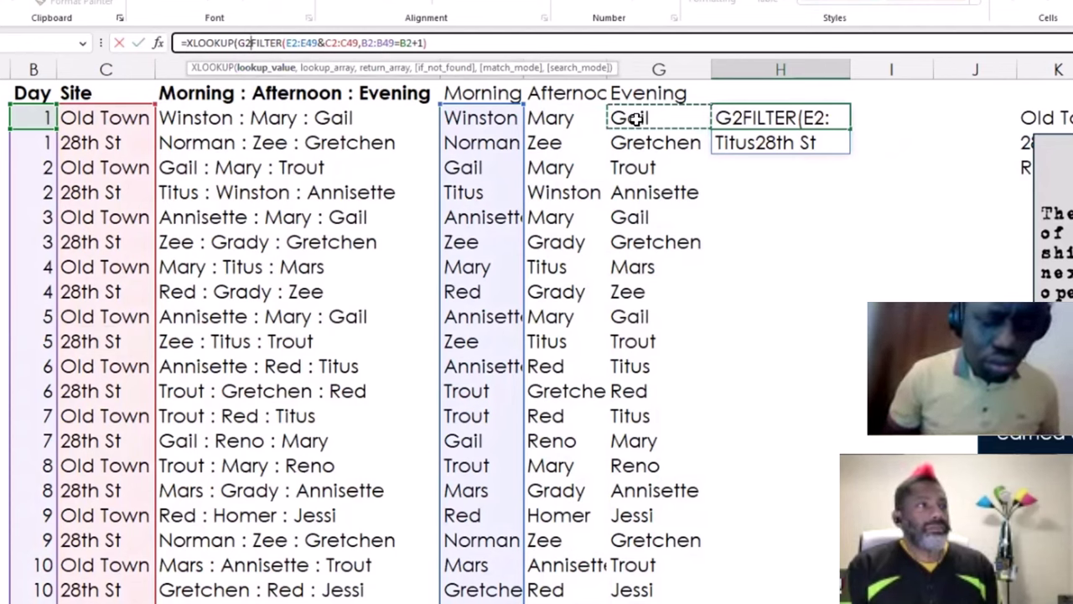
type("&")
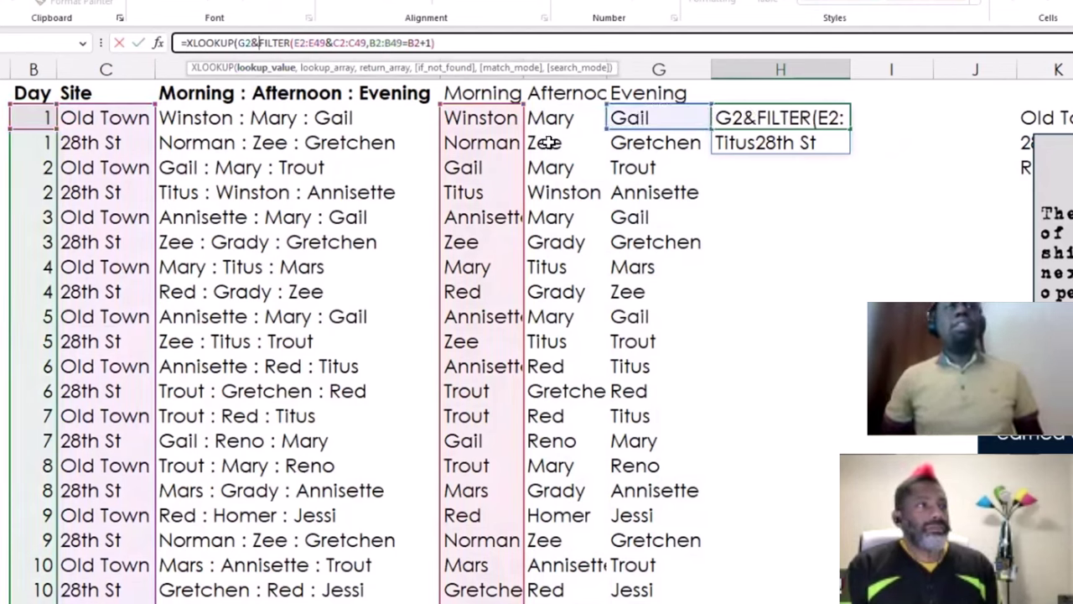
left_click(107, 118)
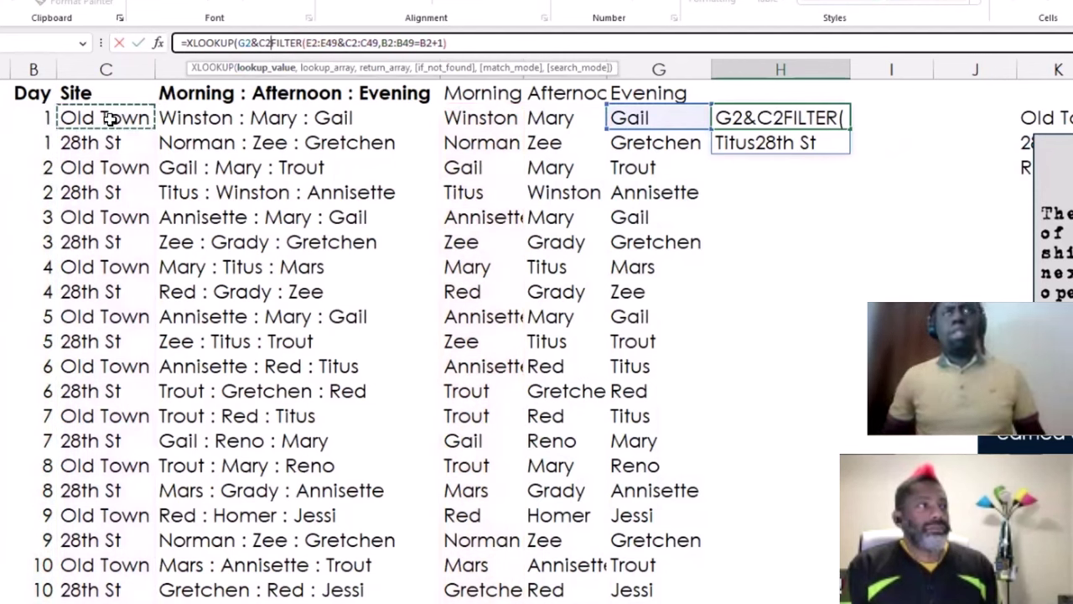
type(",")
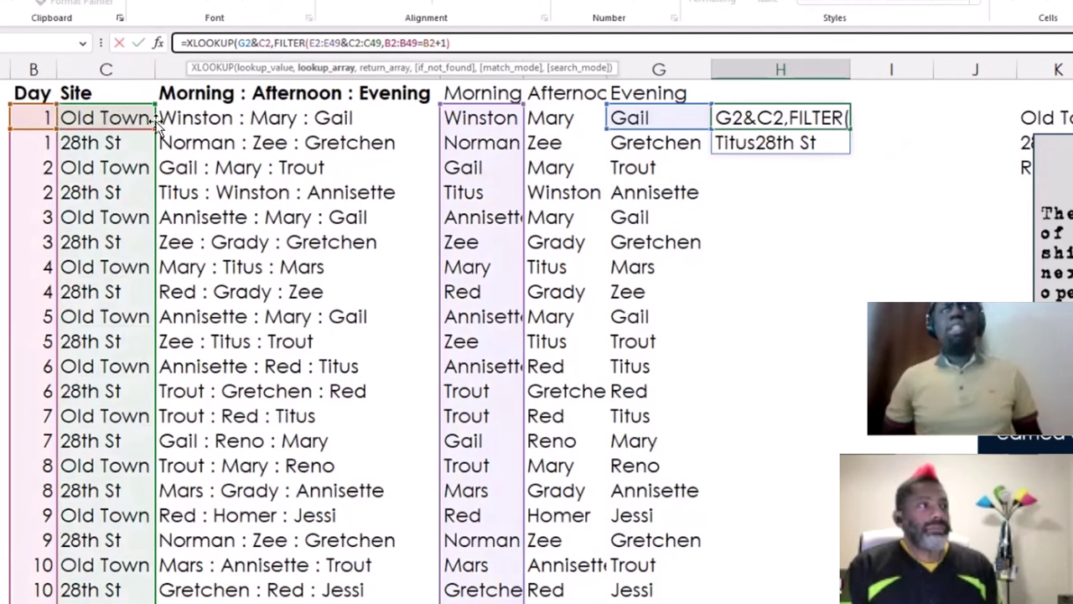
Supply the FILTER expression as the XLOOKUP arrays and commit, which returns #VALUE!
left_click(493, 44)
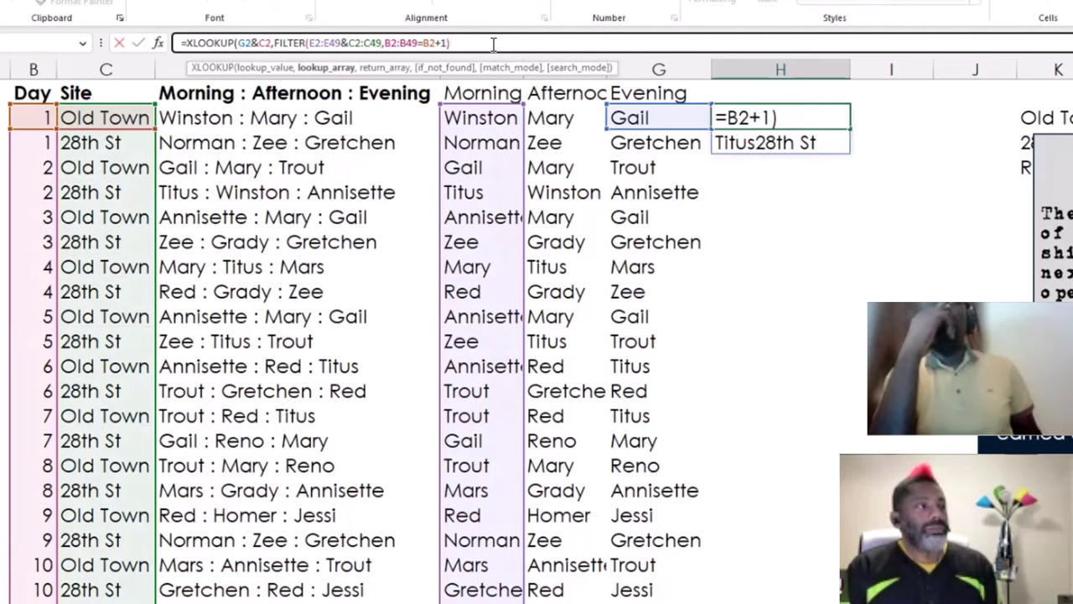
left_click_drag(272, 44, 461, 46)
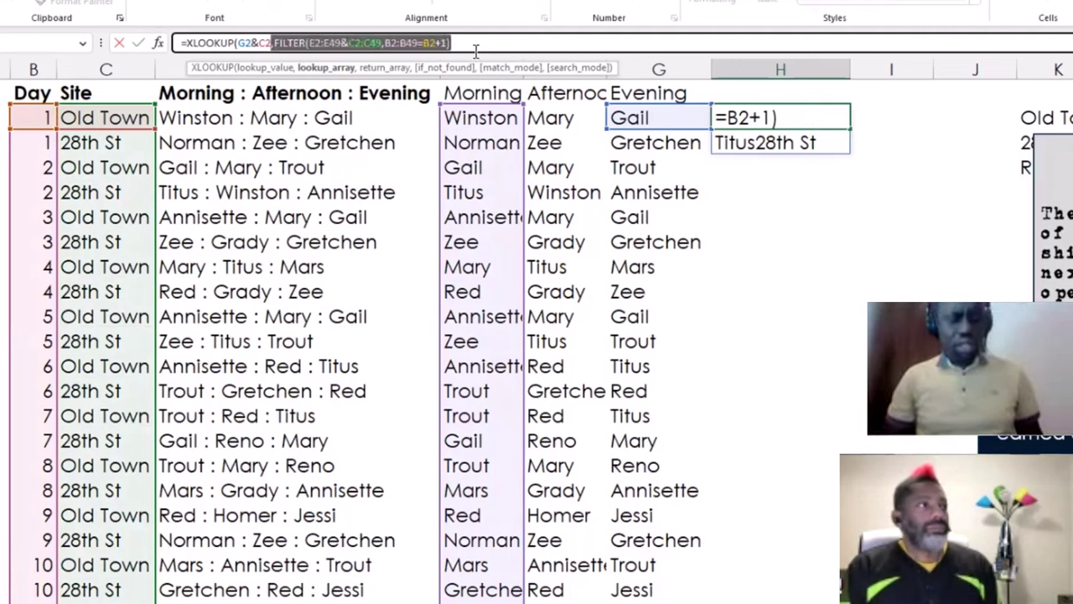
key("BackSpace")
key("ctrl+z")
key("ctrl+c")
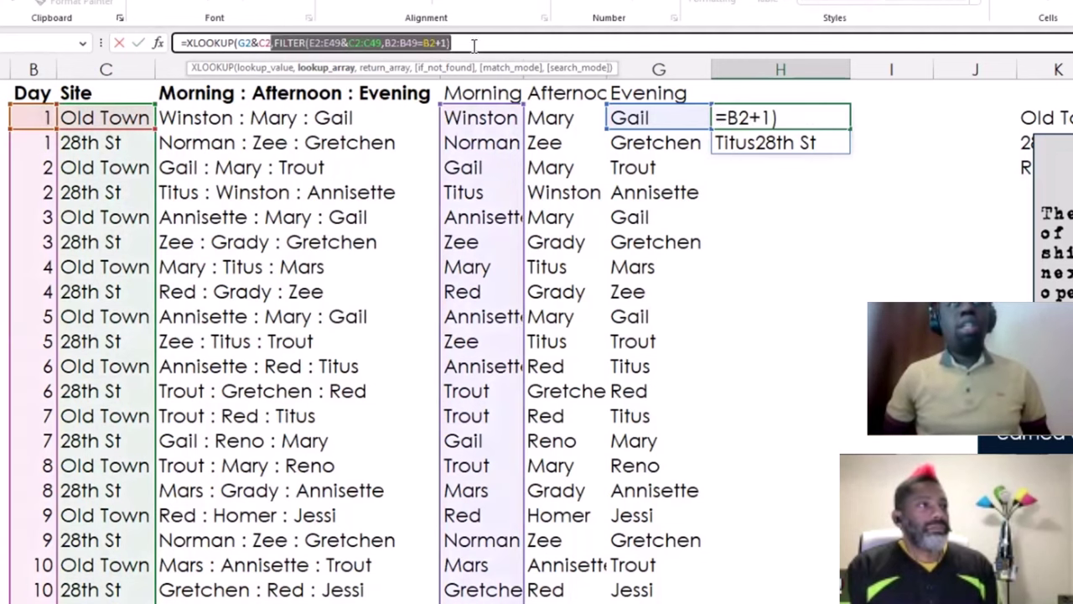
left_click(479, 40)
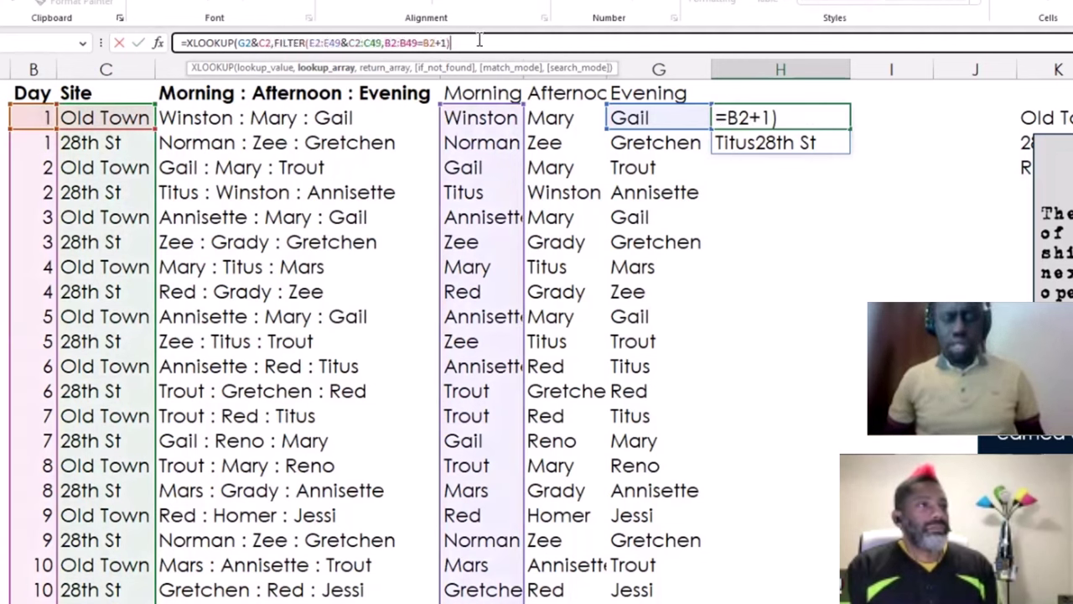
type(",")
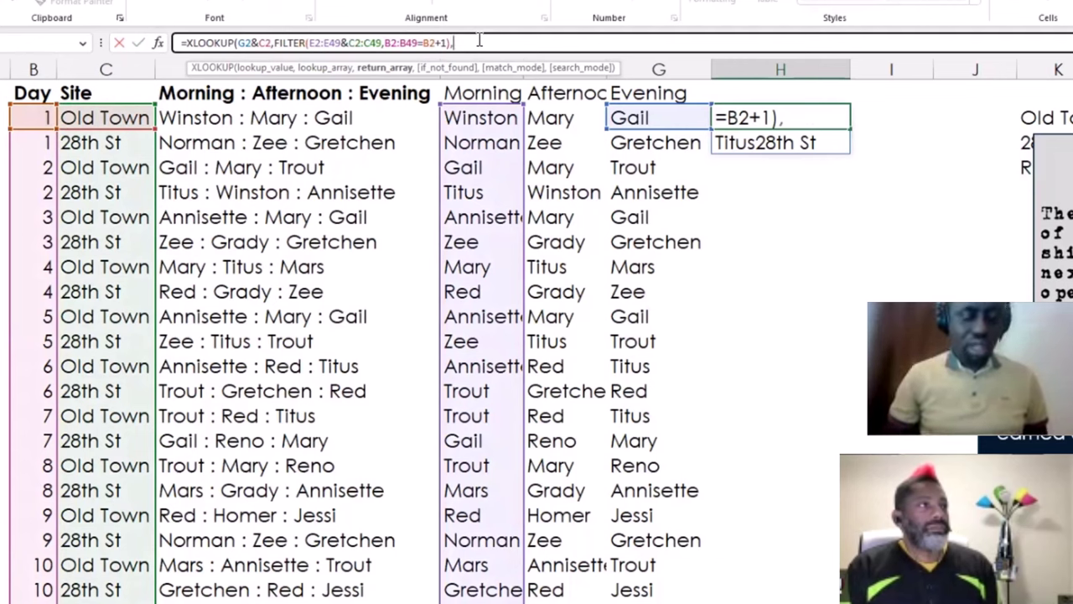
key("ctrl+v")
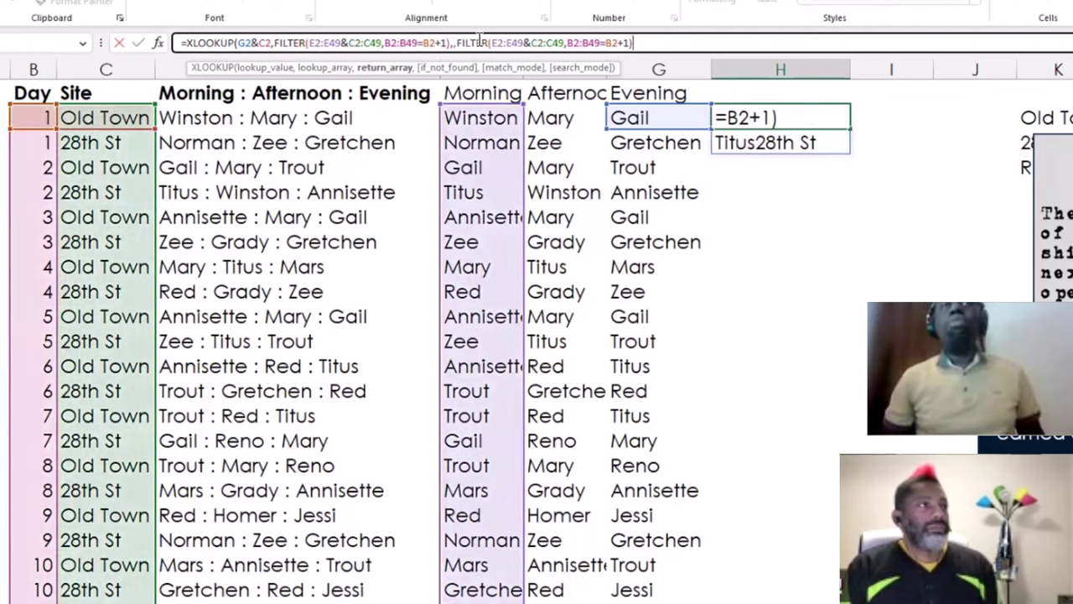
type(")")
key("ctrl+Return")
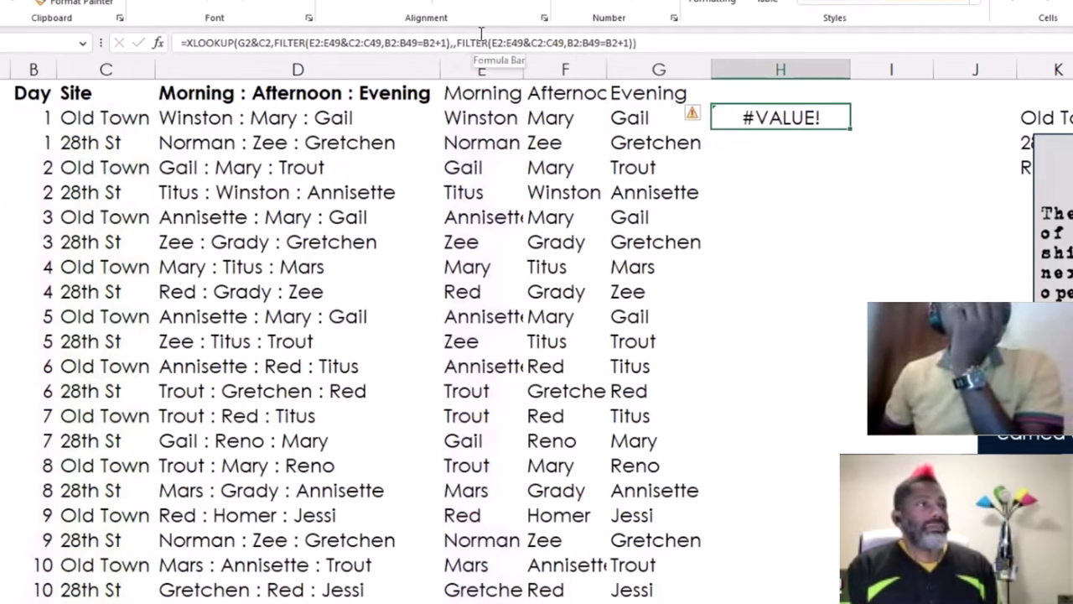
Undo back to the FILTER formula and insert an empty column before column H.
key("ctrl+z")
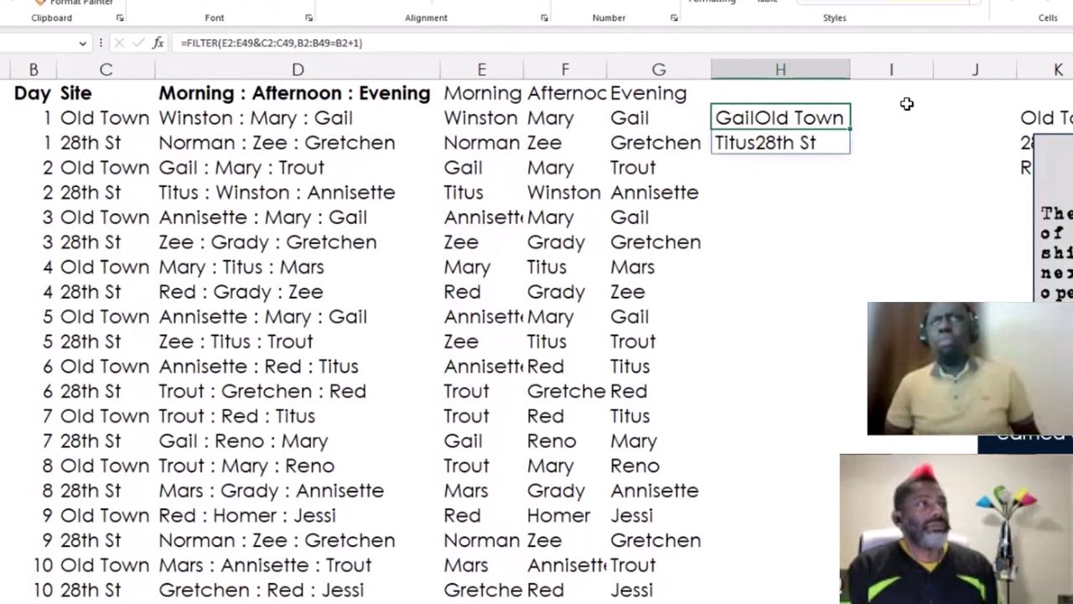
left_click(826, 69)
key("ctrl+z")
key("ctrl+z")
key("ctrl+z")
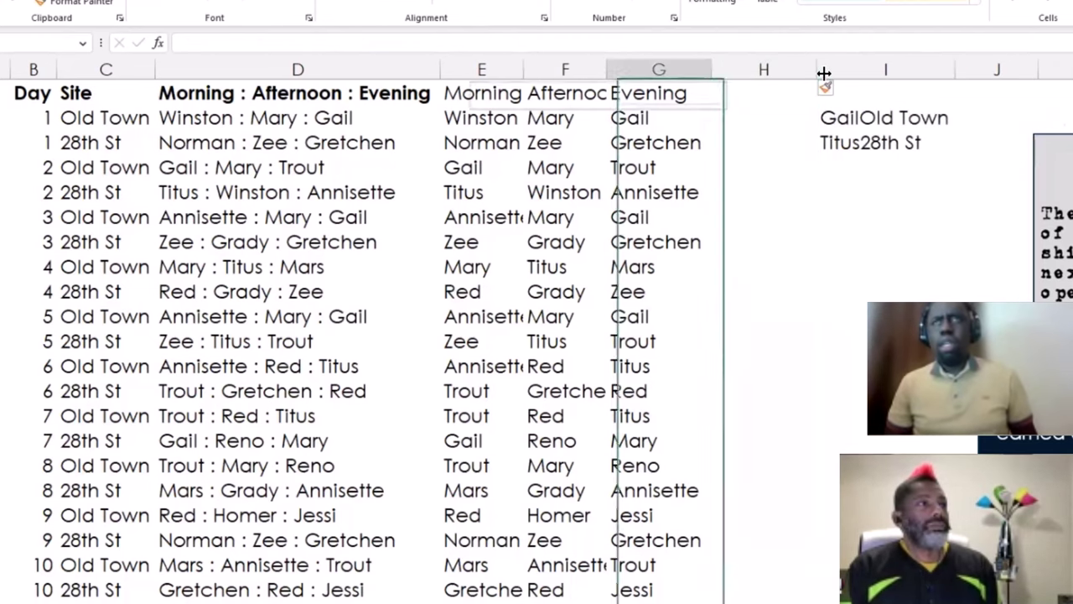
In H2, start an XLOOKUP with G2&C2 as lookup value and the I2# spill as lookup array.
type("=XLOOKUP(")
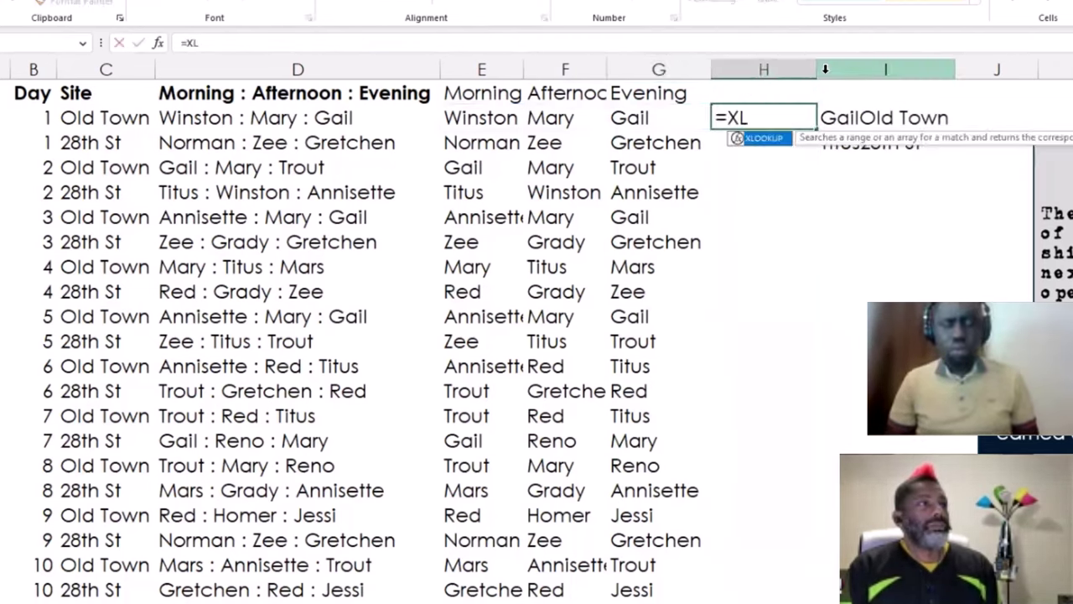
key("Left")
key("Left")
key("Right")
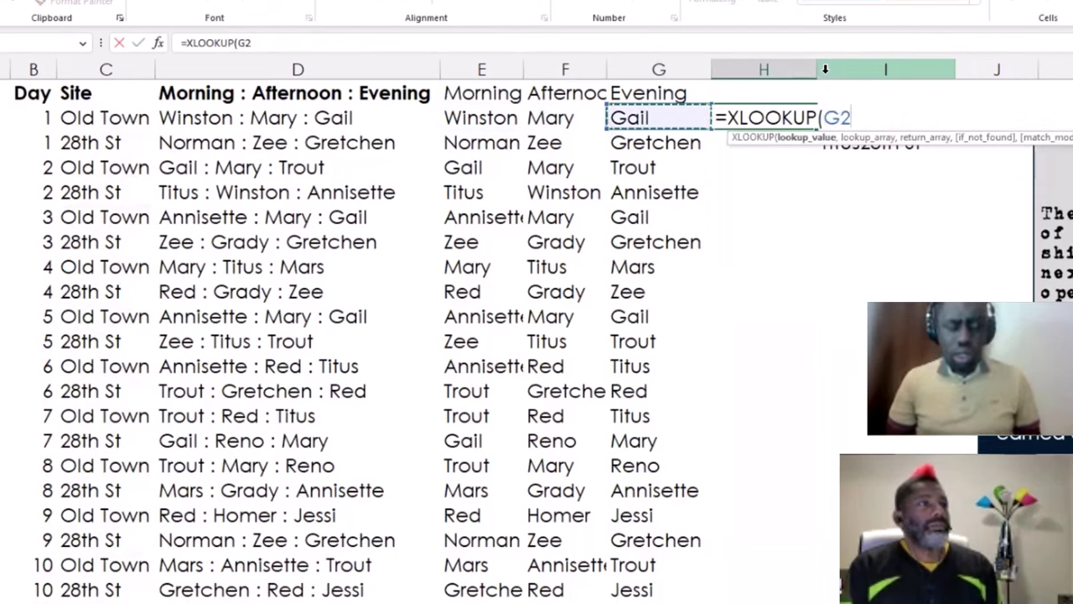
type("&")
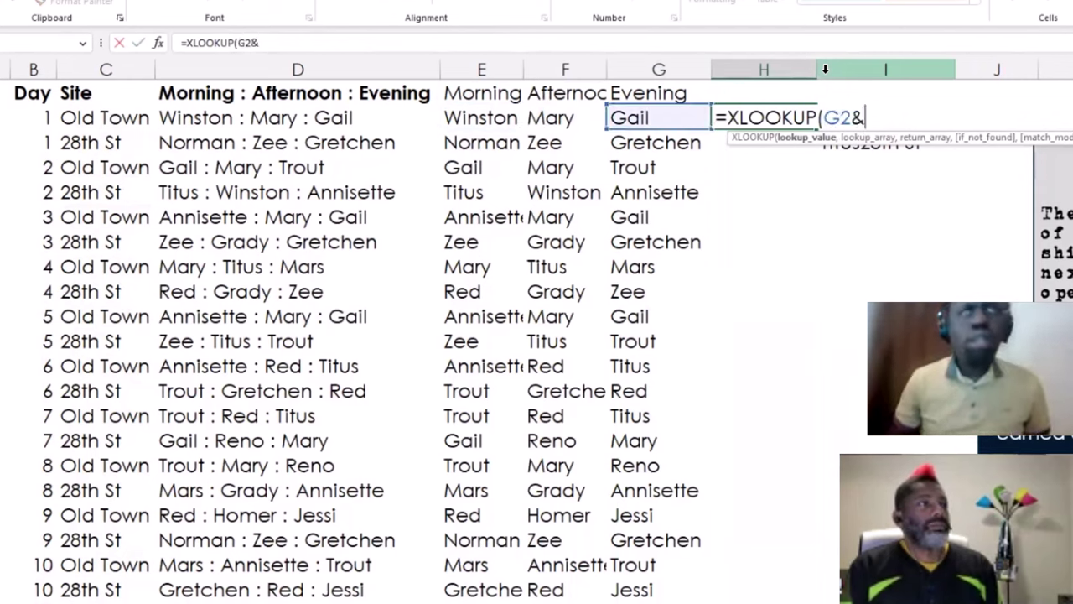
key("Left")
key("Left")
key("Left")
key("Left")
key("Left")
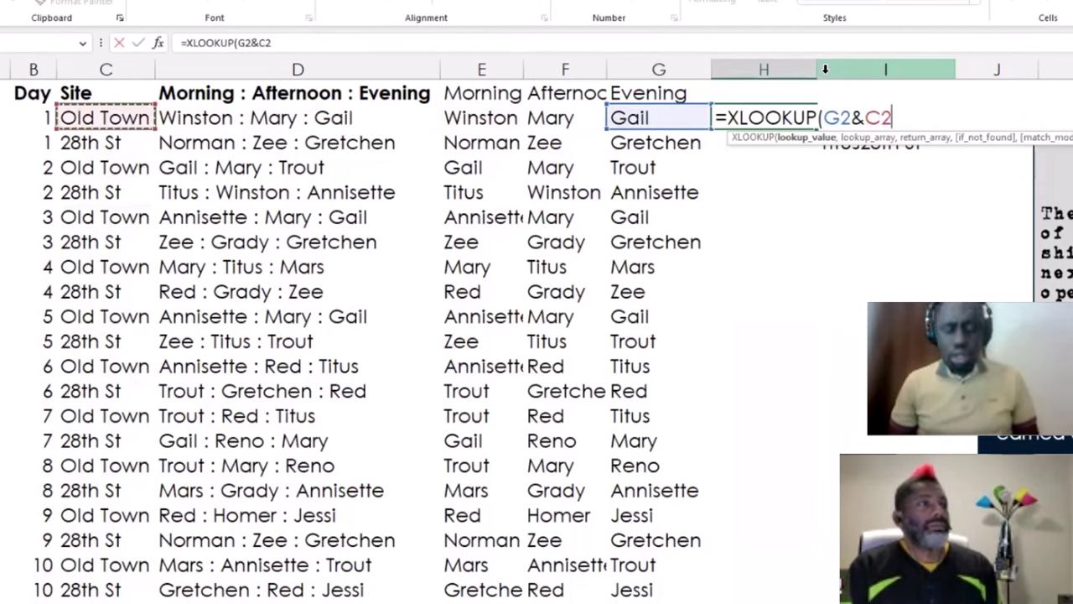
type(",")
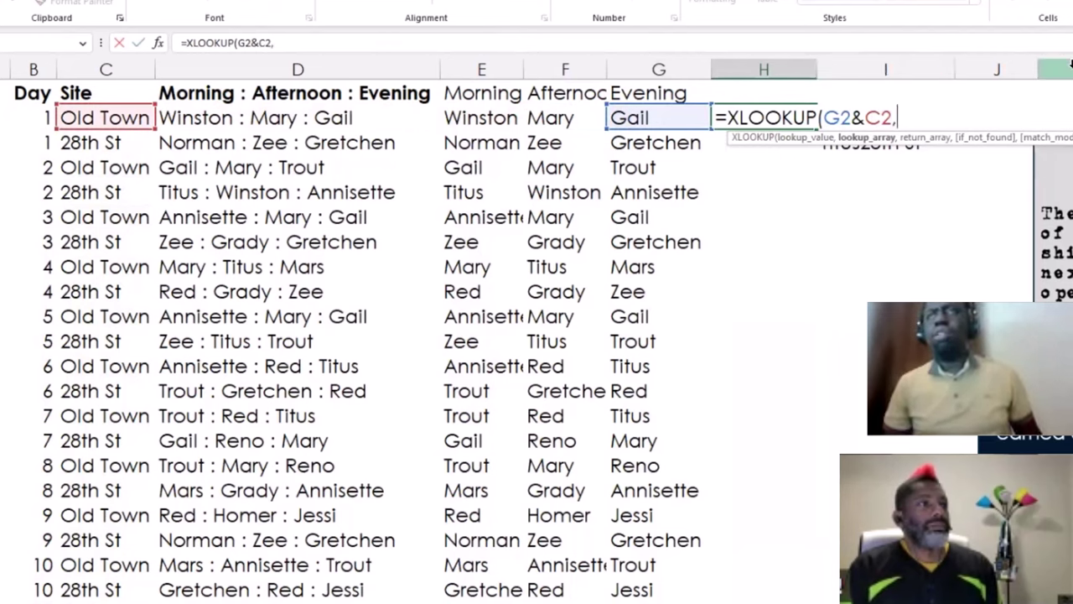
left_click(922, 102)
key("Down")
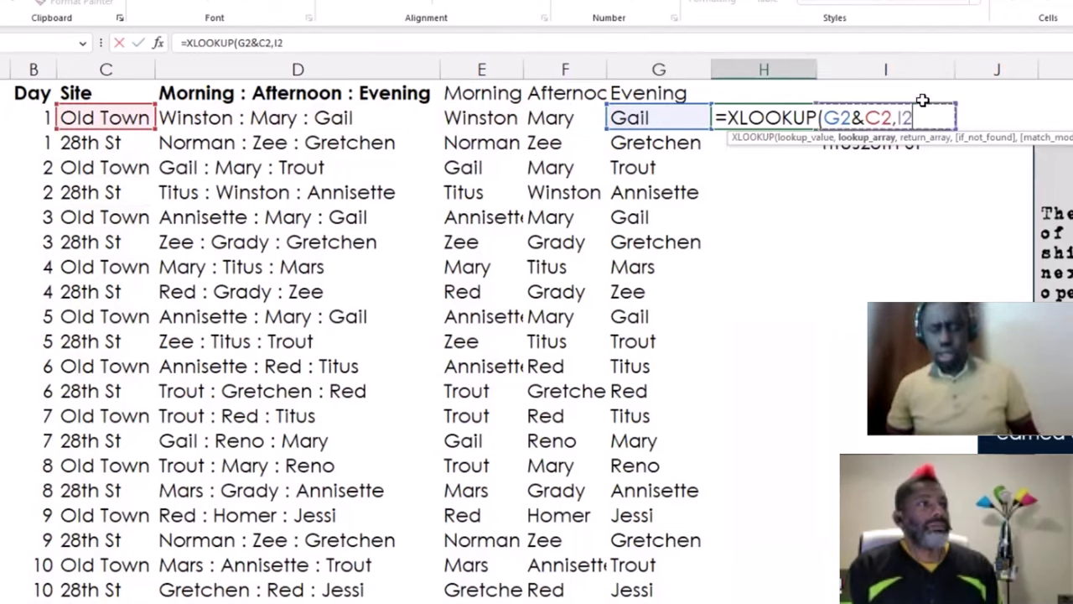
key("shift+Down")
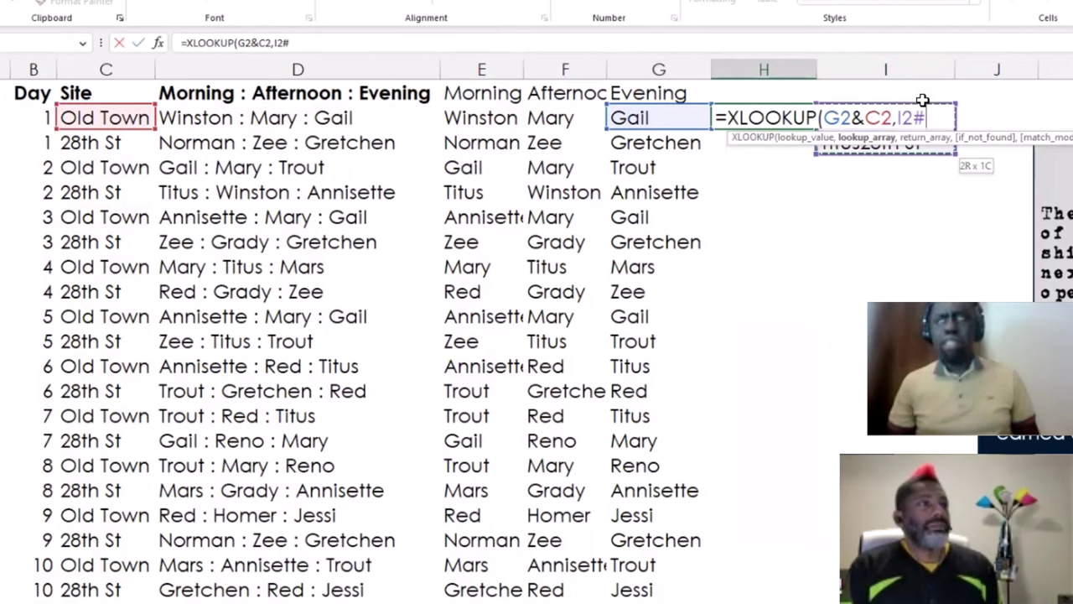
Set I2# as the return array, completing =XLOOKUP(G2&C2,I2#,I2#) to return GailOld Town.
type(",")
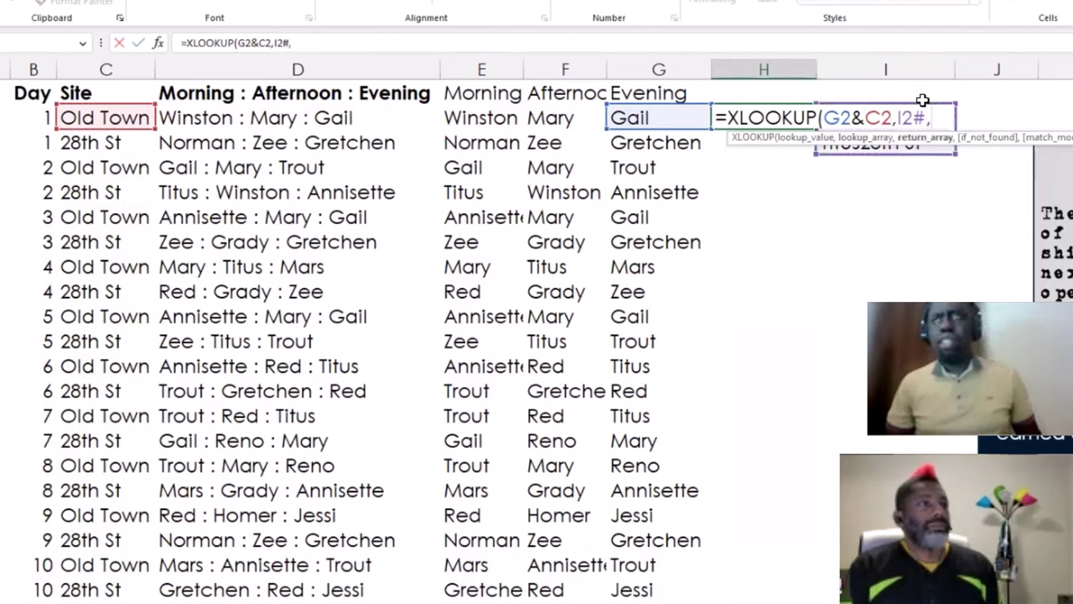
left_click(971, 119)
key("Left")
key("shift+Down")
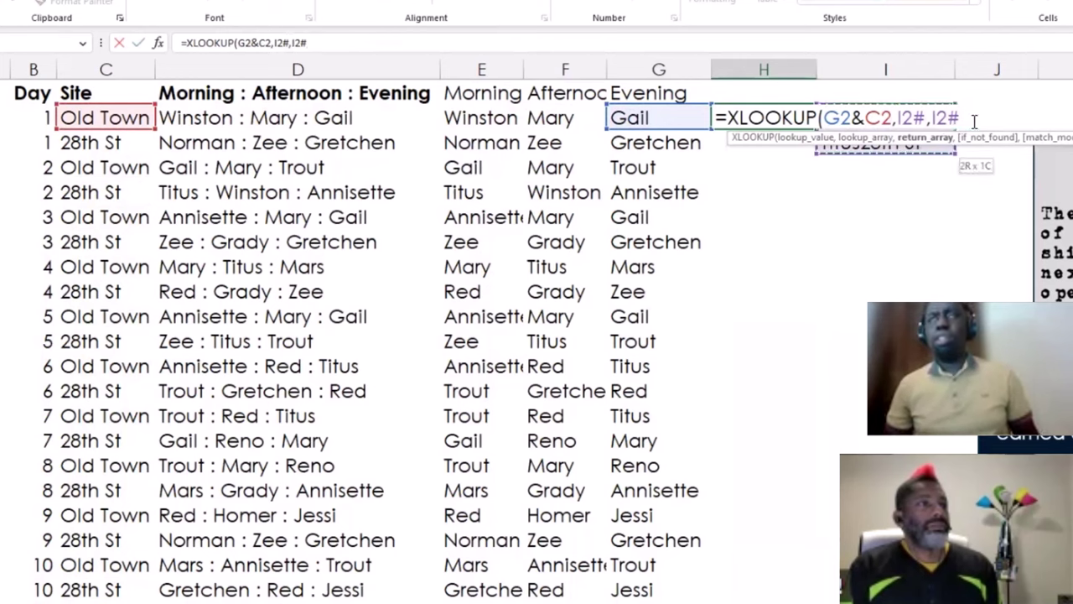
key("Return")
key("Up")
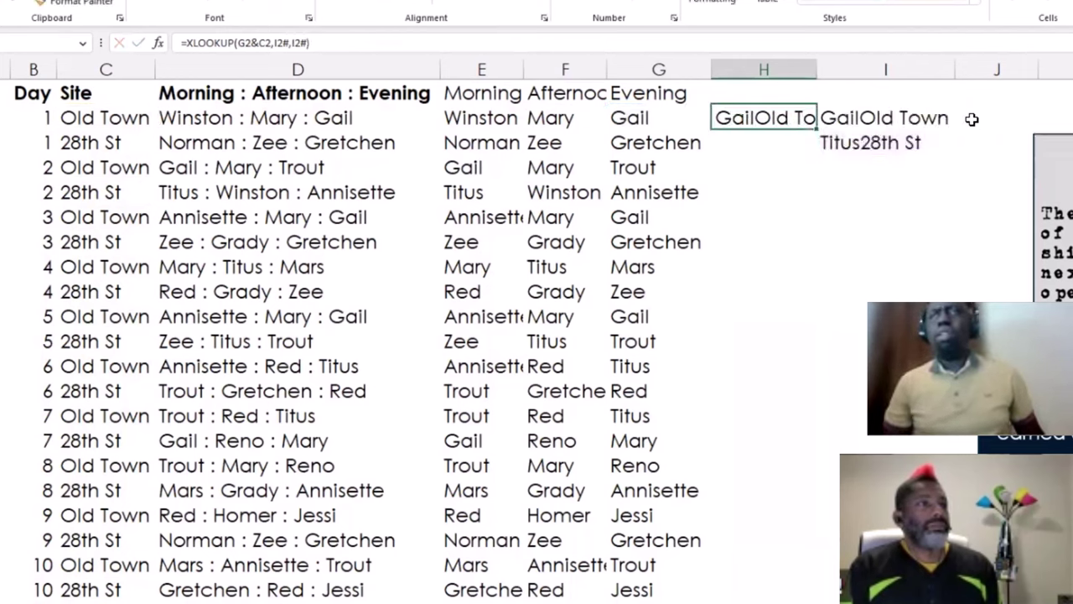
Widen column H to show GailOld Town and inspect the I2 FILTER and H2 XLOOKUP formulas.
left_click_drag(817, 70, 860, 77)
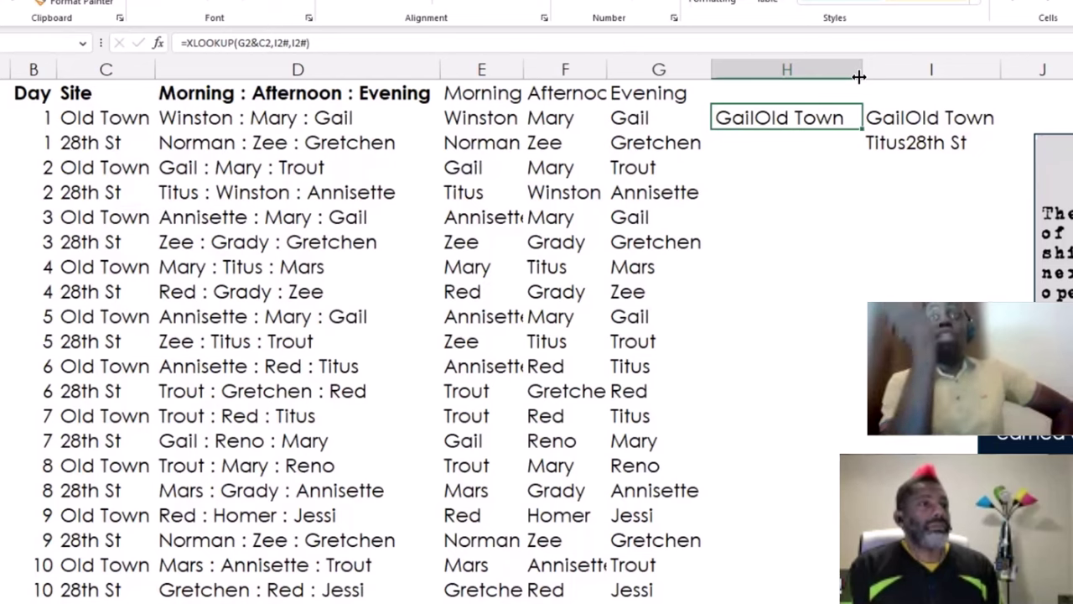
left_click(873, 118)
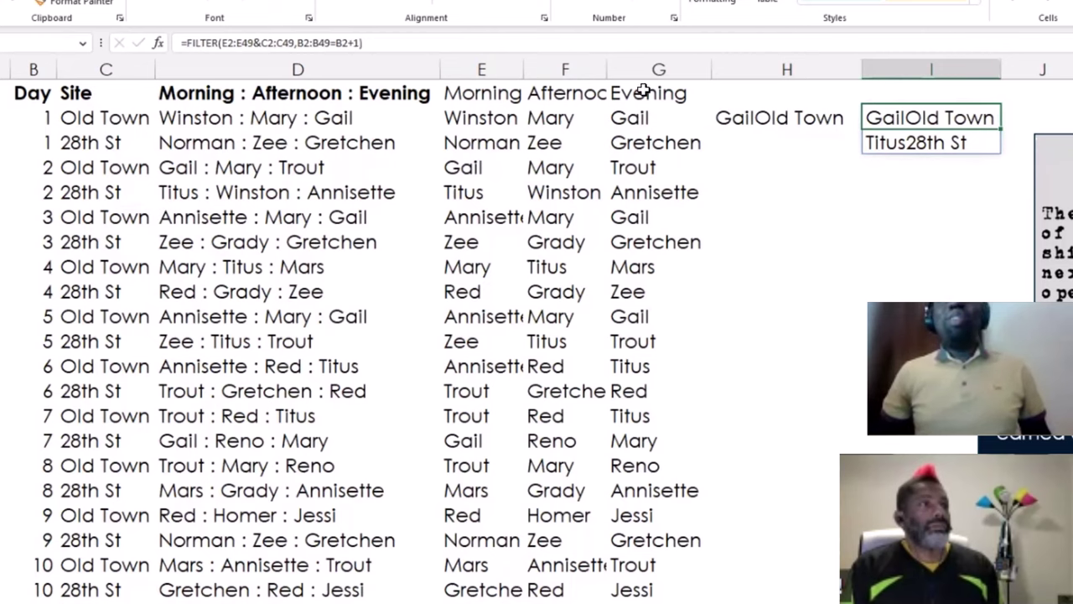
left_click(746, 112)
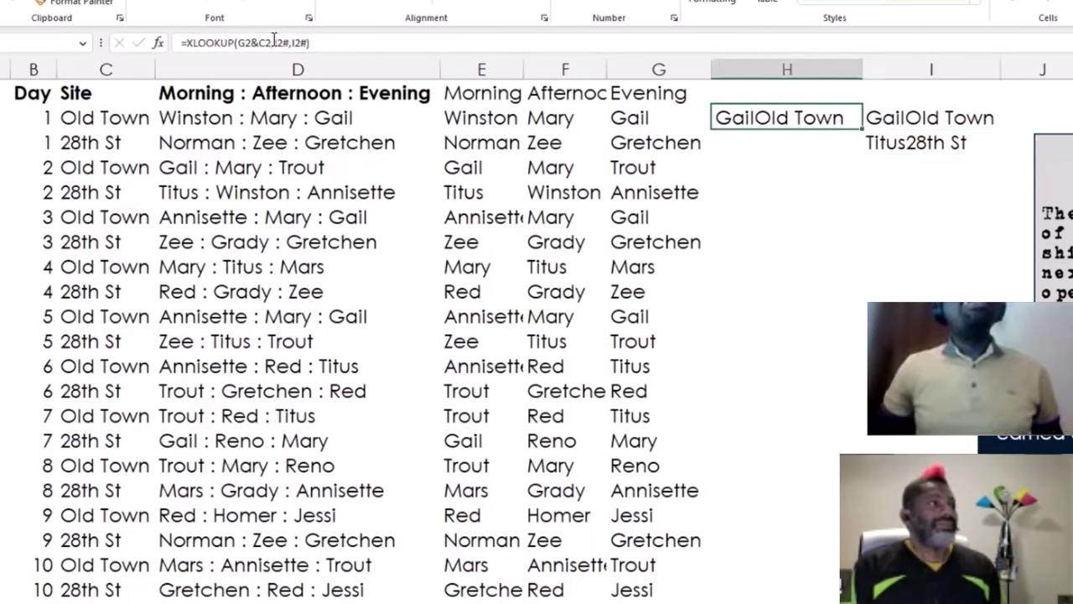
Try deleting H2's I2# arguments, cancel the edit, and select I2's FILTER formula.
left_click_drag(270, 43, 352, 44)
key("BackSpace")
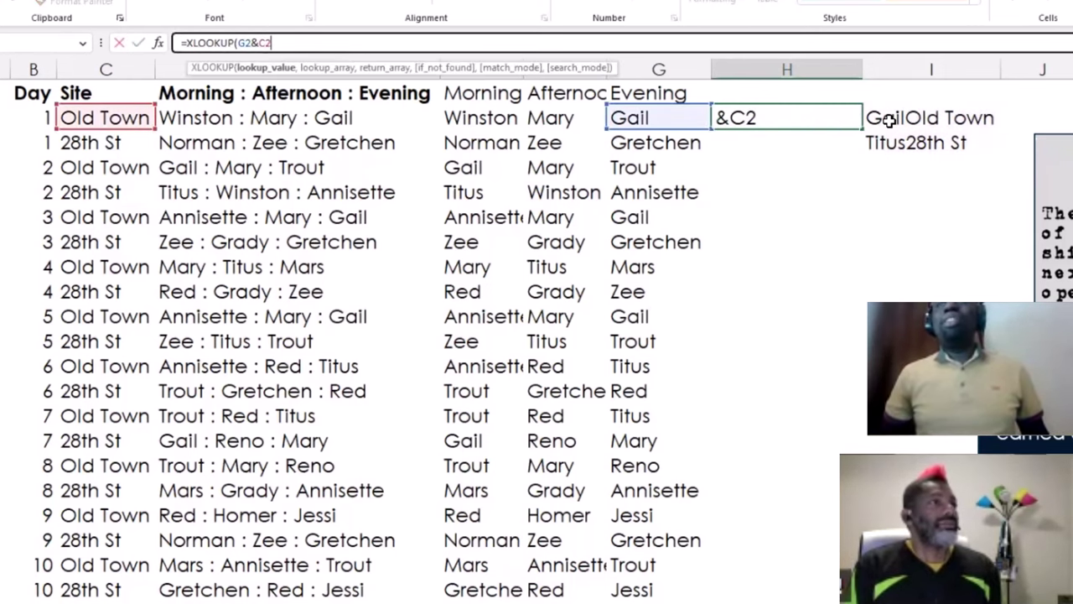
key("Escape")
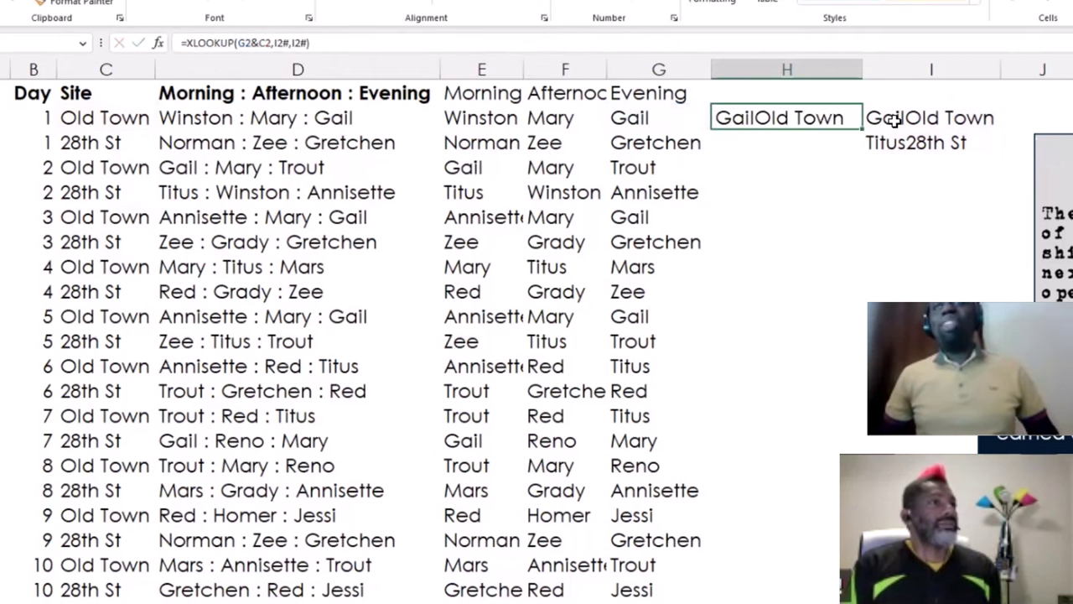
left_click(887, 118)
Copy I2's FILTER(E2:E49&C2:C49,B2:B49=B2+1) and paste it as both XLOOKUP arrays in H2.
left_click(201, 42)
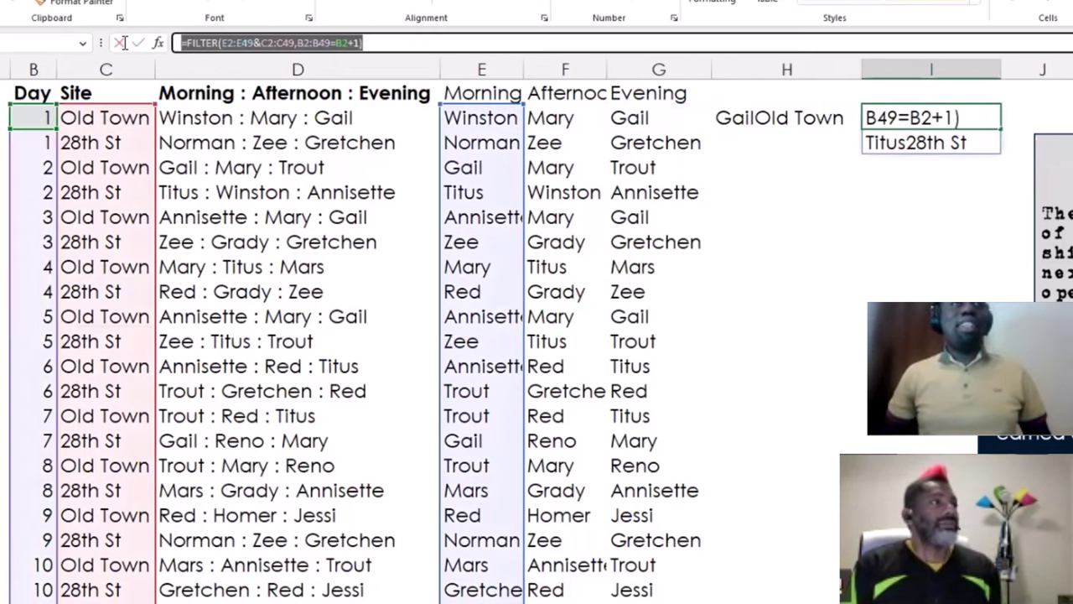
triple_click(186, 43)
key("ctrl+c")
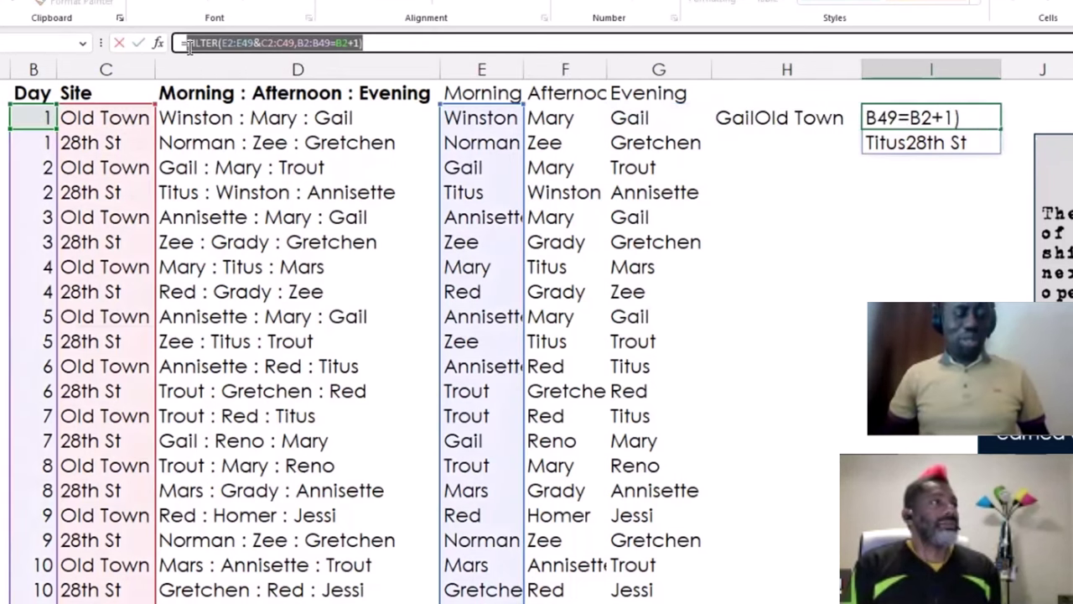
key("Escape")
left_click(746, 116)
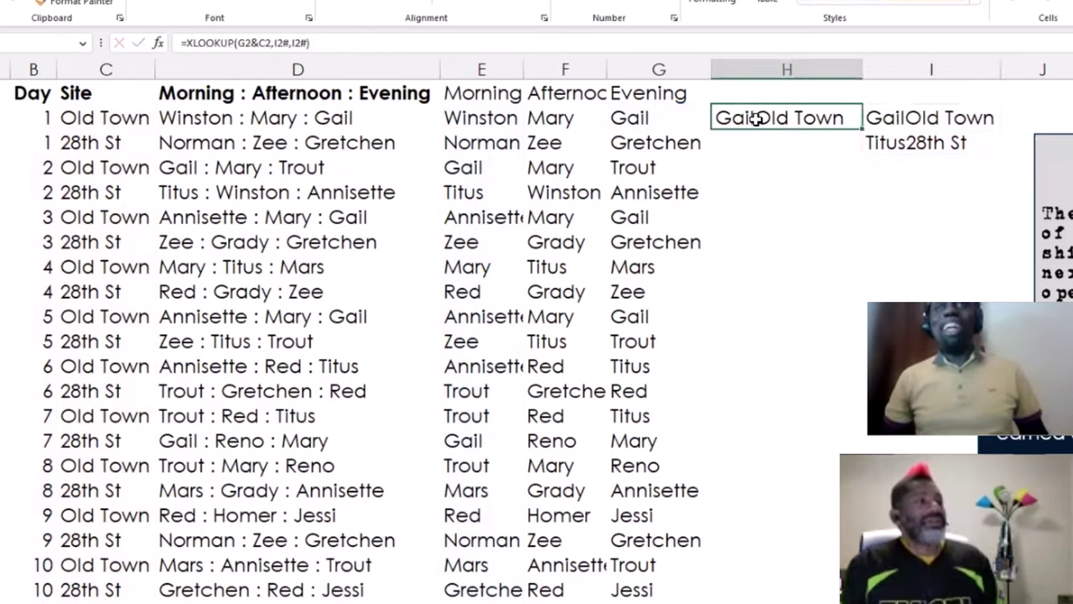
left_click_drag(270, 43, 356, 44)
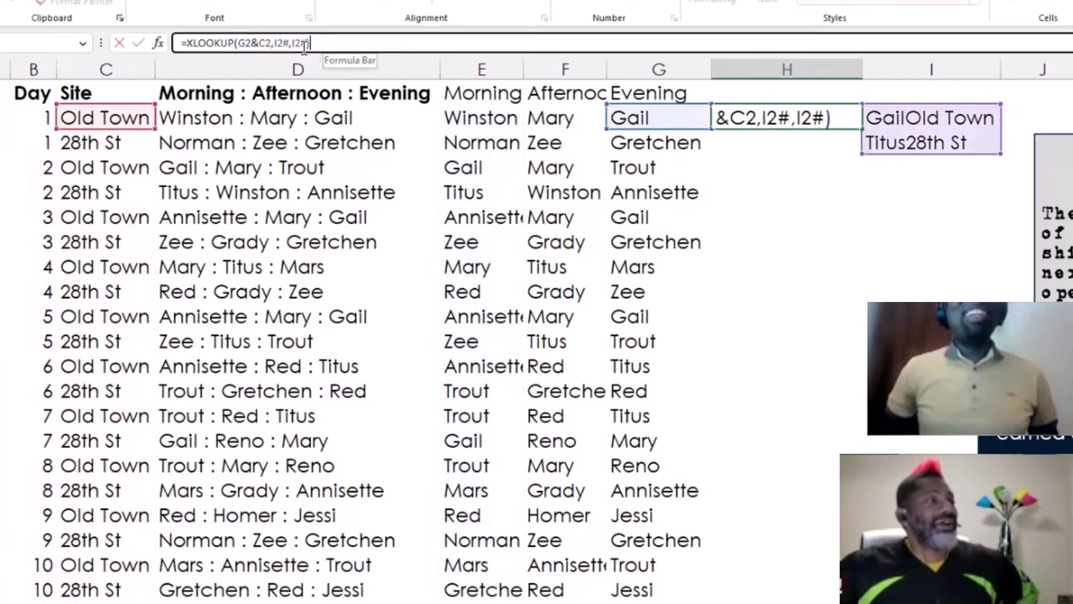
type(",")
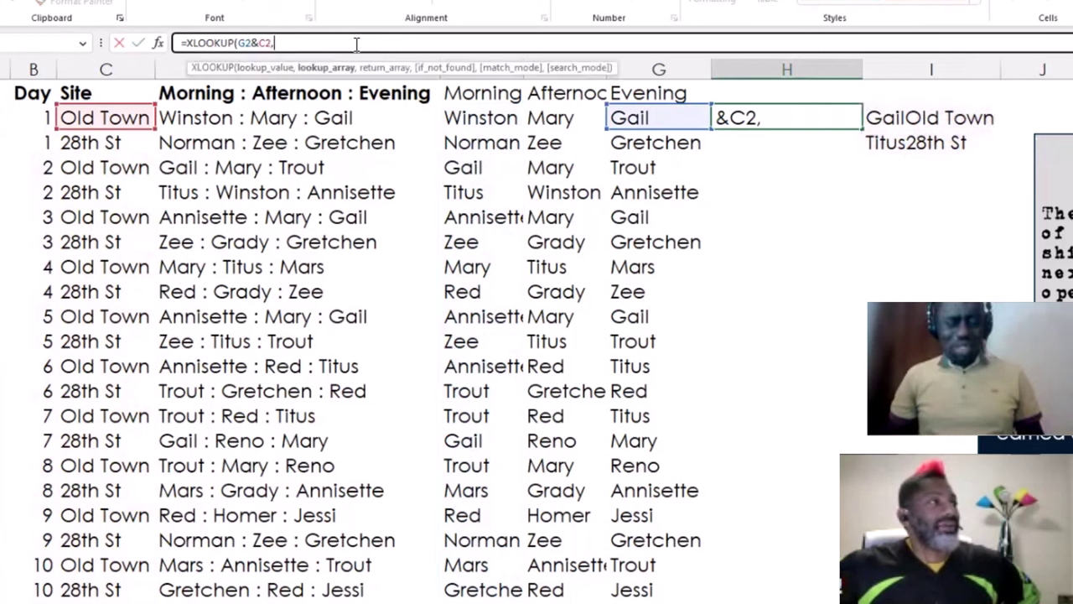
key("ctrl+v")
type(",")
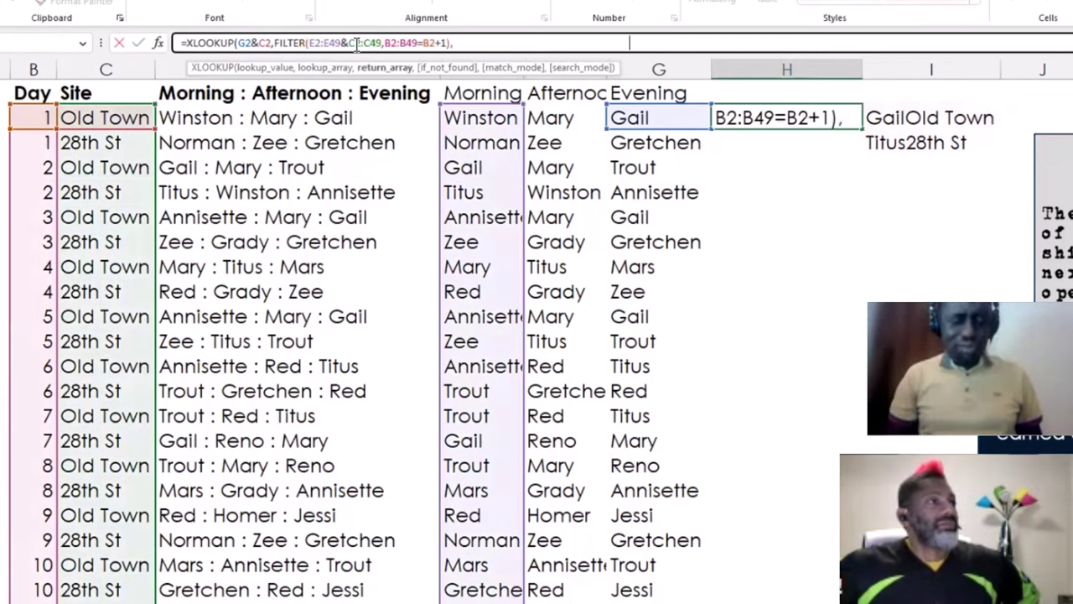
key("ctrl+v")
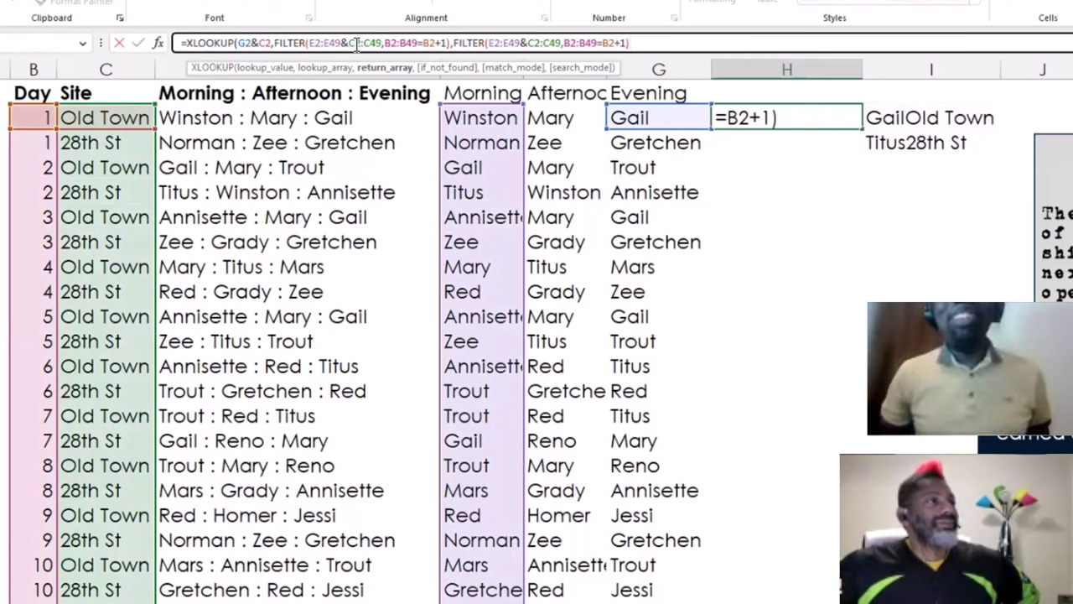
type(")")
key("ctrl+Return")
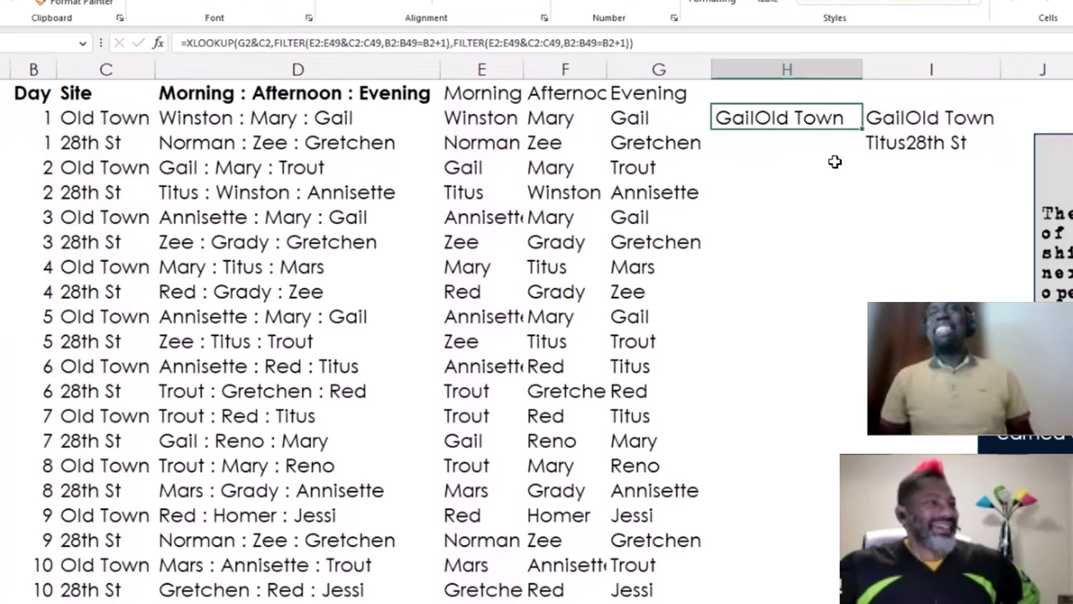
Make the first FILTER's E2:E49&C2:C49 and B2:B49 ranges absolute in H2's formula.
double_click(862, 128)
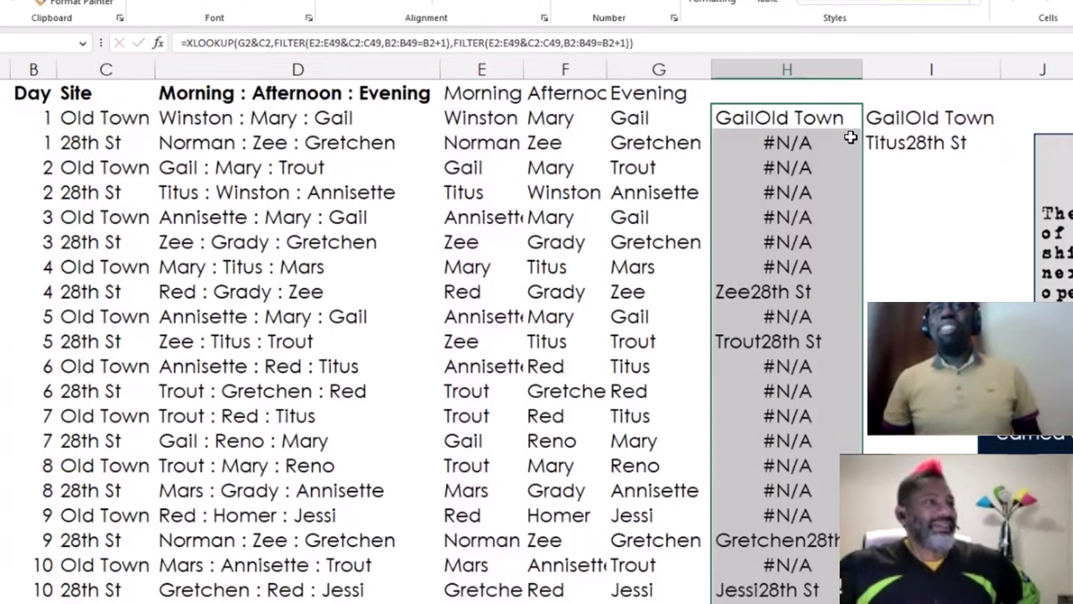
left_click(782, 119)
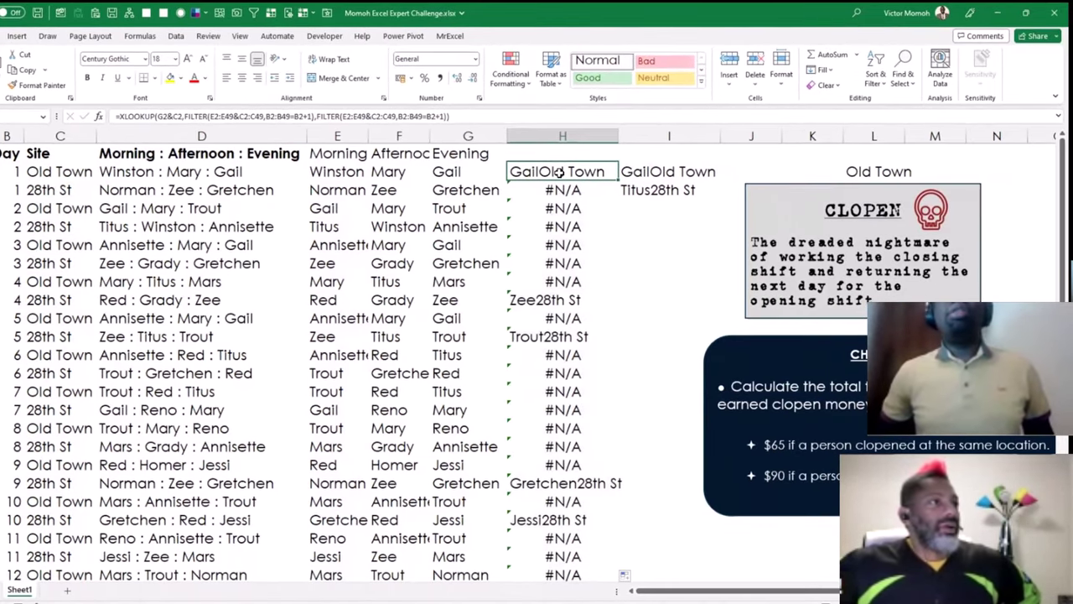
double_click(560, 171)
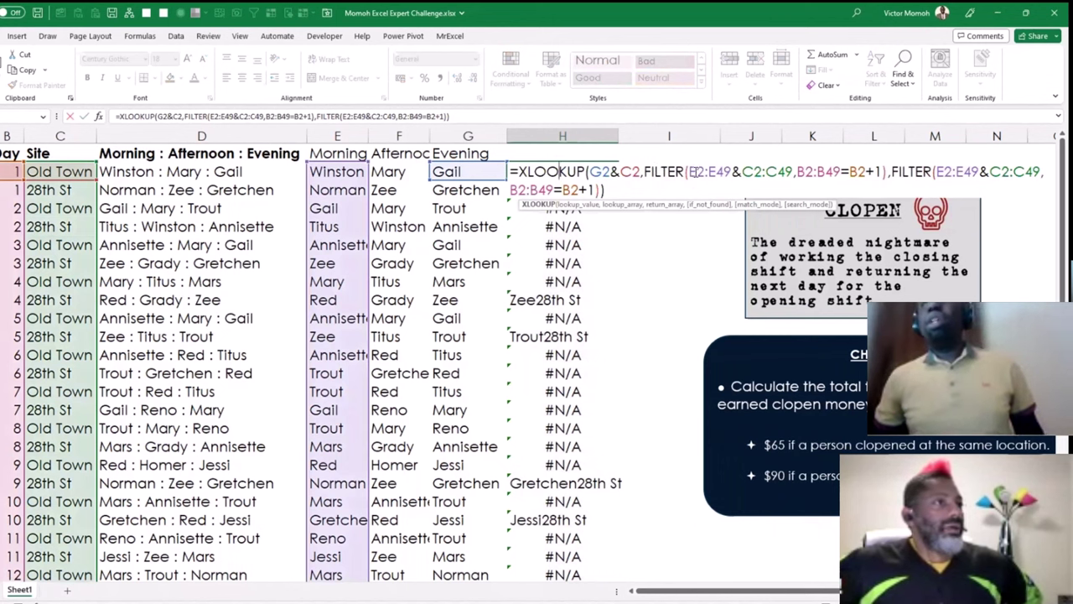
left_click_drag(732, 171, 780, 174)
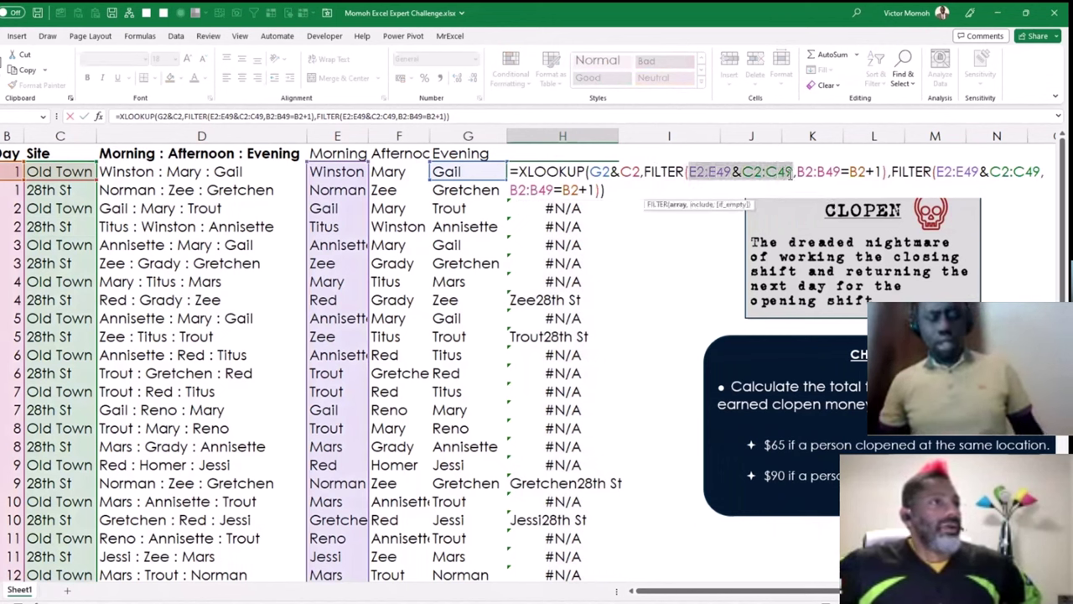
key("F4")
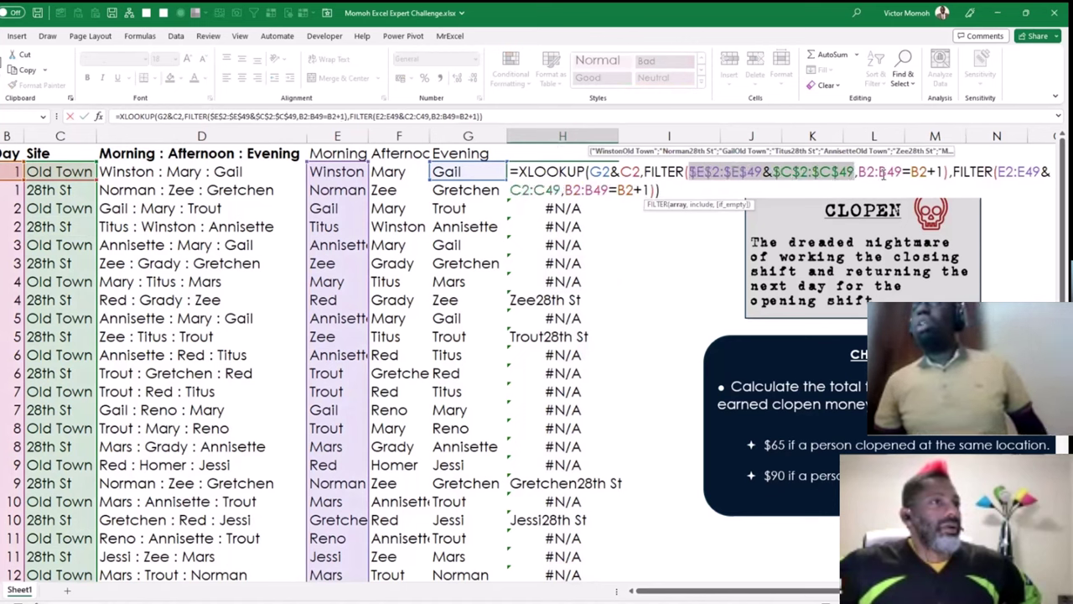
left_click_drag(859, 172, 894, 173)
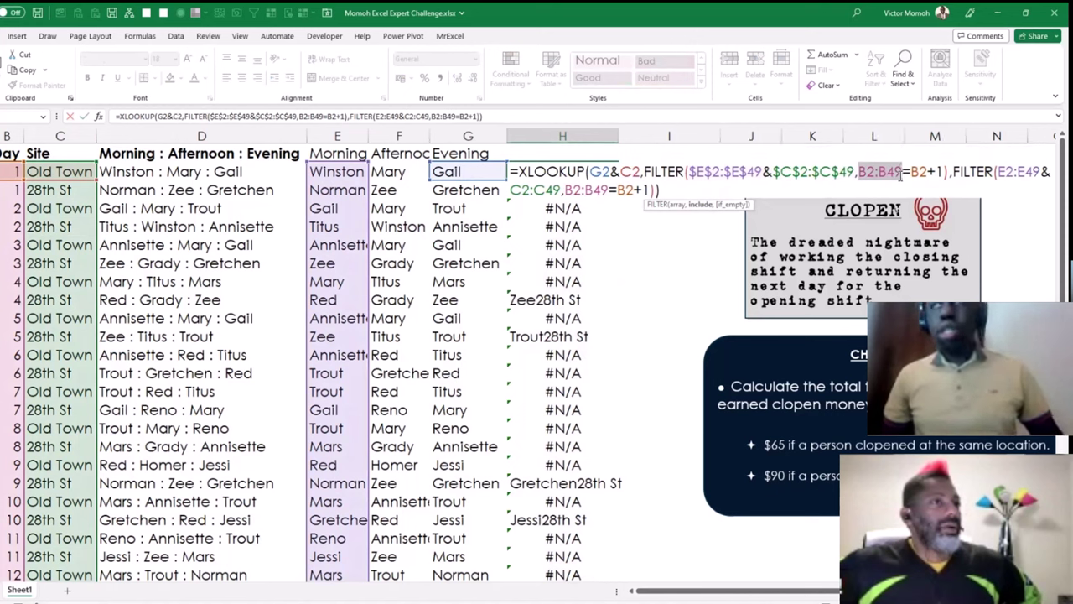
key("F4")
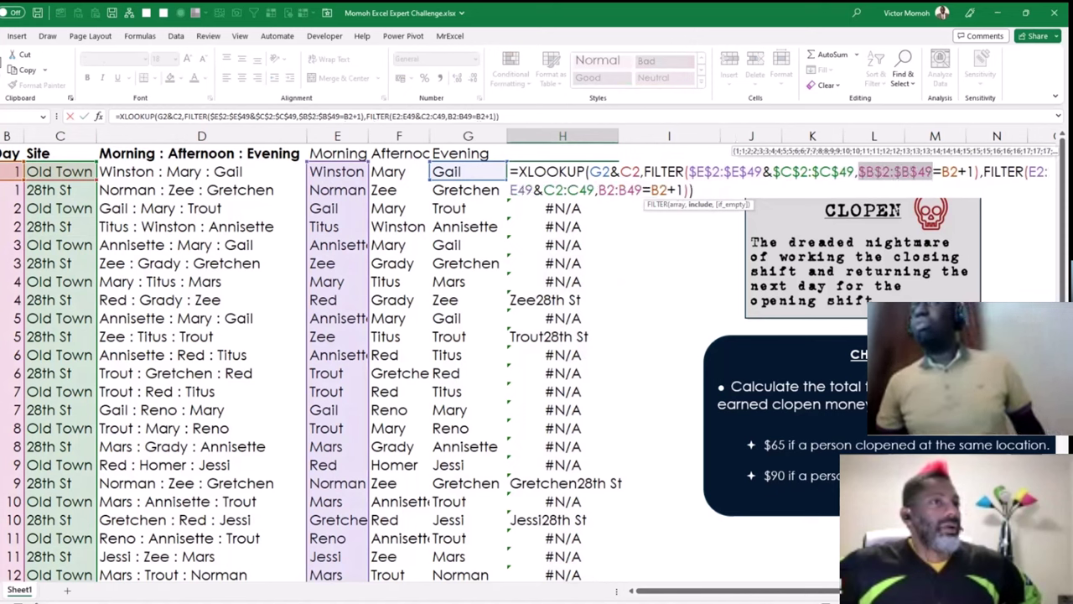
Lock the second FILTER's ranges and fill down column H, yielding Zee28th St and Trout28th St.
left_click_drag(1028, 171, 534, 189)
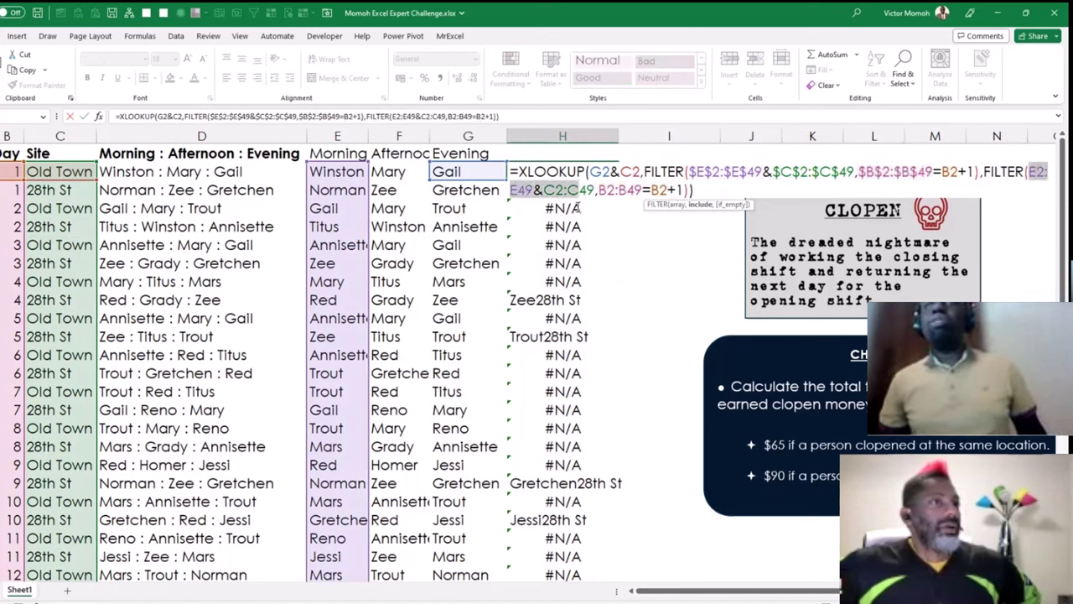
key("F4")
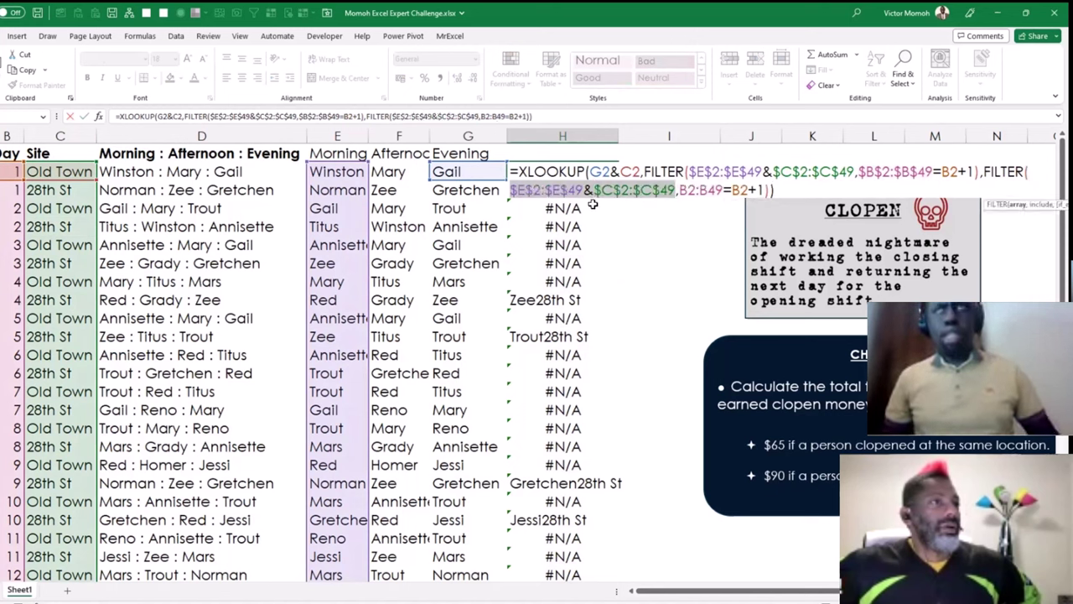
left_click_drag(681, 189, 712, 192)
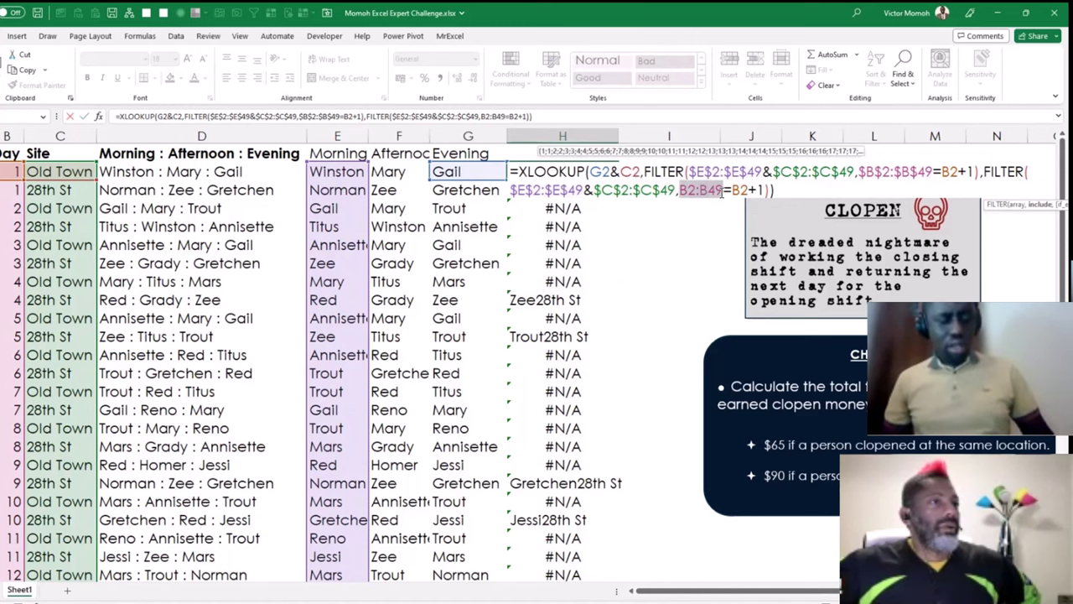
key("F4")
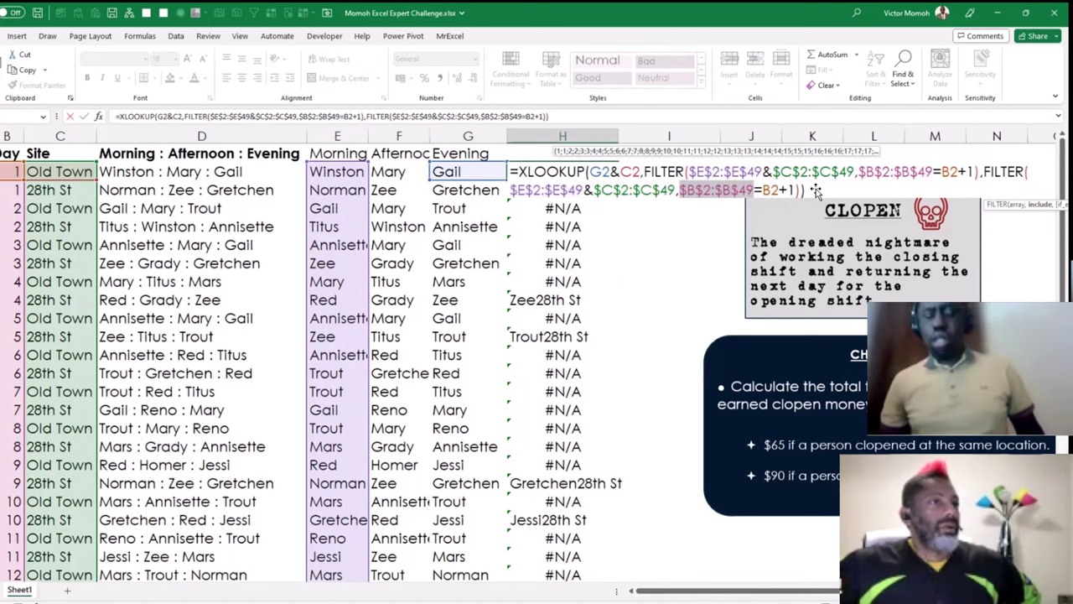
key("ctrl+Return")
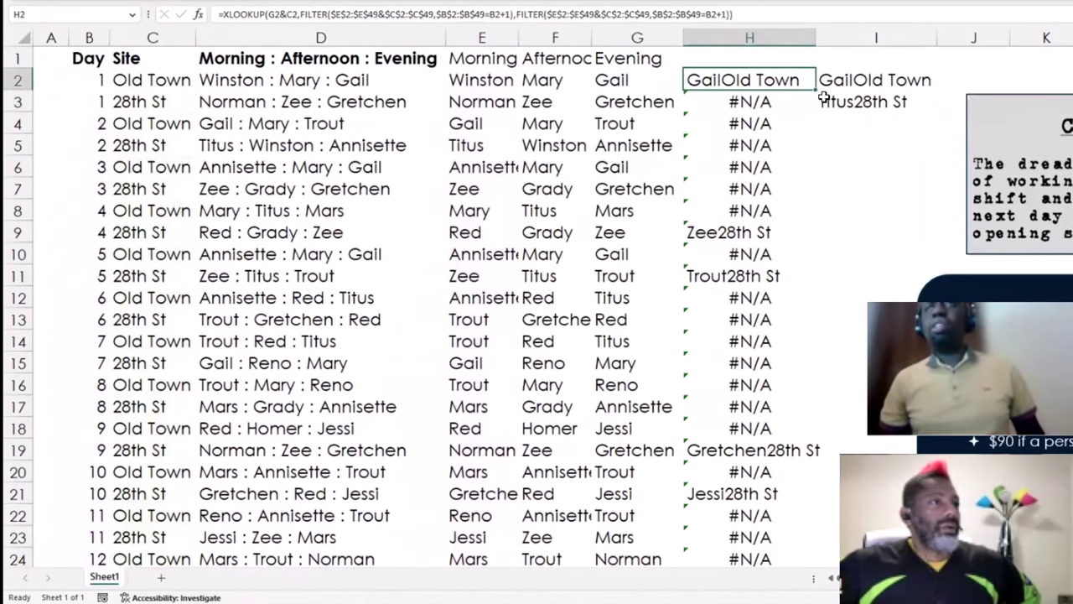
double_click(815, 92)
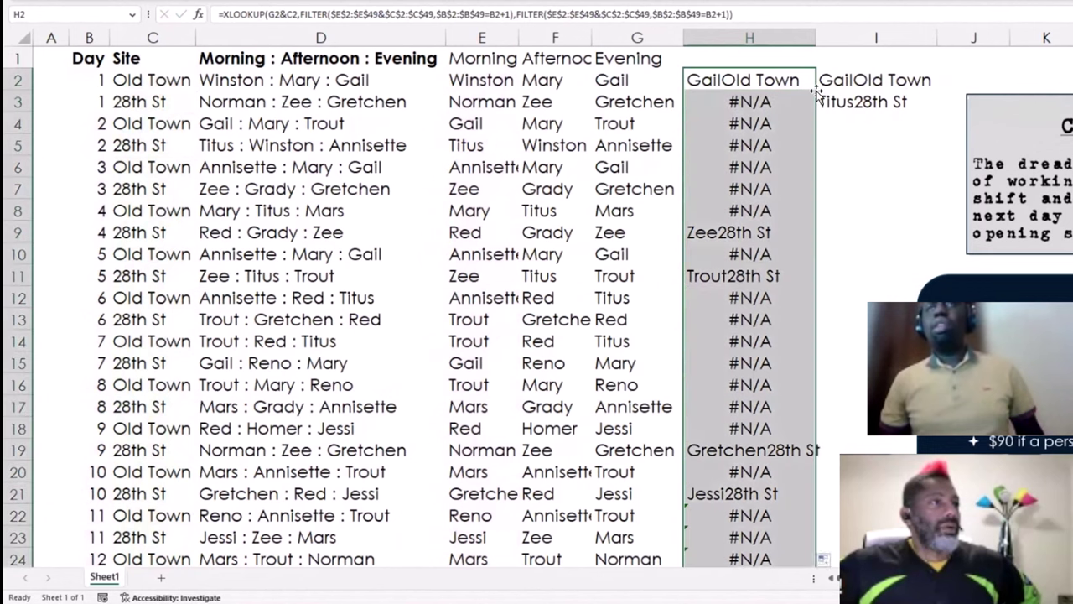
left_click(769, 102)
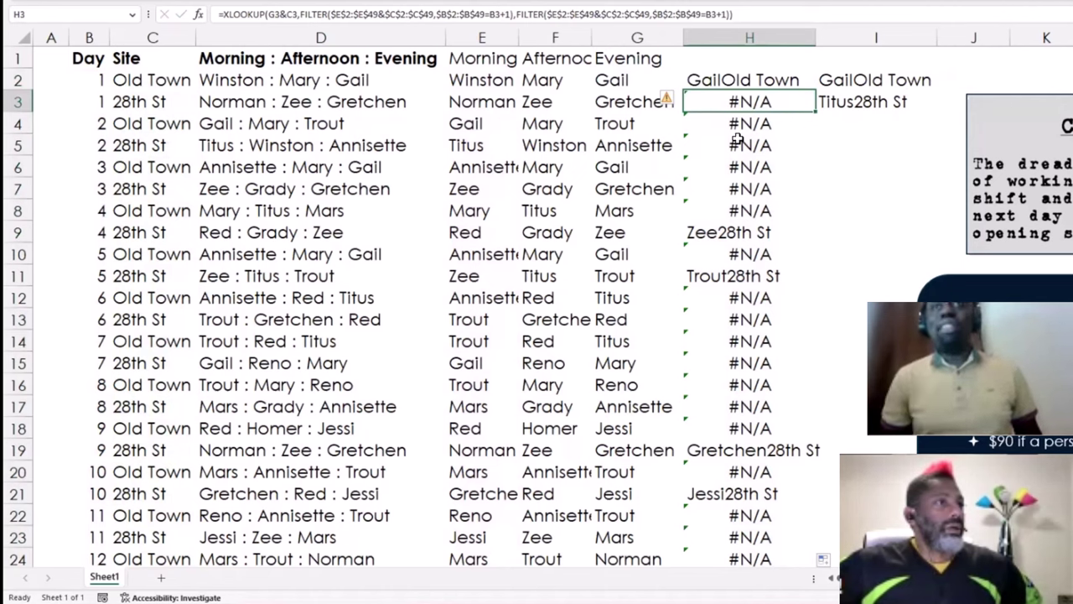
left_click(639, 101)
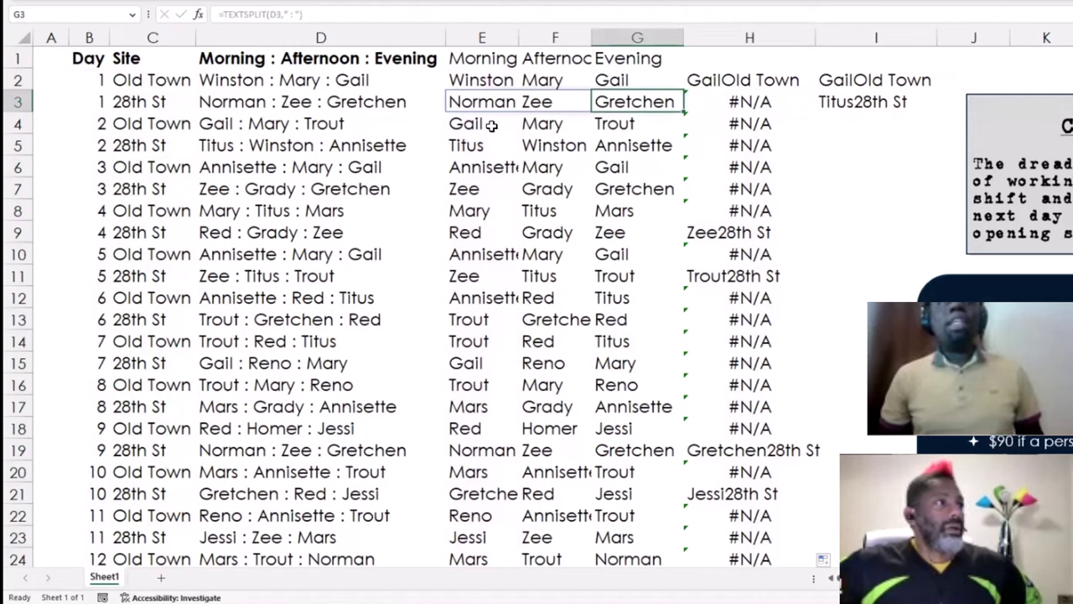
left_click(726, 81)
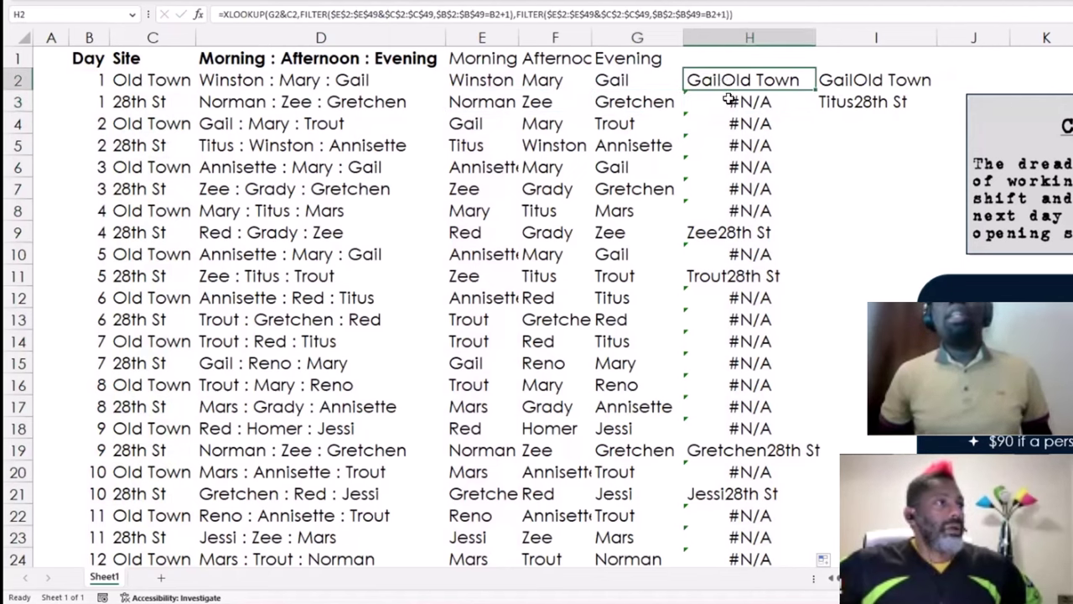
left_click(736, 102)
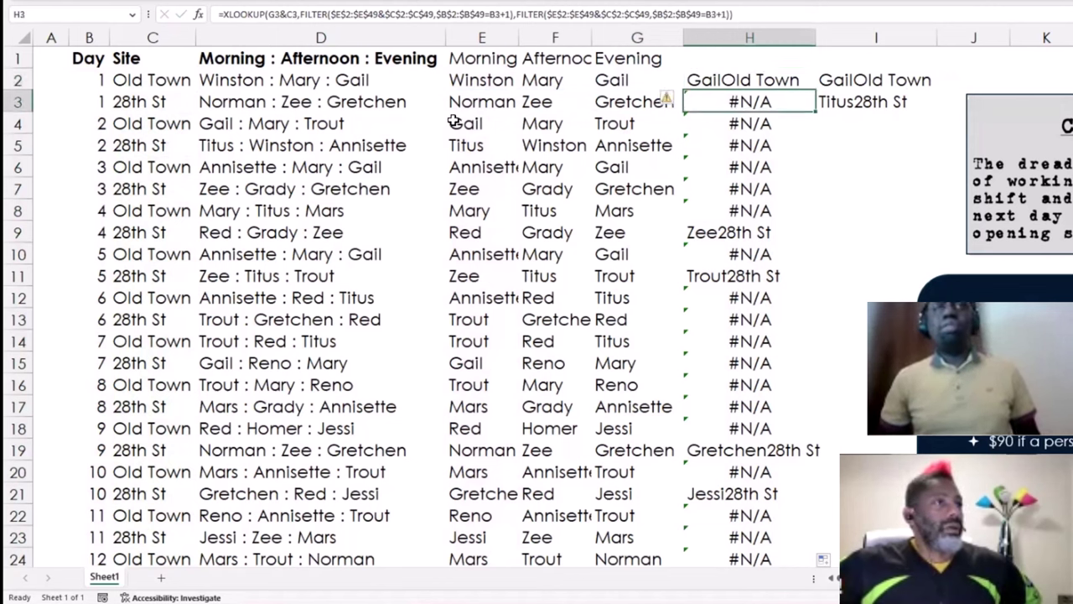
left_click(751, 234)
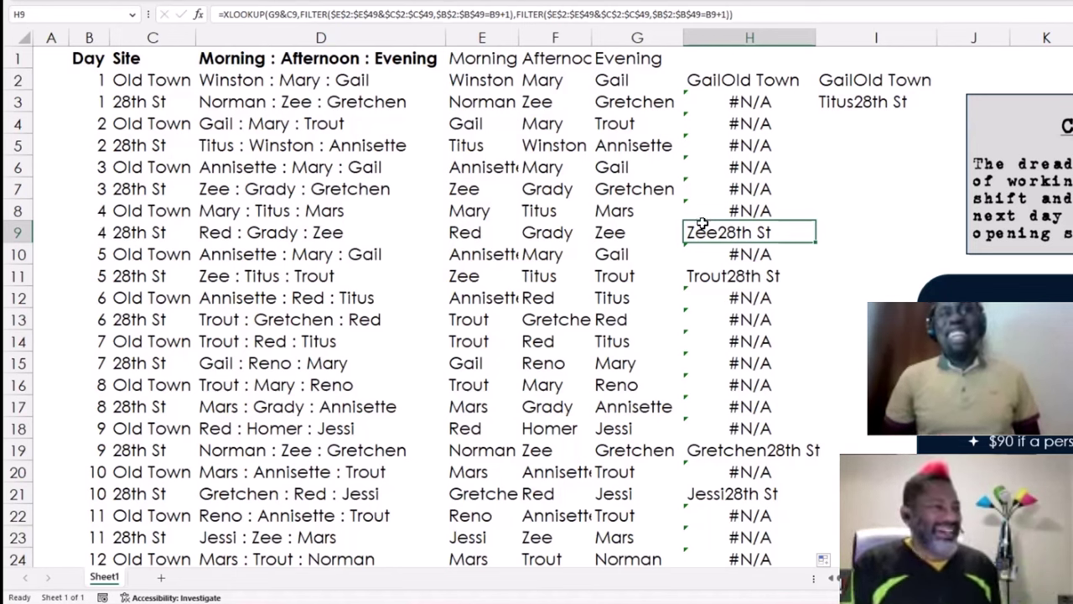
left_click(88, 234)
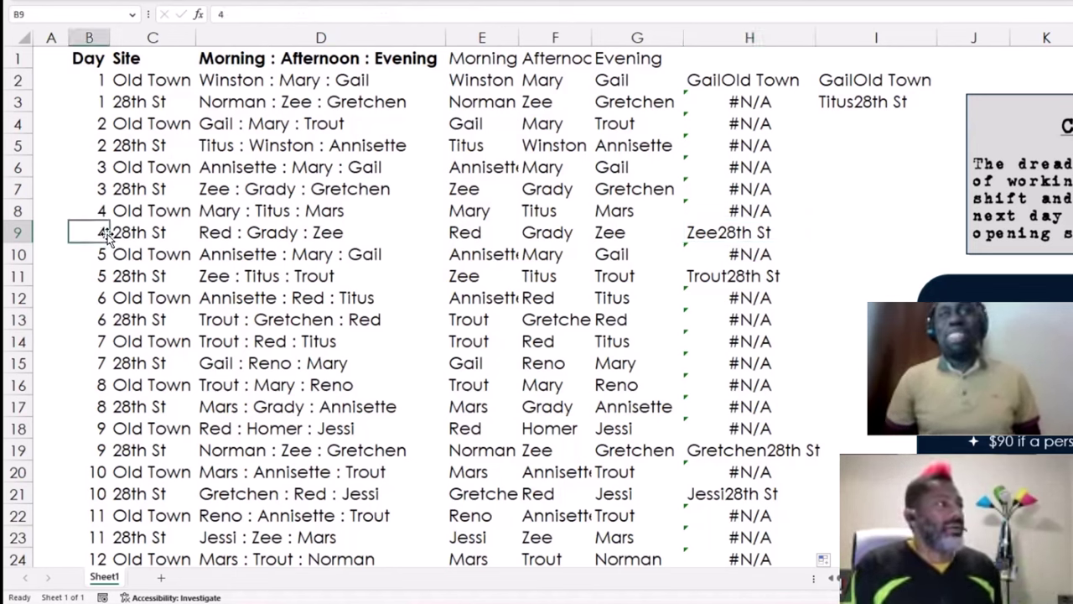
left_click(452, 274)
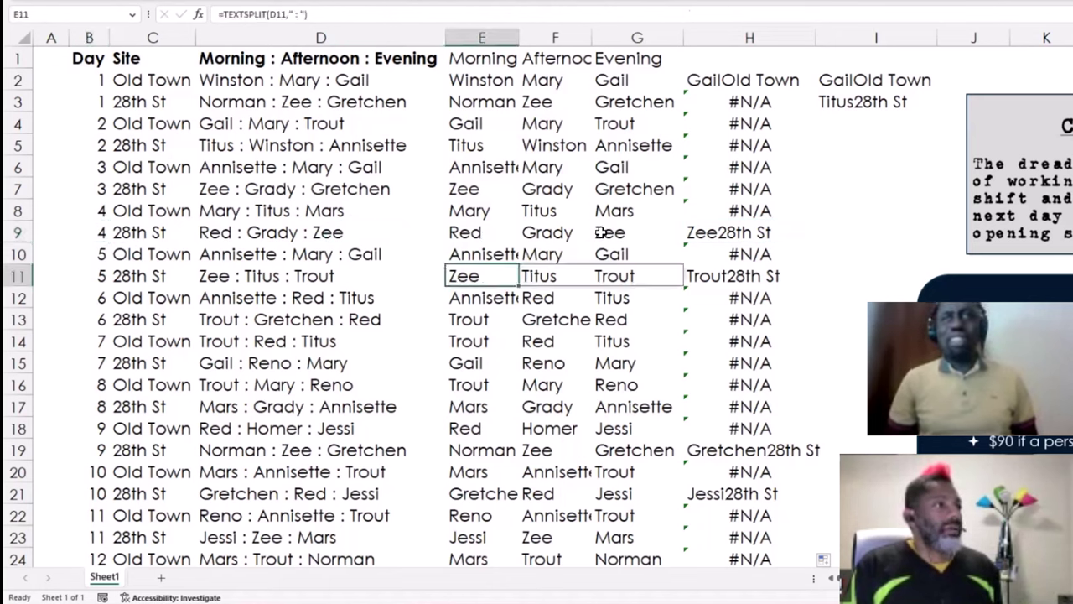
left_click(713, 450)
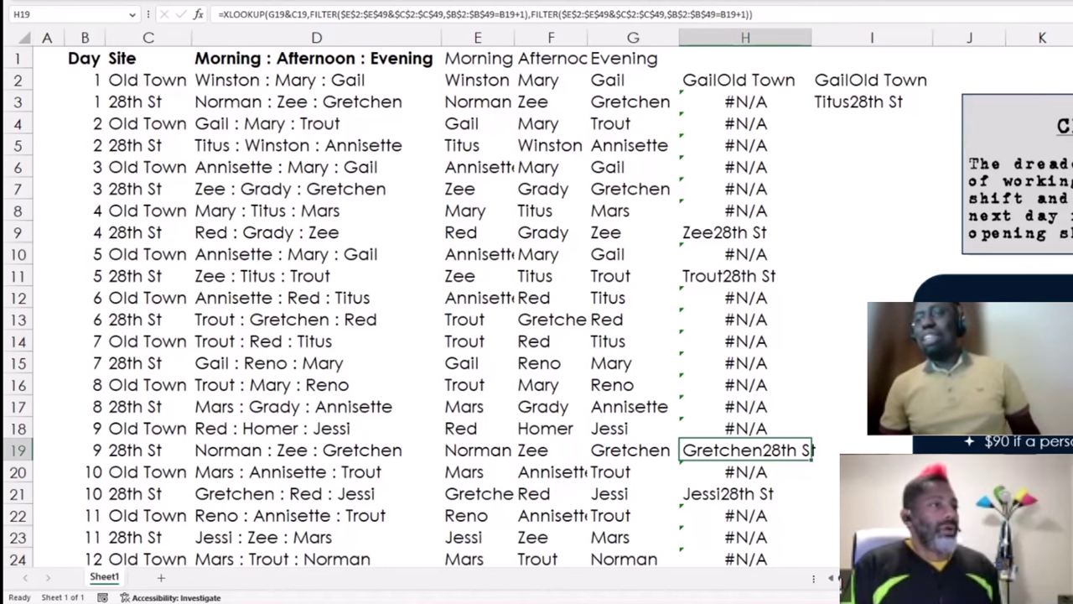
scroll(907, 216, "right", 2)
left_click(731, 38)
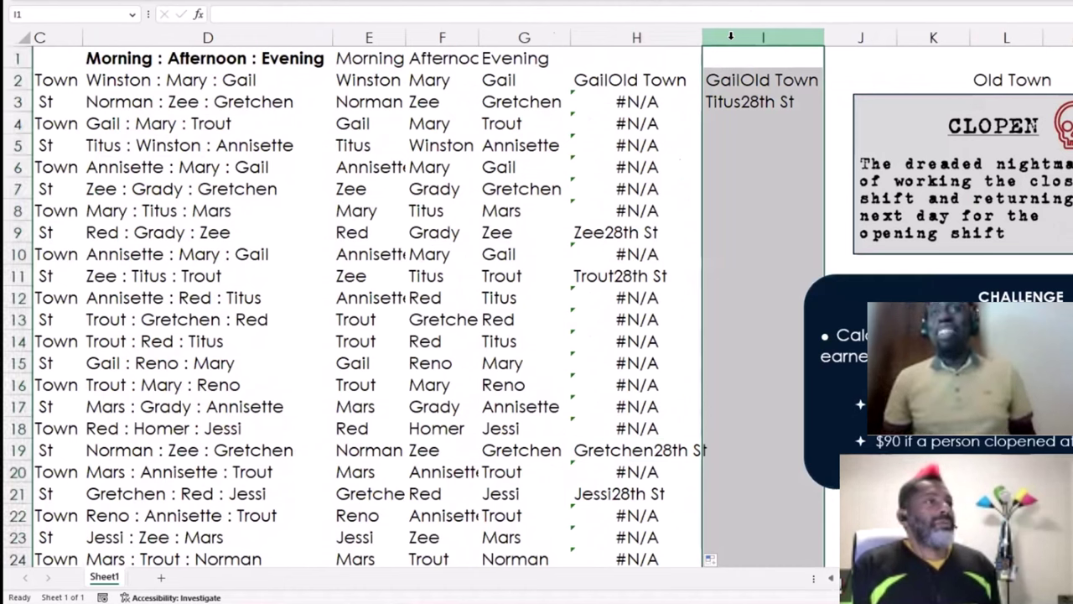
Insert a blank column I, pushing the GailOld Town opener list to column J.
key("ctrl+plus")
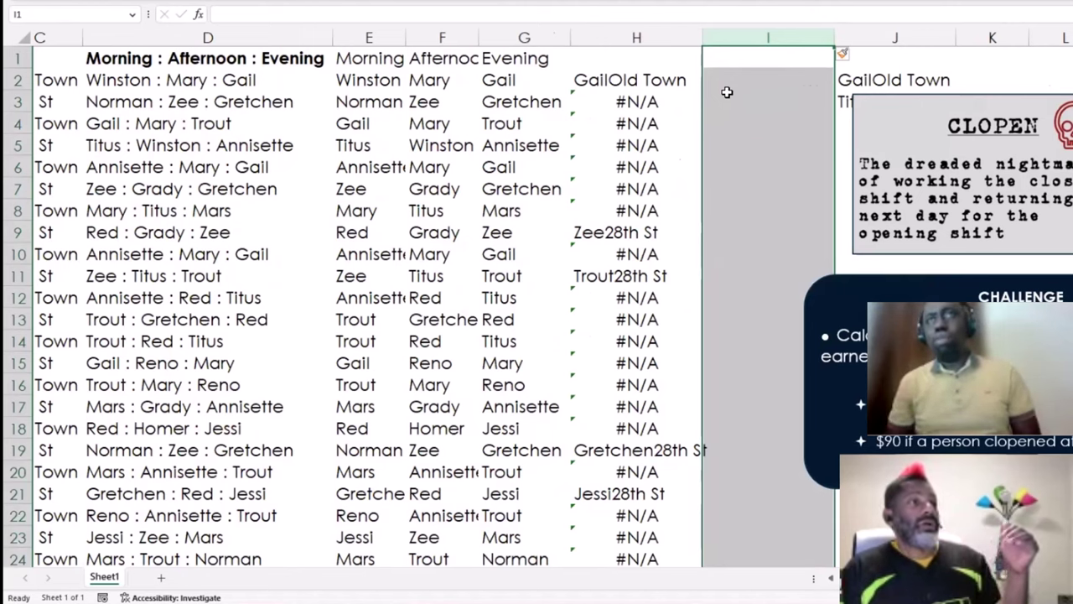
left_click(729, 84)
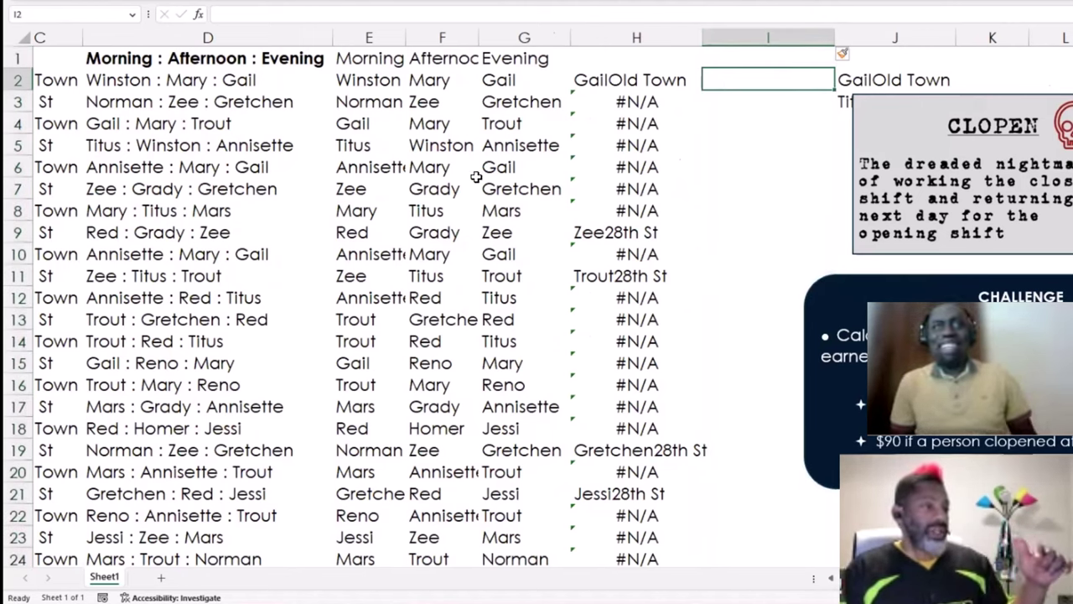
left_click(367, 189)
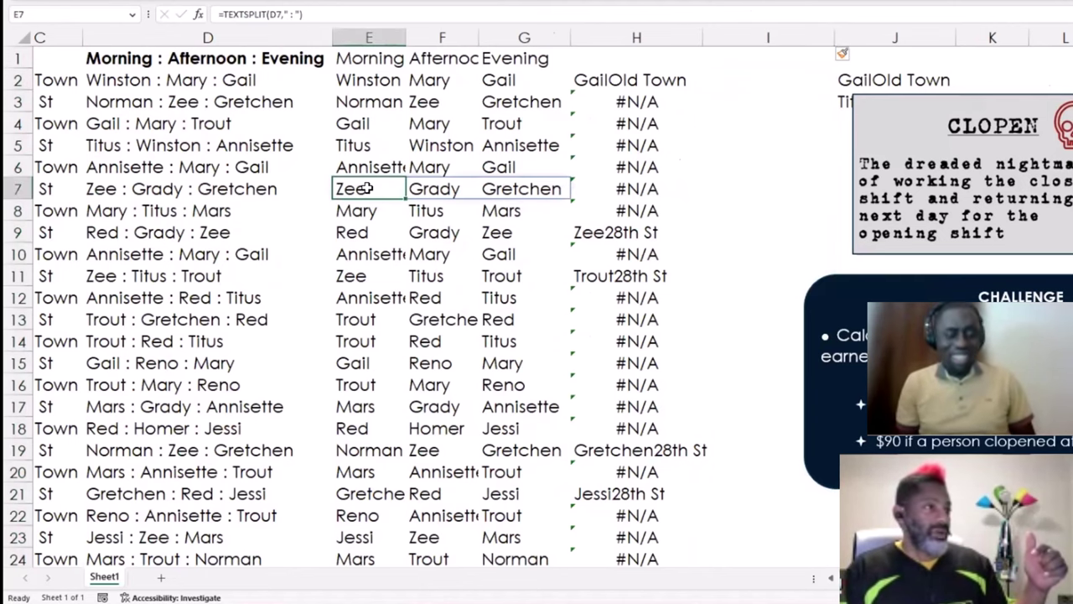
key("ctrl+Down")
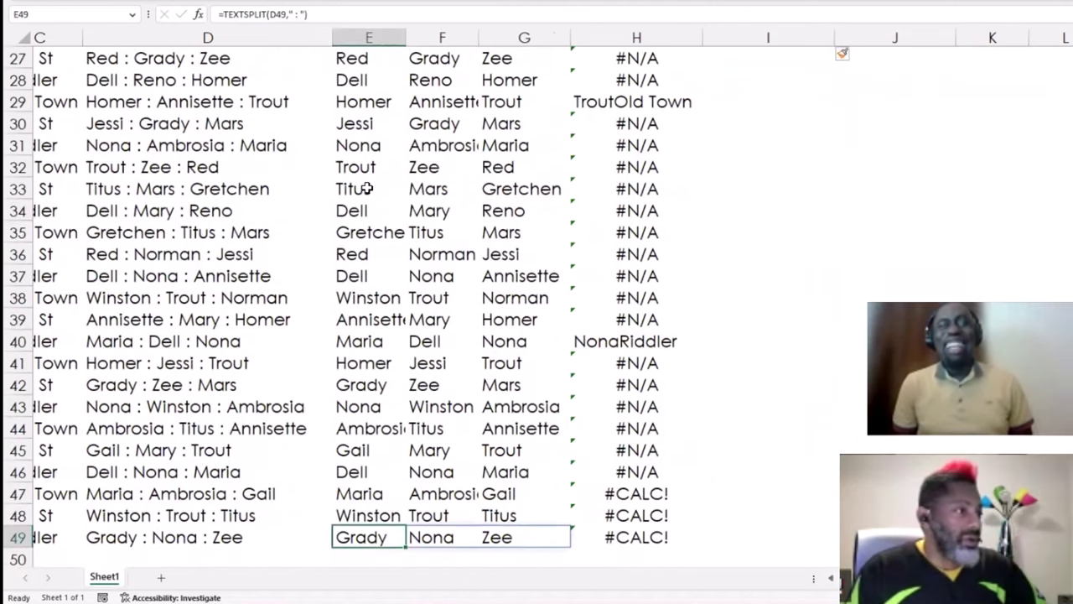
key("Up")
key("Up")
key("Left")
key("Left")
key("Left")
key("Left")
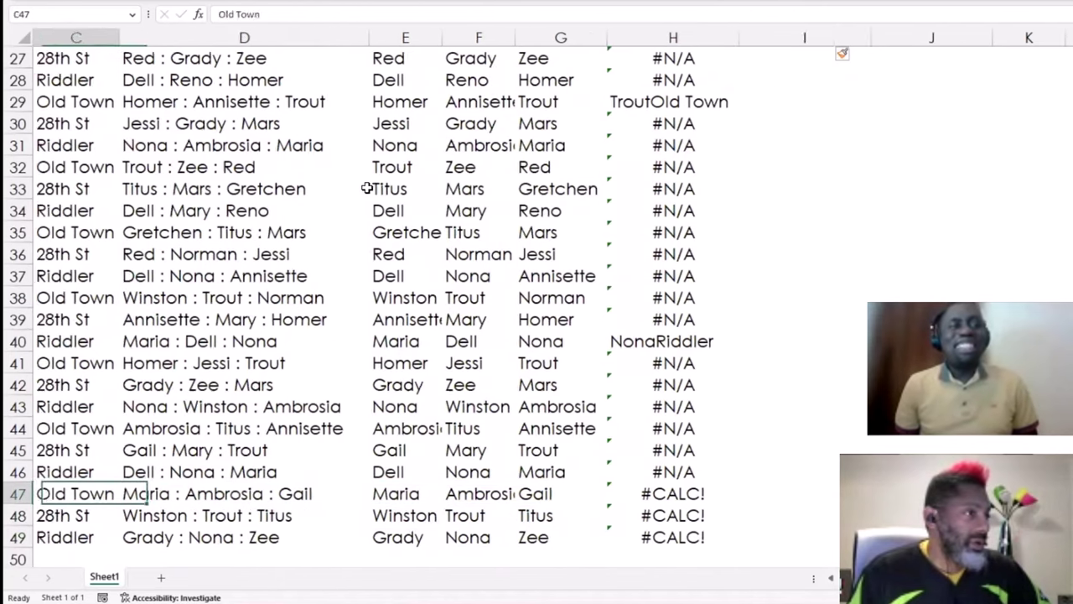
key("Right")
key("Right")
key("Right")
key("Right")
key("Right")
key("Right")
key("Right")
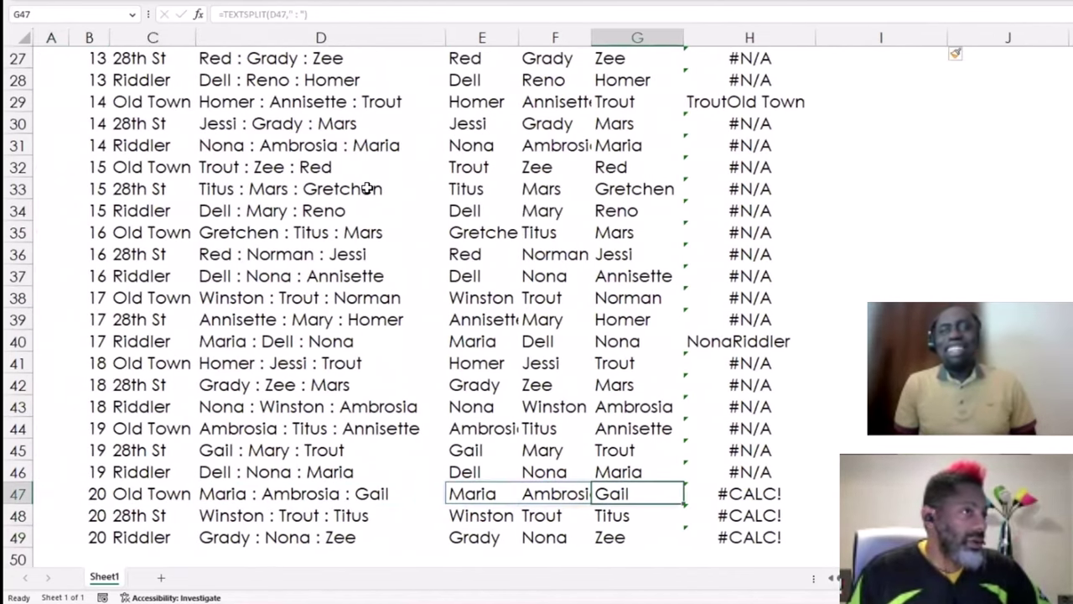
key("Right")
key("Left")
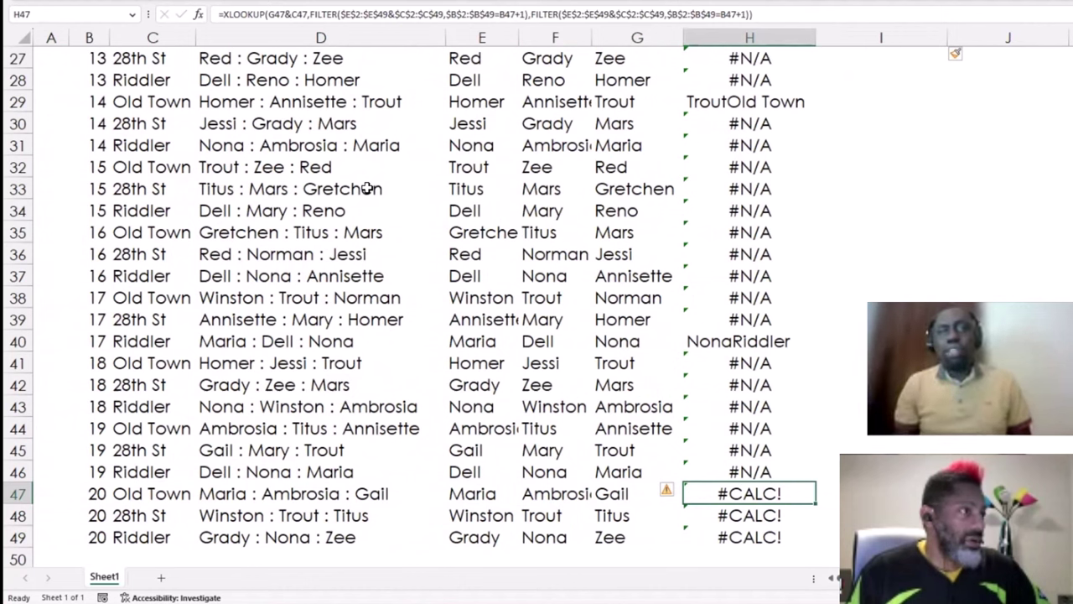
key("shift+Left")
key("shift+Left")
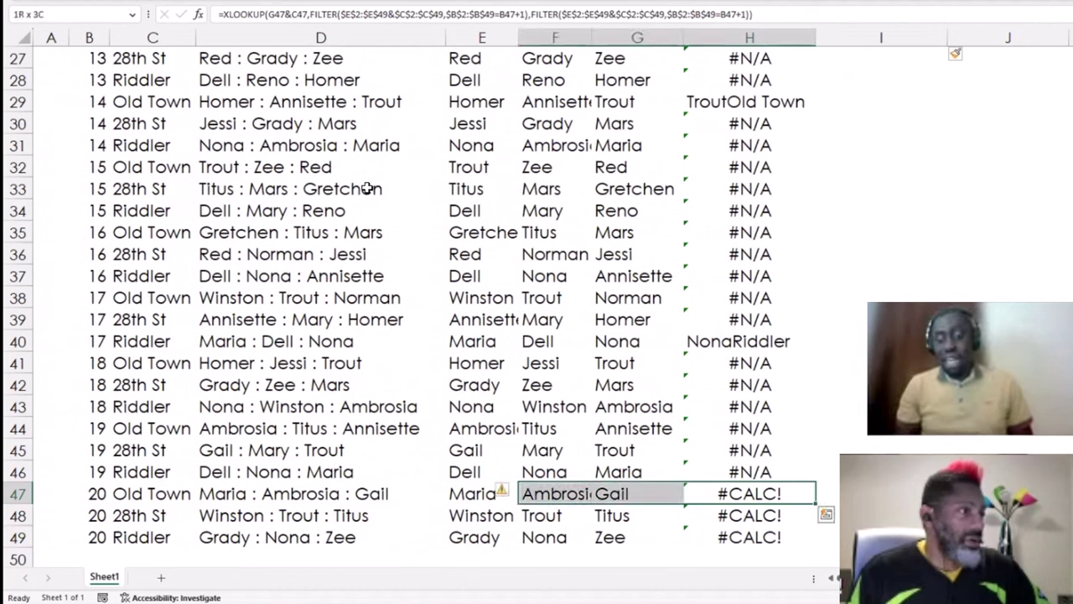
key("shift+Right")
key("shift+Right")
key("shift+Down")
key("shift+Down")
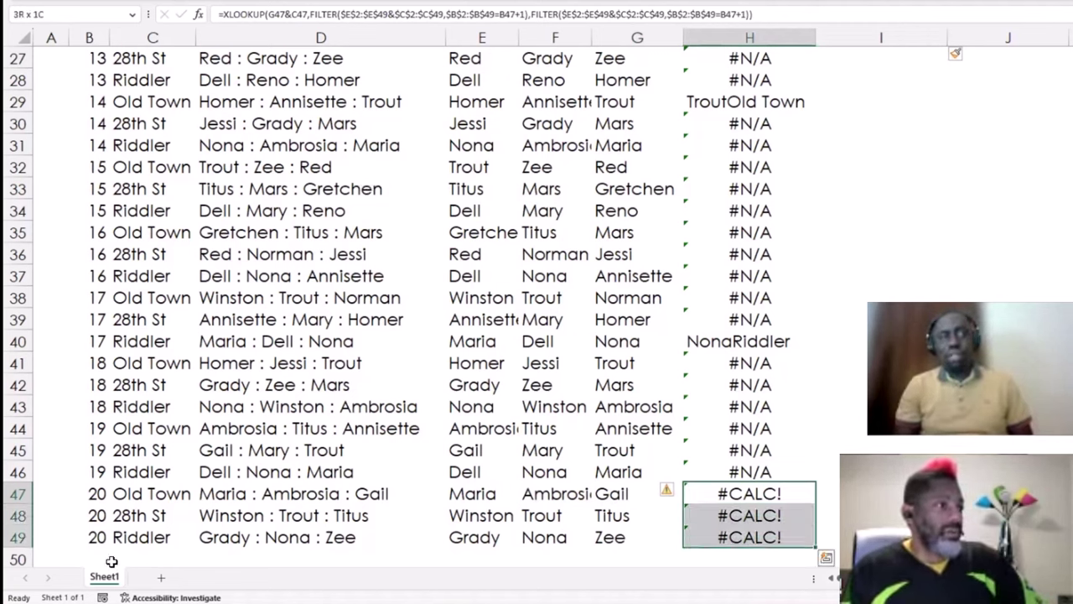
left_click_drag(82, 491, 94, 528)
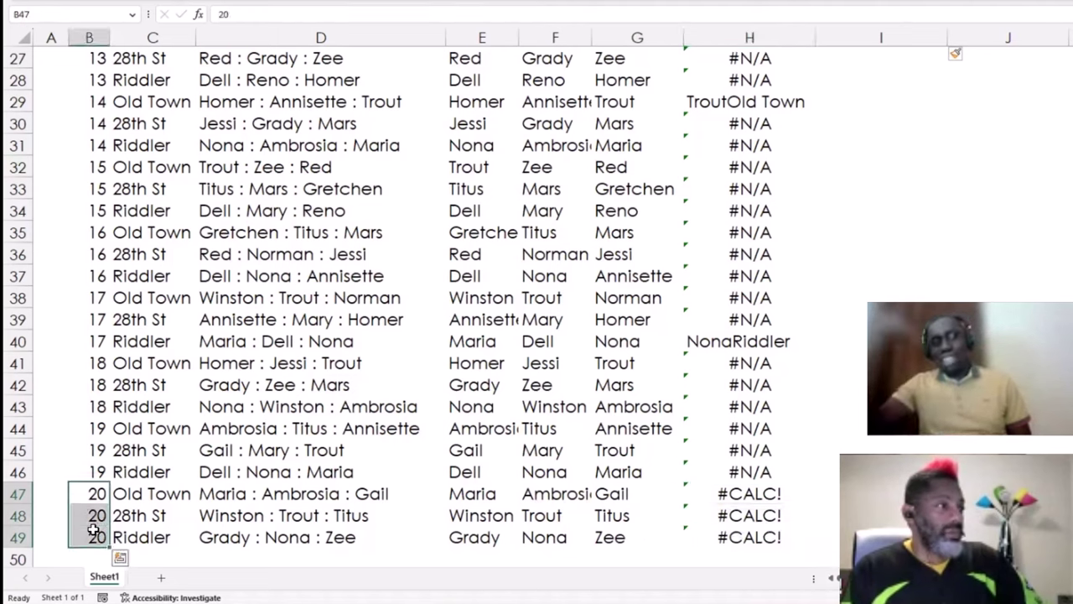
left_click(747, 496)
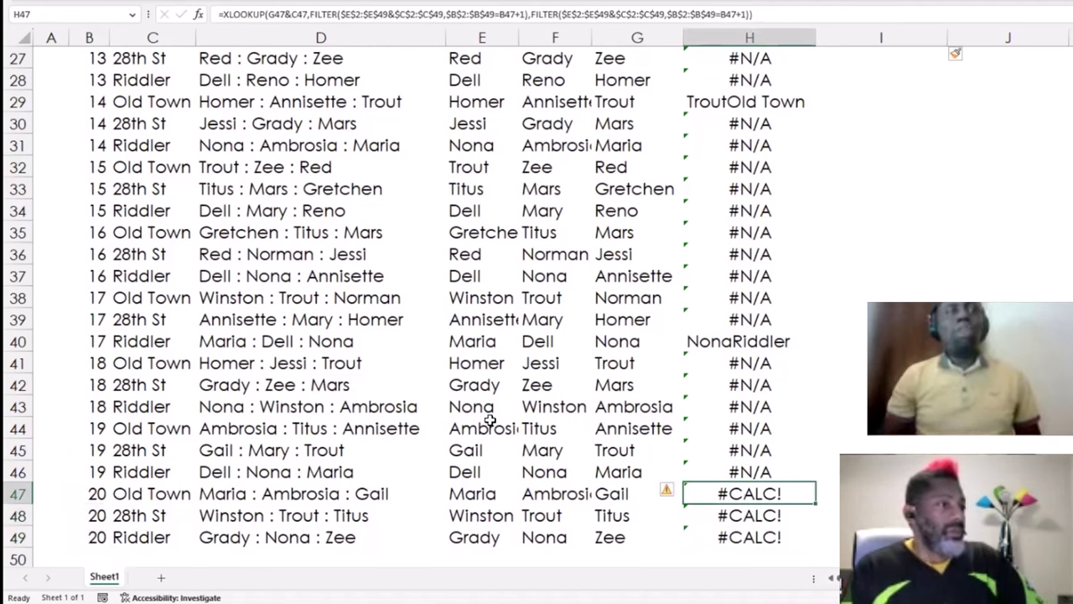
left_click(156, 341)
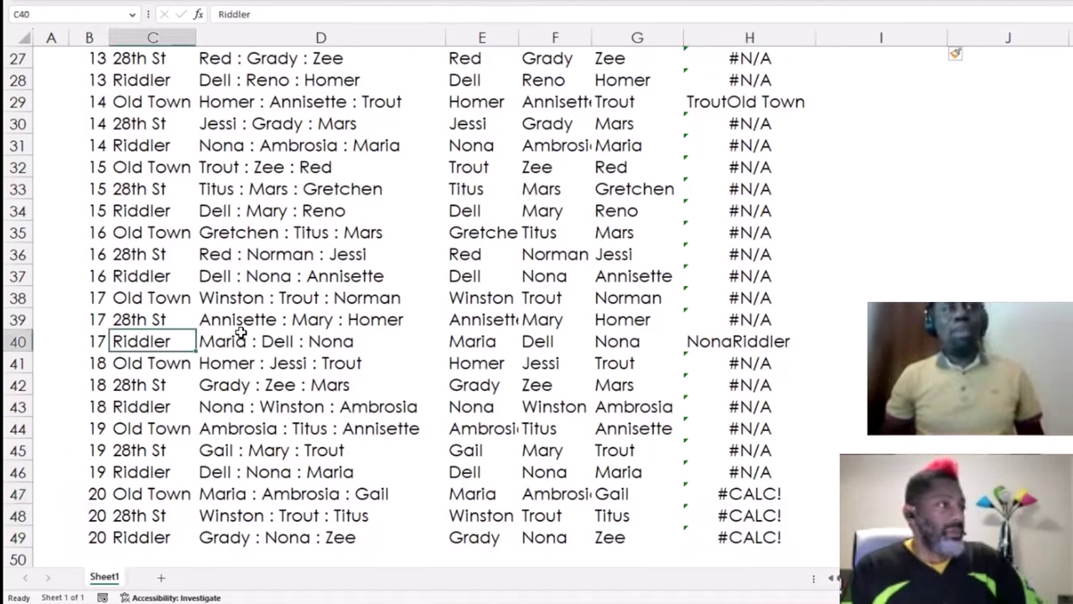
left_click(718, 339)
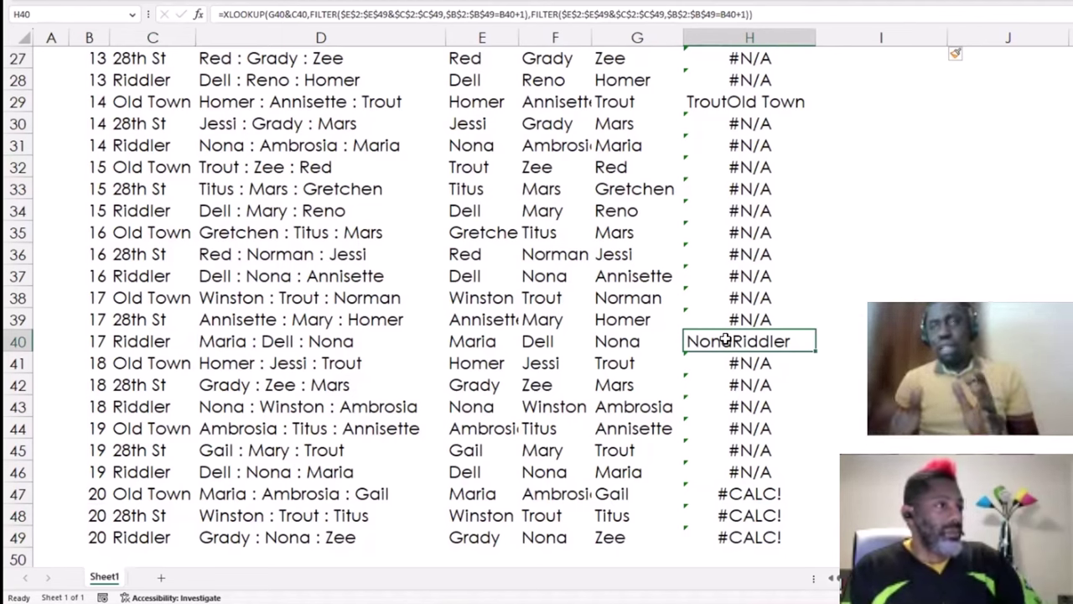
left_click(726, 295)
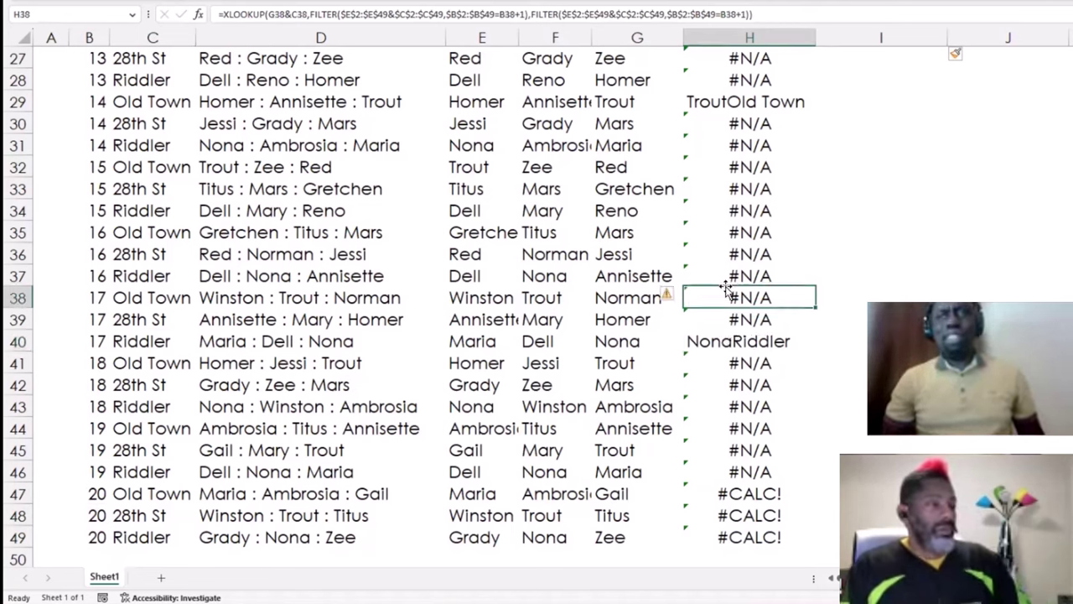
left_click(736, 277)
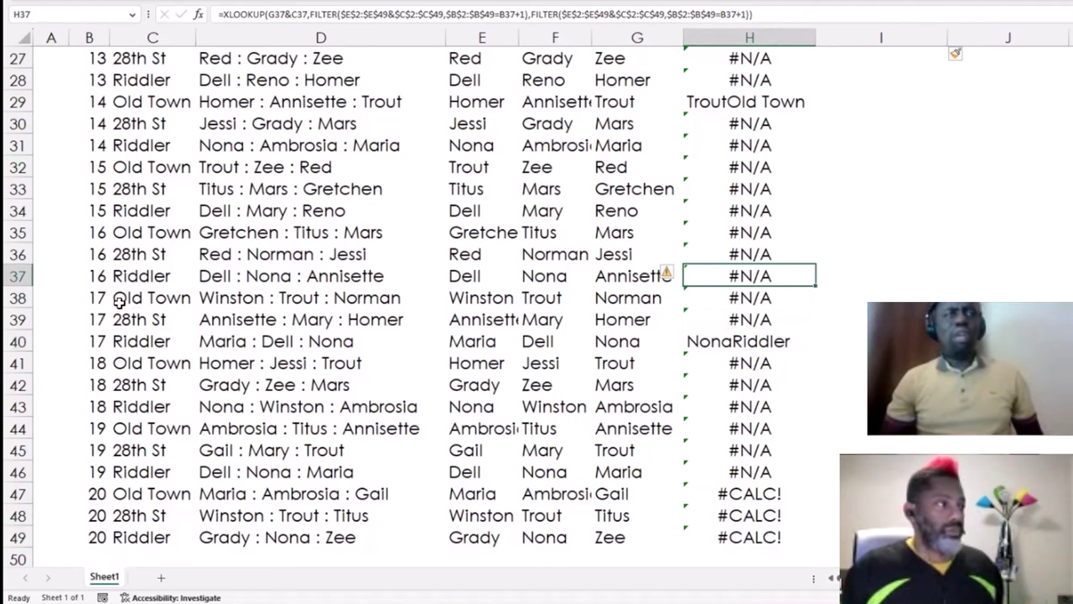
left_click_drag(98, 298, 99, 344)
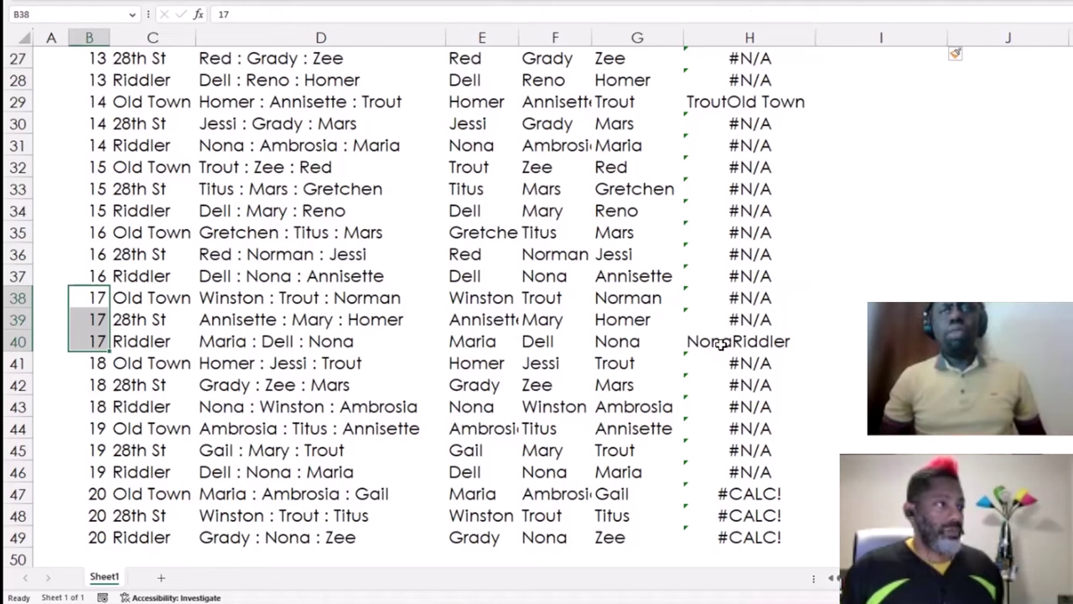
left_click(723, 341)
left_click(638, 342)
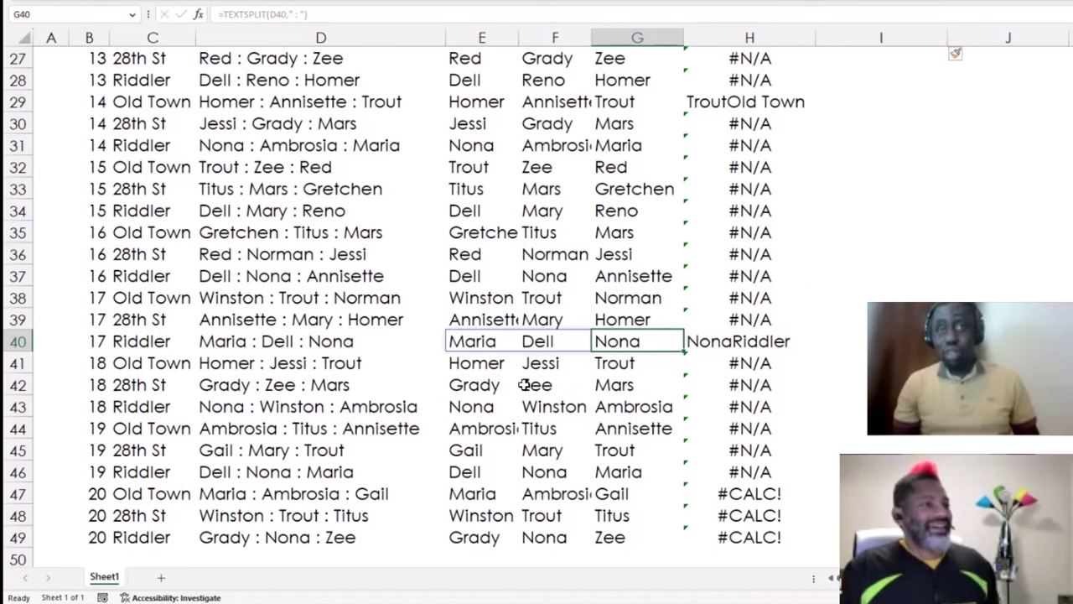
key("Up")
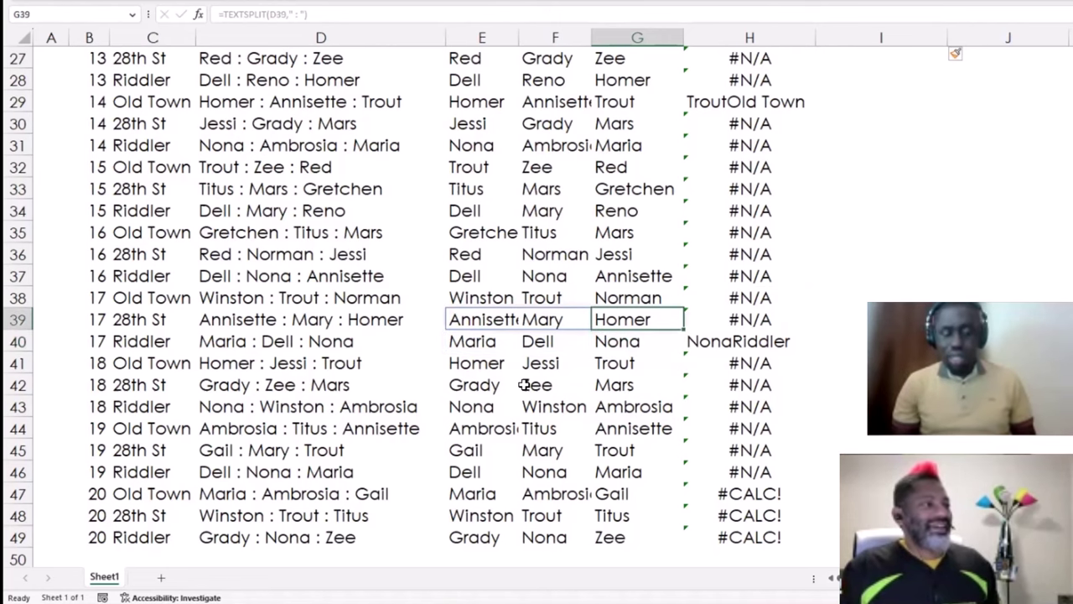
key("Right")
key("ctrl+Up")
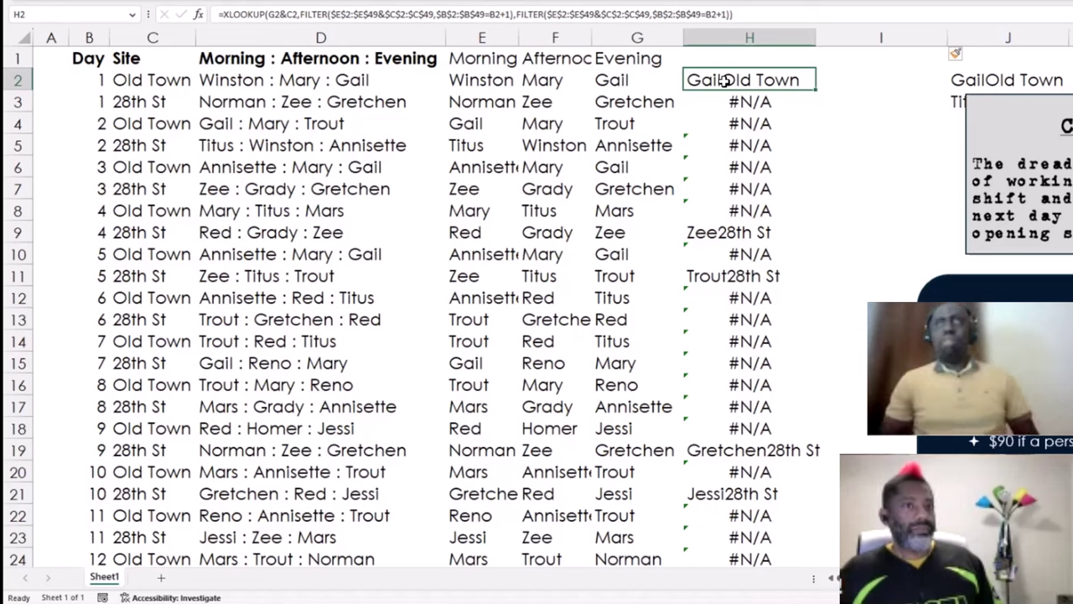
Add "_"& separators to H2's lookup value and FILTER joins, then fill down to get Gail_Old Town.
left_click(287, 15)
type("\"")
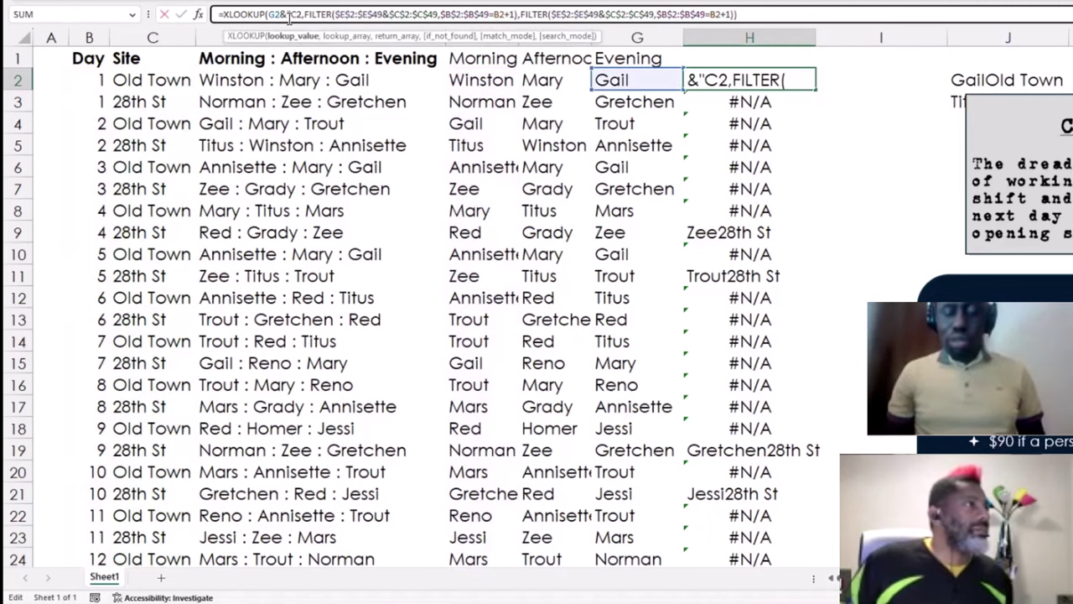
type(" \"")
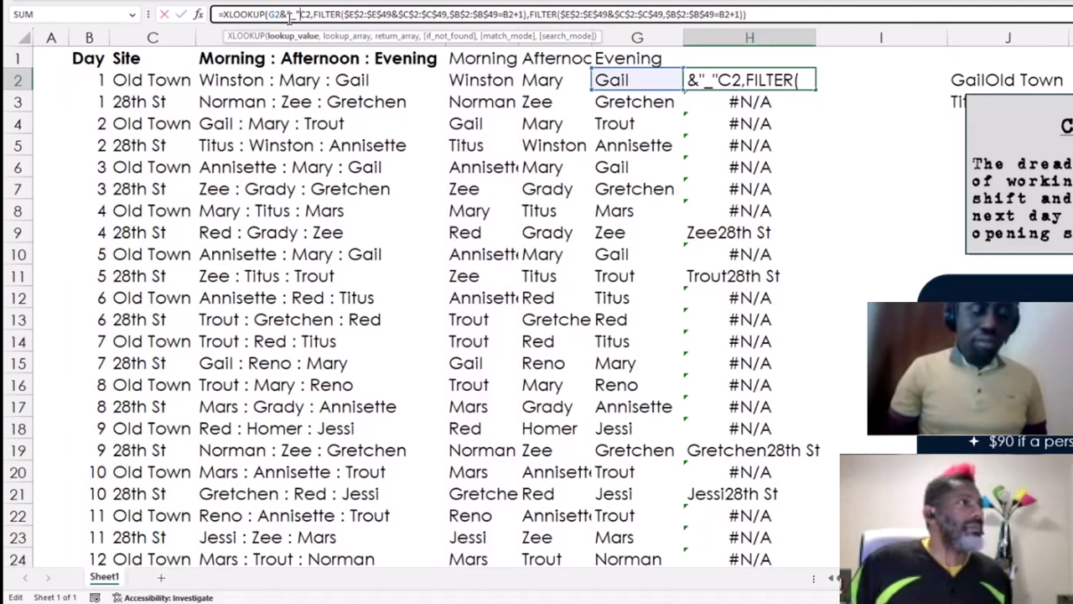
type("&")
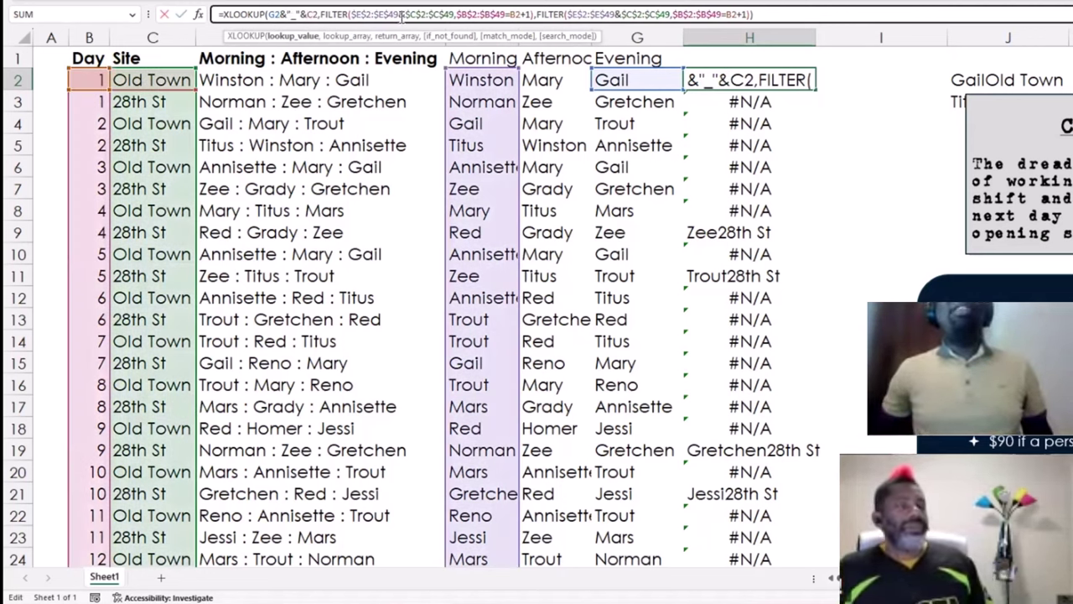
left_click(402, 16)
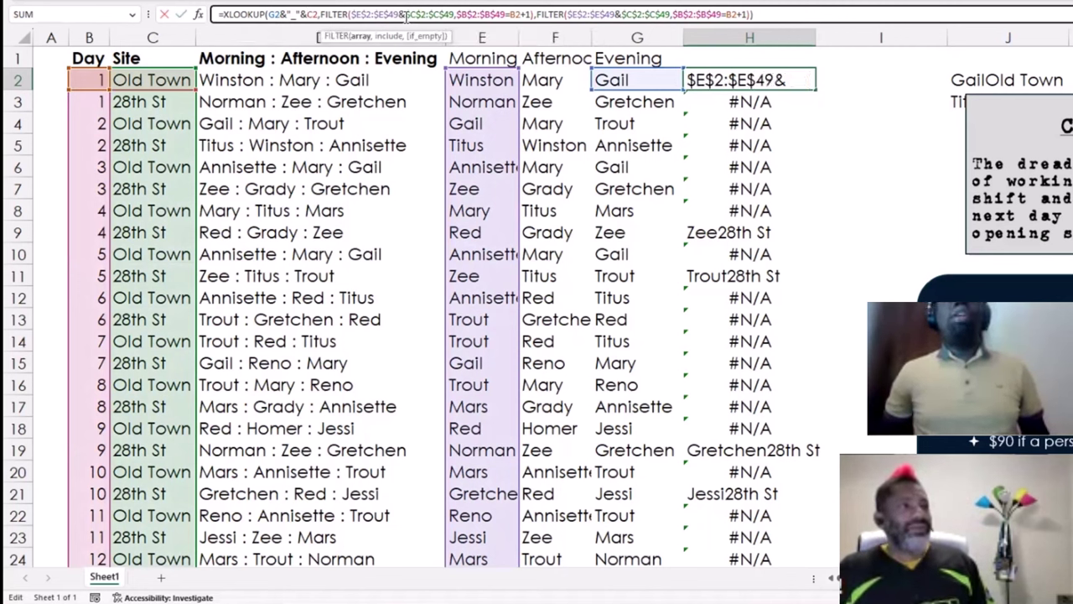
left_click(406, 16)
type("\"_\"")
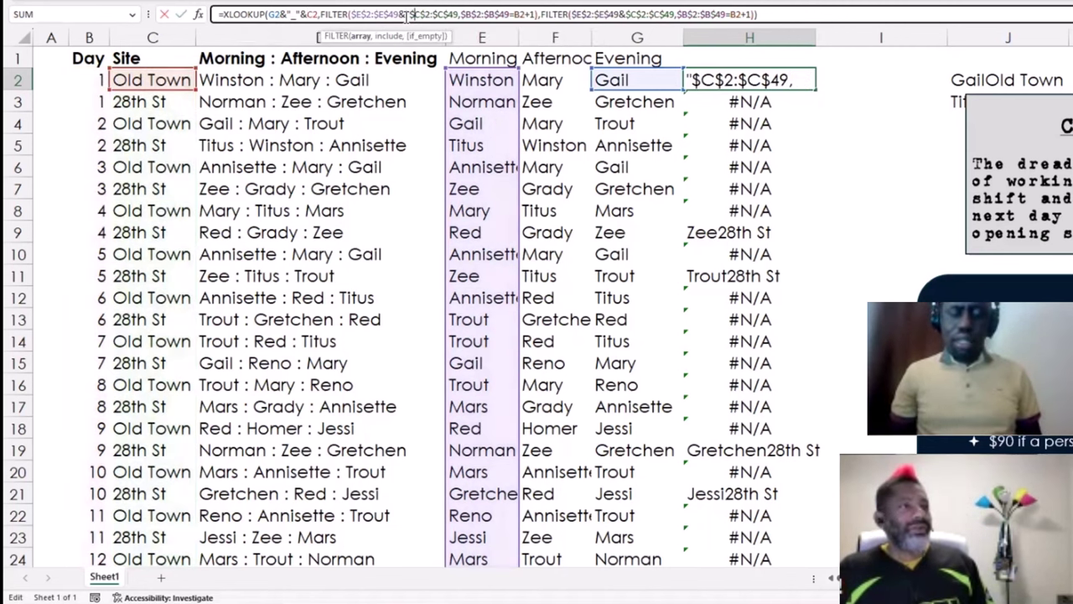
type("&")
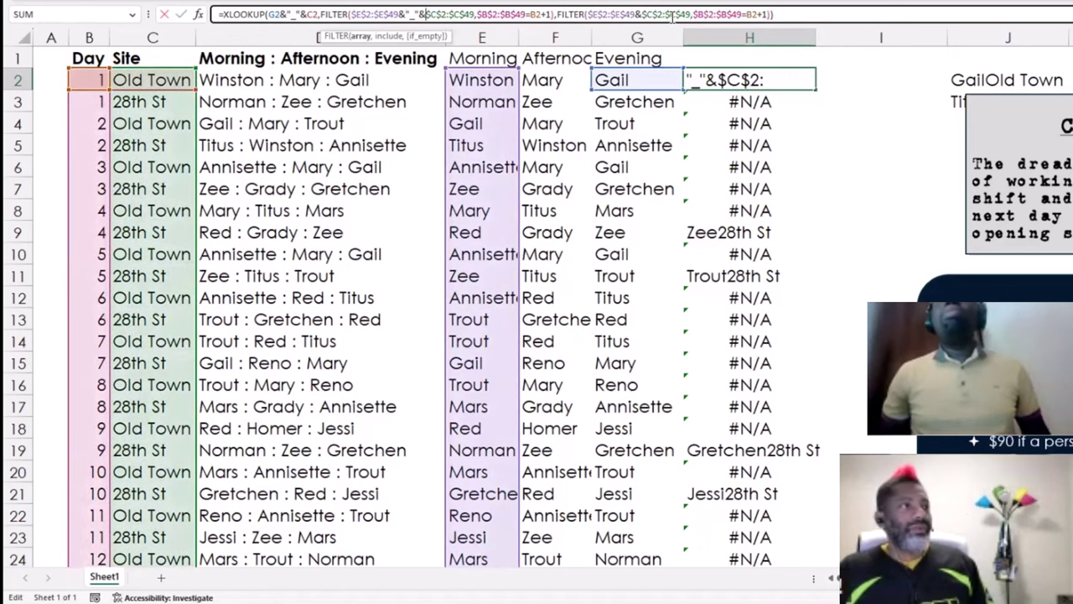
left_click(641, 16)
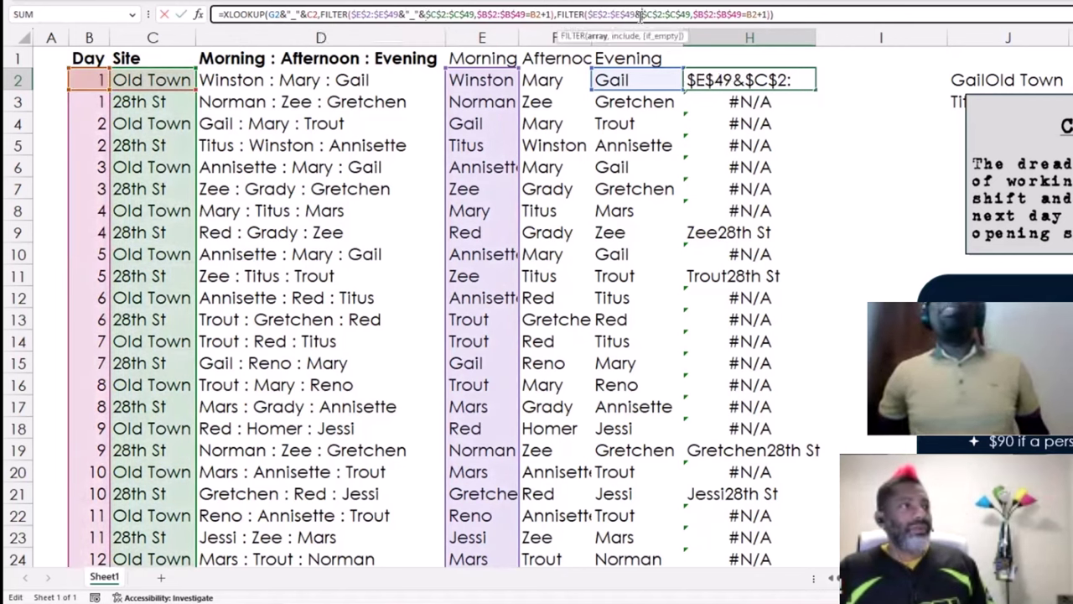
type("\"_\"")
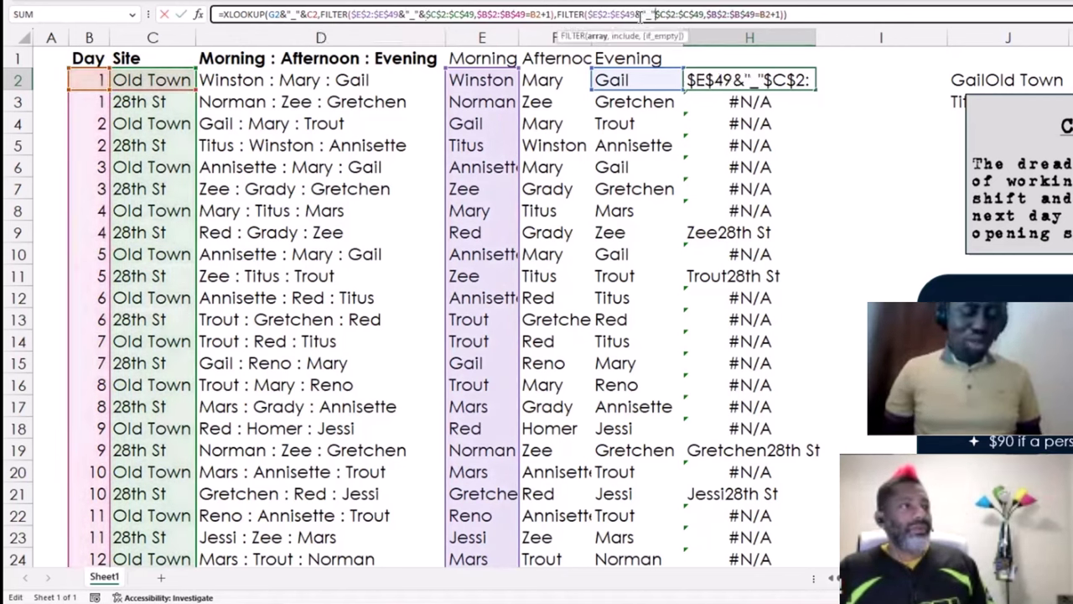
type("&")
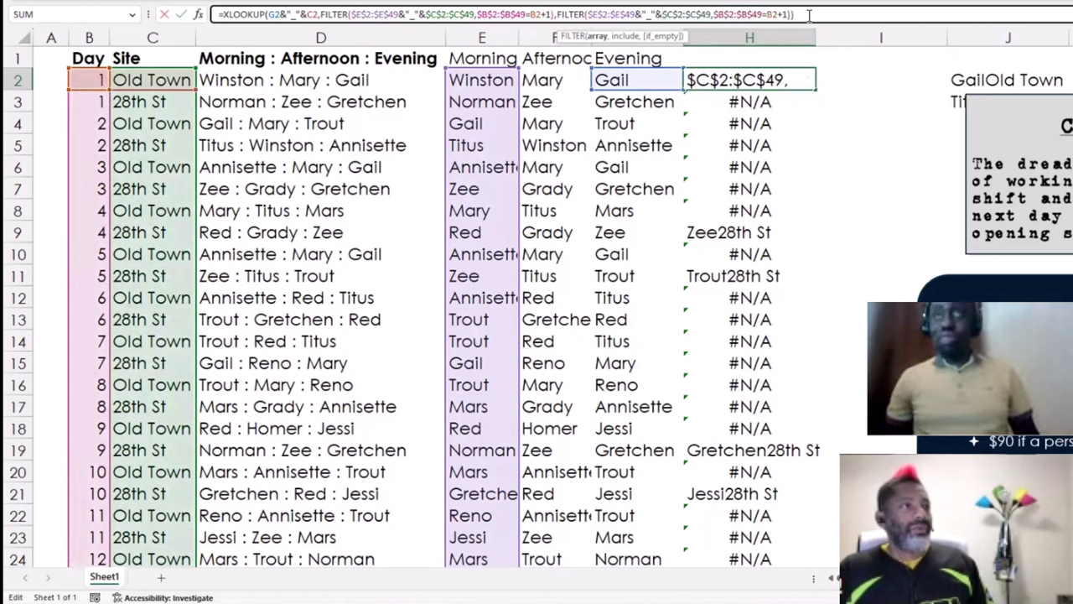
key("ctrl+Return")
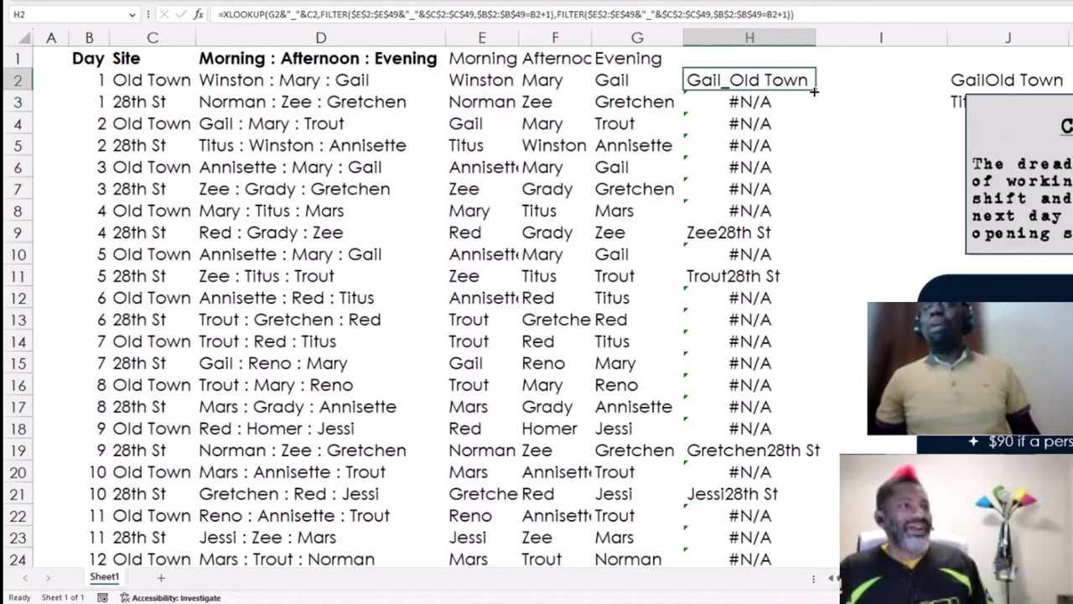
double_click(814, 92)
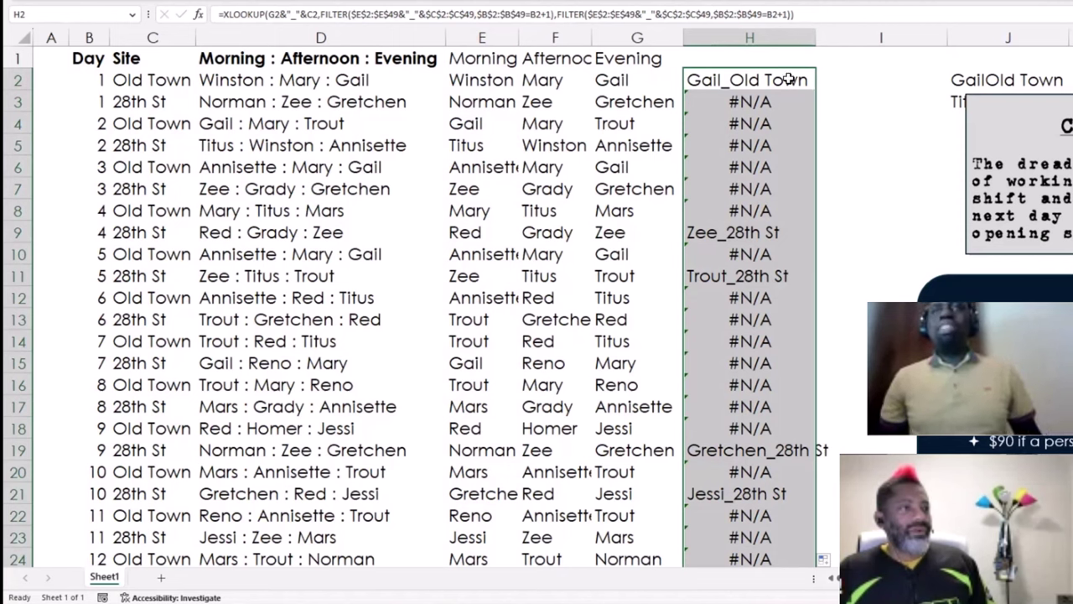
Add "" as XLOOKUP's if_not_found argument in H2 and fill it down column H.
left_click(810, 15)
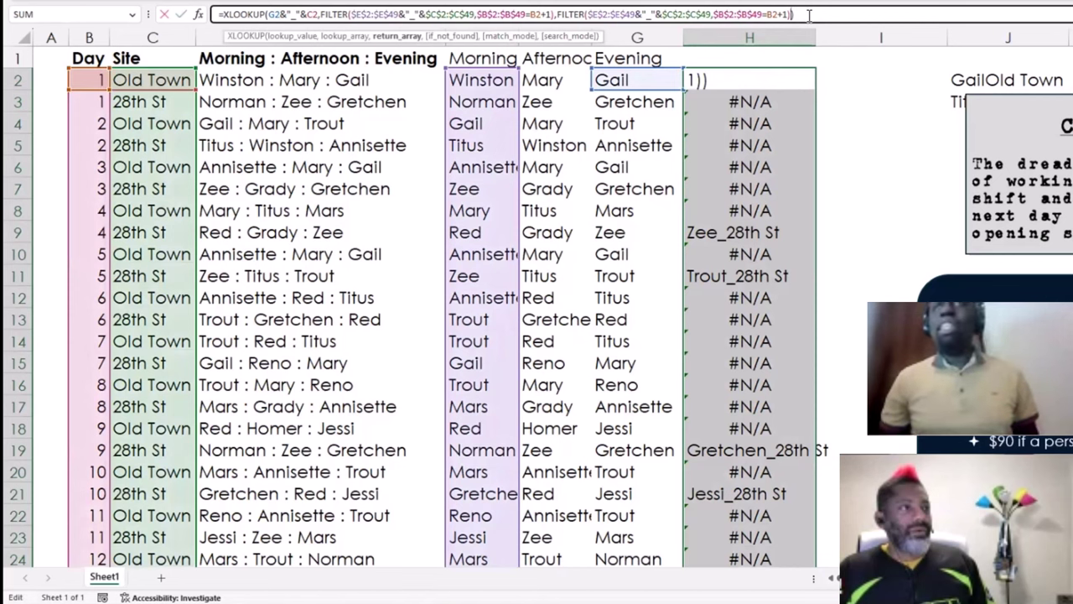
type(",")
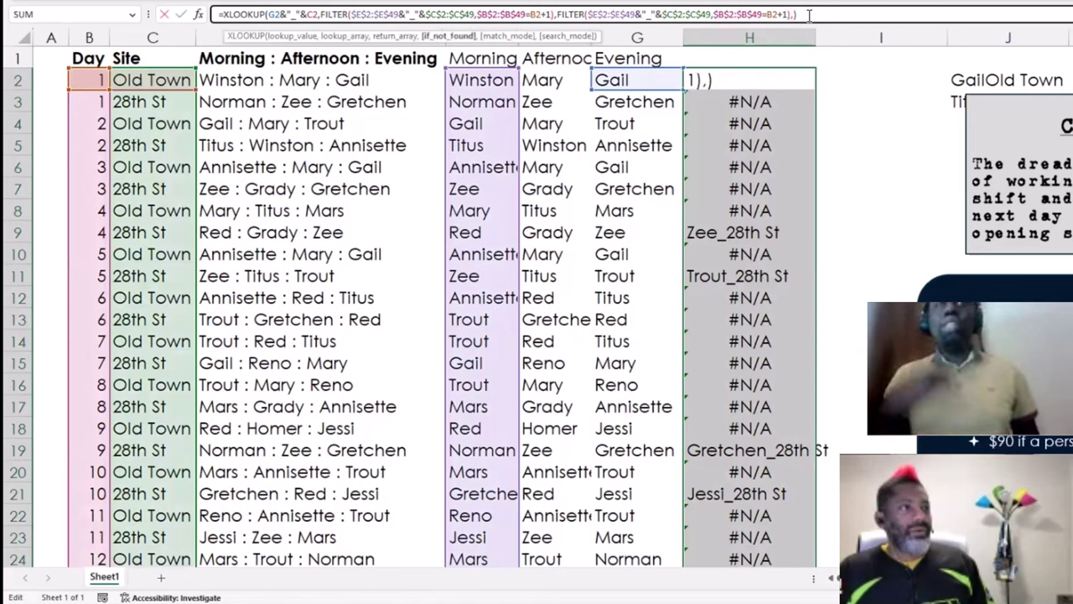
type("\"\"")
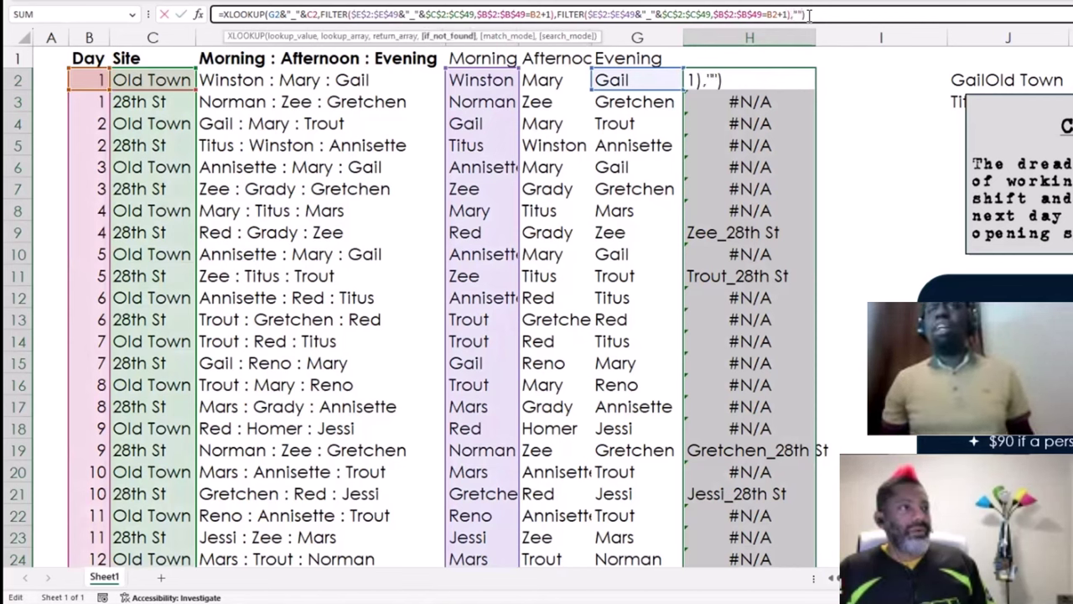
key("ctrl+Return")
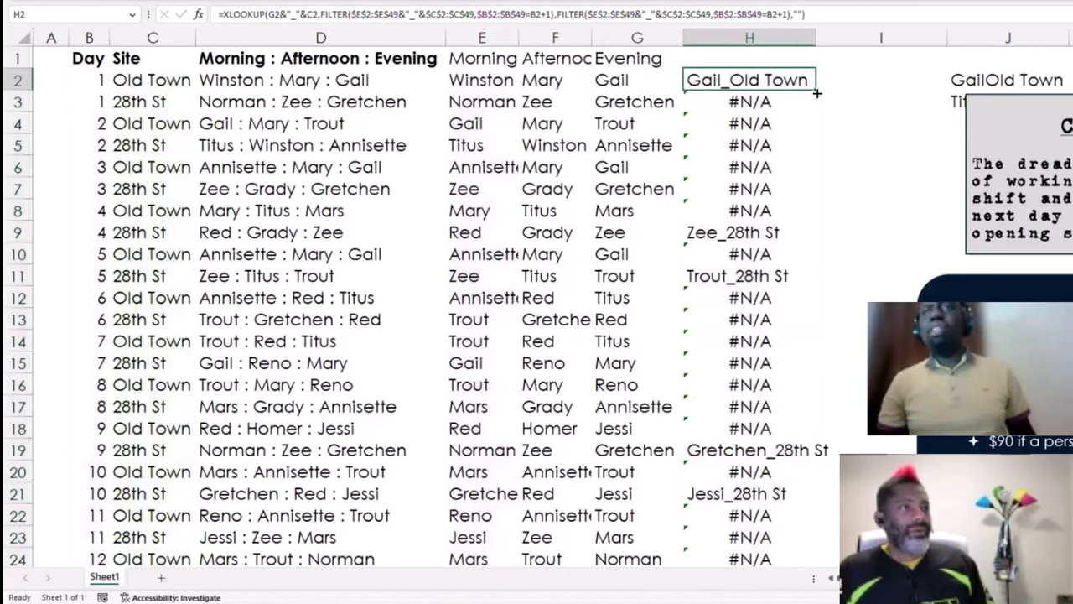
double_click(817, 94)
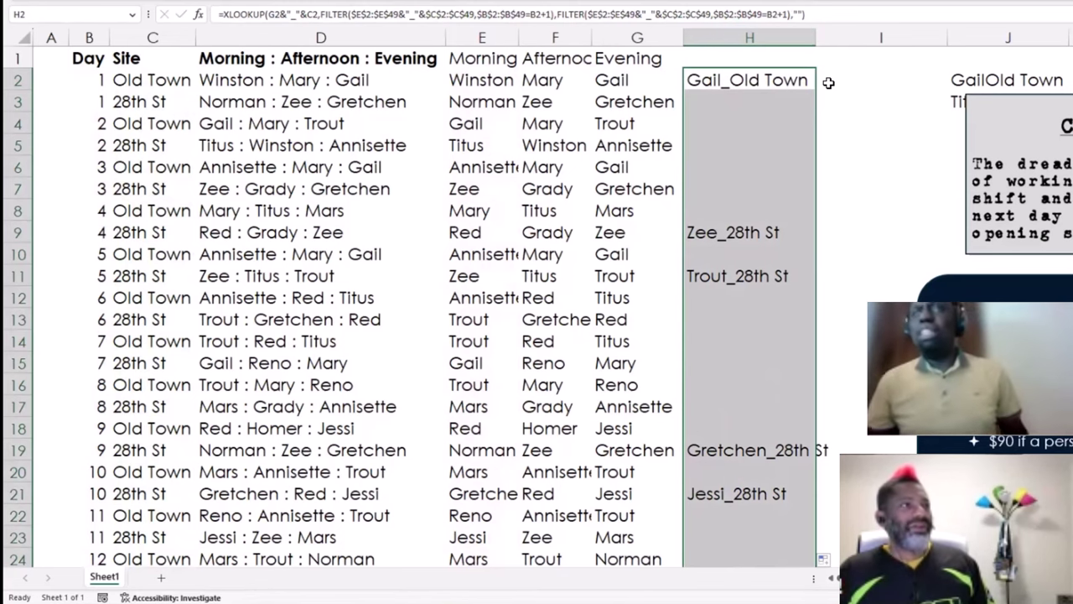
left_click(836, 79)
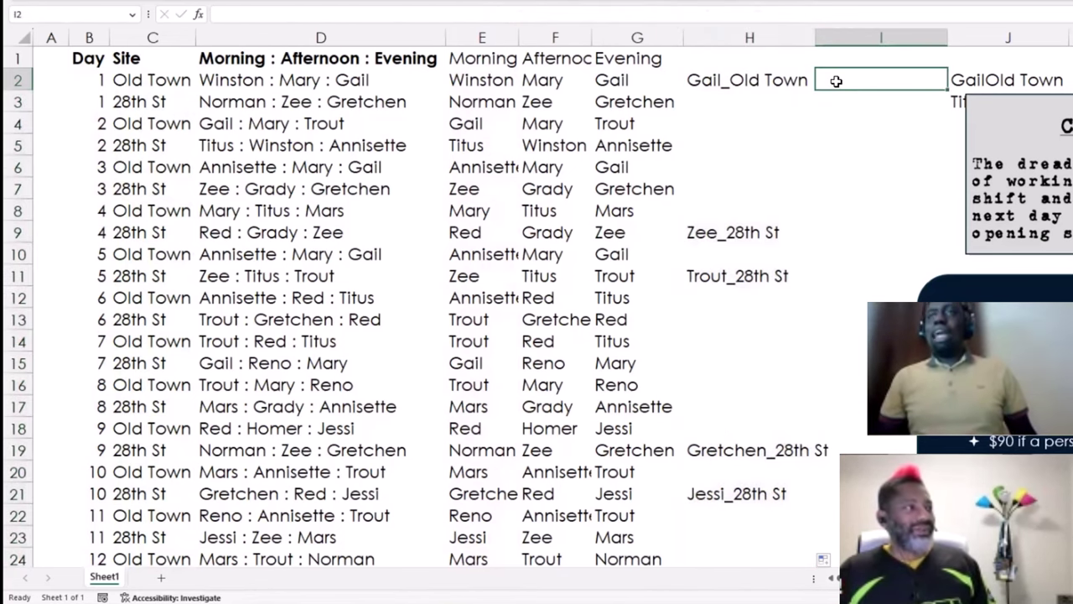
Clear the leftover column I opener list and move the explanatory picture off the sheet.
left_click(894, 30)
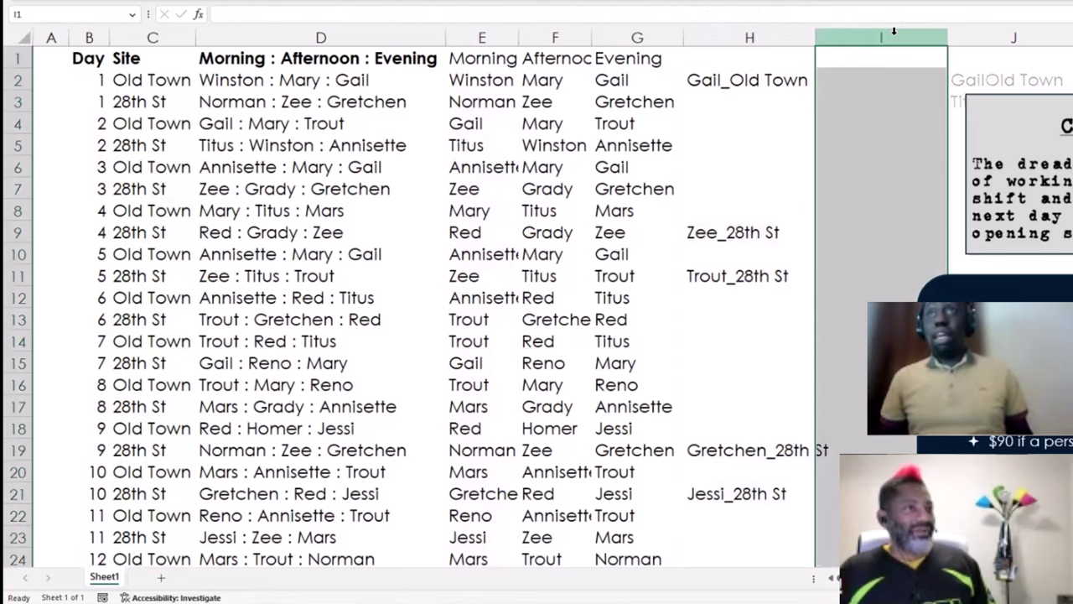
key("Down")
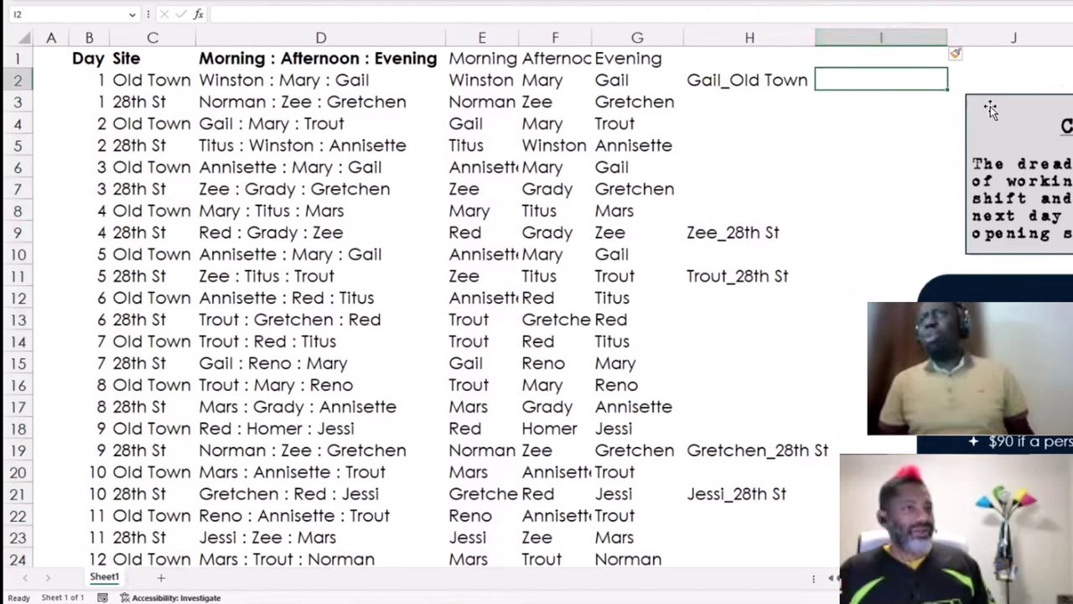
left_click_drag(998, 126, 973, 378)
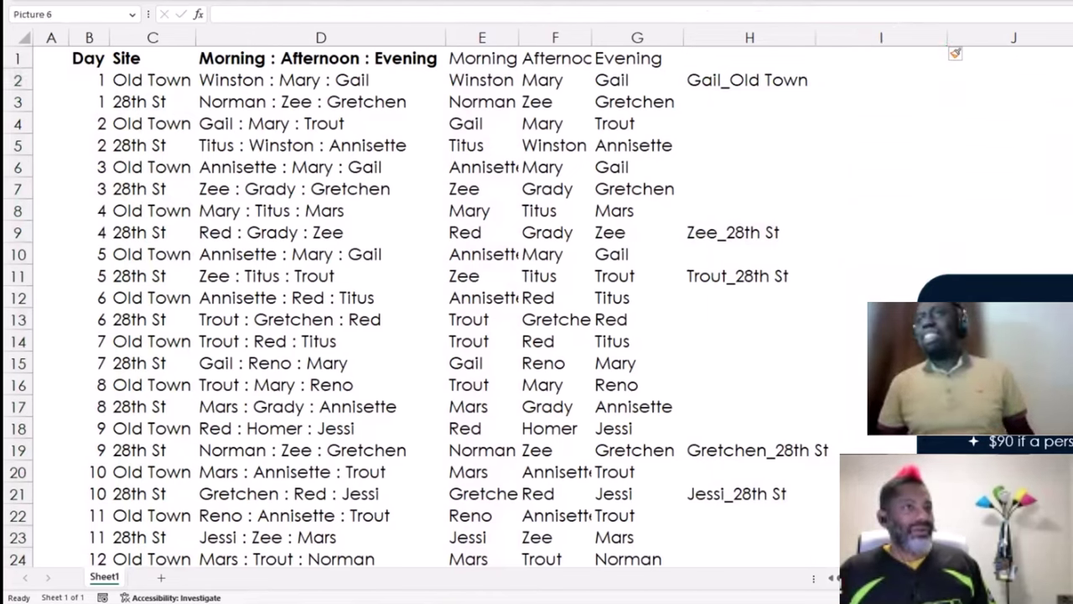
left_click(962, 123)
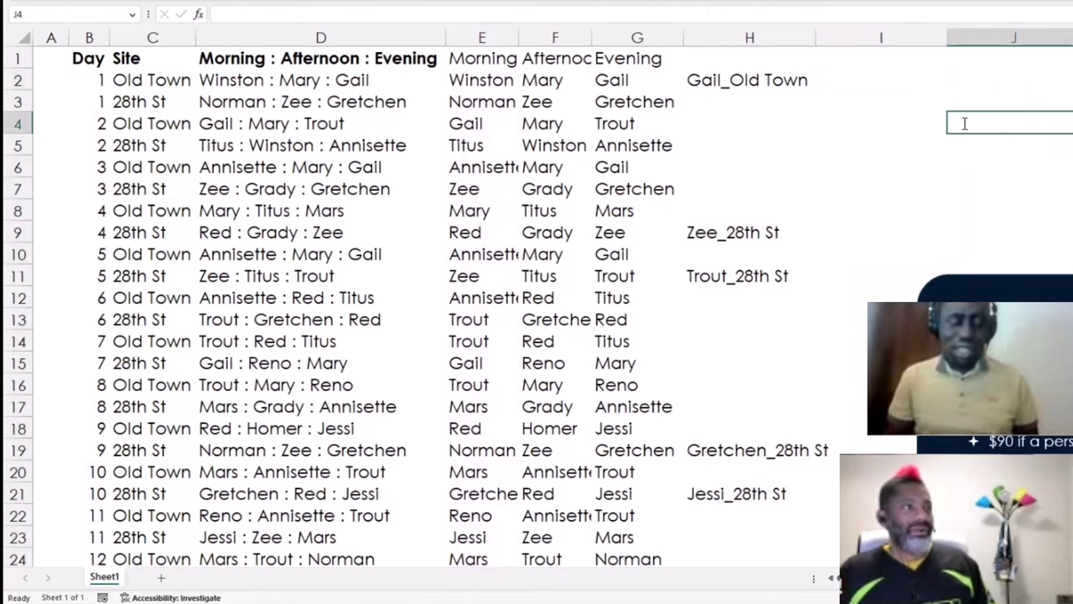
type("OLD tOWN")
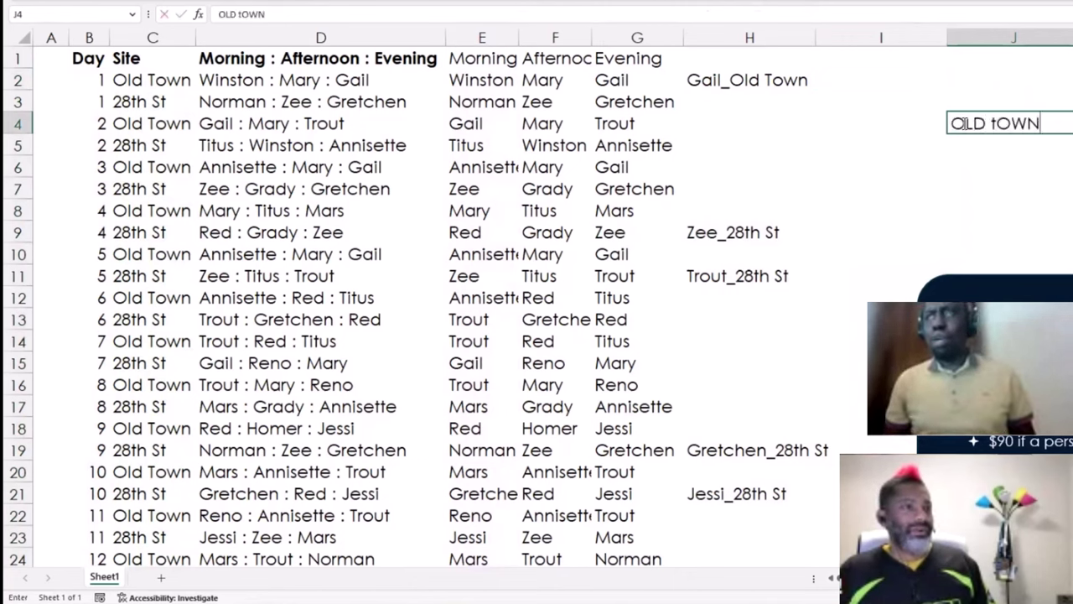
key("BackSpace")
key("BackSpace")
key("BackSpace")
key("BackSpace")
key("BackSpace")
key("BackSpace")
key("BackSpace")
key("BackSpace")
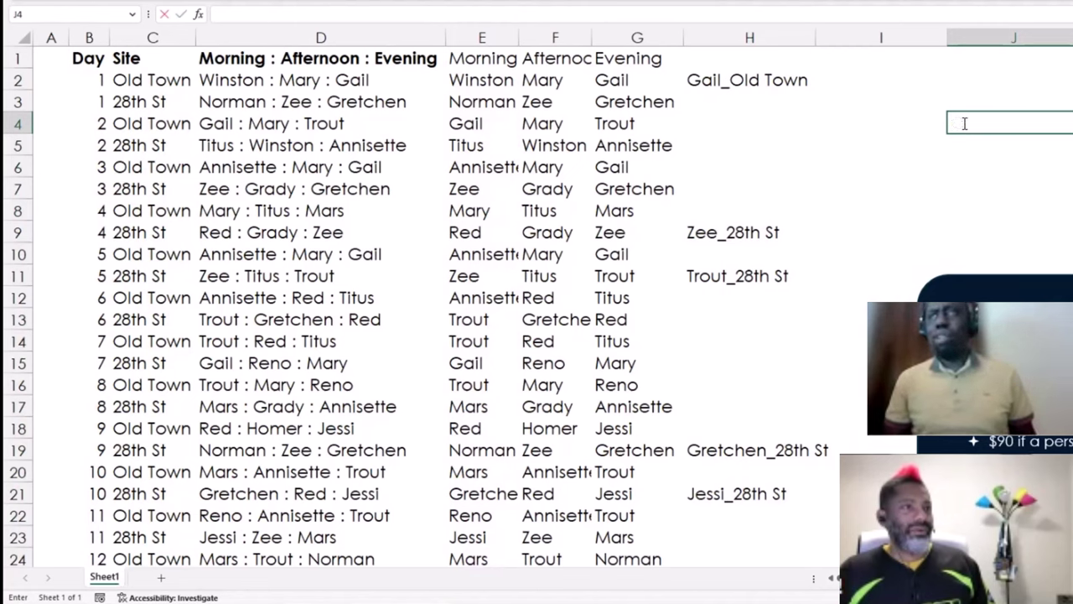
type("old Town")
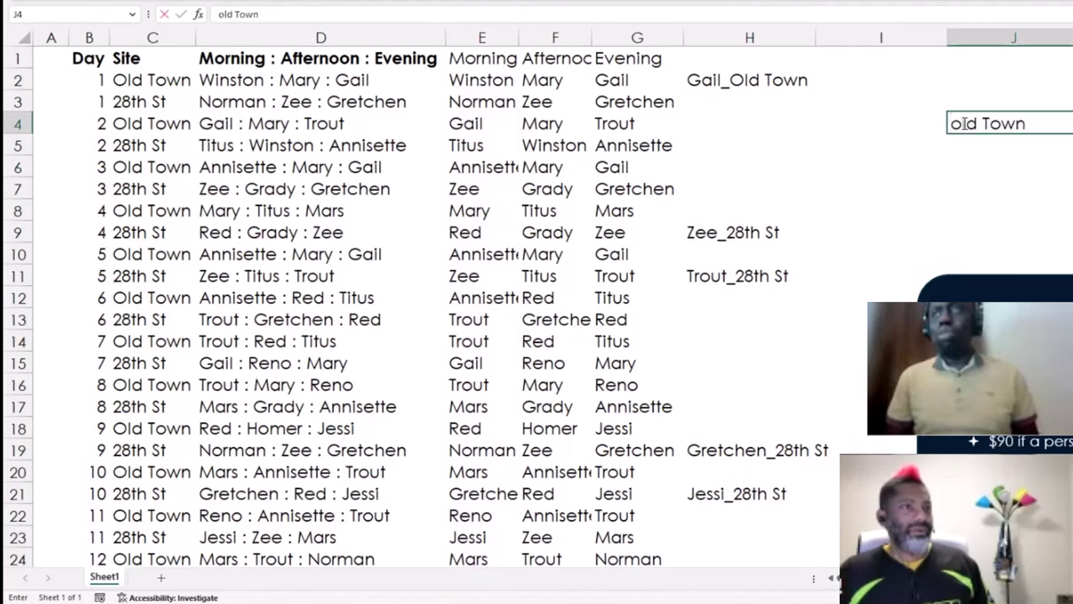
key("Tab")
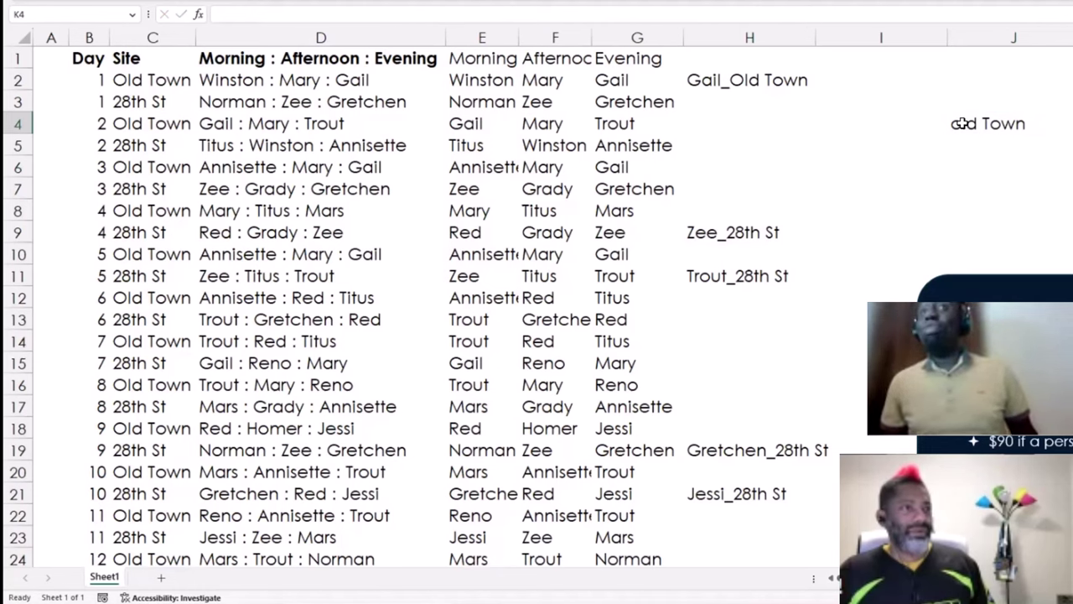
left_click(964, 123)
key("Delete")
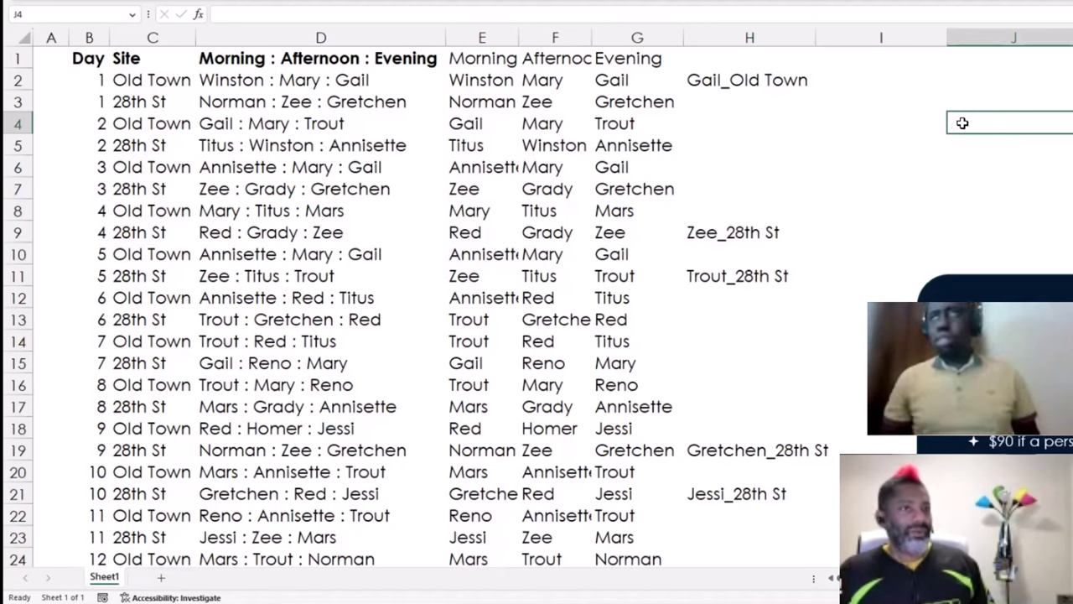
left_click(717, 81)
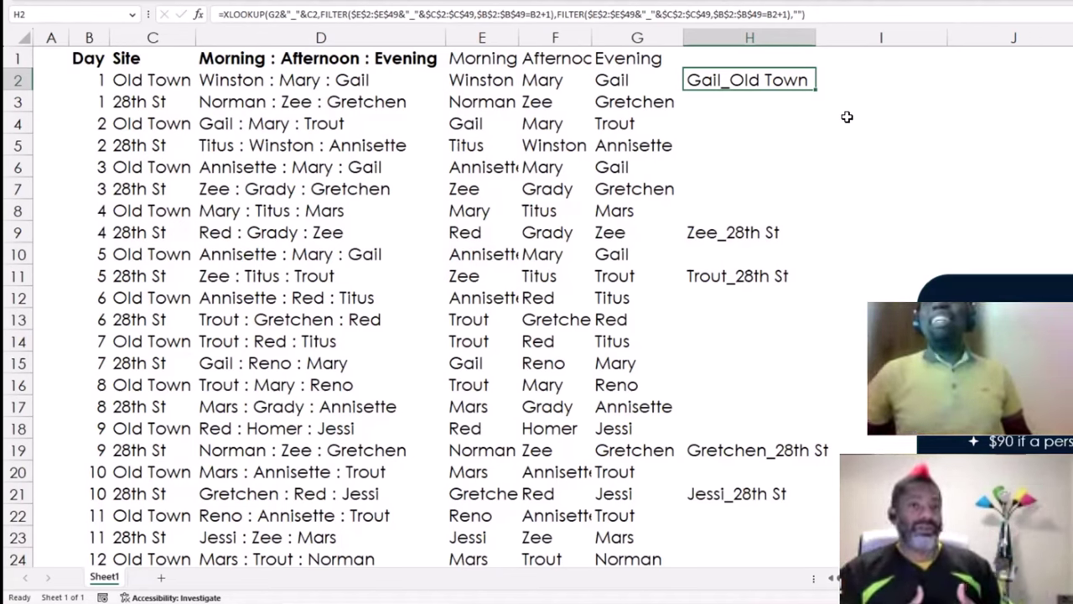
left_click(726, 234)
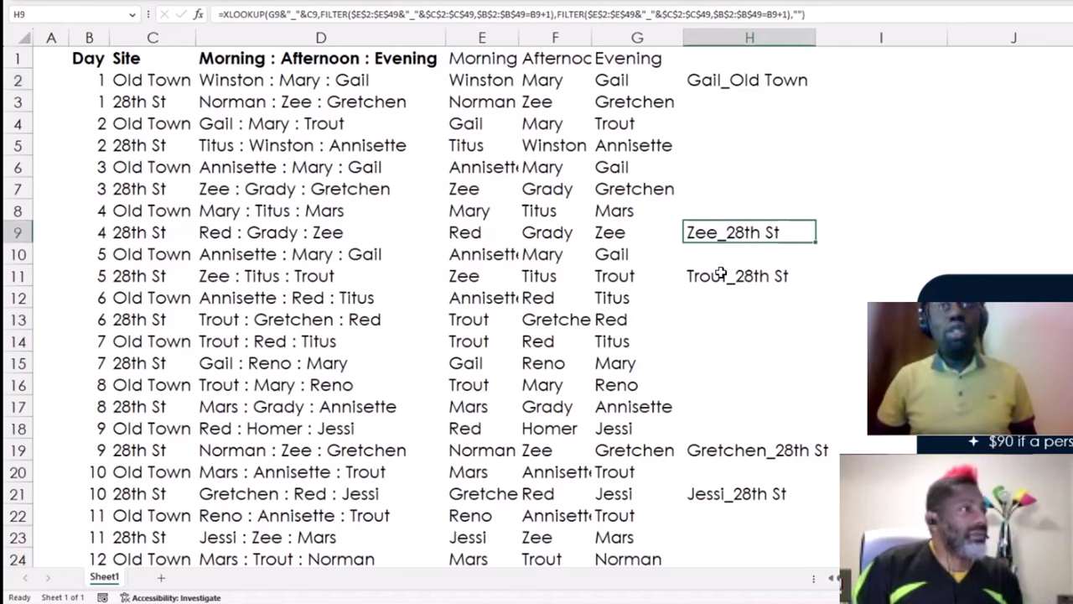
left_click(719, 274)
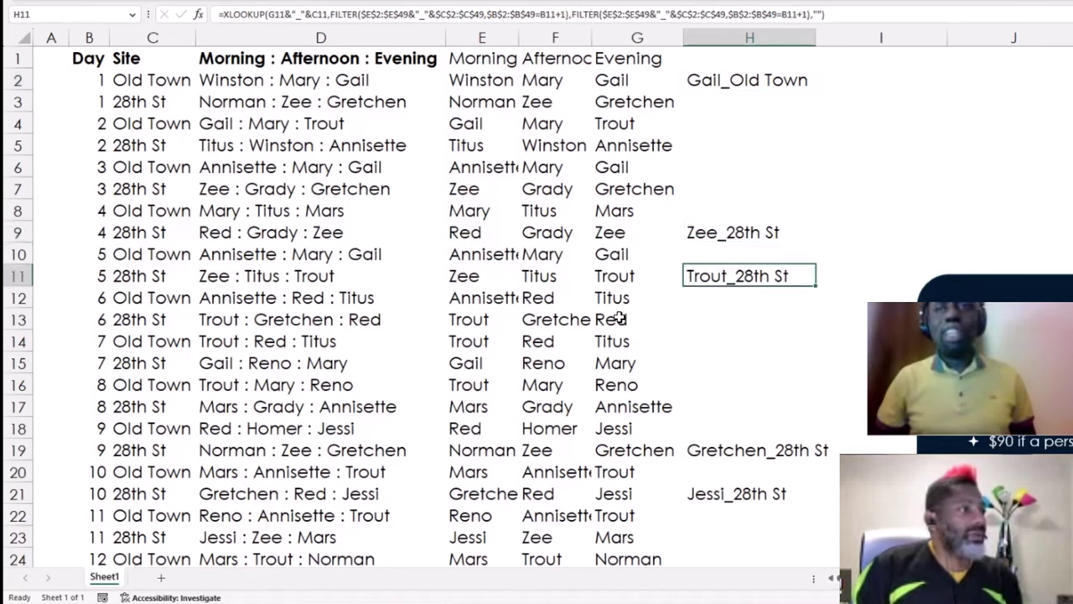
left_click(728, 452)
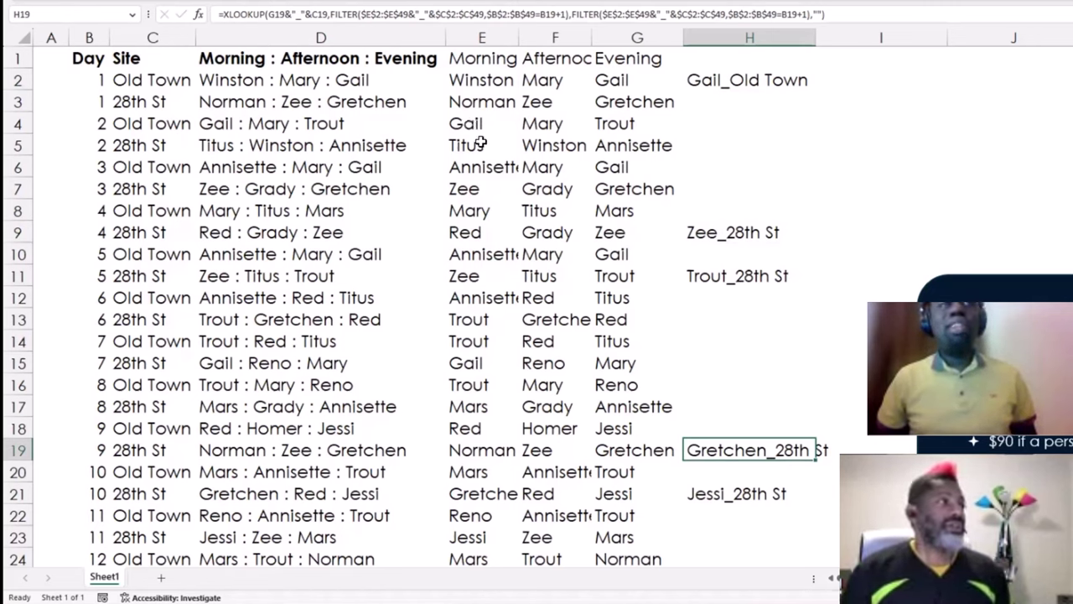
Compare row 5's 28th St site and TEXTSPLIT shift names against H2's lookup formula.
left_click(146, 144)
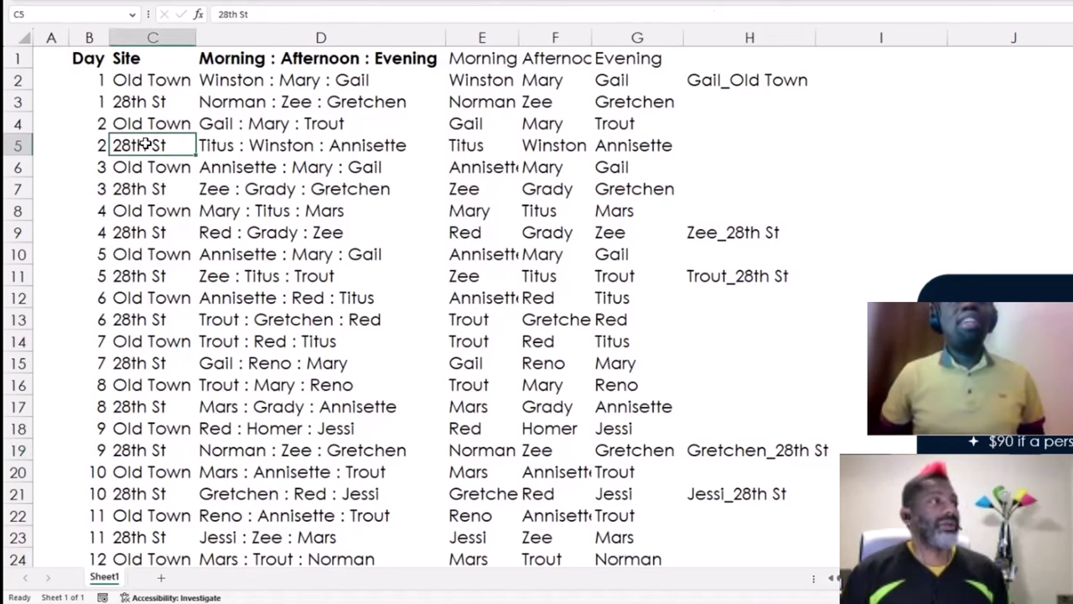
left_click(634, 144)
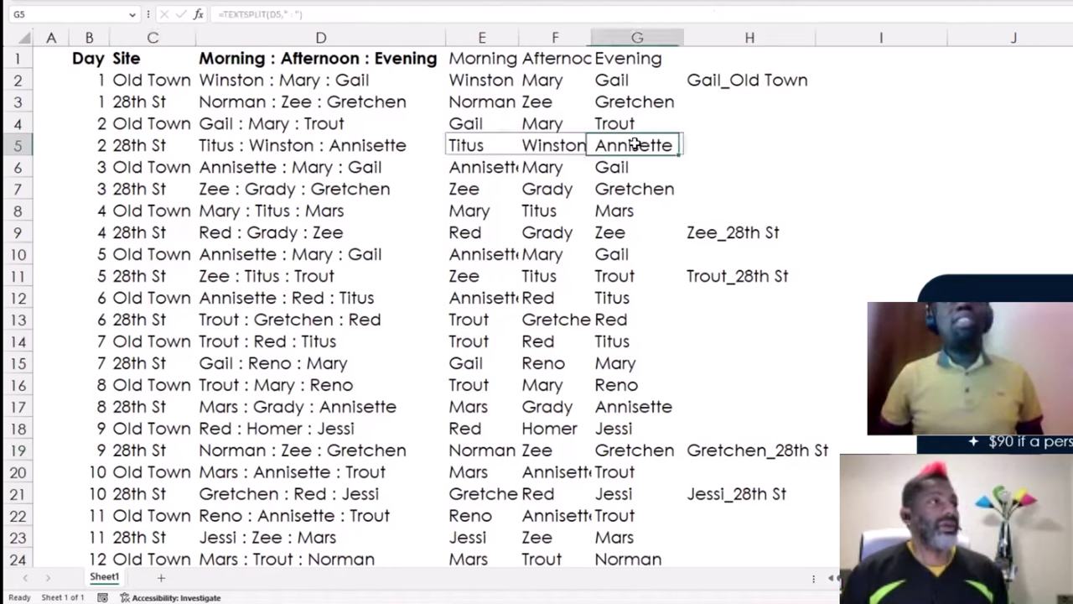
left_click(479, 168)
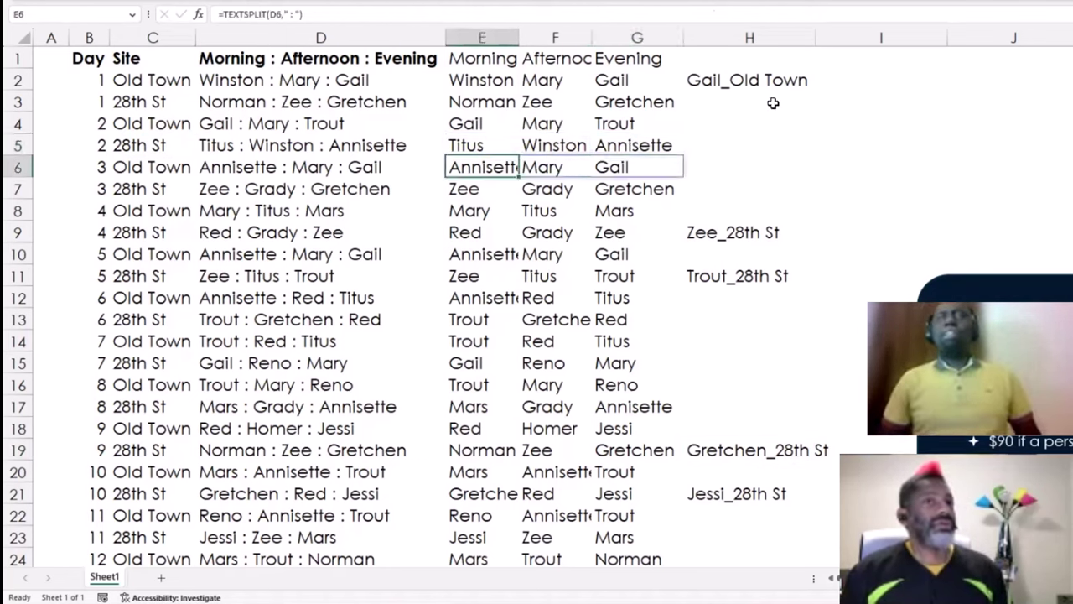
left_click(730, 80)
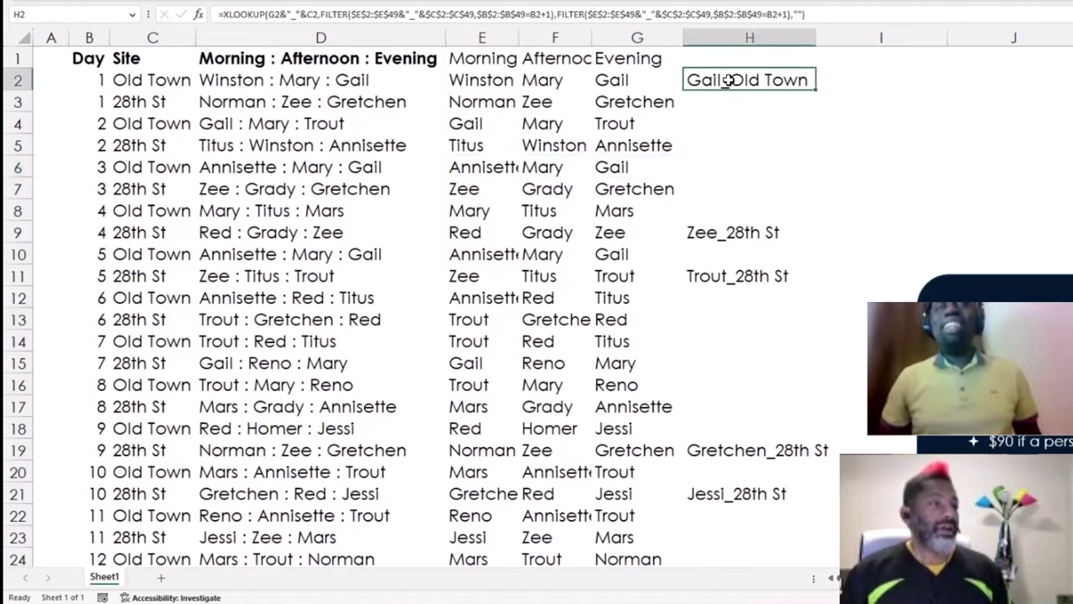
left_click(629, 145)
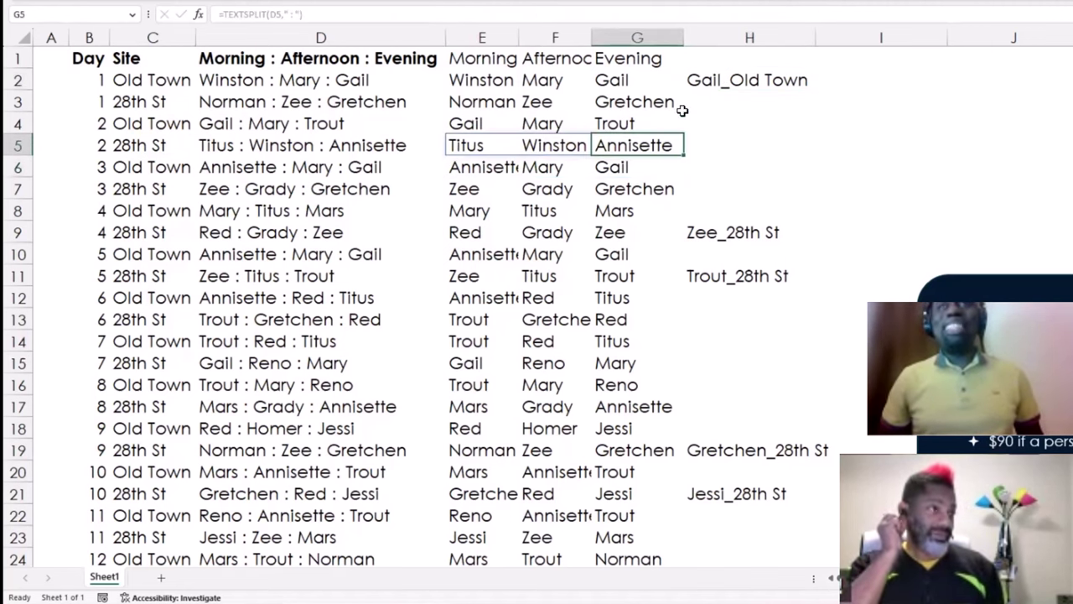
left_click(745, 79)
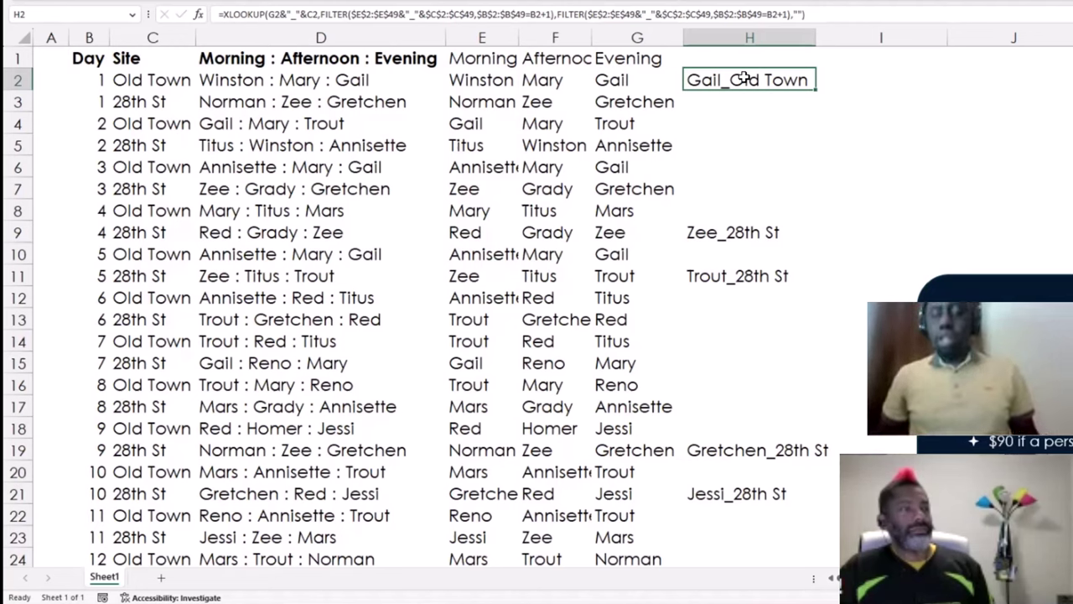
Replace H2's XLOOKUP with a FILTER over the absolute Morning range $E$2:$E$49.
key("Delete")
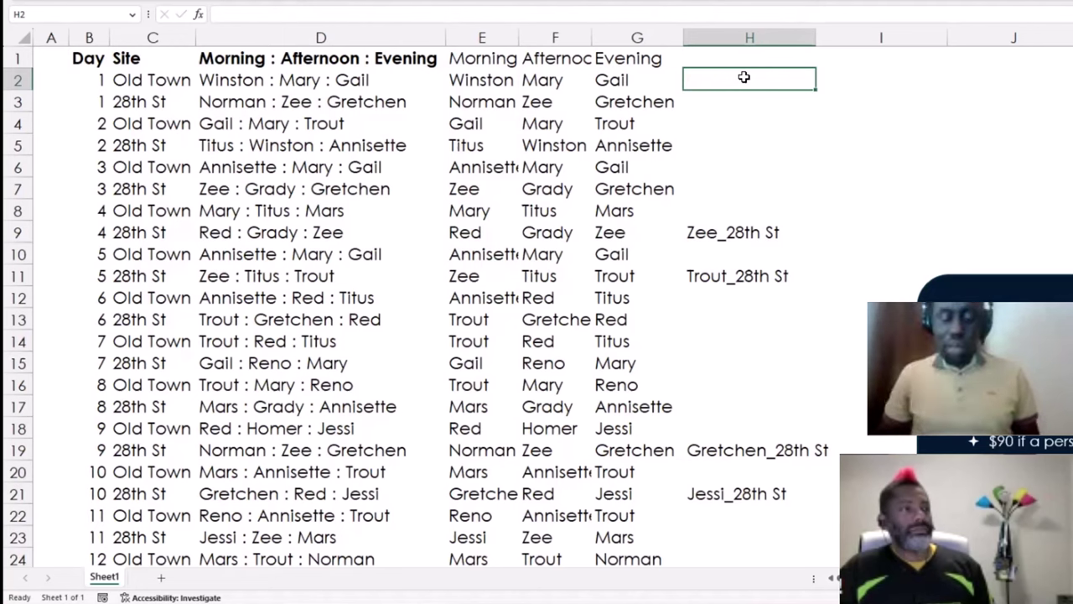
type("=filter")
key("Tab")
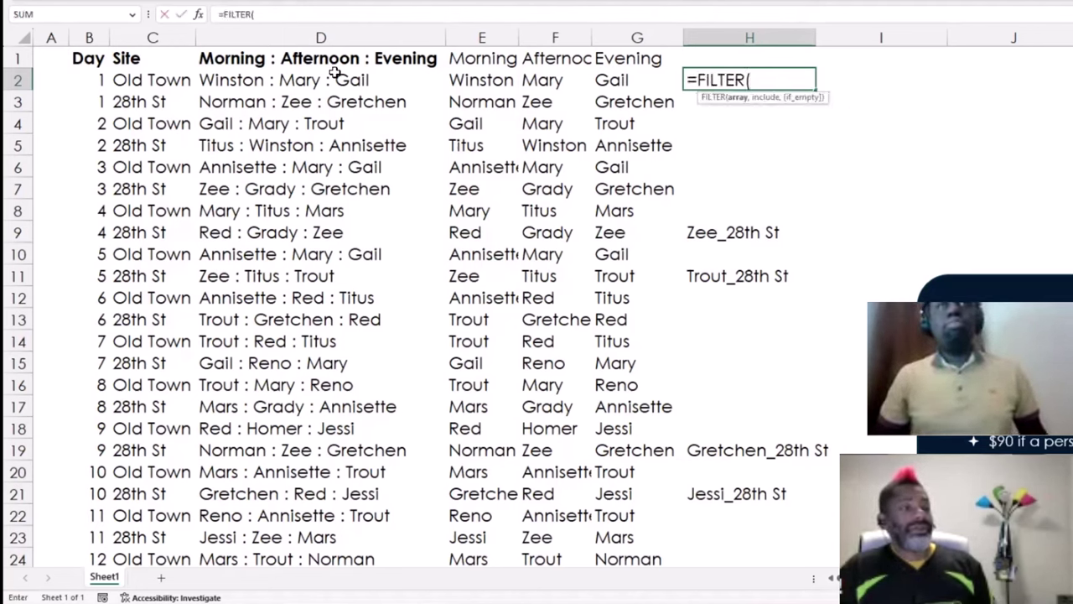
left_click(484, 81)
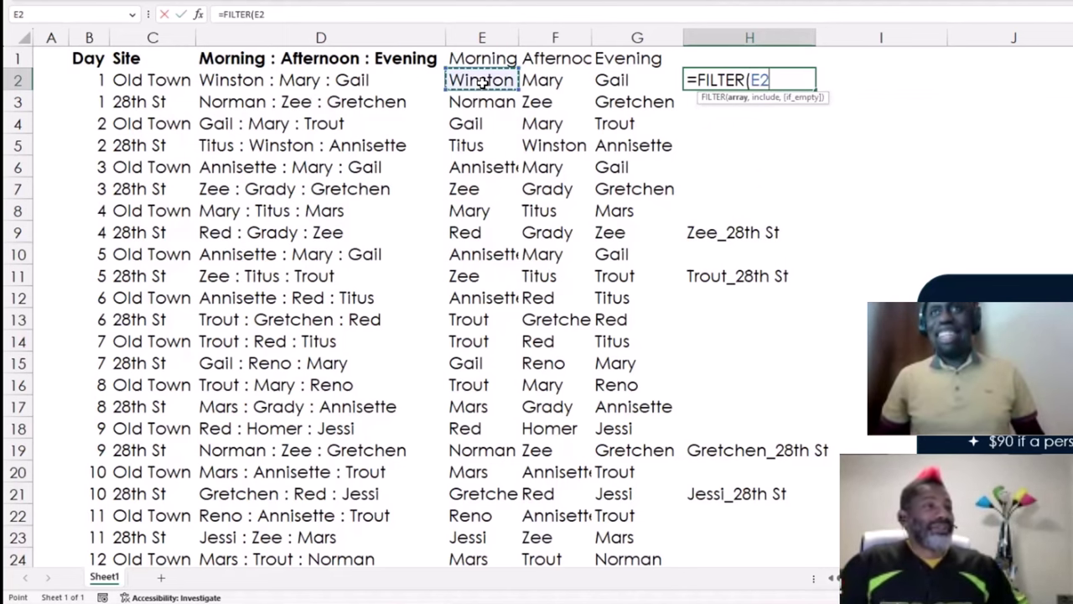
key("ctrl+shift+Down")
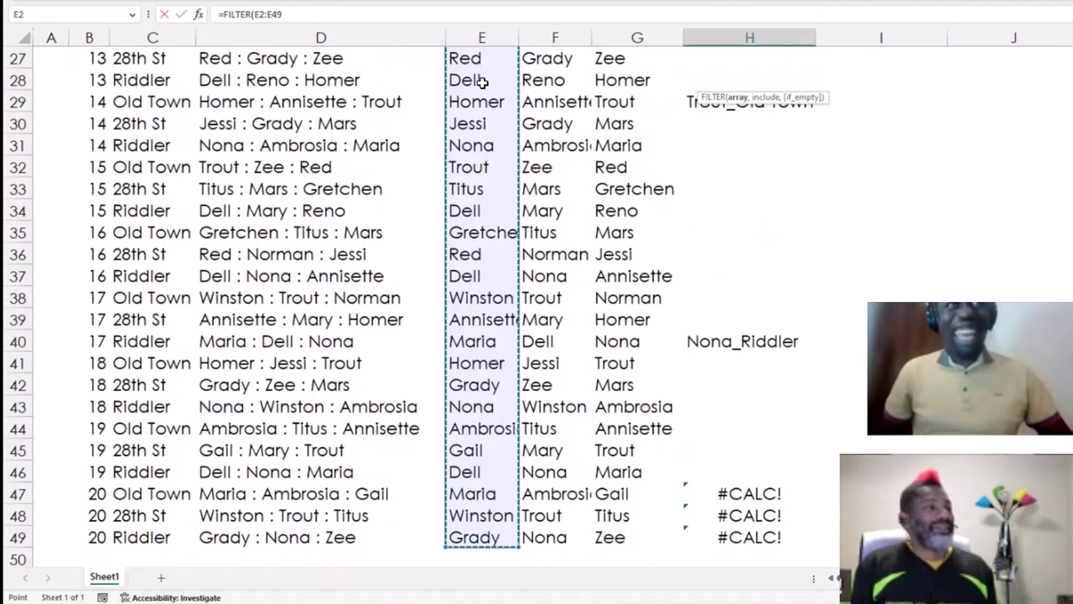
key("F4")
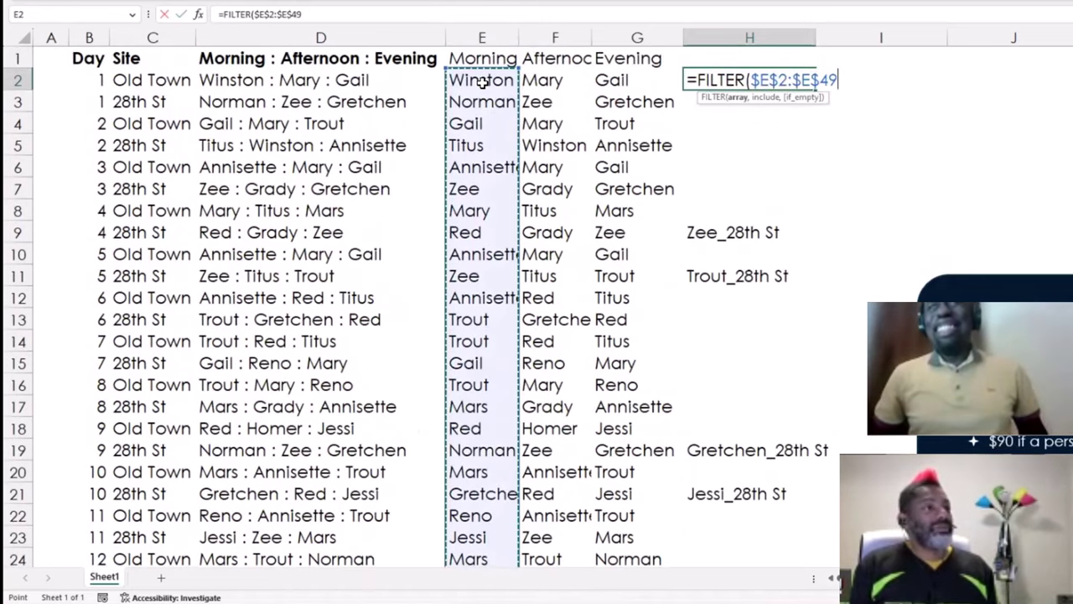
type(",")
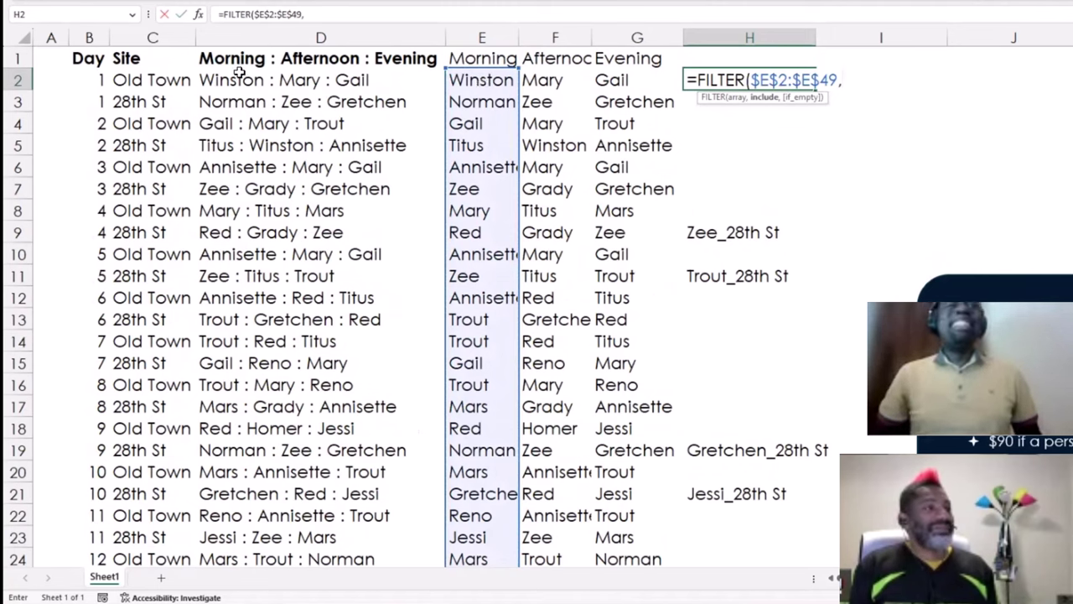
Add the criterion $B$2:$B$49=B2+1 to complete the FILTER, which shows #SPILL!
left_click(88, 79)
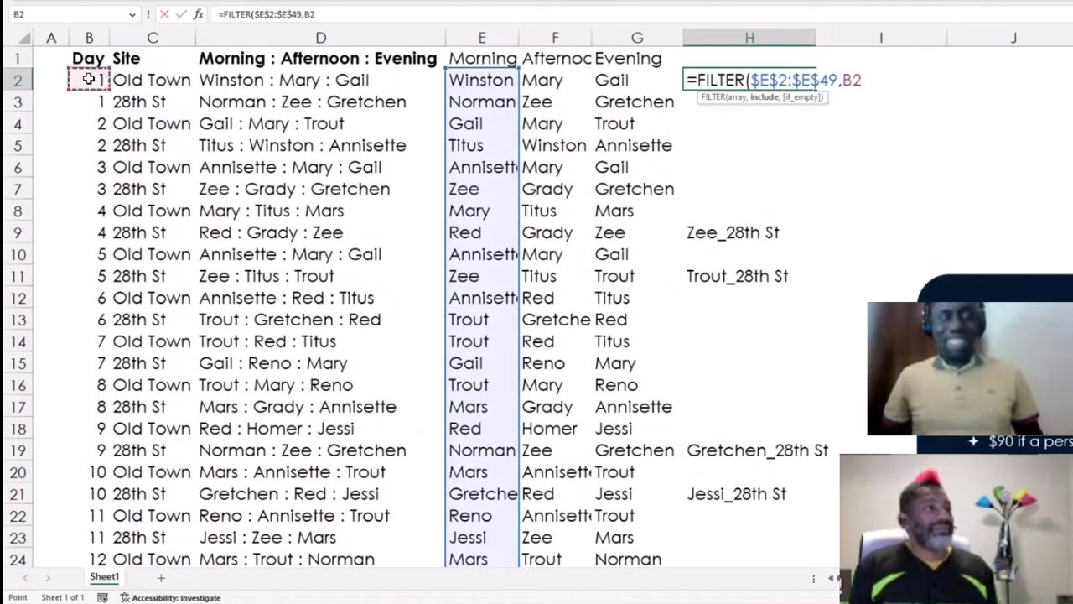
key("ctrl+shift+Right")
key("ctrl+shift+Left")
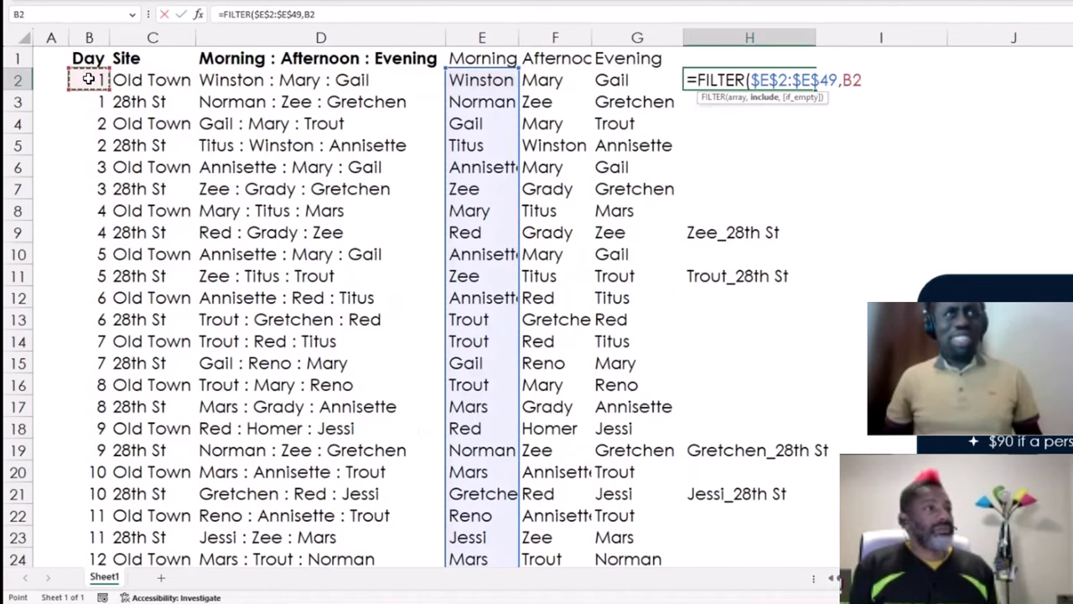
key("ctrl+shift+Down")
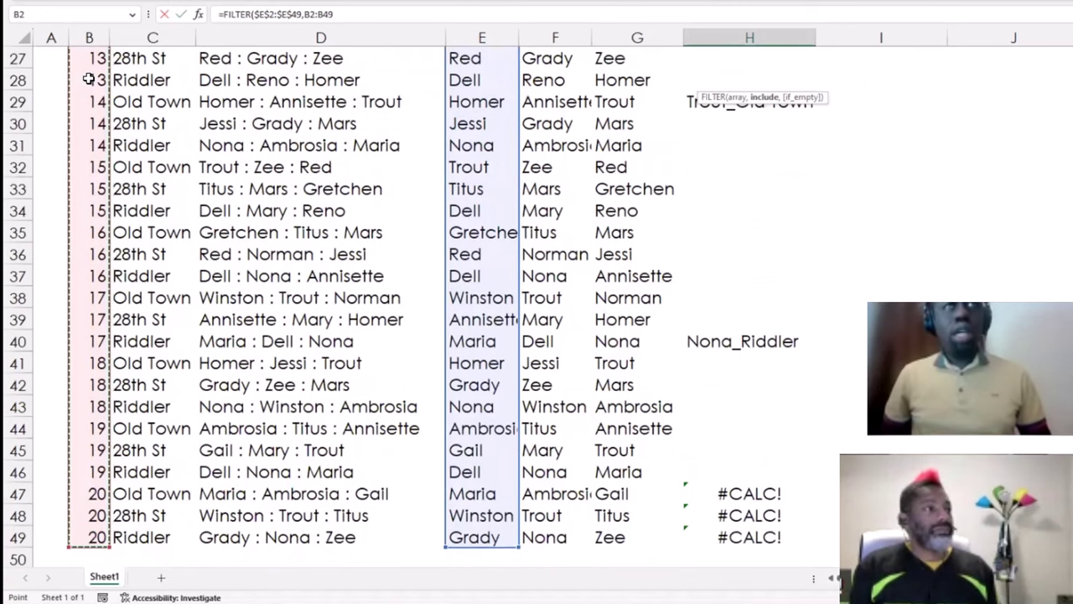
key("F4")
type("=")
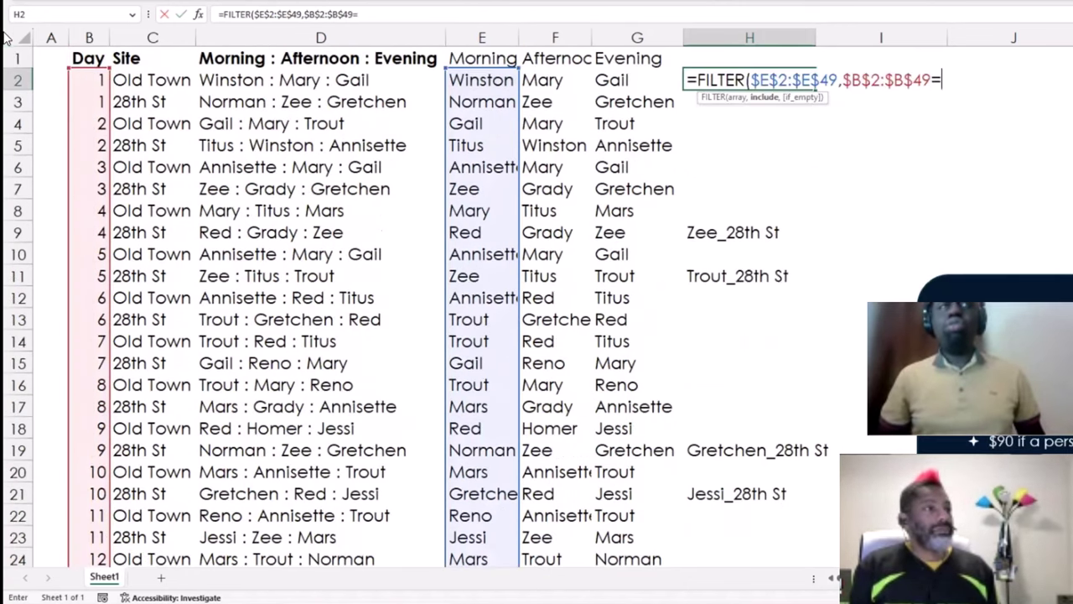
left_click(88, 76)
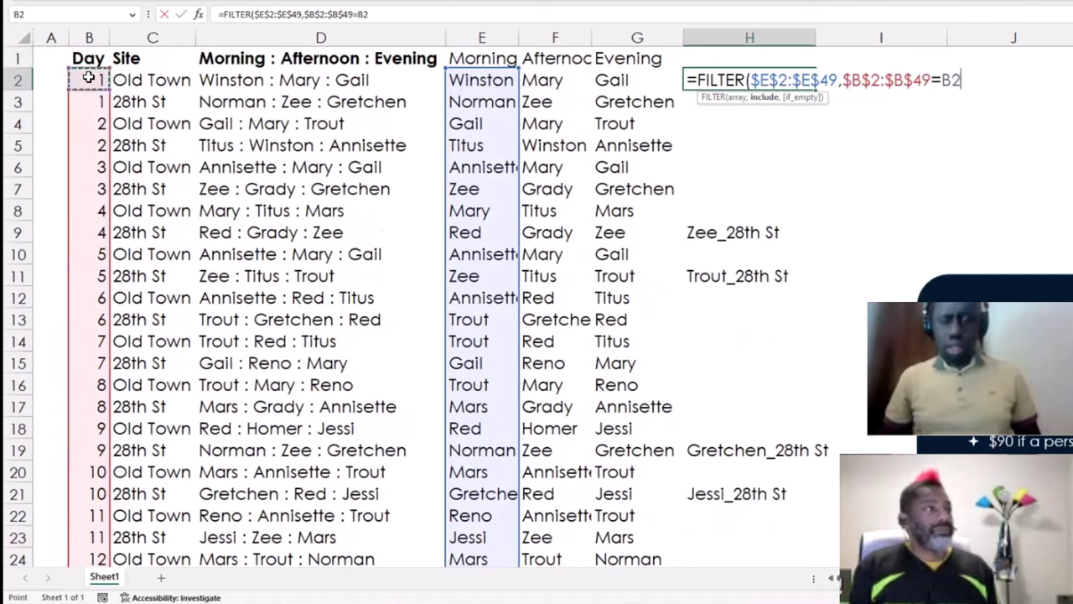
type("+1")
key("ctrl+Return")
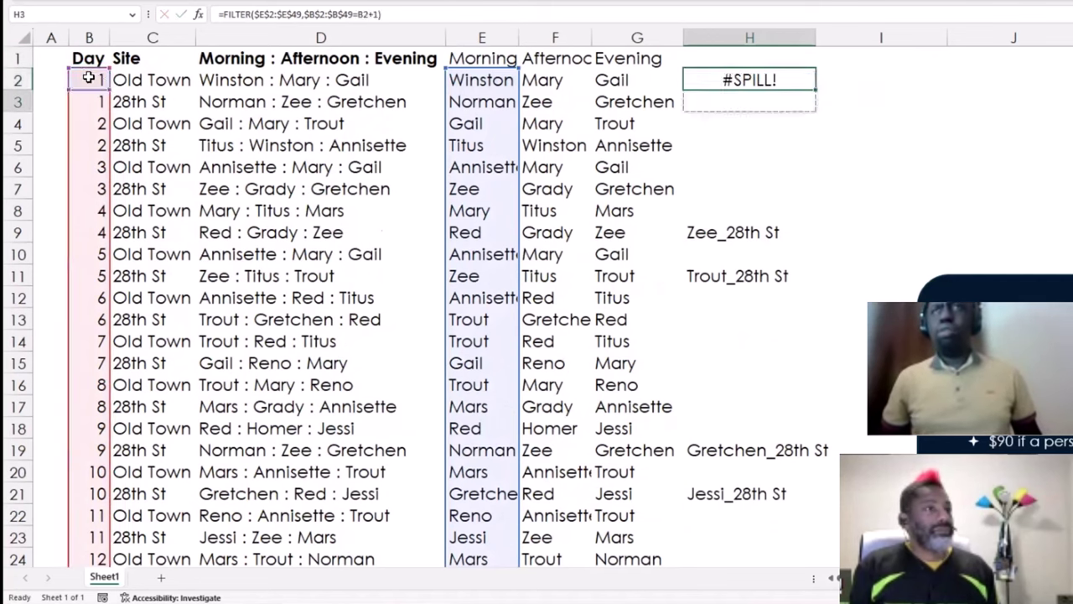
Clear the old results in H3:H49 so H2's FILTER spills Gail and Titus.
left_click(716, 96)
key("ctrl+shift+Down")
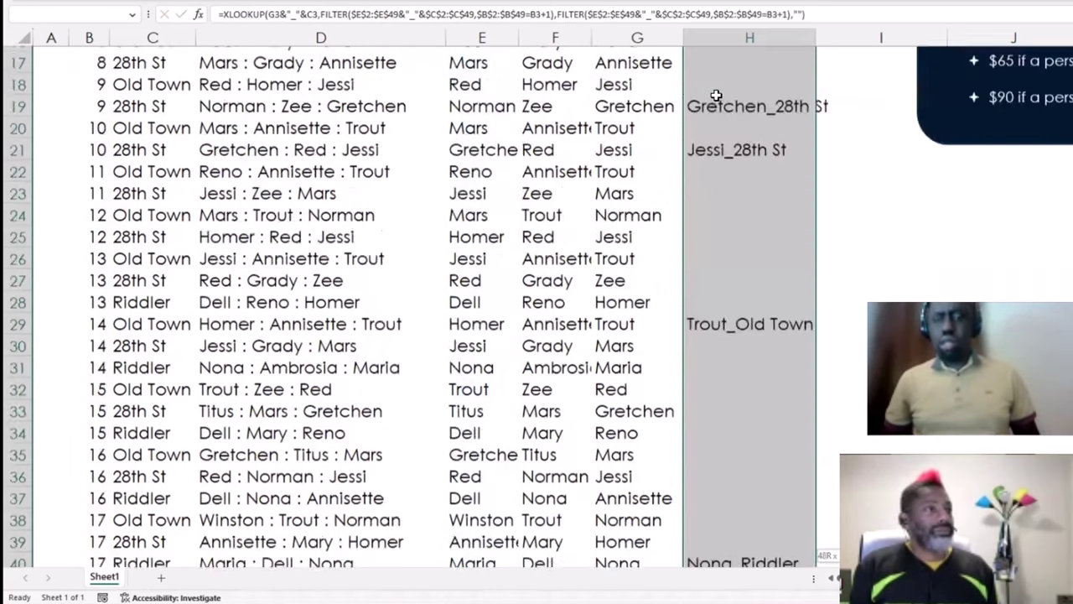
key("Delete")
key("Up")
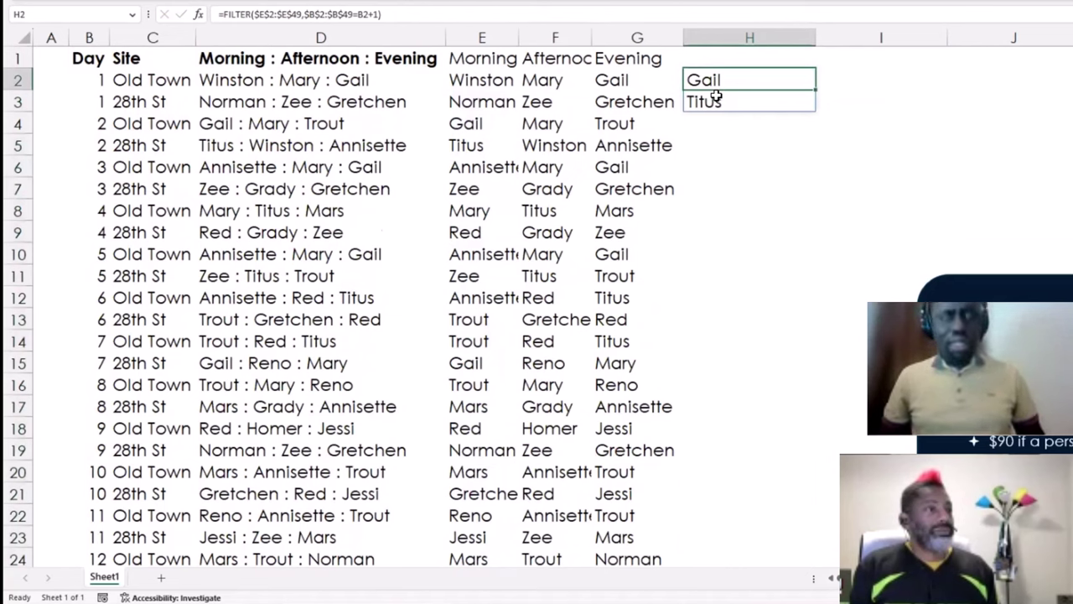
Copy the H2 FILTER formula into H5 so it lists Annisette and Zee.
key("ctrl+c")
key("Down")
key("Down")
key("Down")
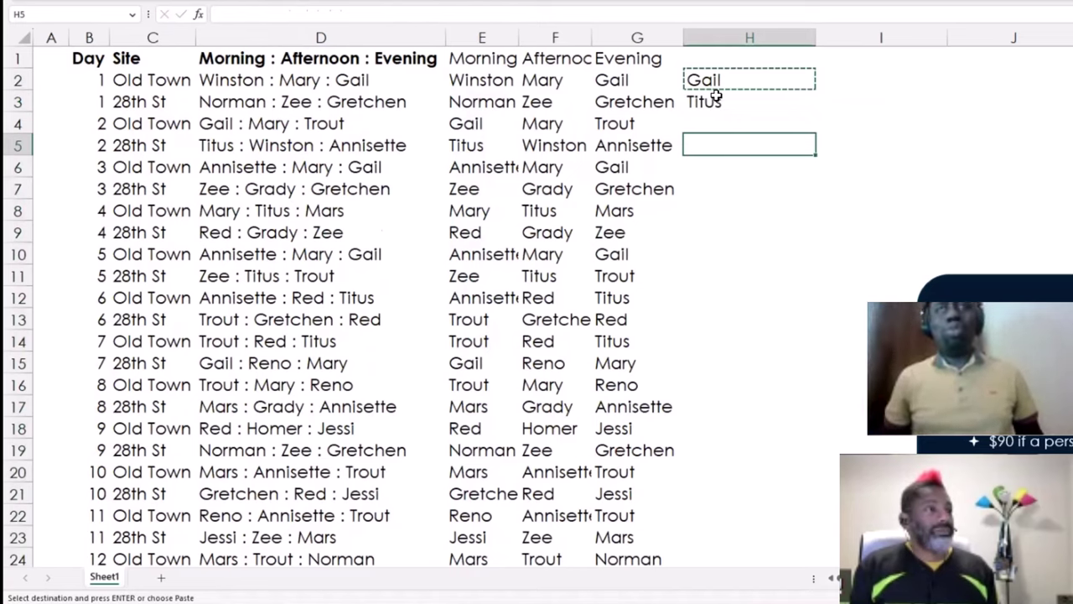
key("ctrl+v")
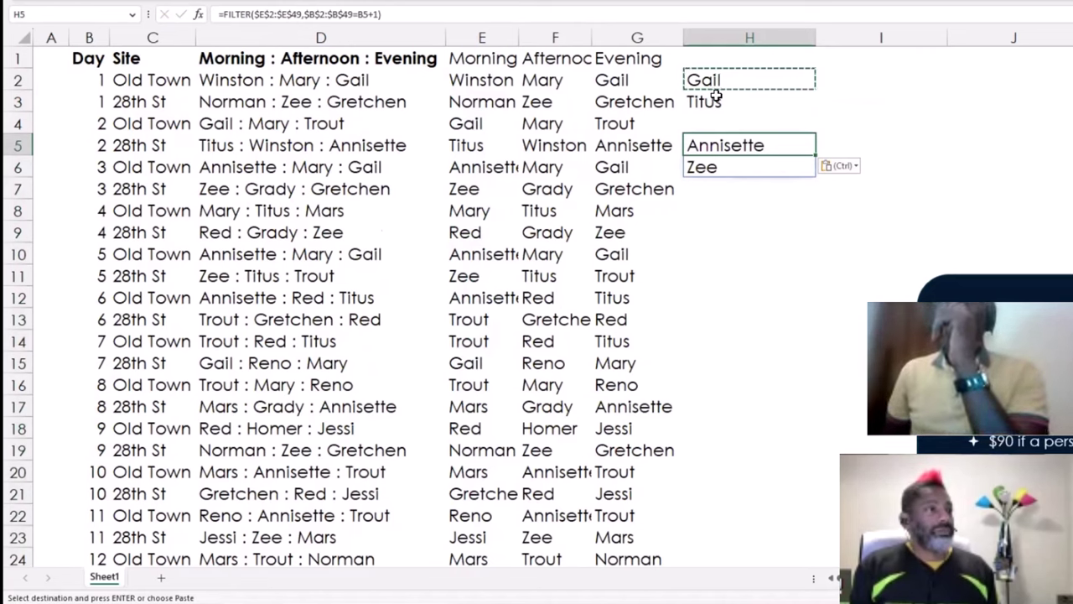
double_click(780, 144)
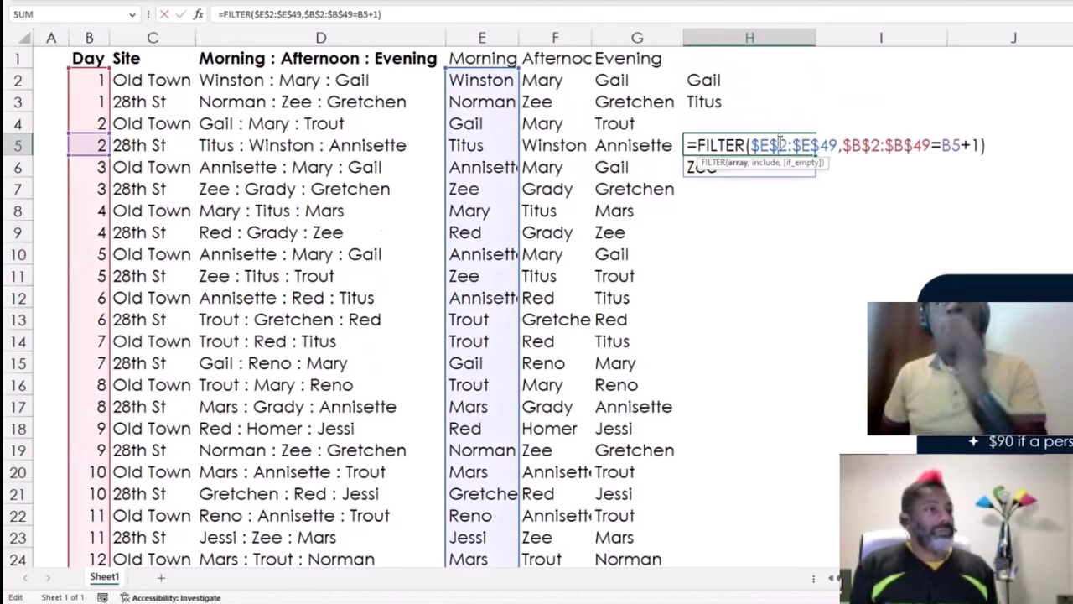
key("Escape")
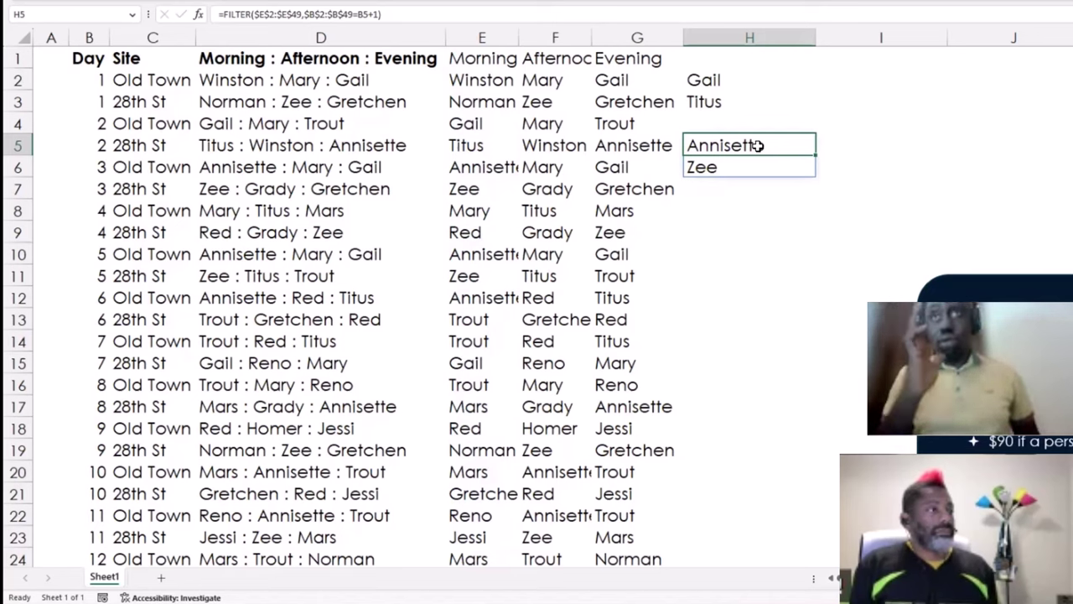
left_click(728, 82)
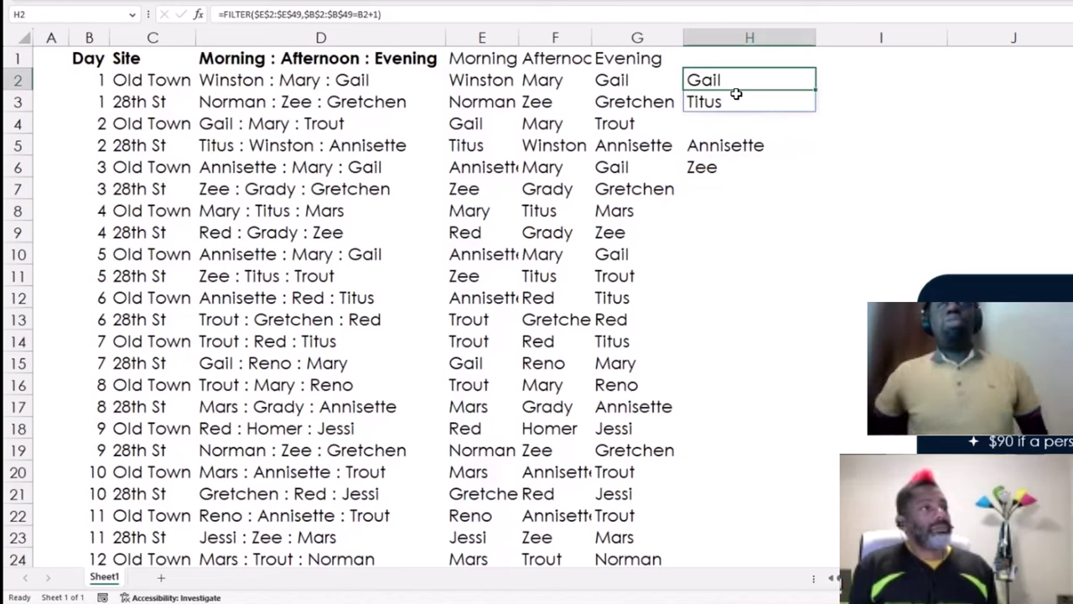
left_click(300, 14)
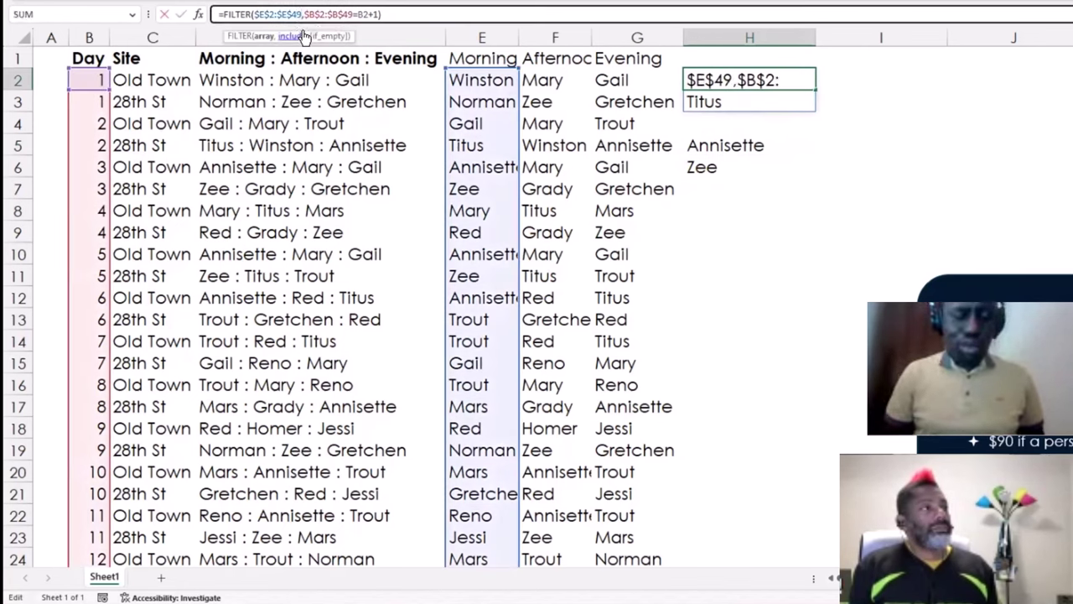
type("&\"_")
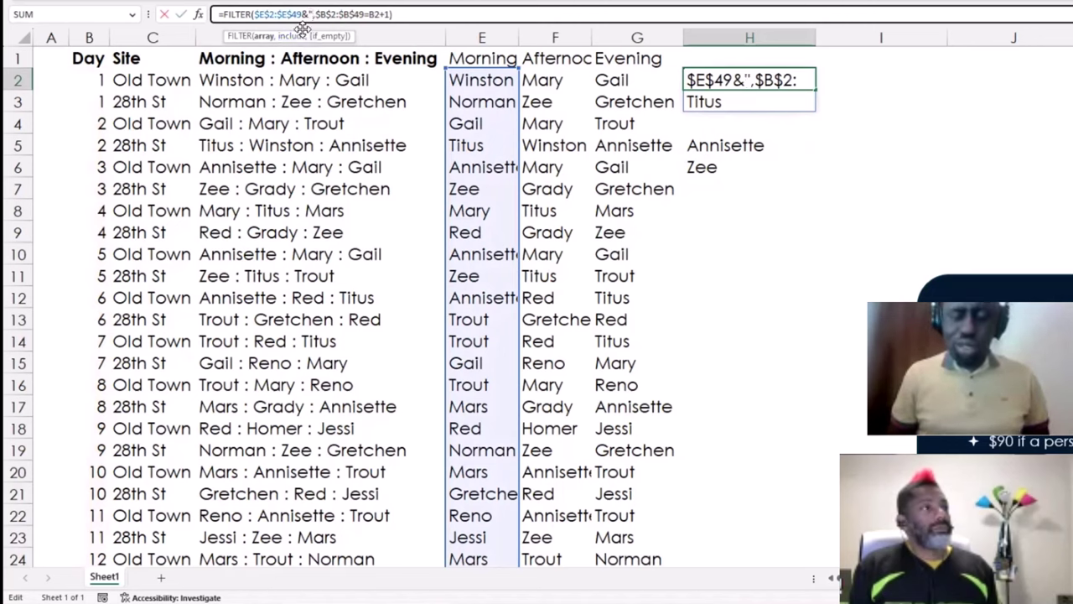
type("\"")
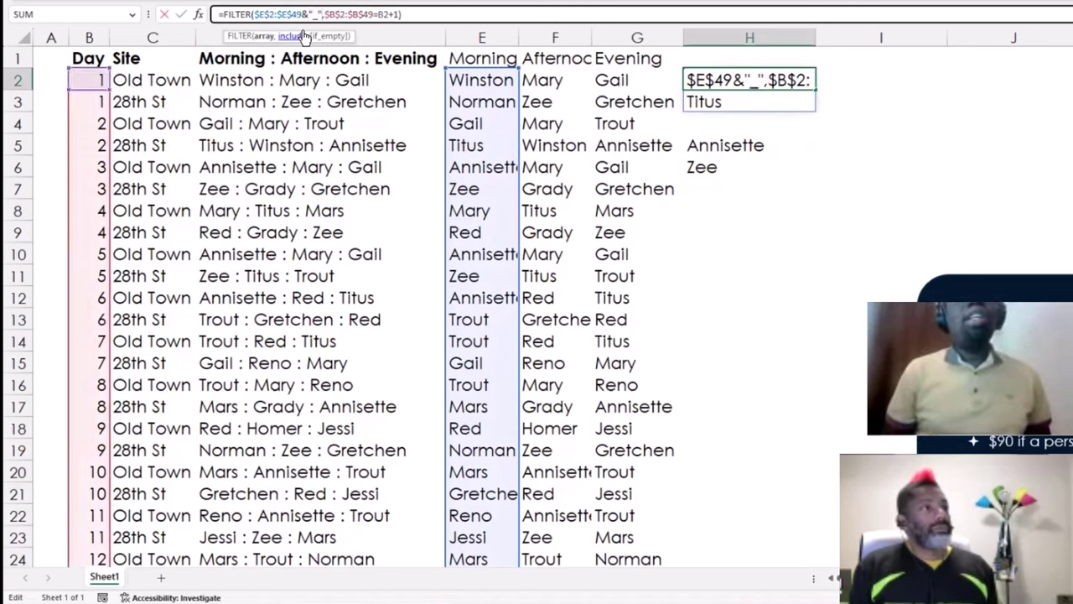
type("&")
left_click(147, 80)
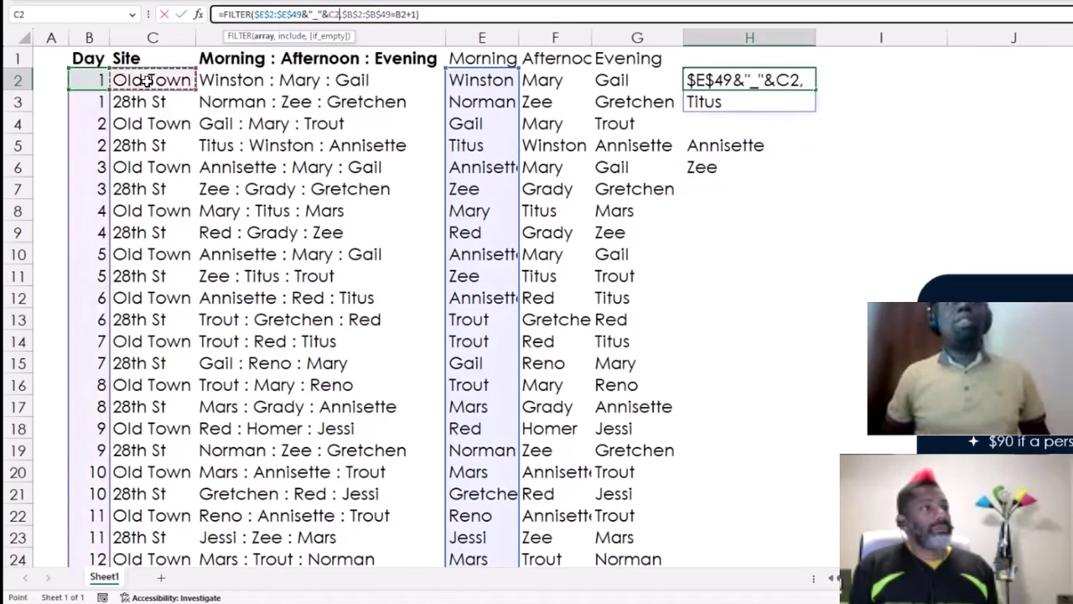
key("shift+Right")
key("shift+Right")
key("shift+Right")
key("shift+Right")
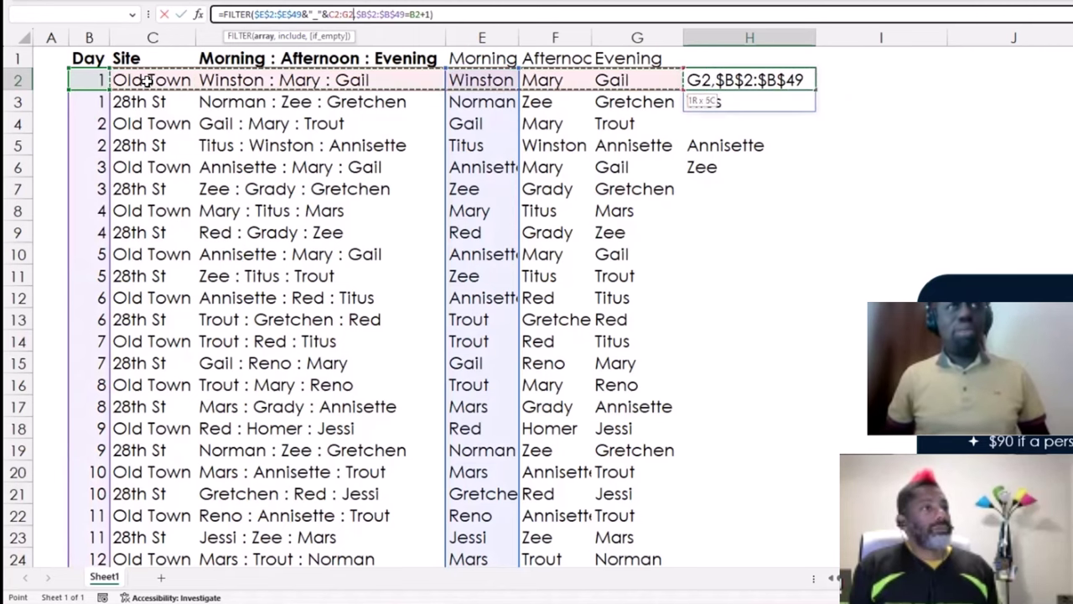
left_click(147, 80)
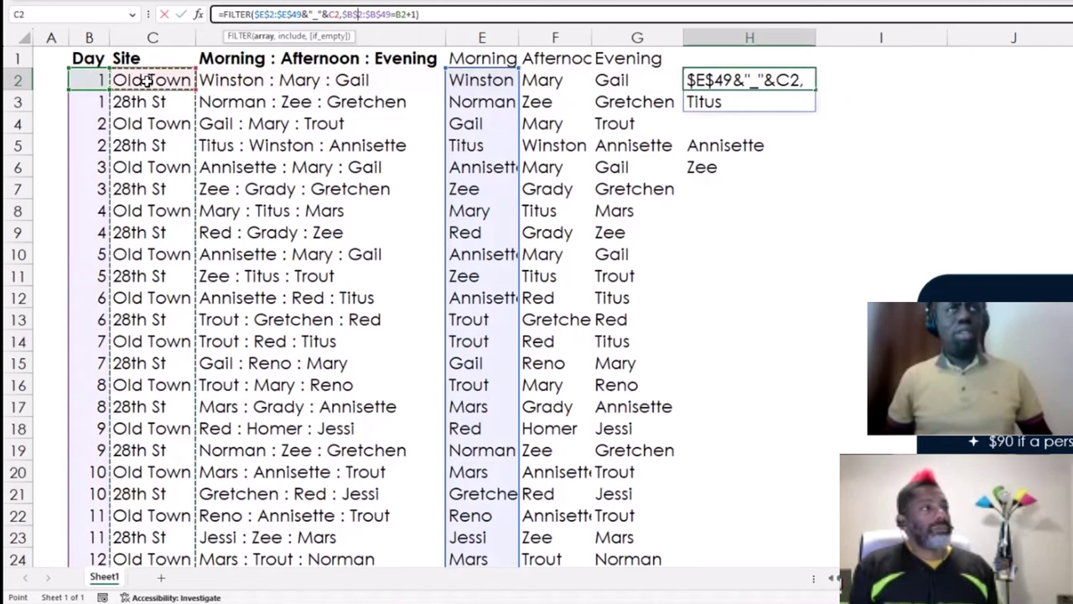
key("ctrl+shift+Down")
key("F4")
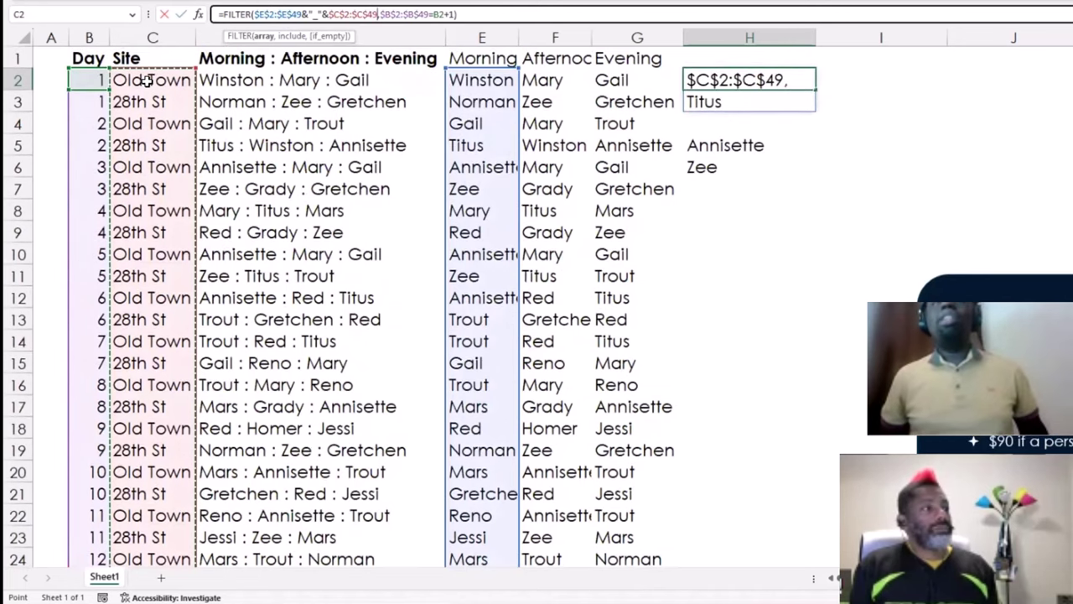
key("ctrl+Return")
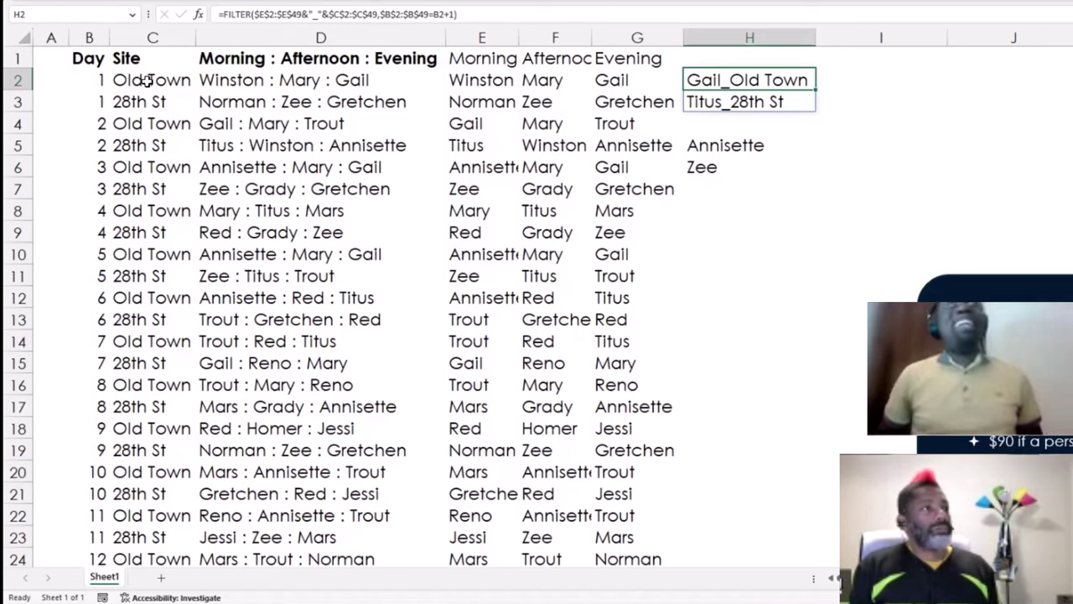
key("ctrl+z")
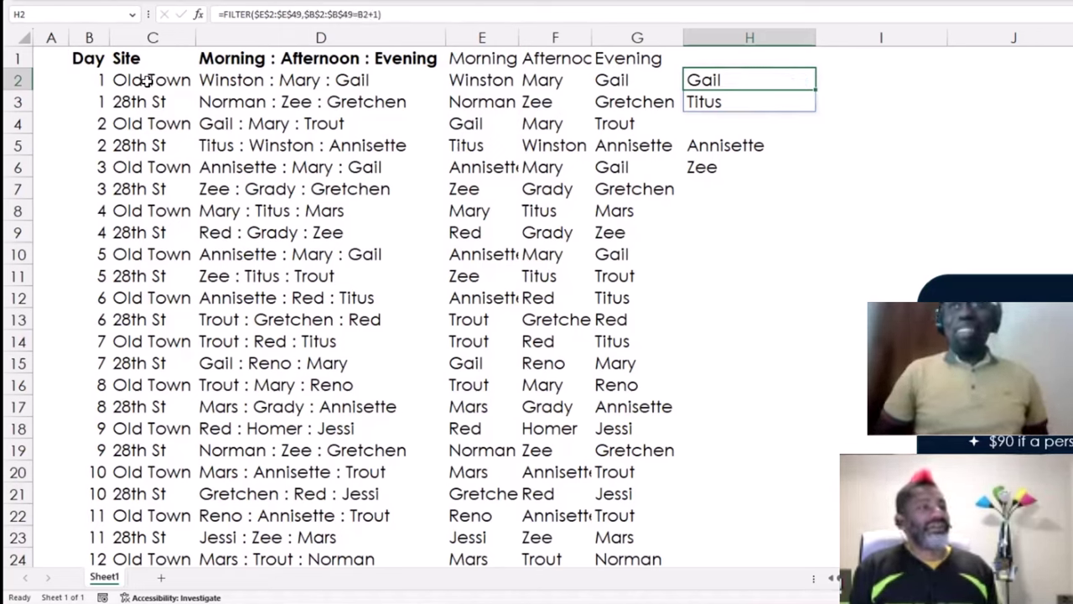
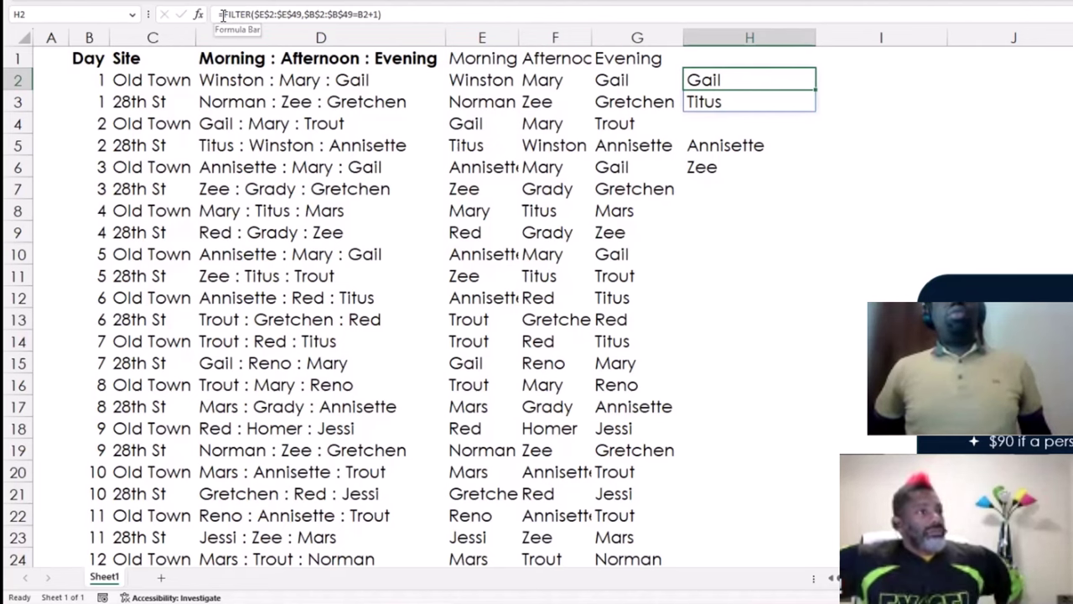
Insert XLOOKUP( at the start of H2's FILTER formula, undoing an accidental overwrite.
left_click(267, 15)
left_click_drag(220, 15, 386, 16)
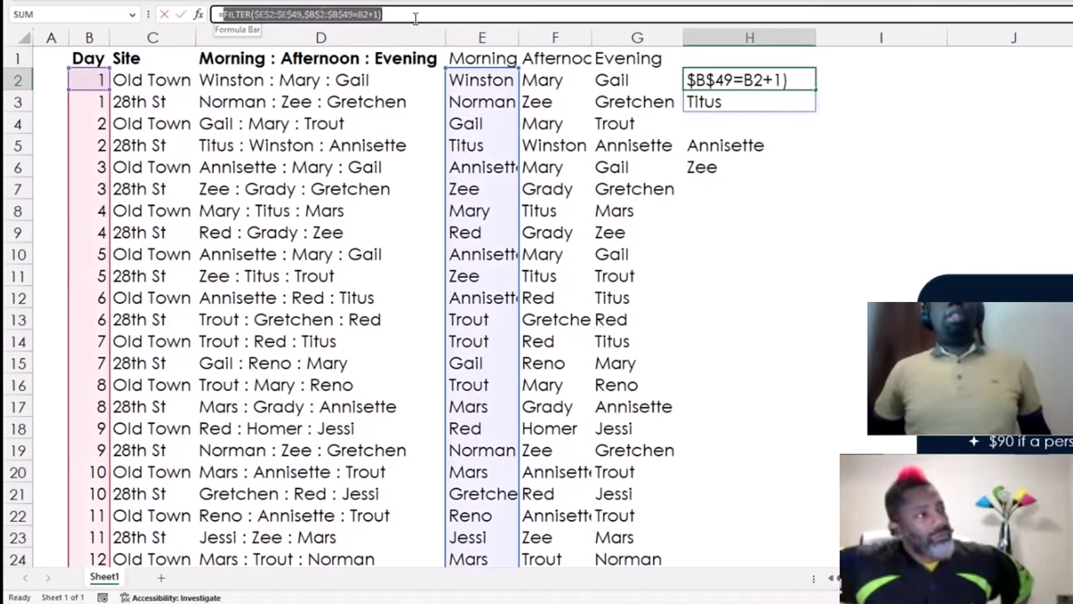
type("=c")
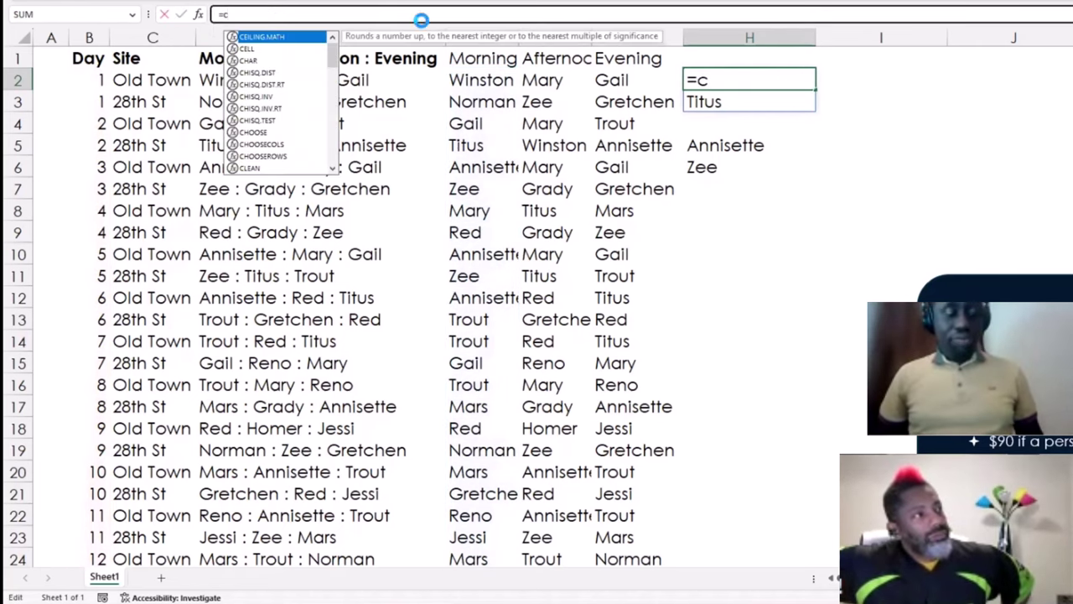
key("ctrl+z")
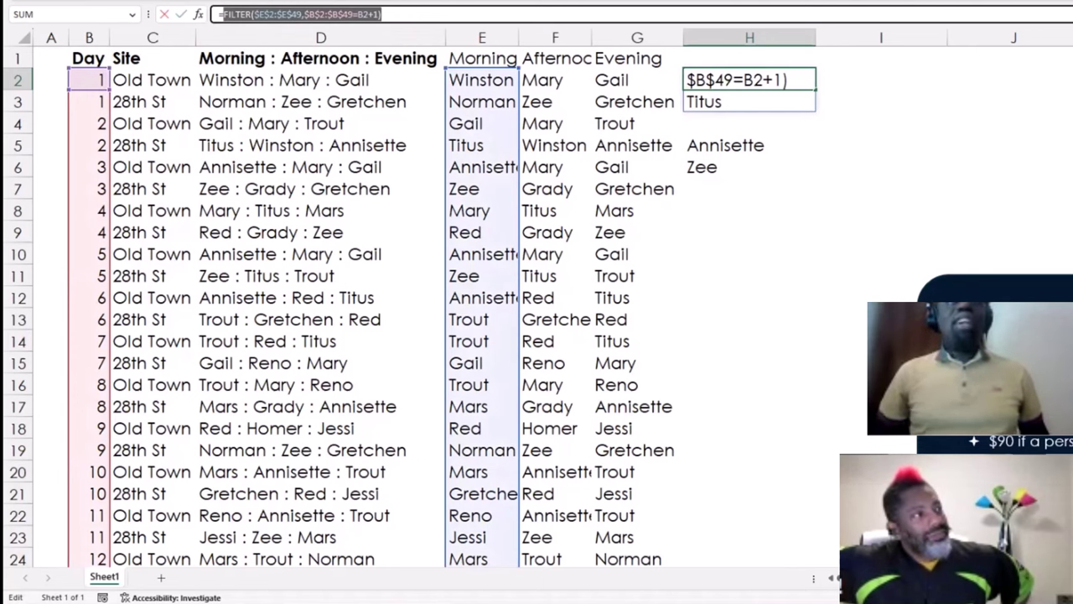
left_click(220, 14)
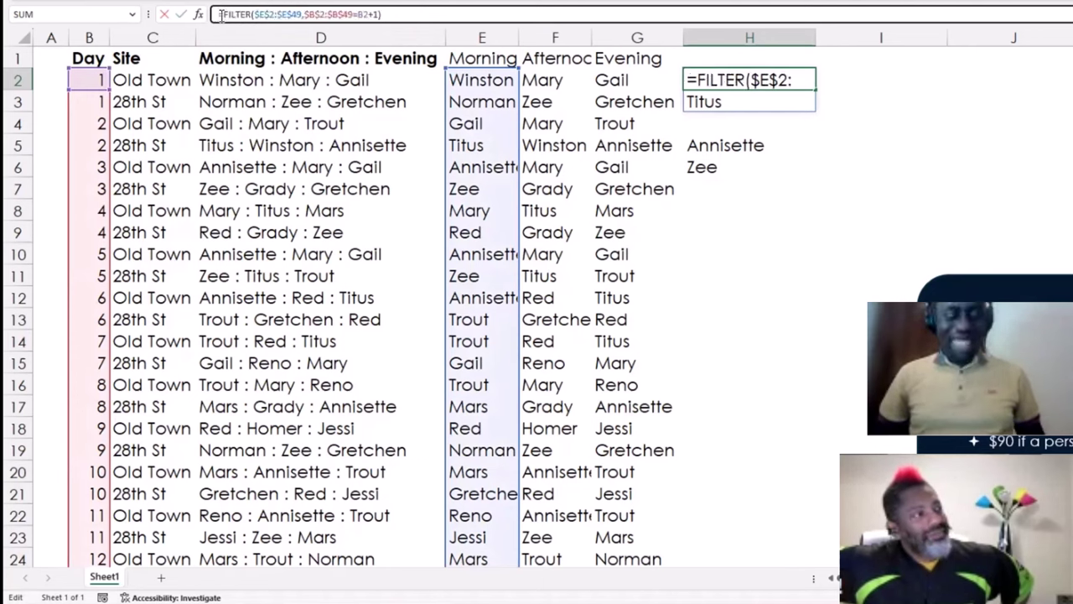
type("xloo")
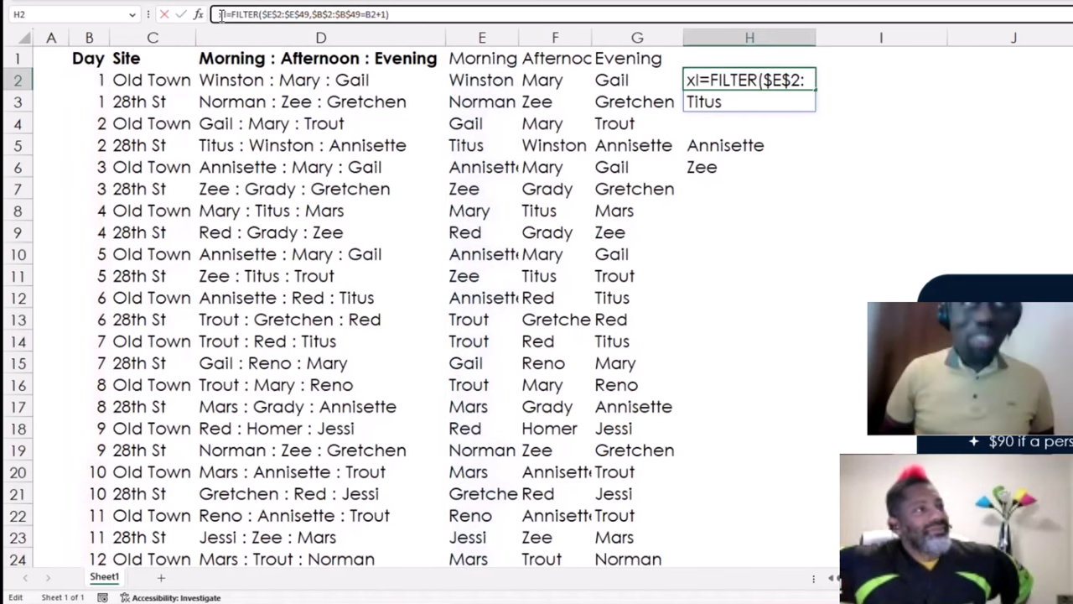
key("BackSpace")
key("BackSpace")
key("BackSpace")
key("BackSpace")
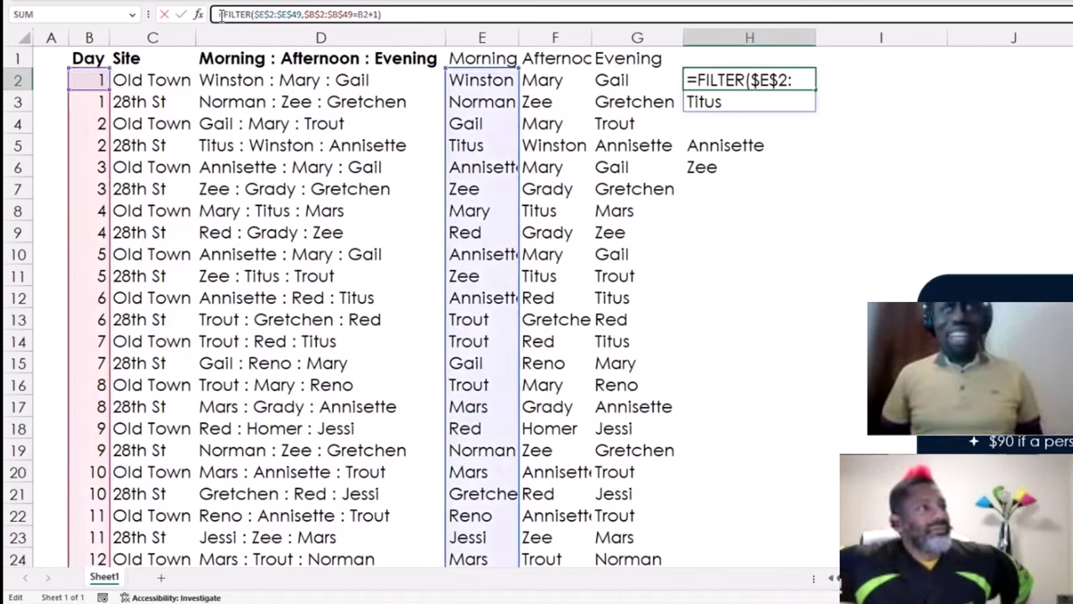
type("xloo")
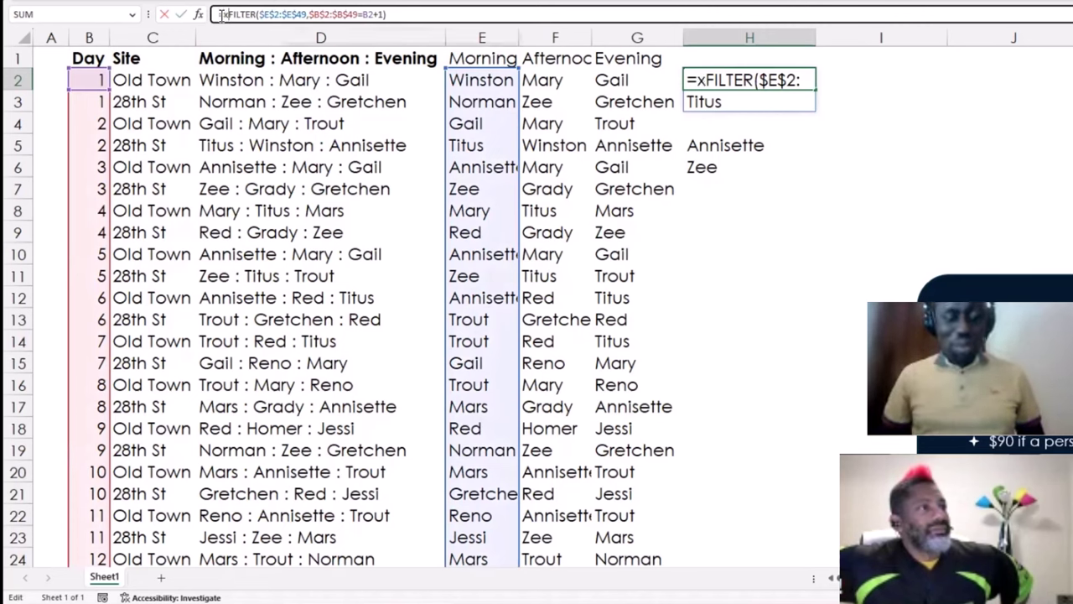
key("Tab")
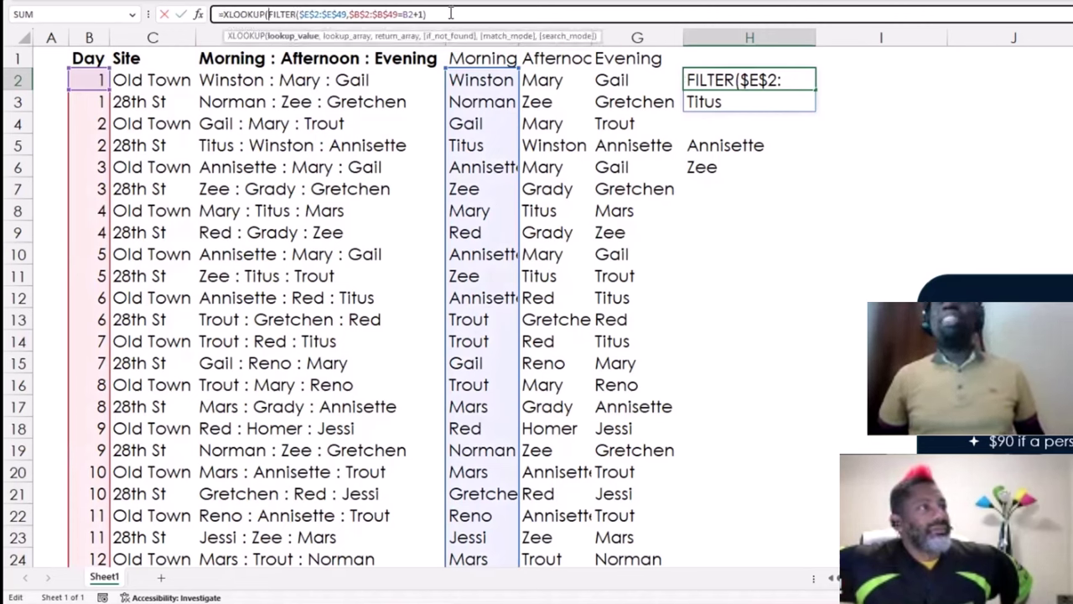
Use G2 as the XLOOKUP value and paste a copy of the FILTER expression as the return array.
left_click(625, 79)
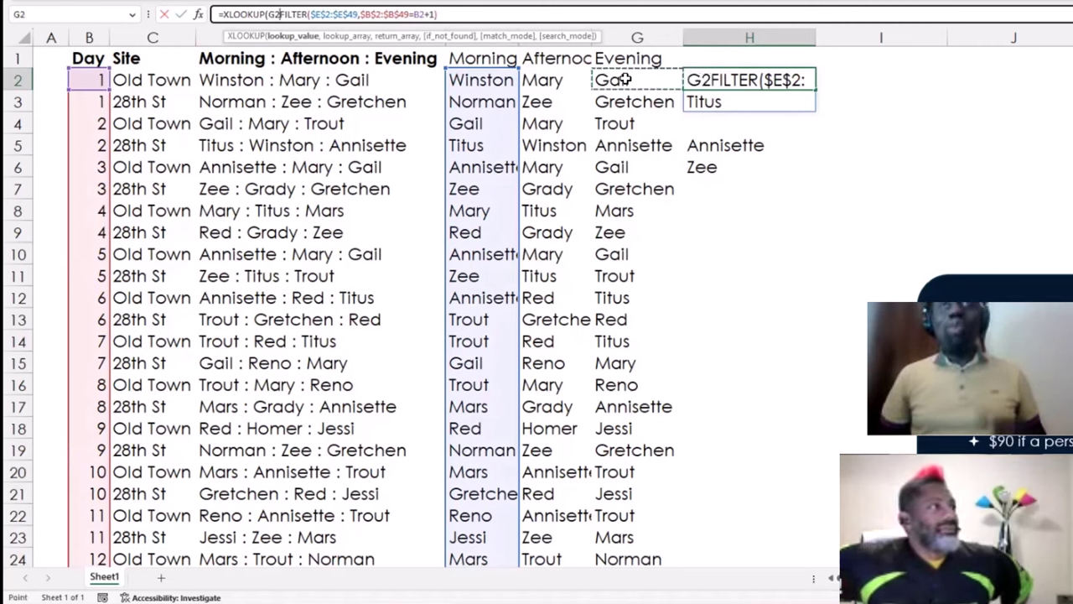
type(",")
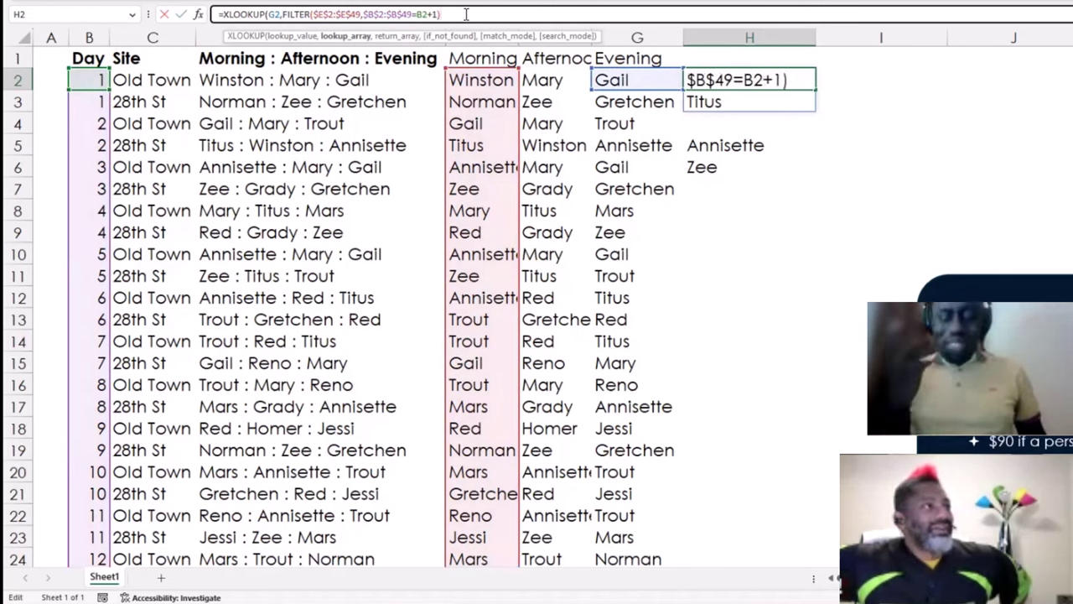
type(",")
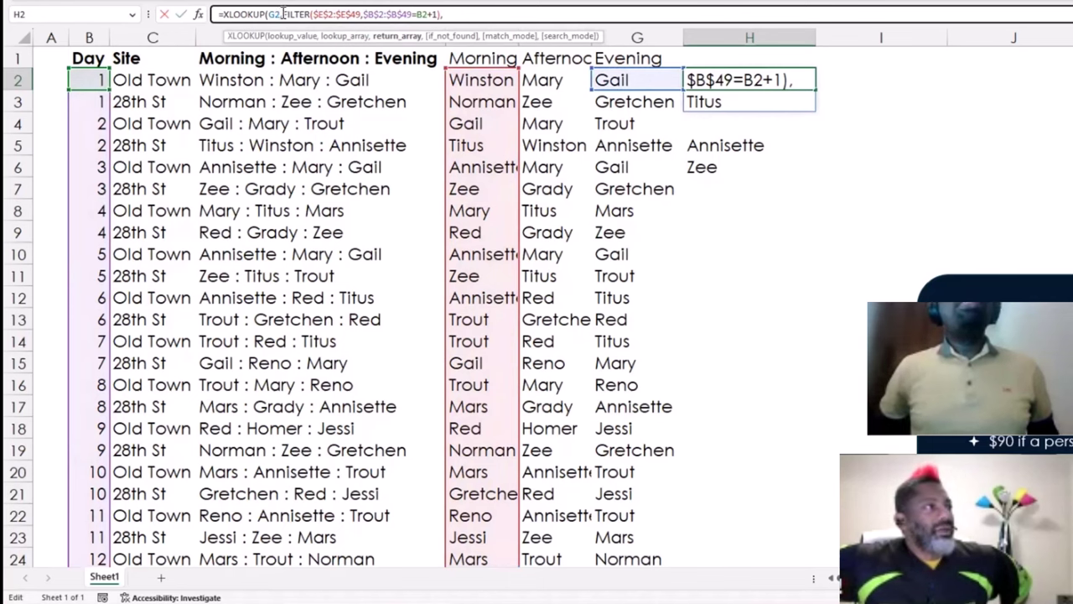
left_click_drag(284, 14, 438, 23)
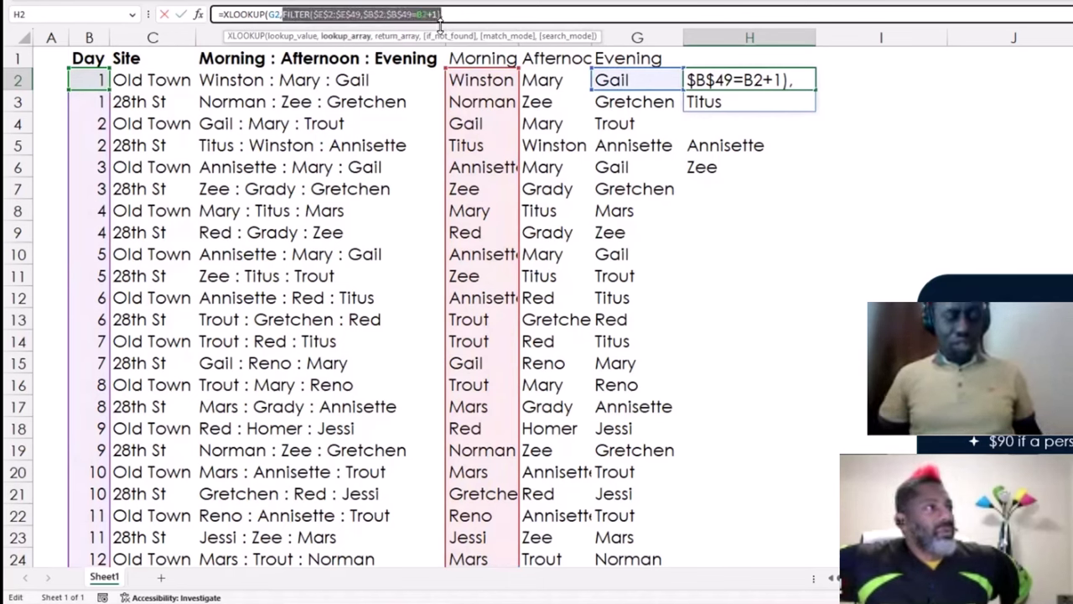
key("ctrl+c")
left_click(483, 17)
key("ctrl+v")
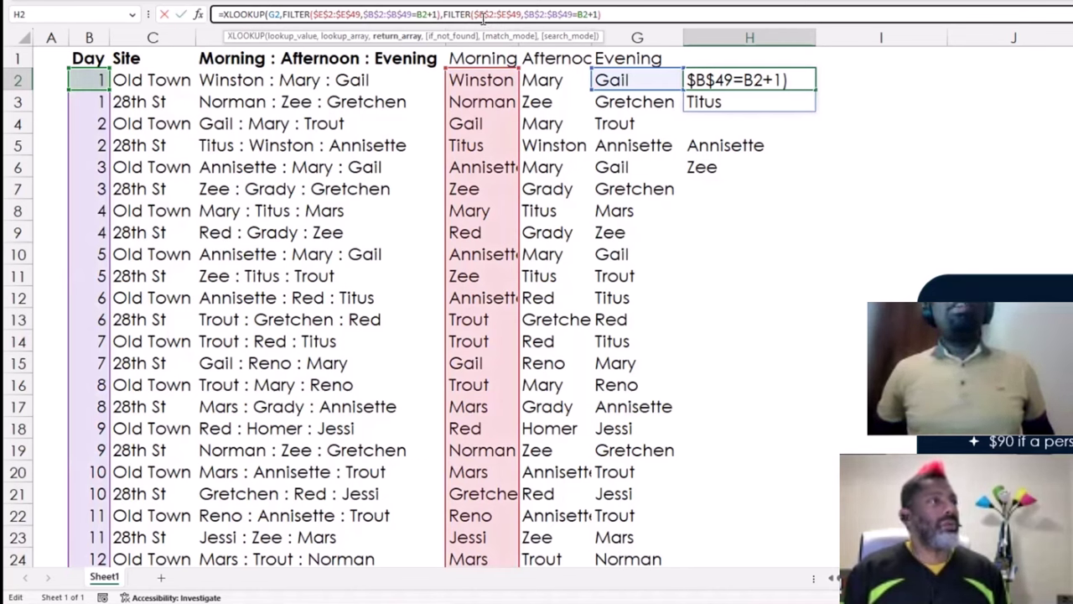
Change the second FILTER's range from column E to column C, then close and commit the XLOOKUP.
left_click(483, 15)
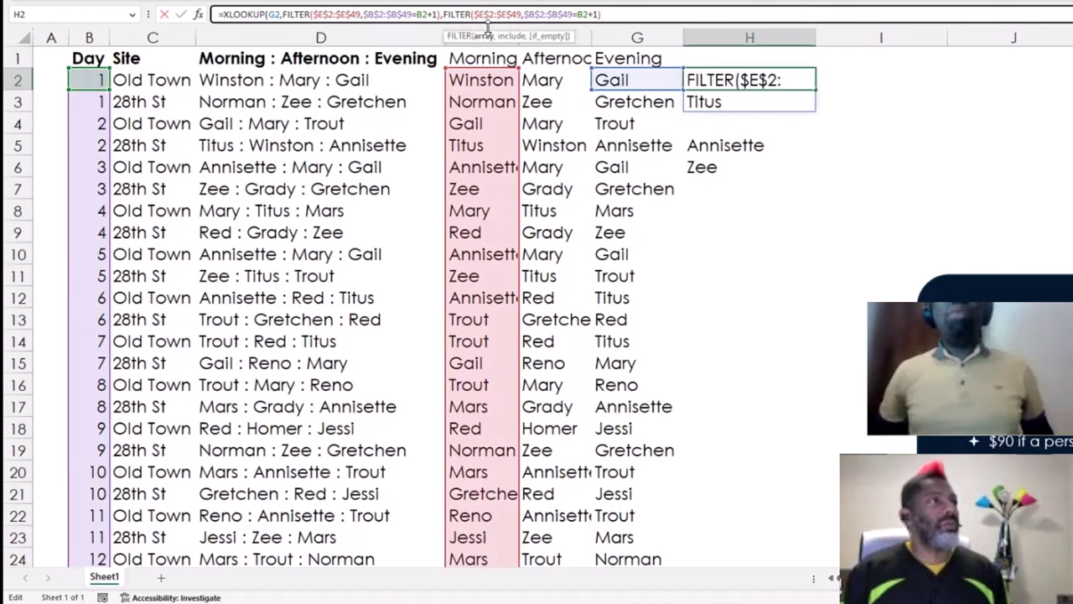
key("BackSpace")
type("C")
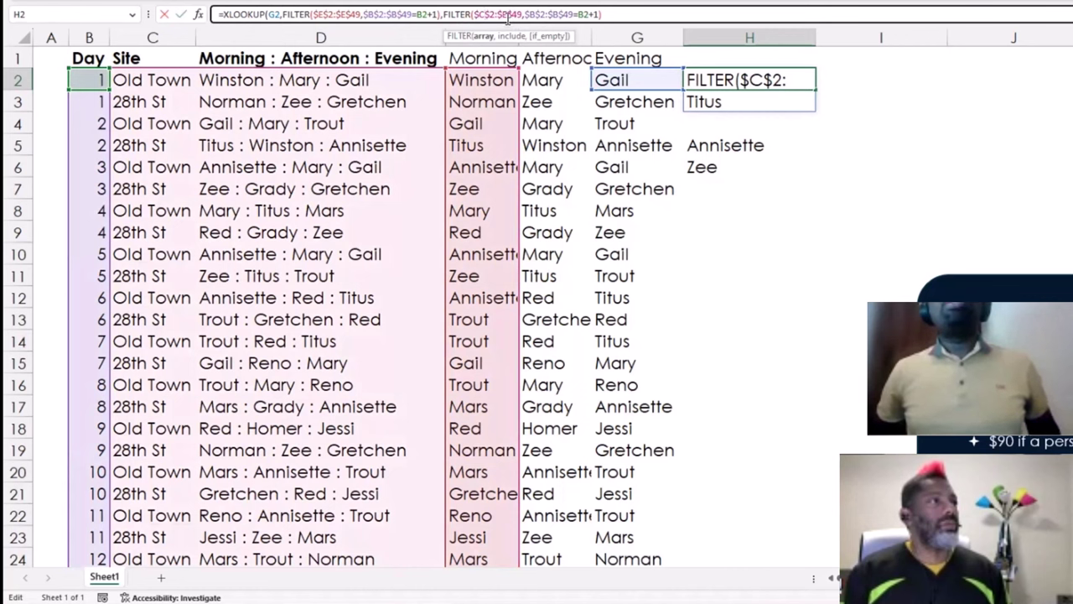
key("Right")
key("Right")
key("Right")
key("Right")
key("Right")
key("BackSpace")
type("C")
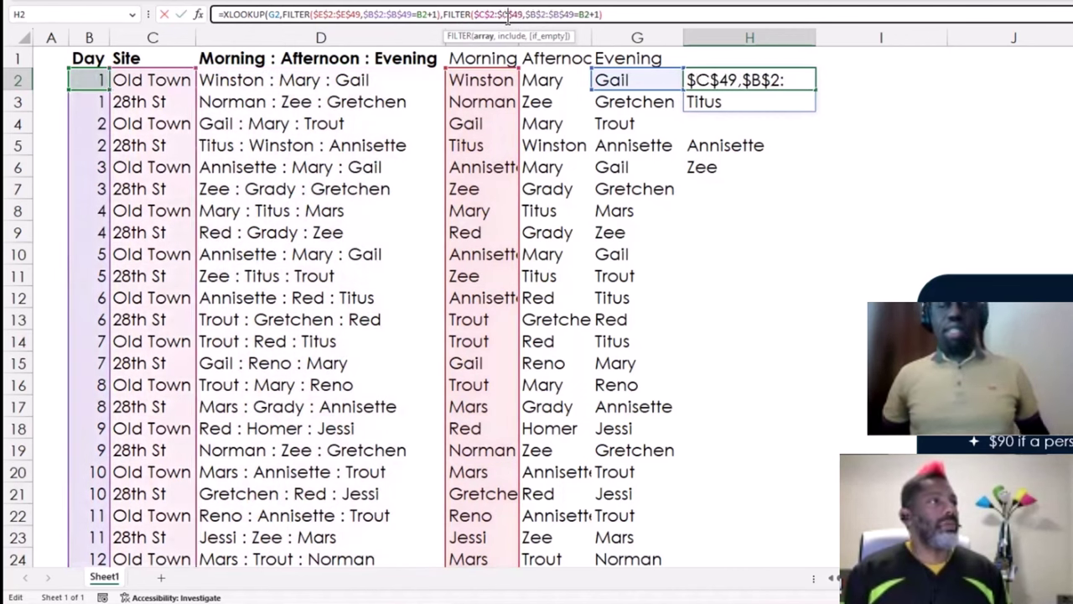
left_click(627, 15)
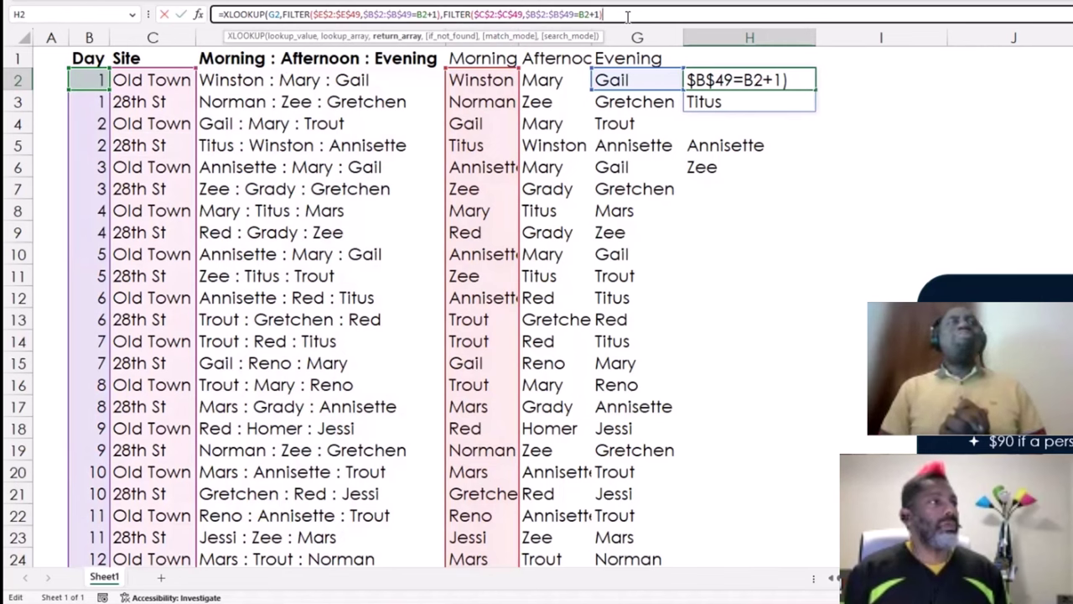
type(")")
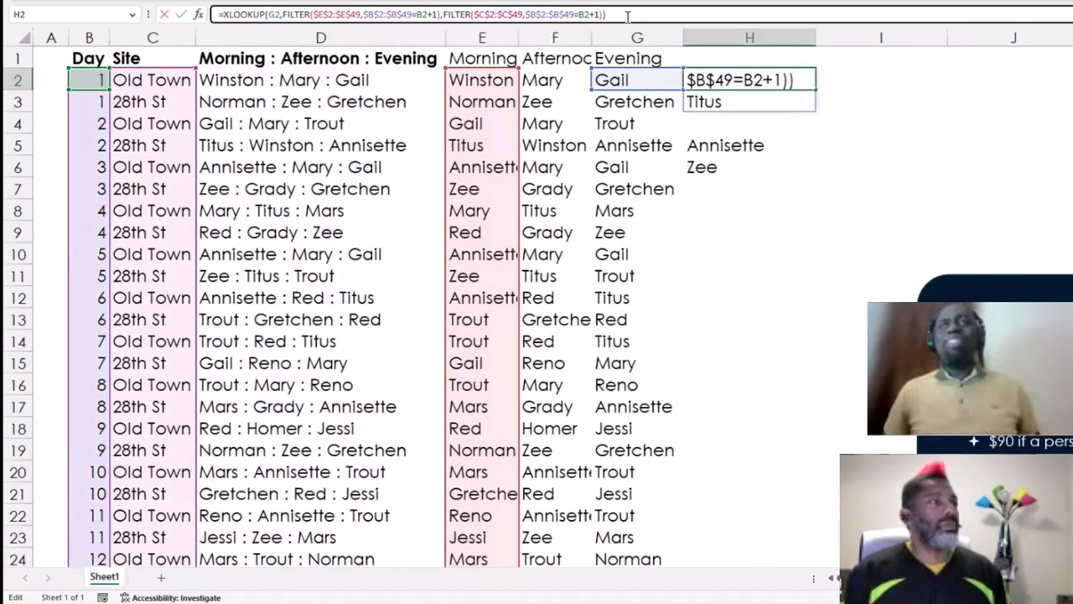
key("Return")
key("Up")
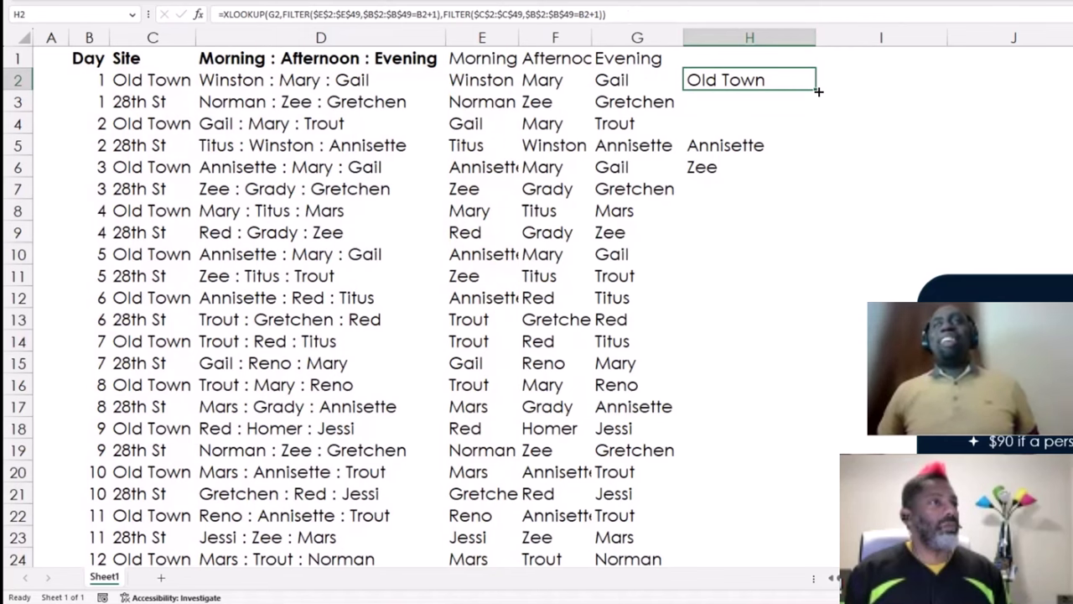
Fill the lookup down column H, then add "" as H2's if_not_found argument.
left_click_drag(818, 92, 761, 525)
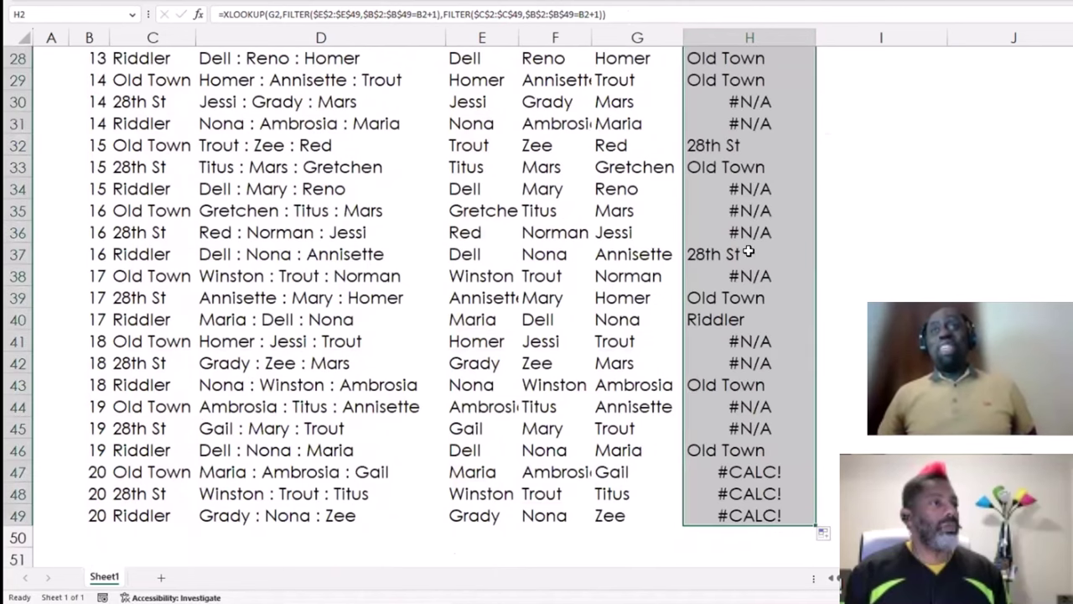
left_click(755, 214)
key("ctrl+Up")
key("ctrl+Up")
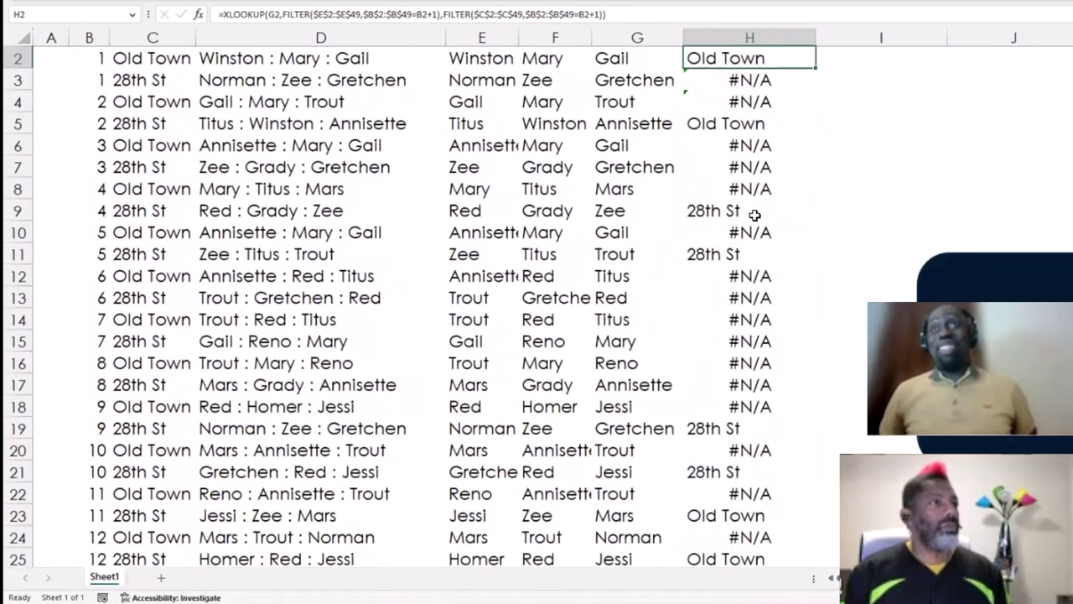
key("Down")
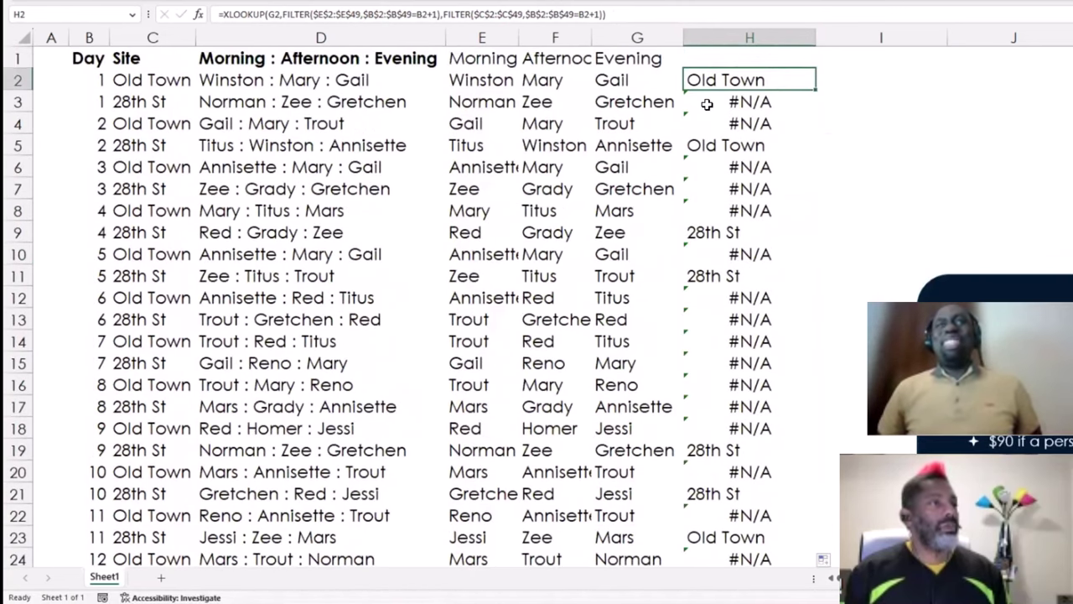
left_click(607, 16)
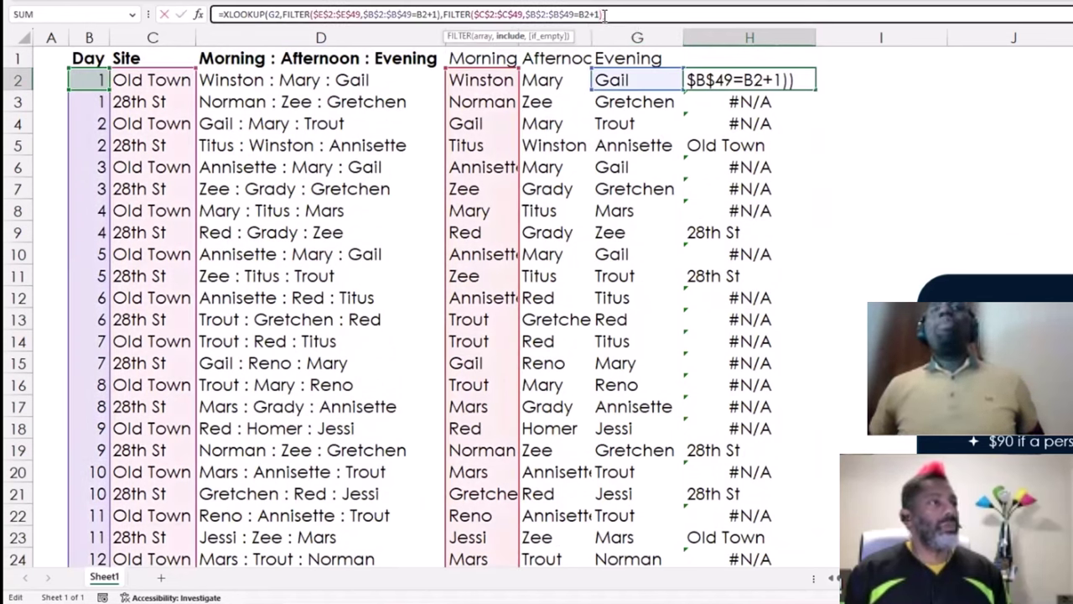
type(",\"\"")
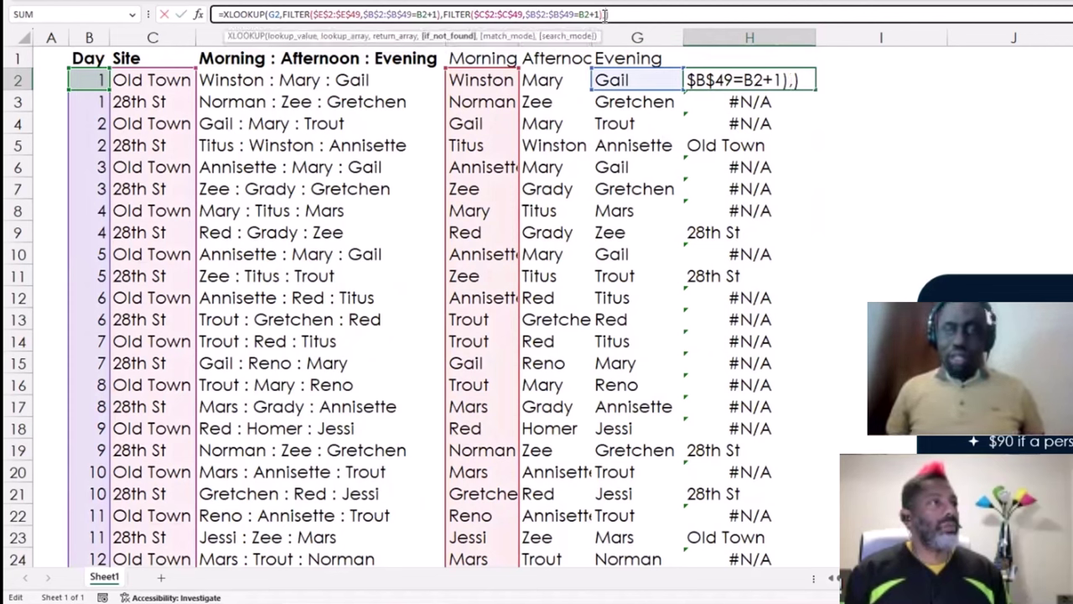
key("ctrl+Return")
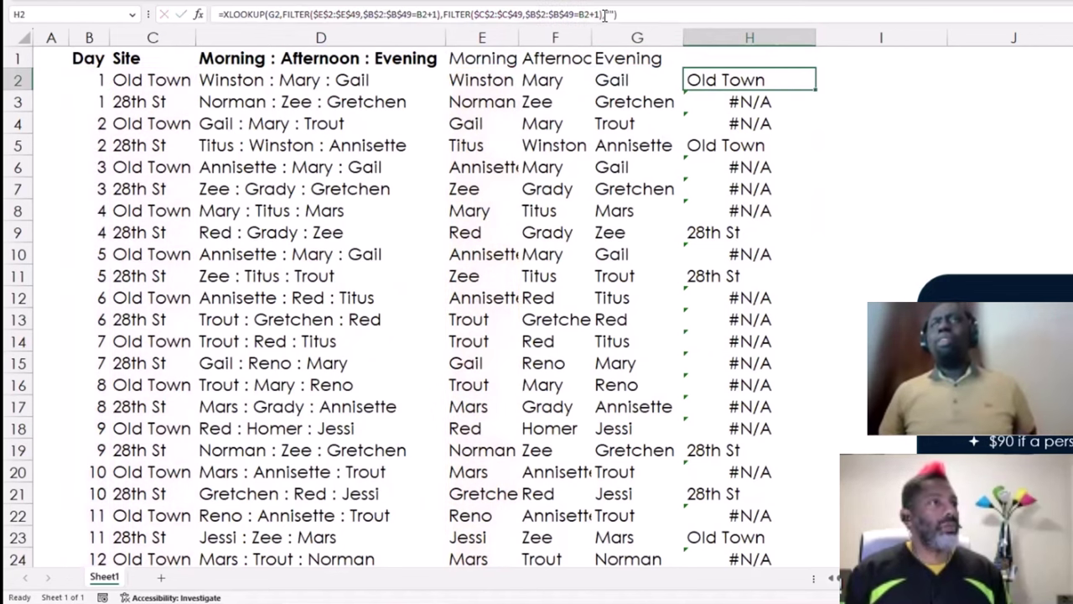
Copy the corrected lookup down column H and check the results in H5 and G5.
double_click(818, 90)
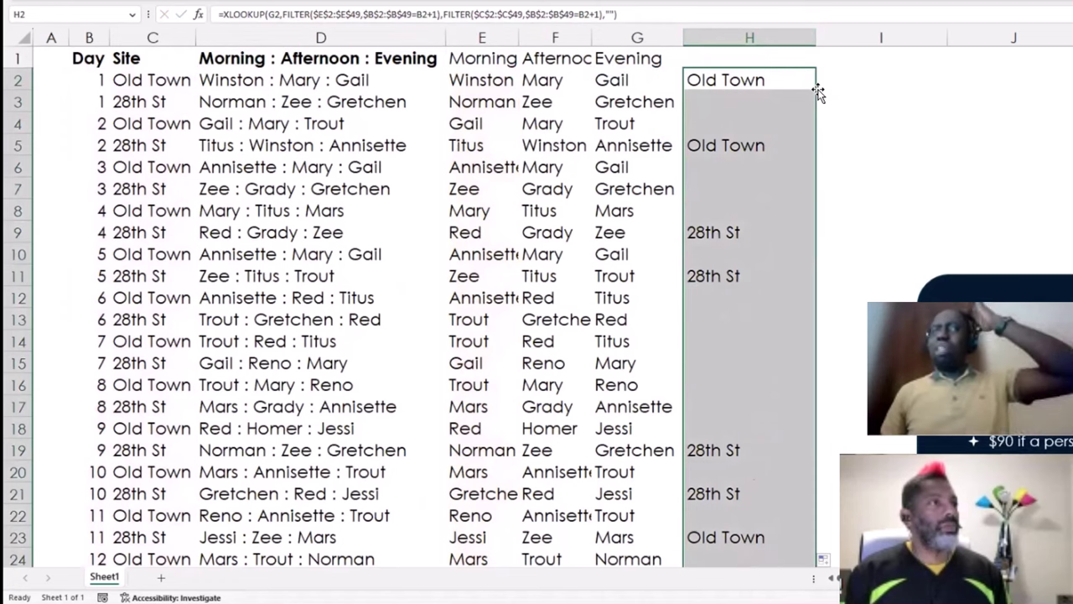
left_click(743, 141)
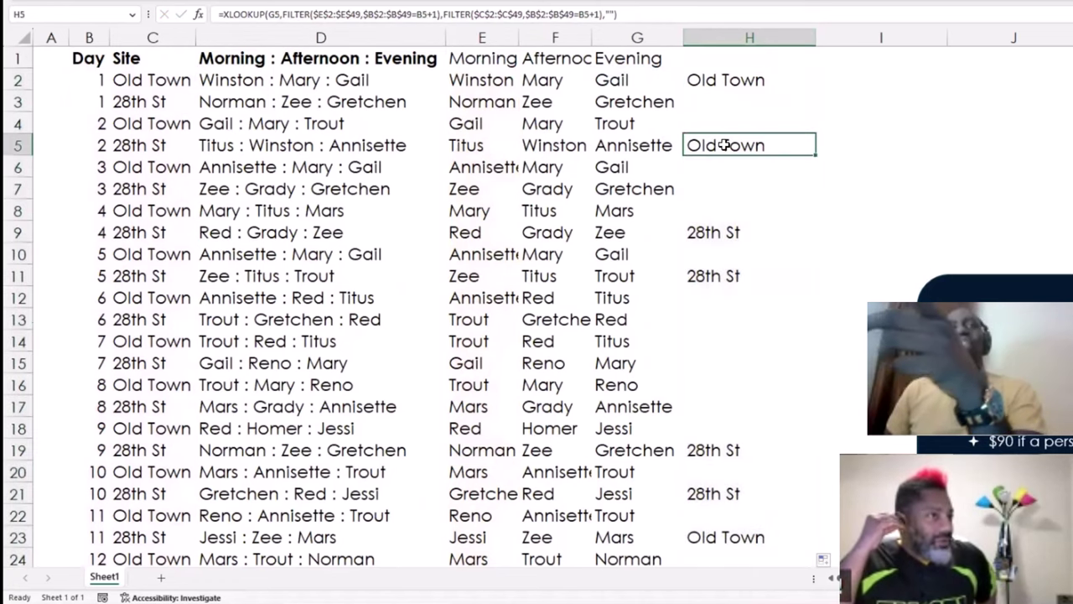
left_click(637, 147)
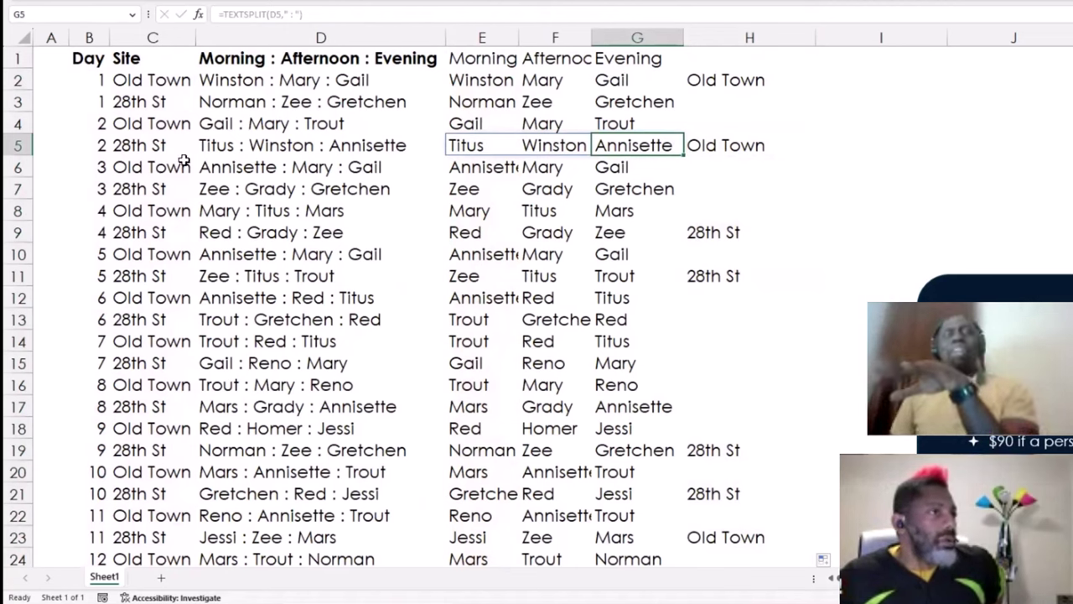
left_click(725, 81)
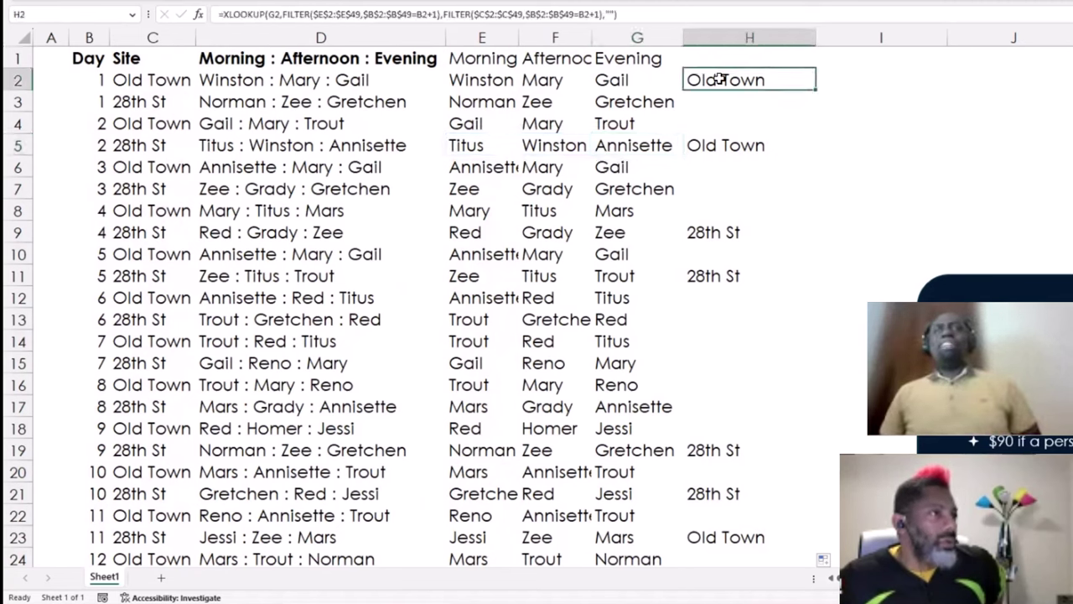
left_click(642, 15)
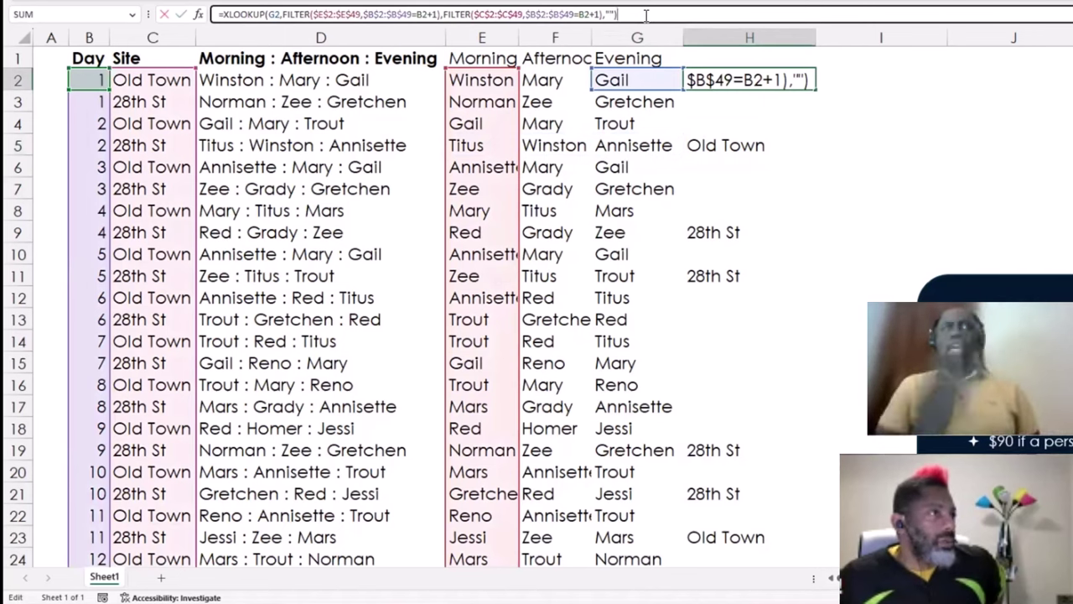
Wrap H2's lookup in IF(...=C2,65,90) and commit it.
left_click(222, 15)
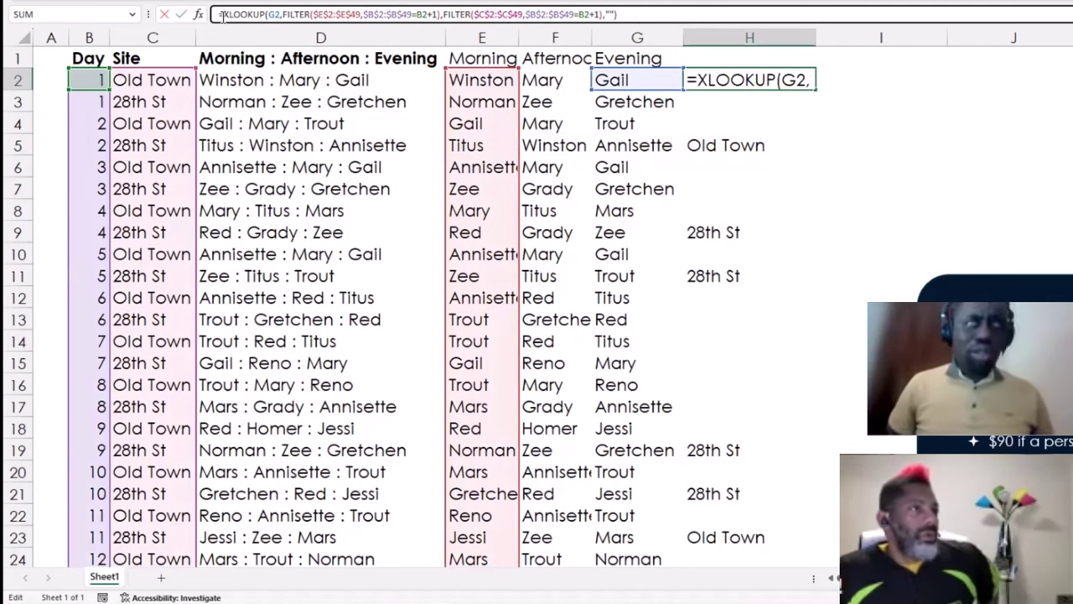
type("if")
key("Tab")
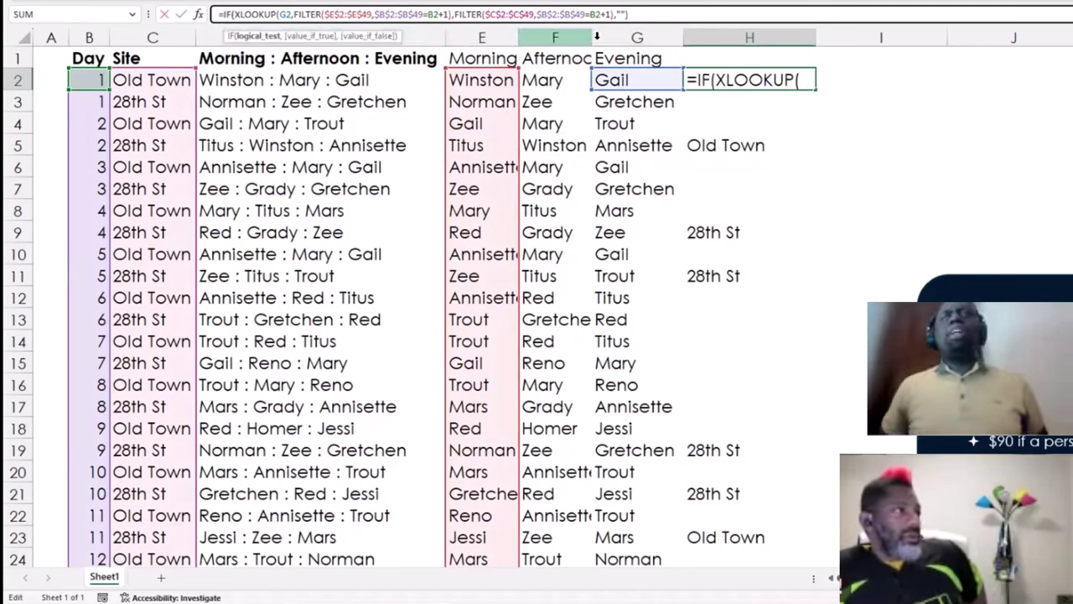
left_click(667, 15)
type("=")
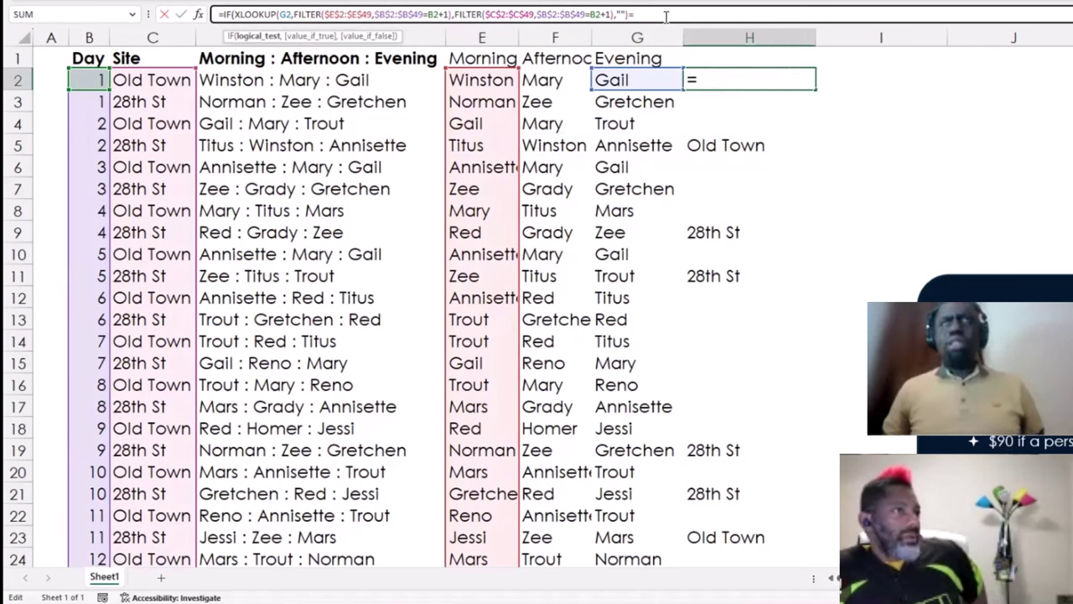
left_click(134, 80)
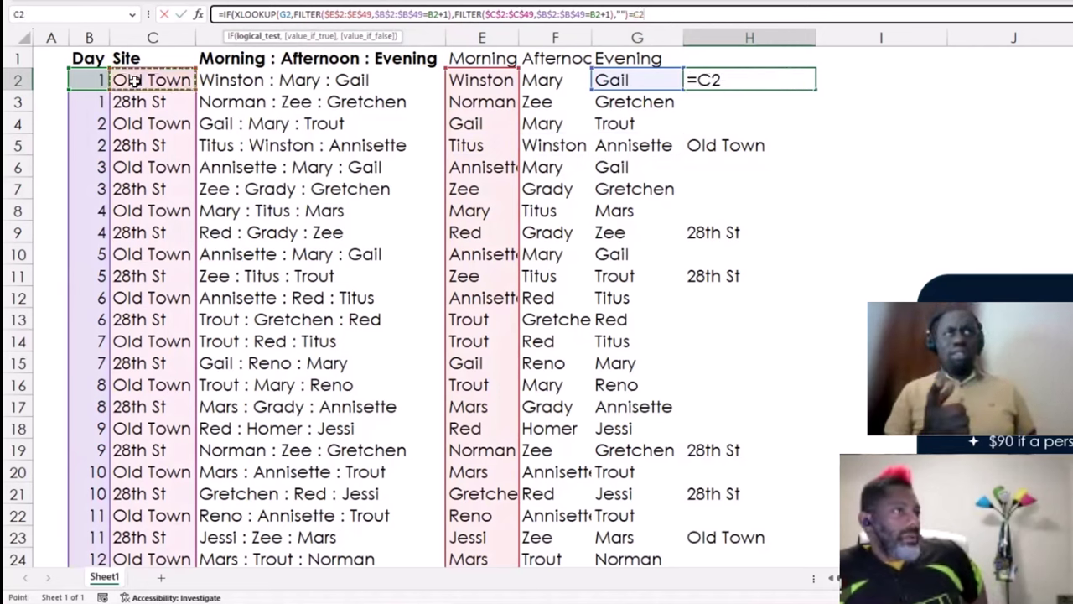
type(",")
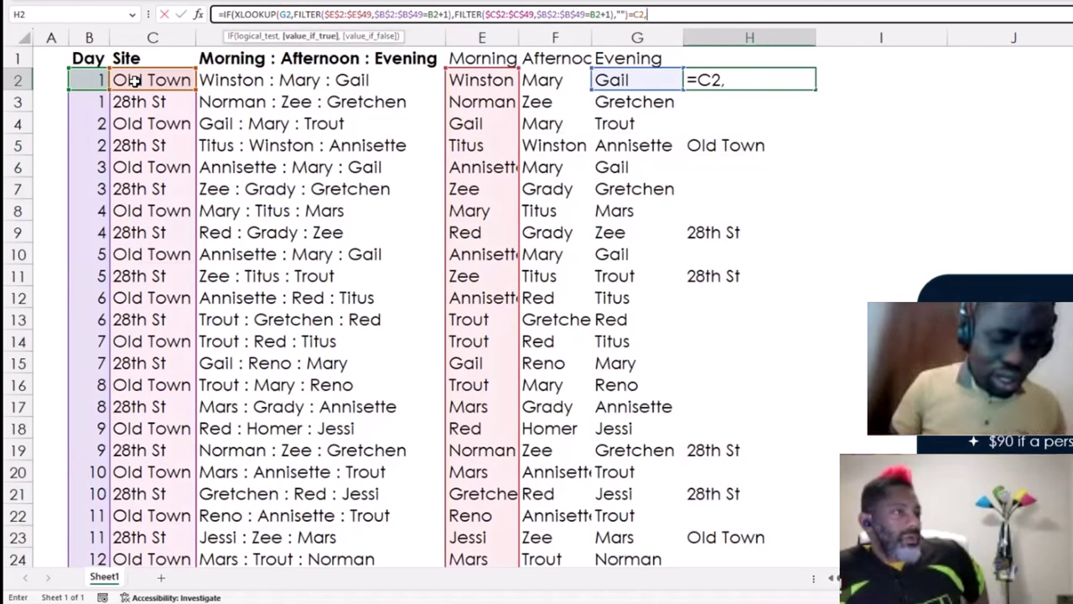
type("65,")
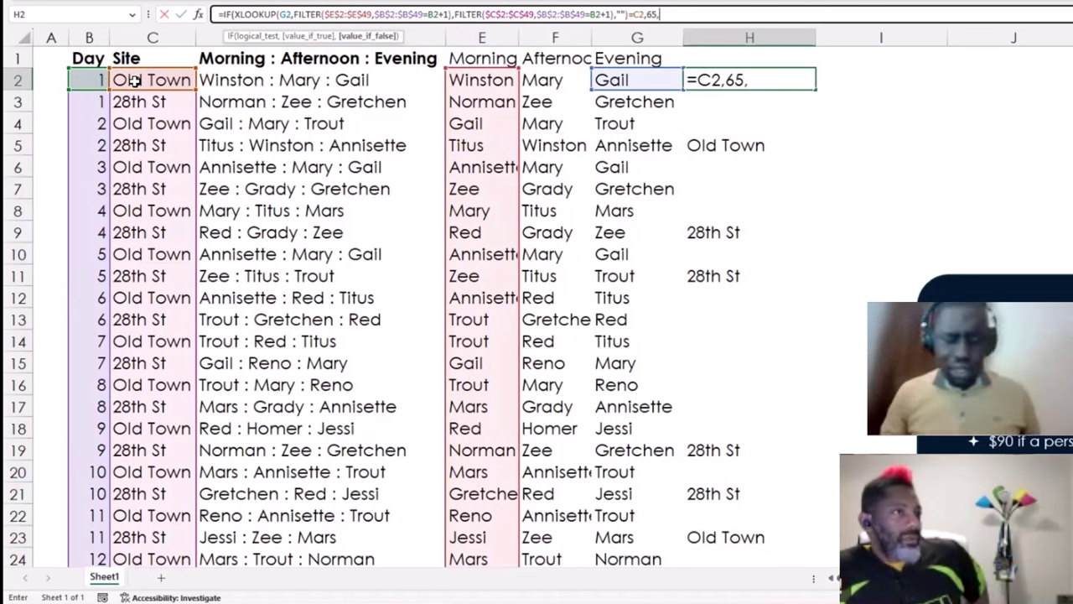
type("90)")
key("Return")
key("Up")
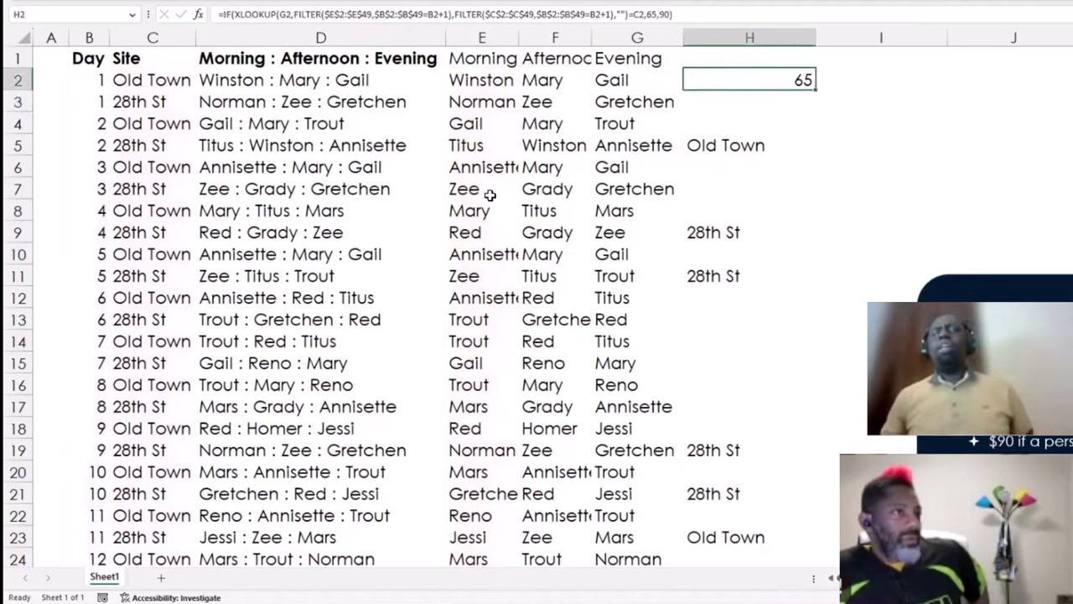
Copy the IF pay formula down column H, then review H2's formula without changing it.
double_click(818, 90)
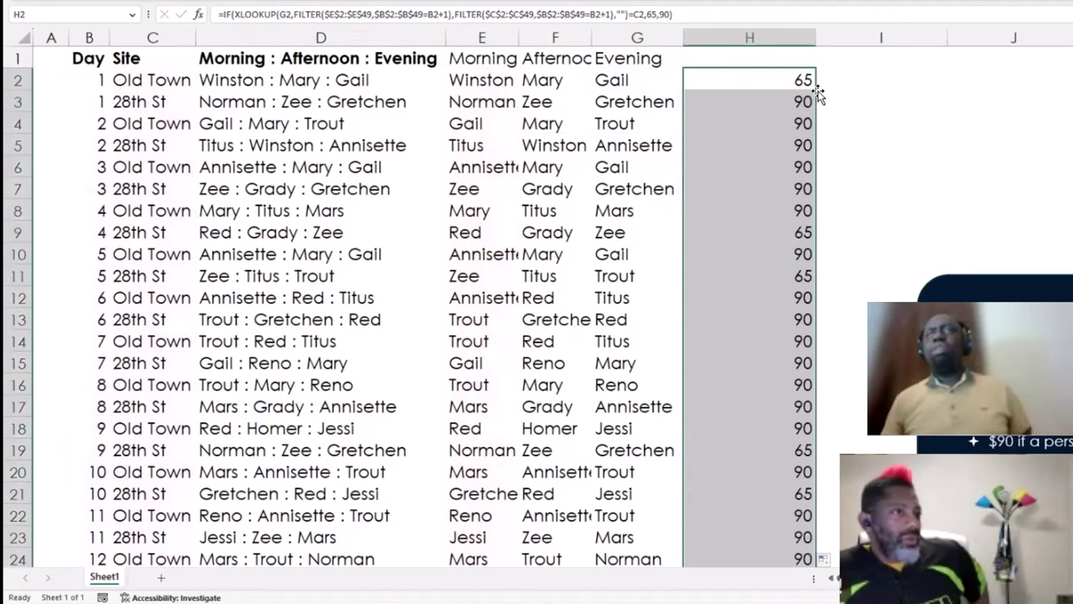
left_click(780, 79)
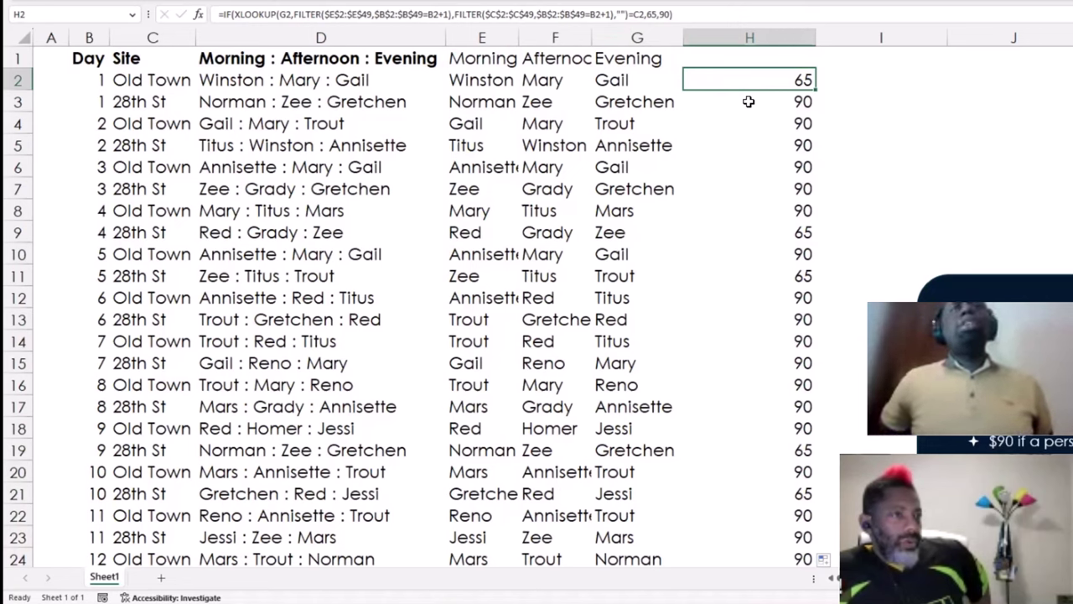
left_click(222, 14)
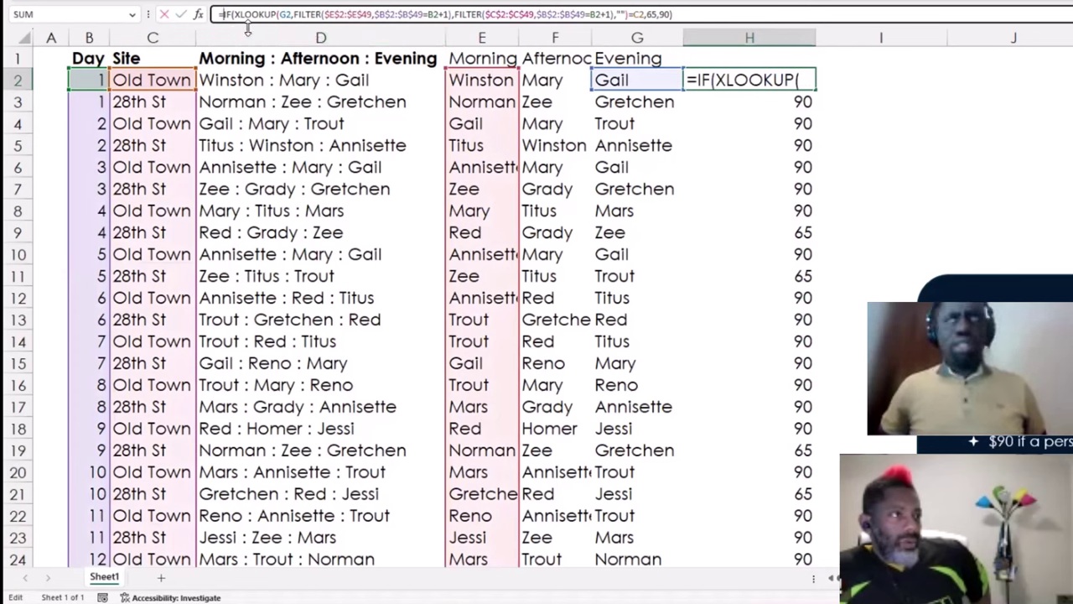
key("Escape")
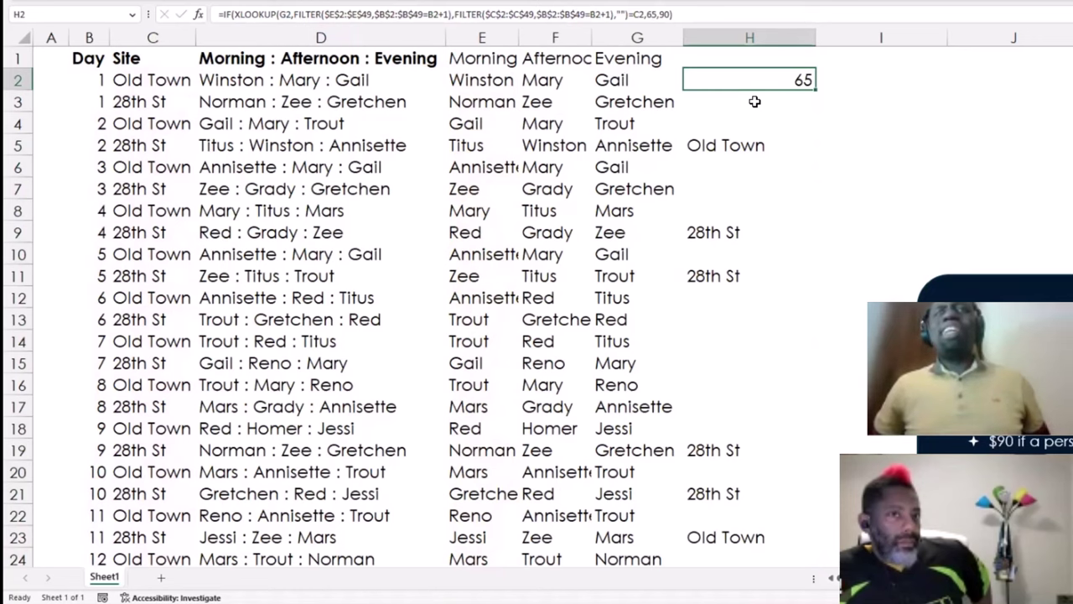
Undo the IF wrapper, expand the formula bar, and begin wrapping the lookup in LET(a, ...).
key("ctrl+z")
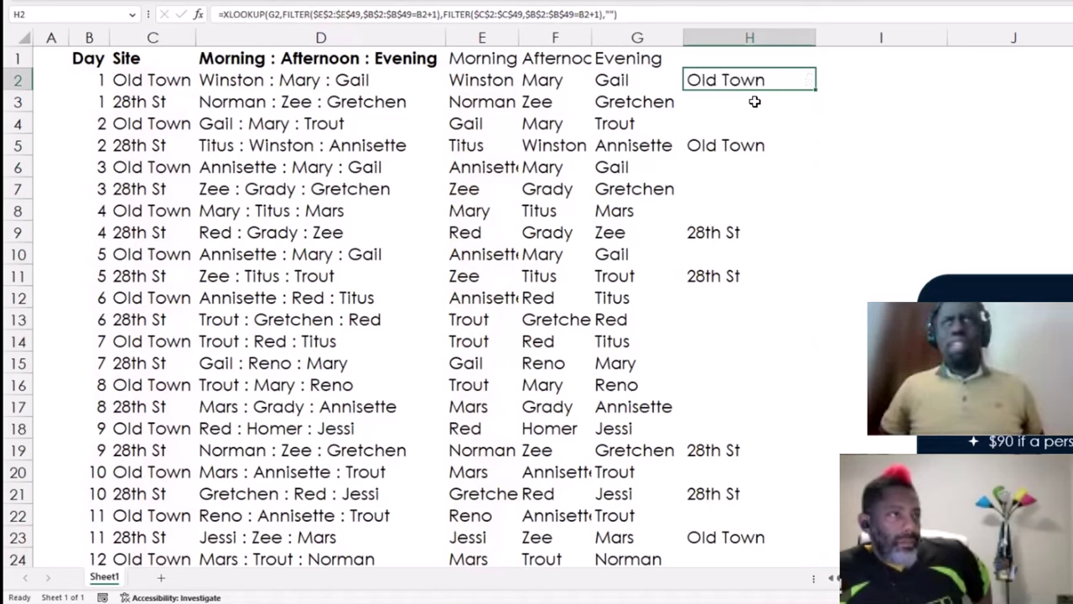
left_click(220, 14)
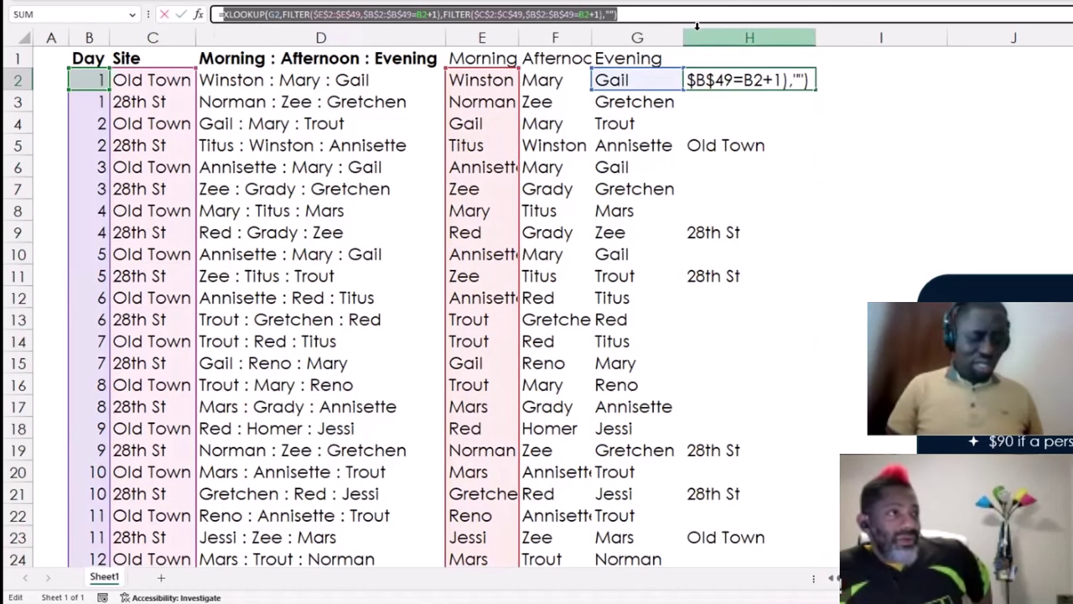
key("Escape")
key("ctrl+shift+u")
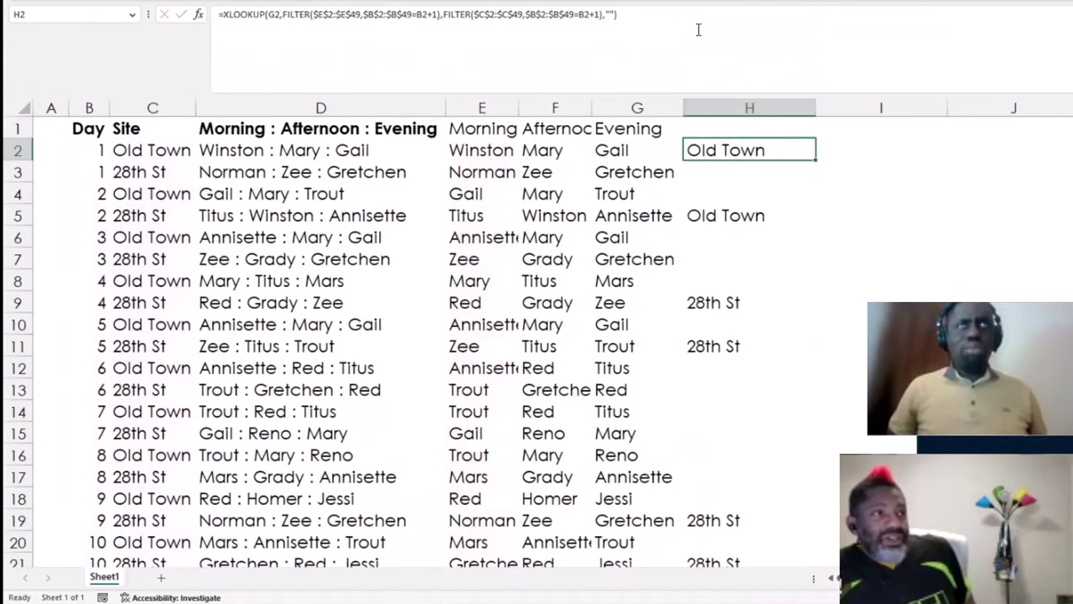
left_click(225, 16)
type("Let")
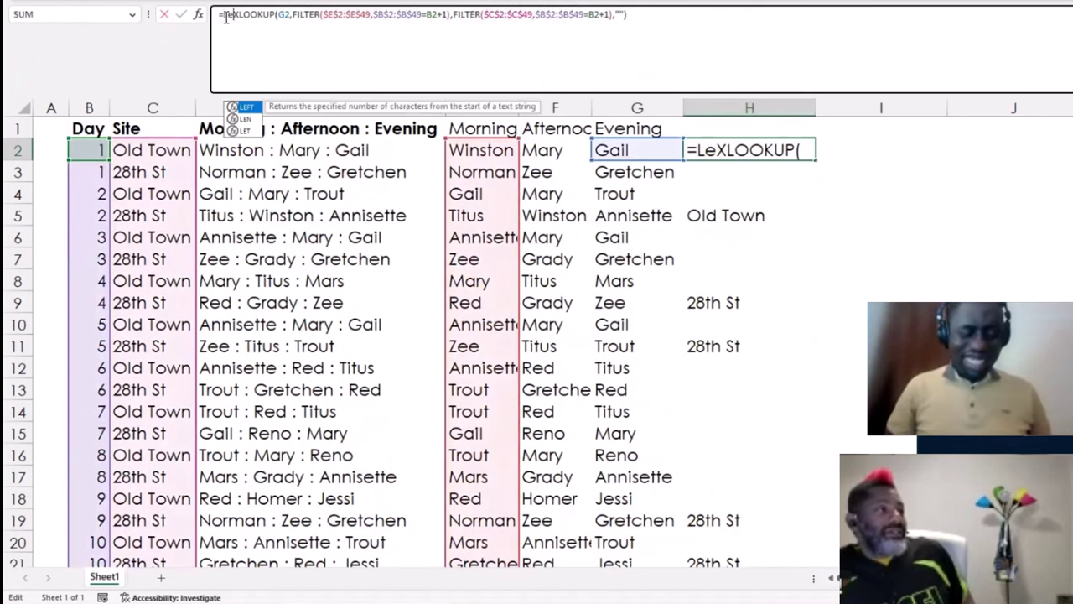
key("Tab")
type("a")
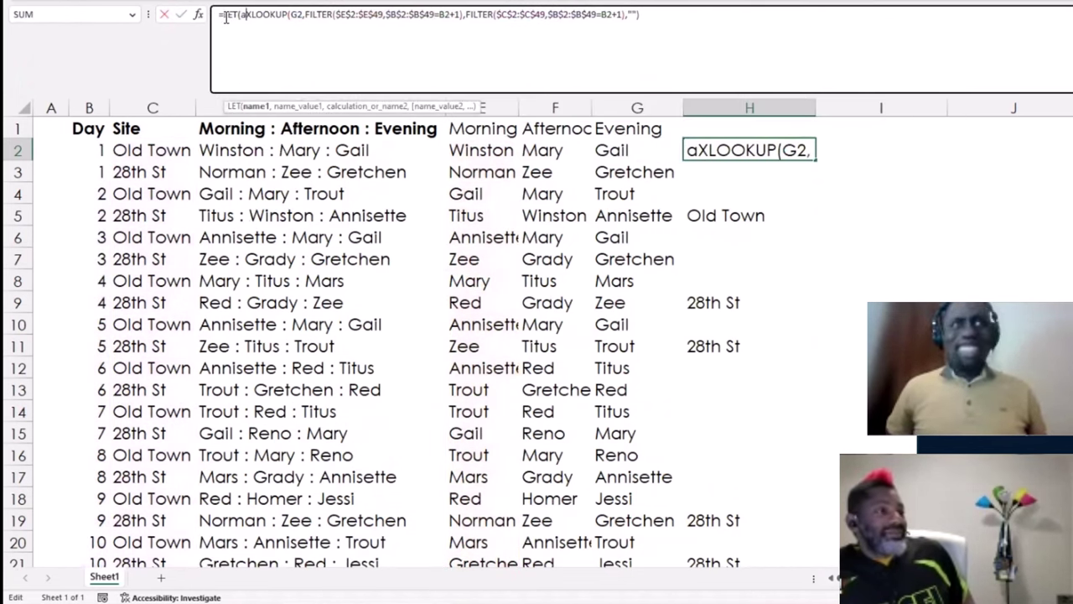
type(",")
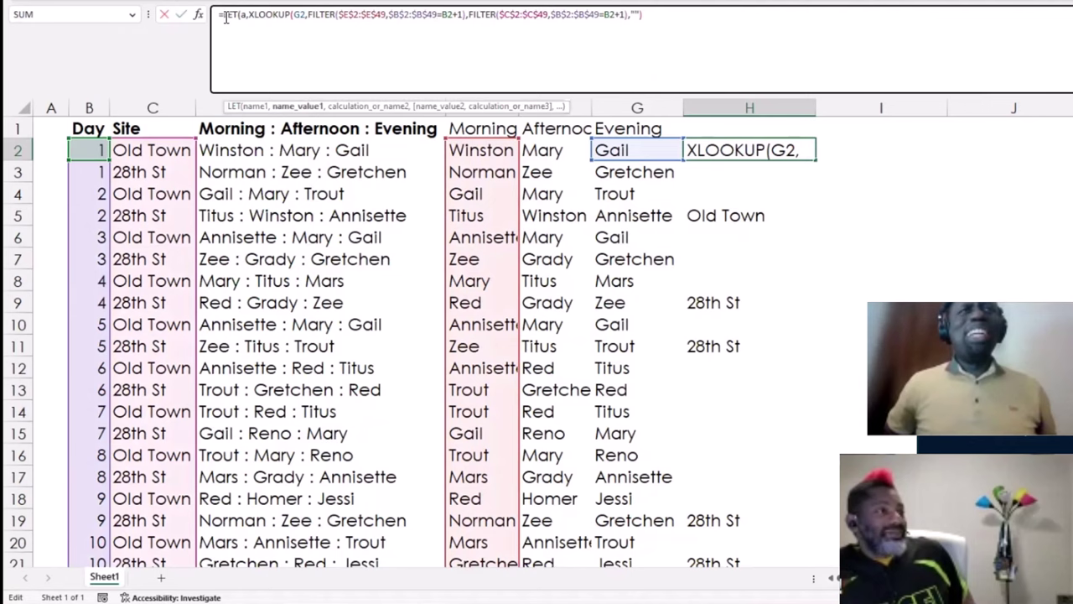
Complete the LET with IF(a="",0,IF(a=C2,65,90)) on a new line.
left_click(652, 14)
type(",")
key("alt+Return")
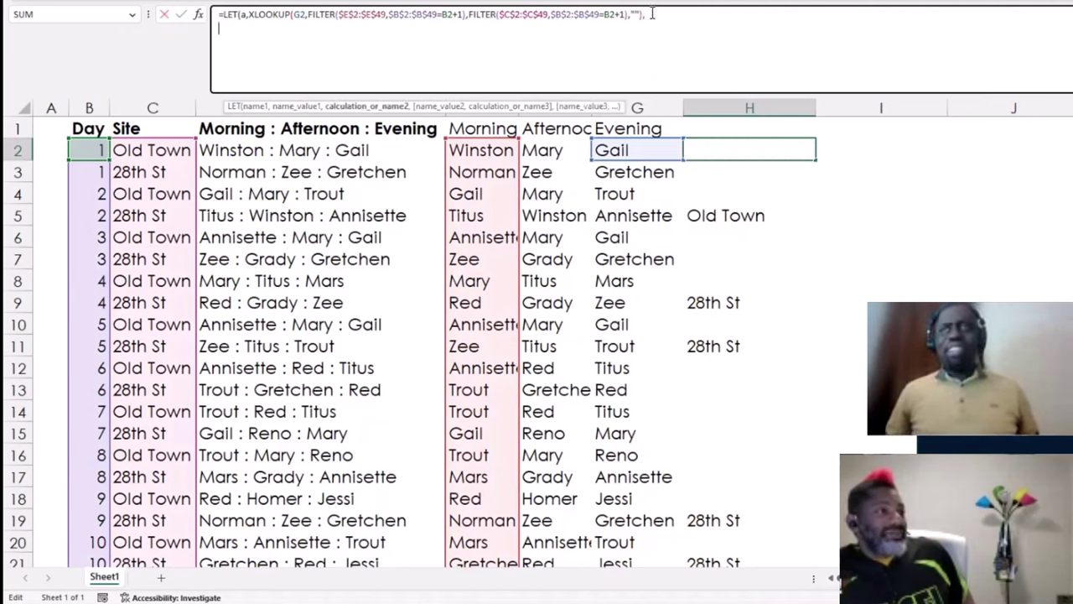
type("if")
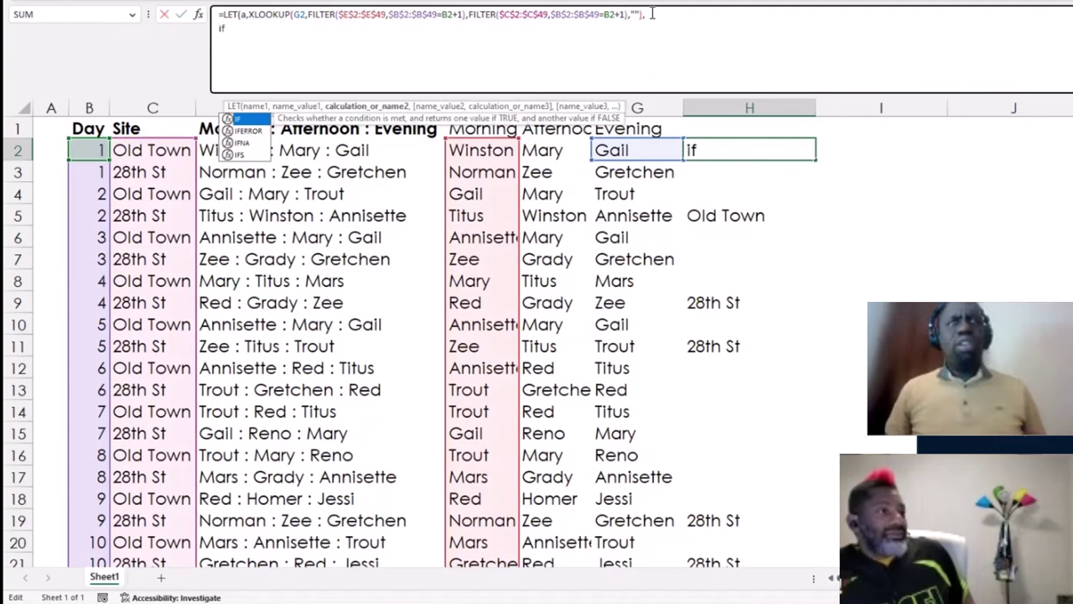
key("Tab")
type("a=")
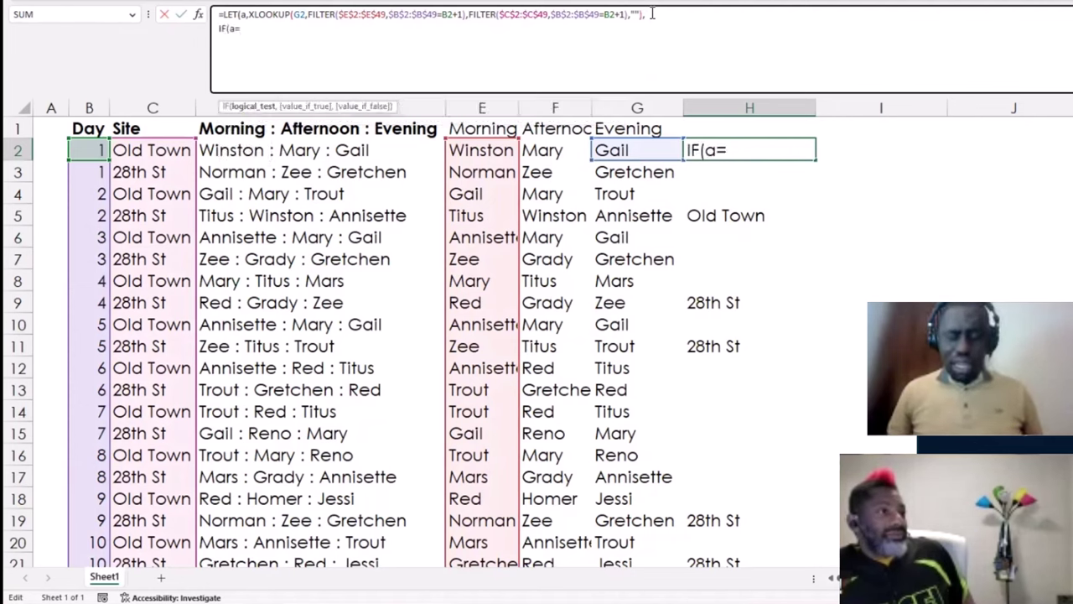
type("\"\",0")
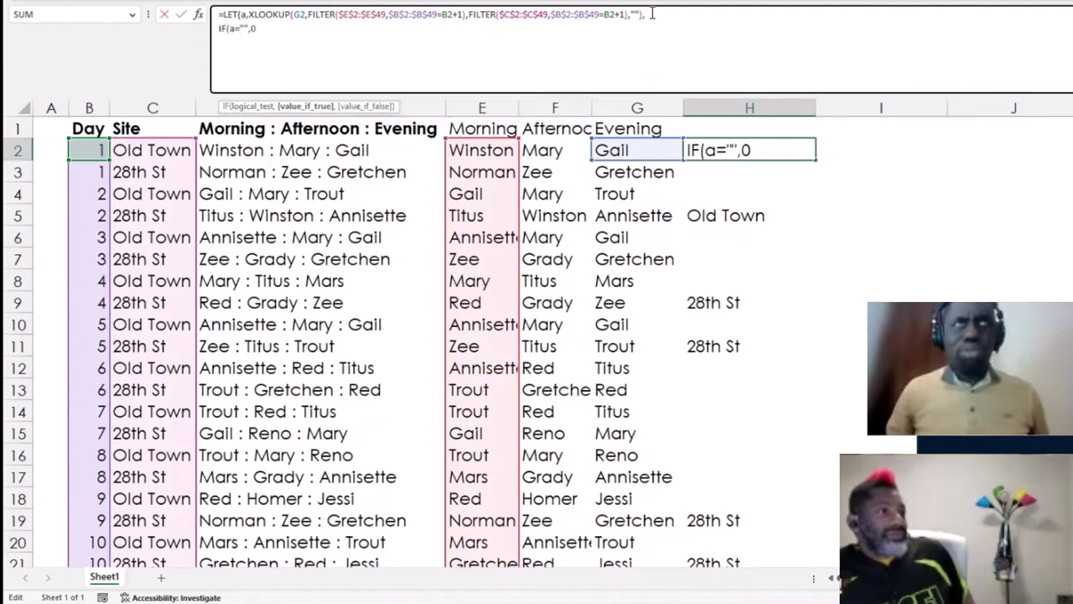
type(",")
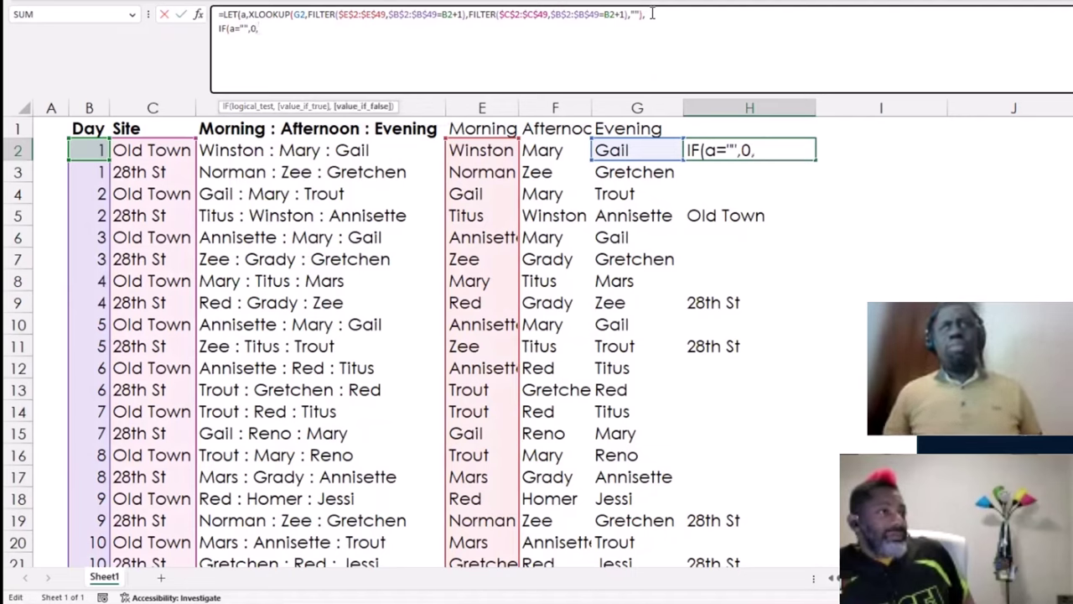
type("if")
key("Tab")
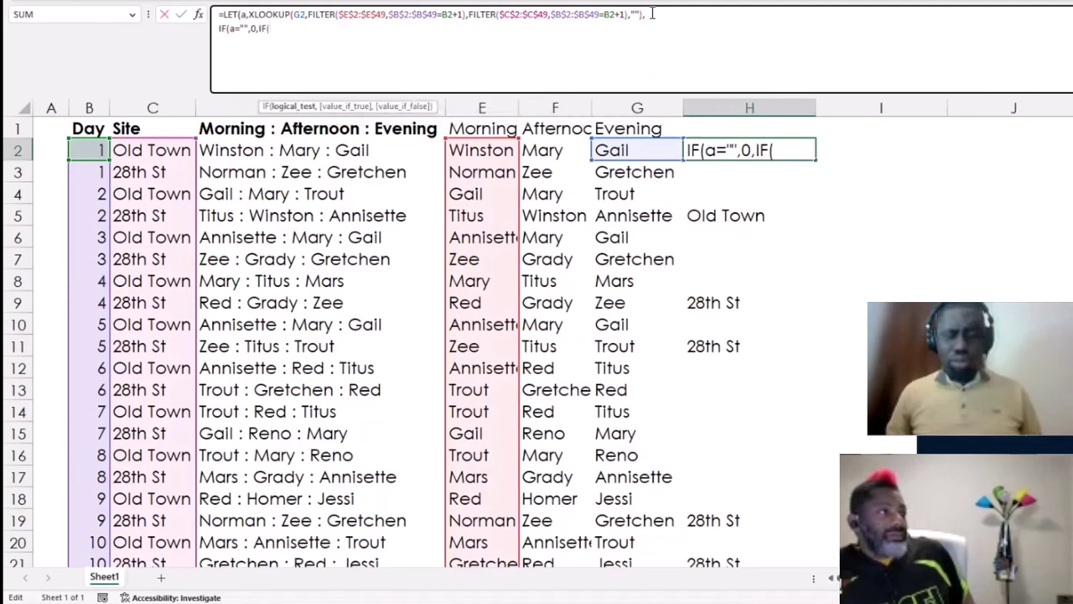
type("a=")
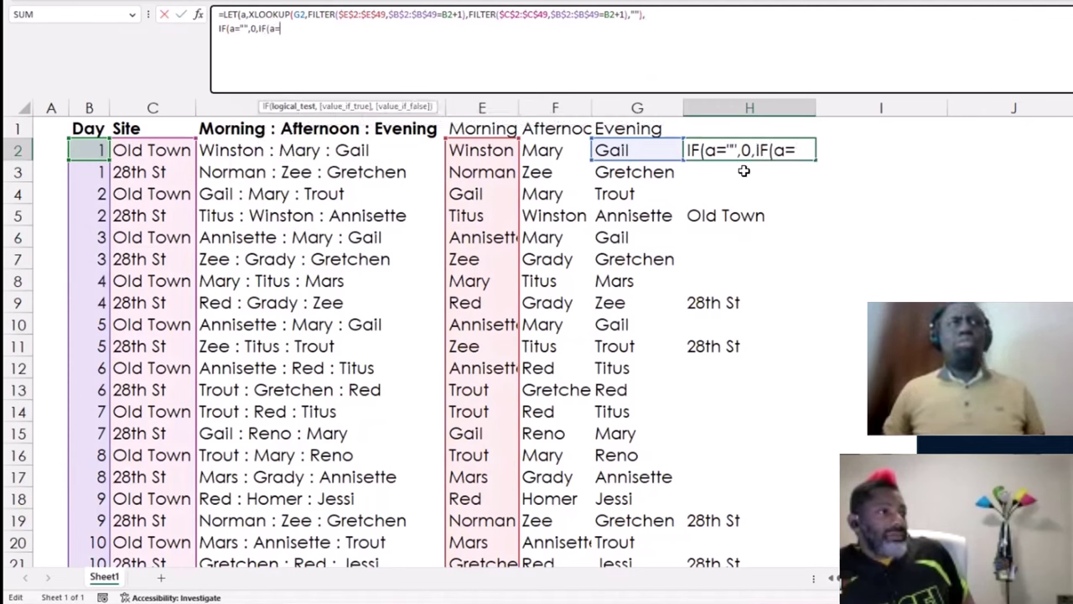
left_click(152, 150)
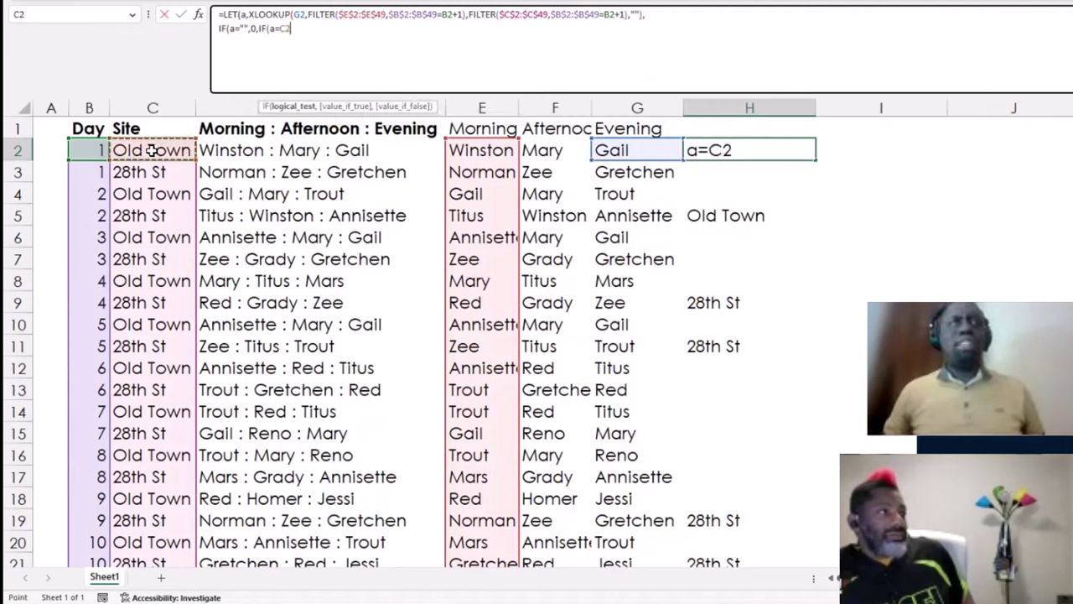
type(",6")
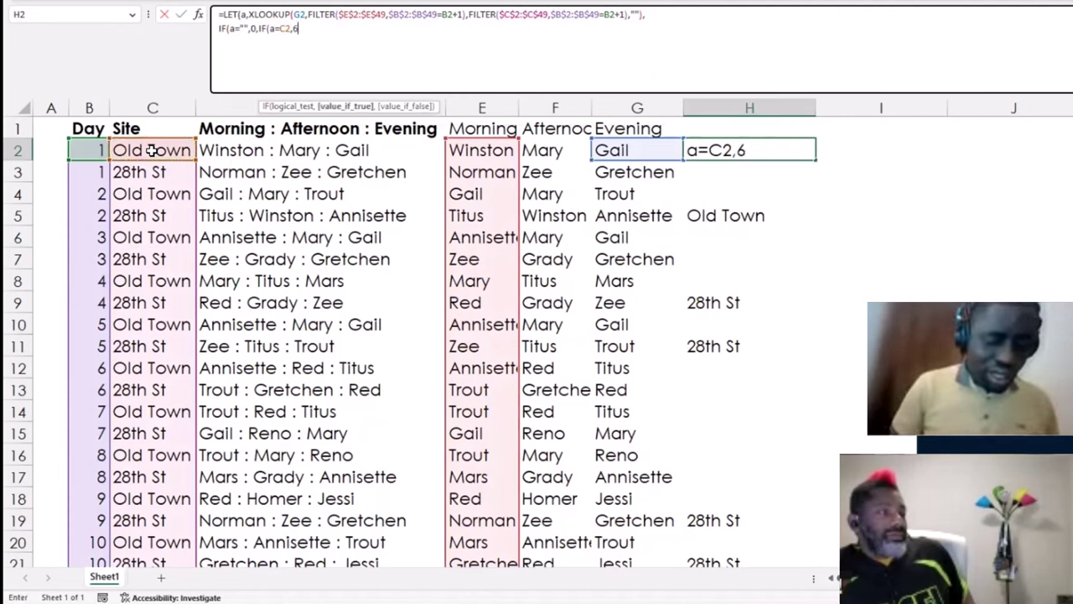
type("5,9")
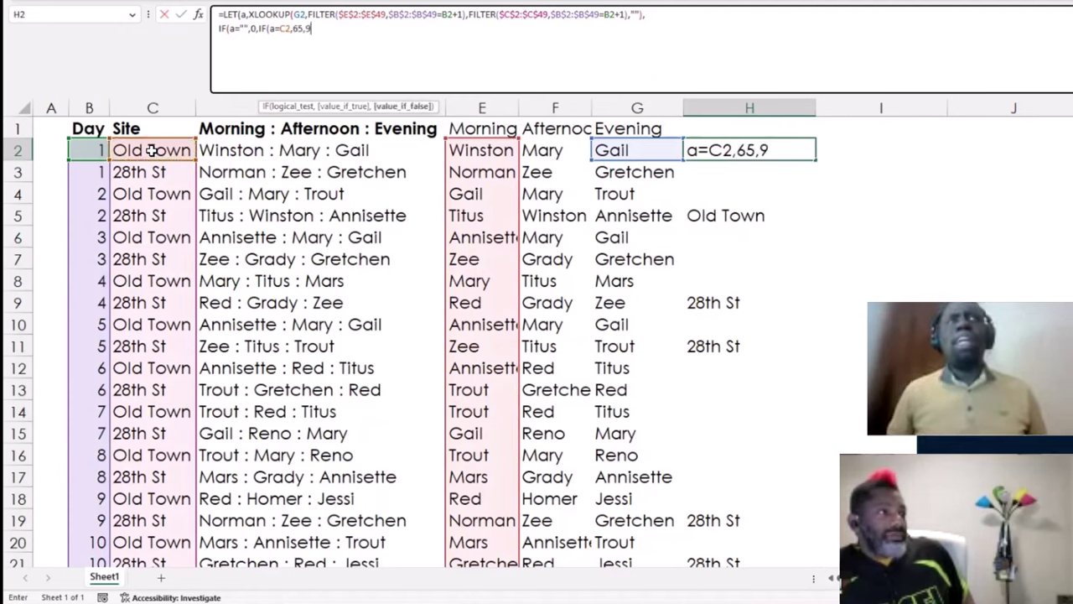
type("0")
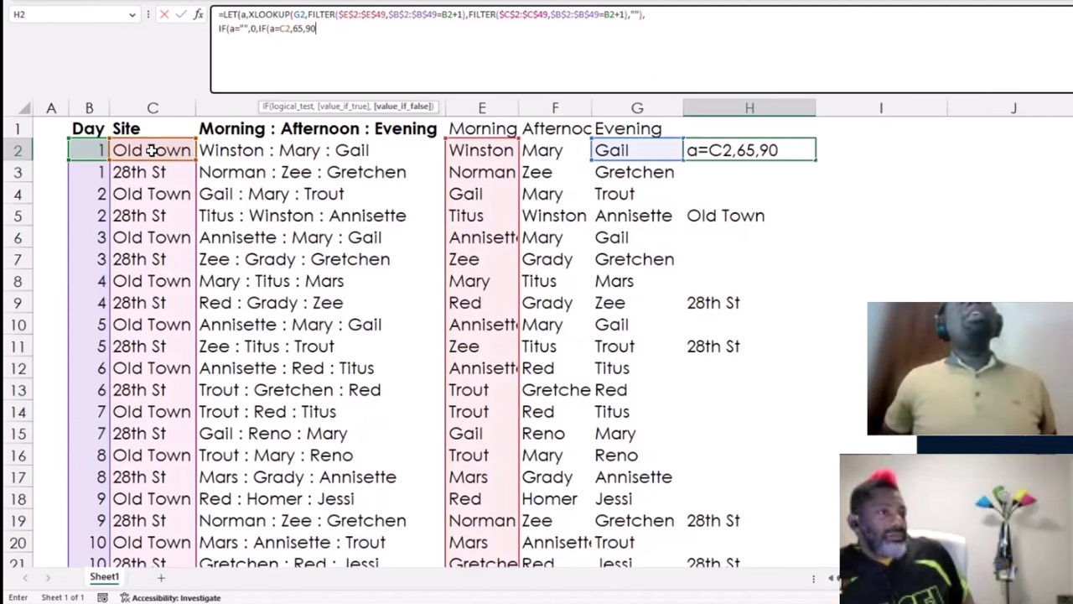
type(")")
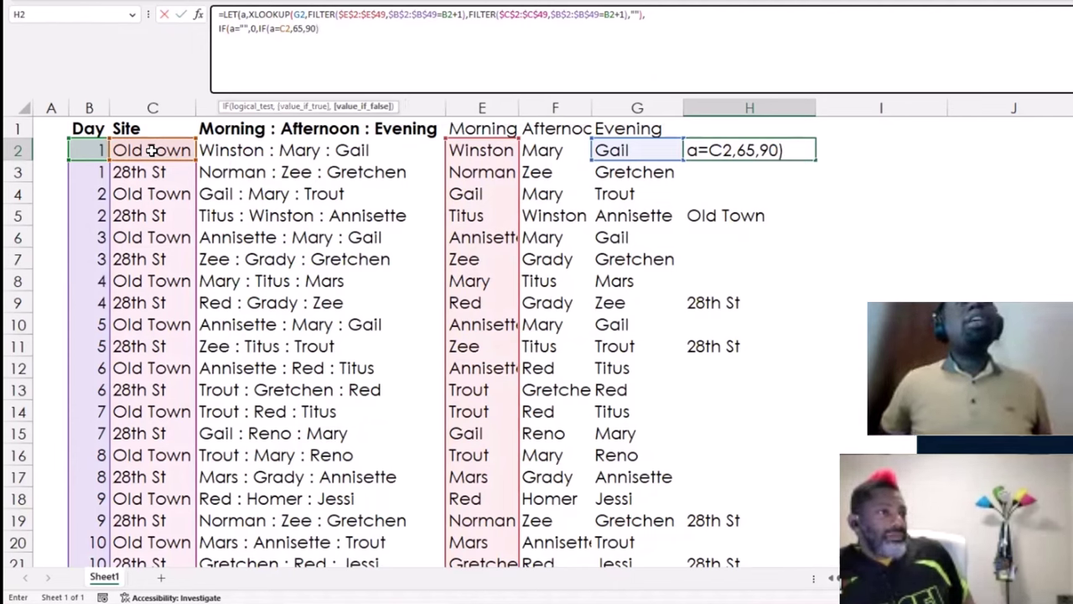
type("))")
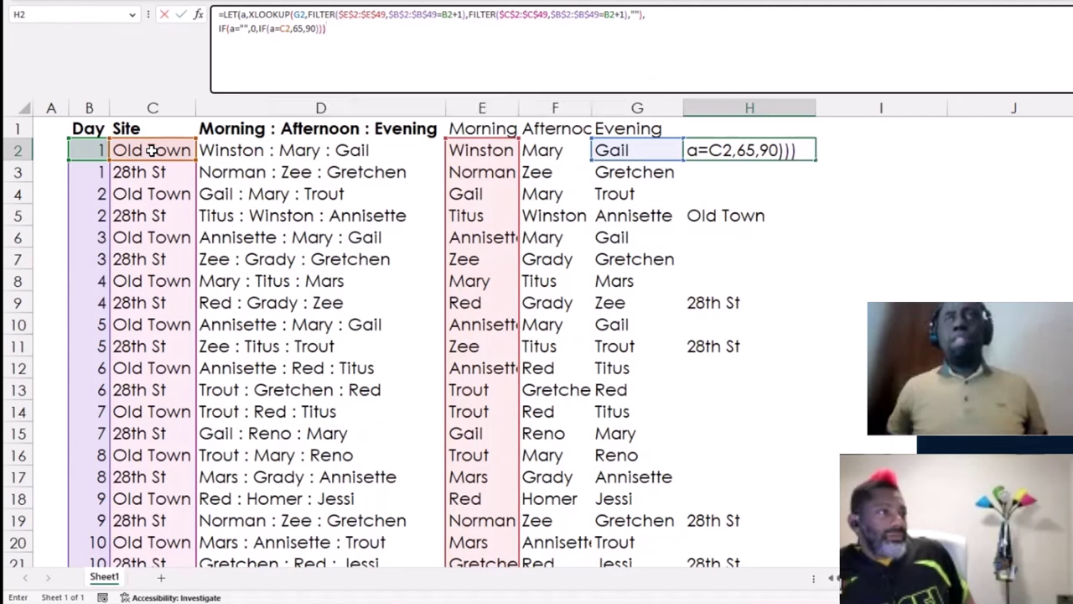
Commit the LET pay formula in H2 and fill it down column H.
key("Return")
key("Up")
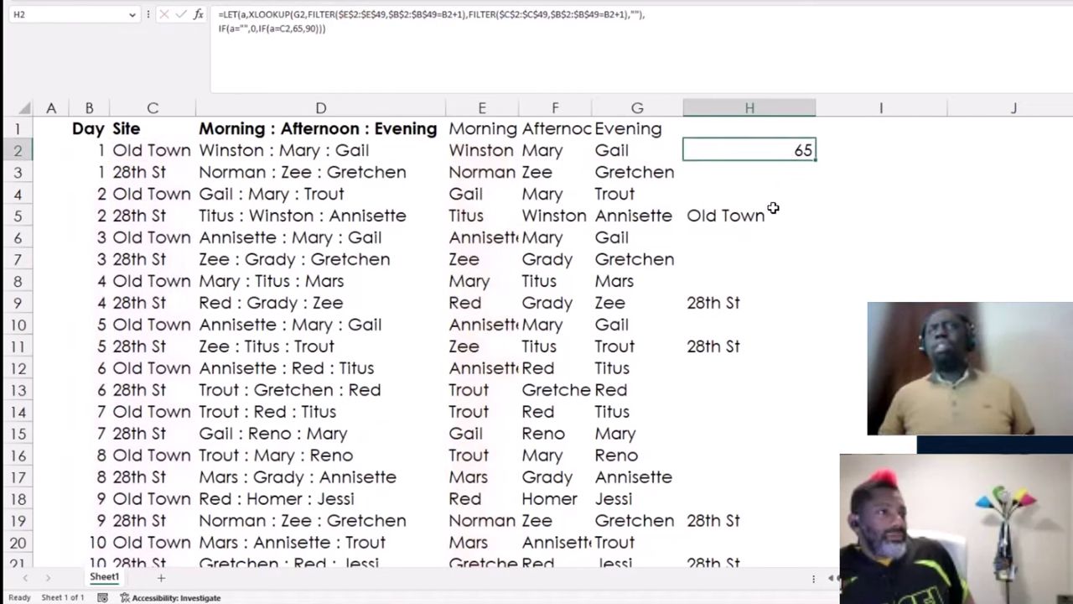
double_click(815, 158)
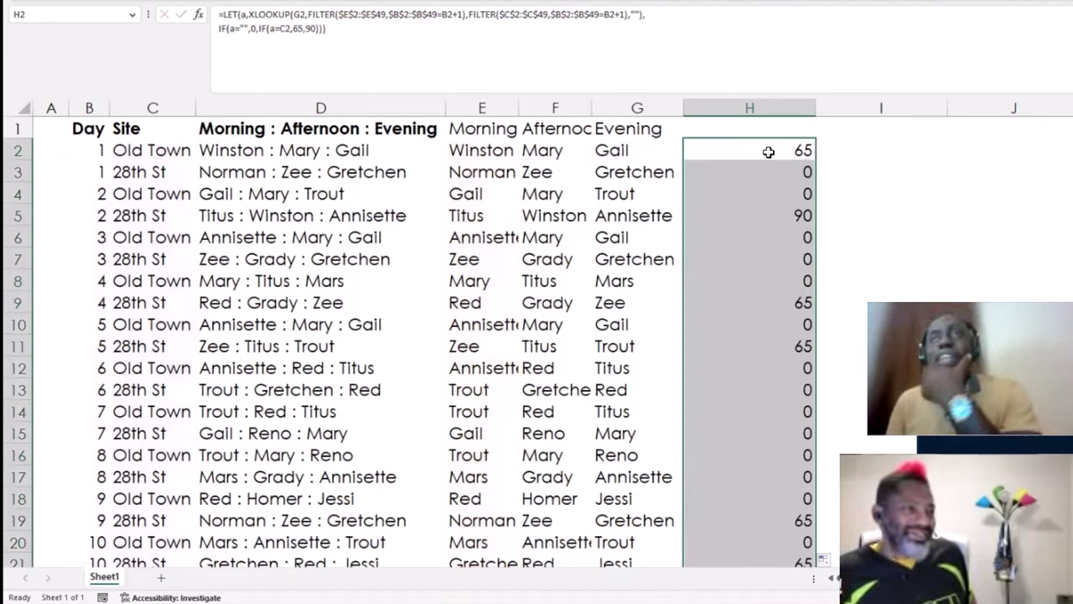
left_click(854, 151)
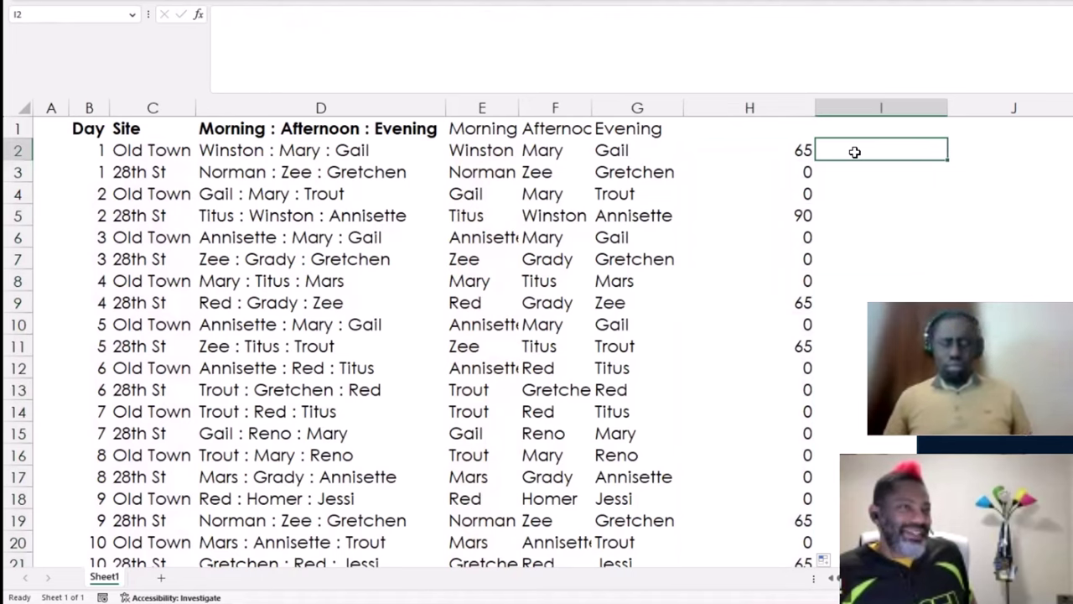
Enter =UNIQUE(G2:G49) in I2 so each distinct evening worker spills down column I.
key("Left")
key("Left")
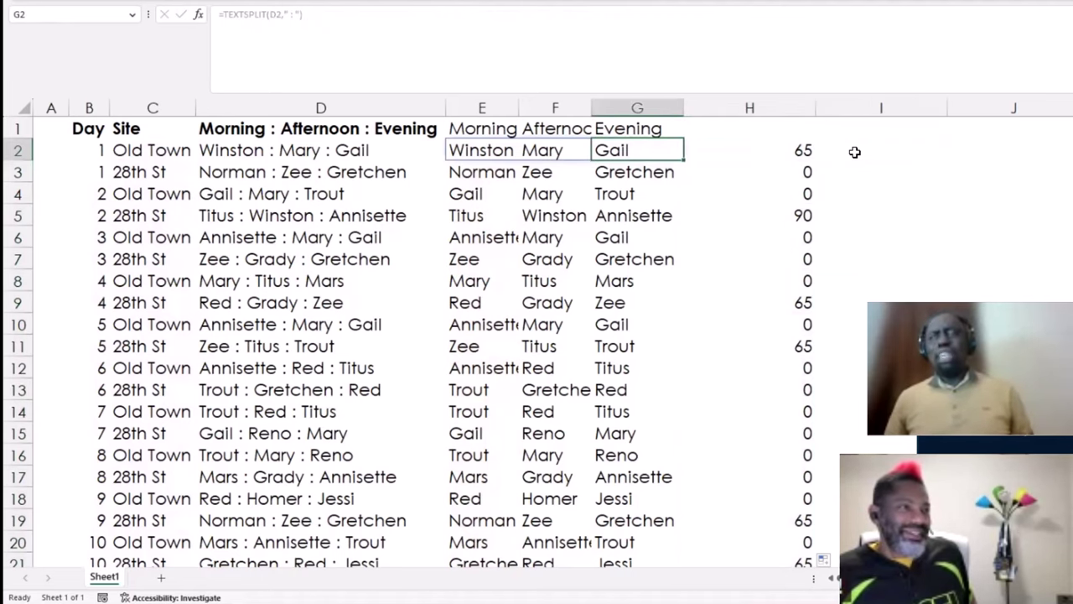
key("Right")
key("Right")
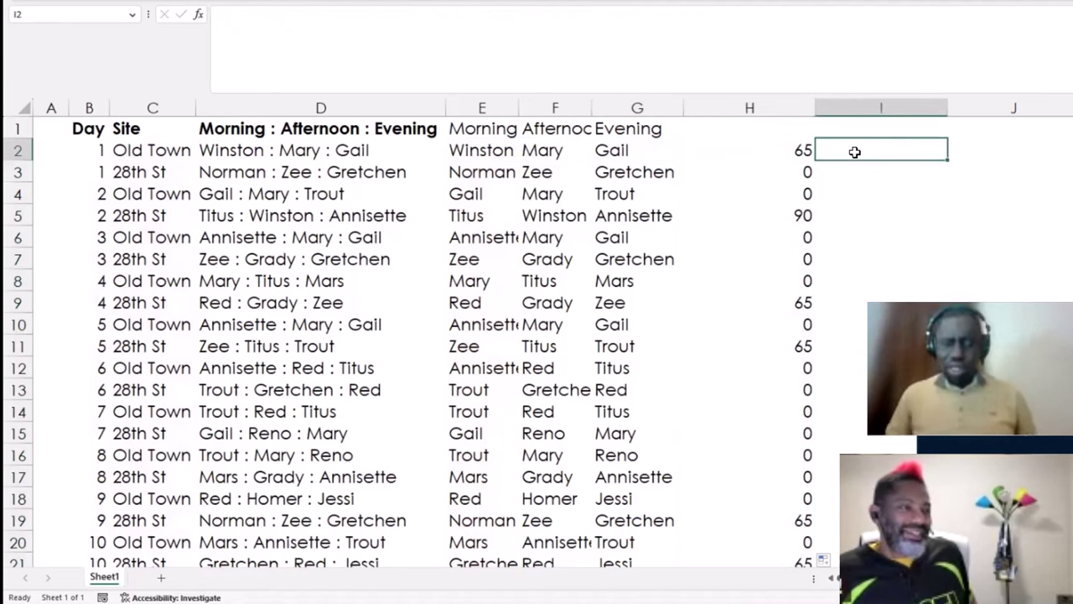
type("=uniqu")
key("Tab")
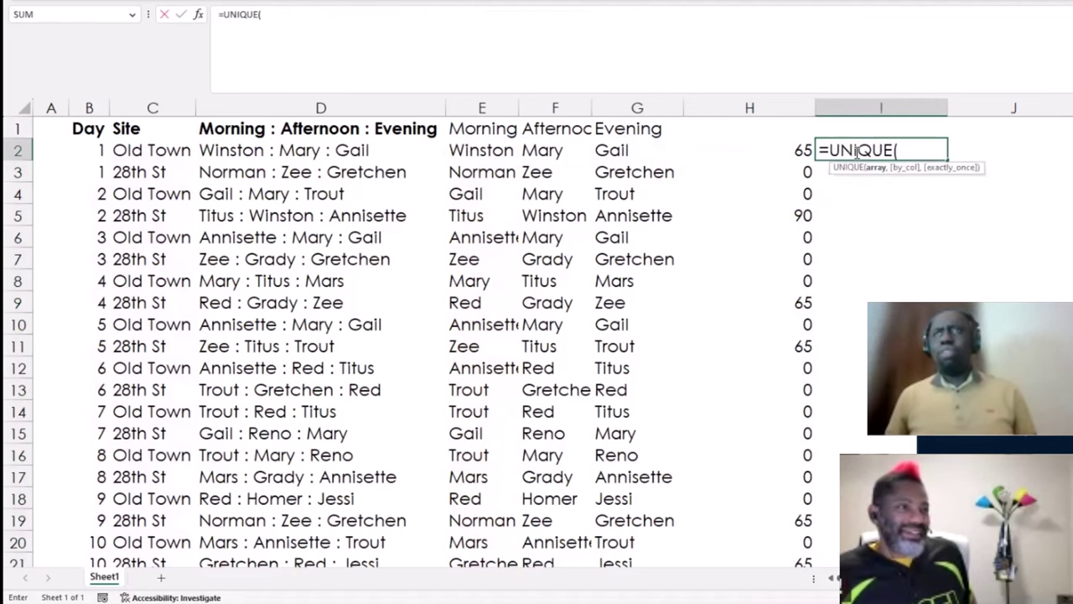
key("Left")
key("Left")
key("ctrl+shift+Down")
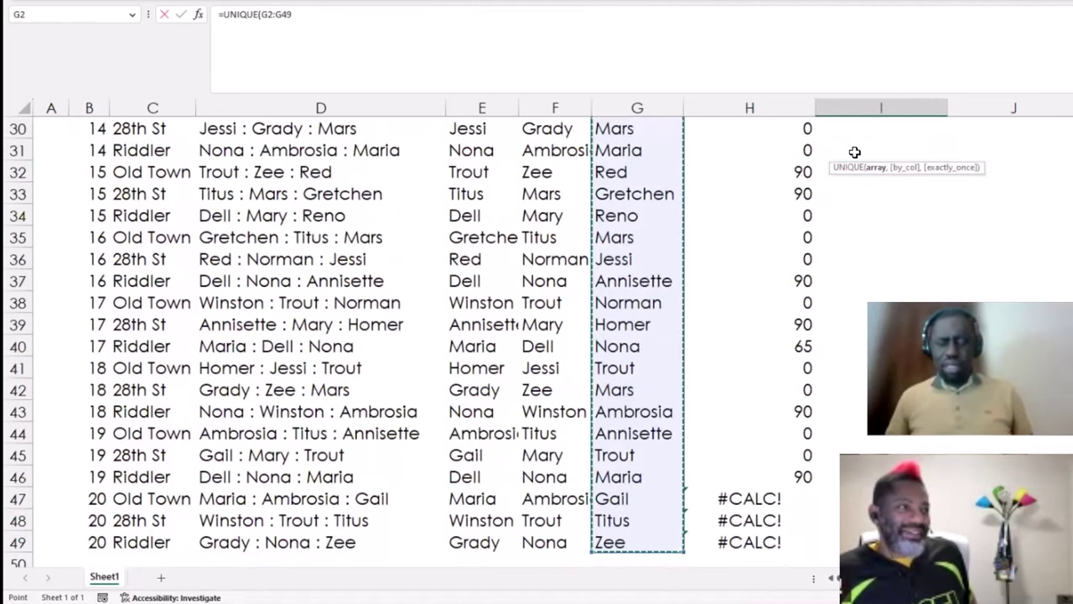
key("Return")
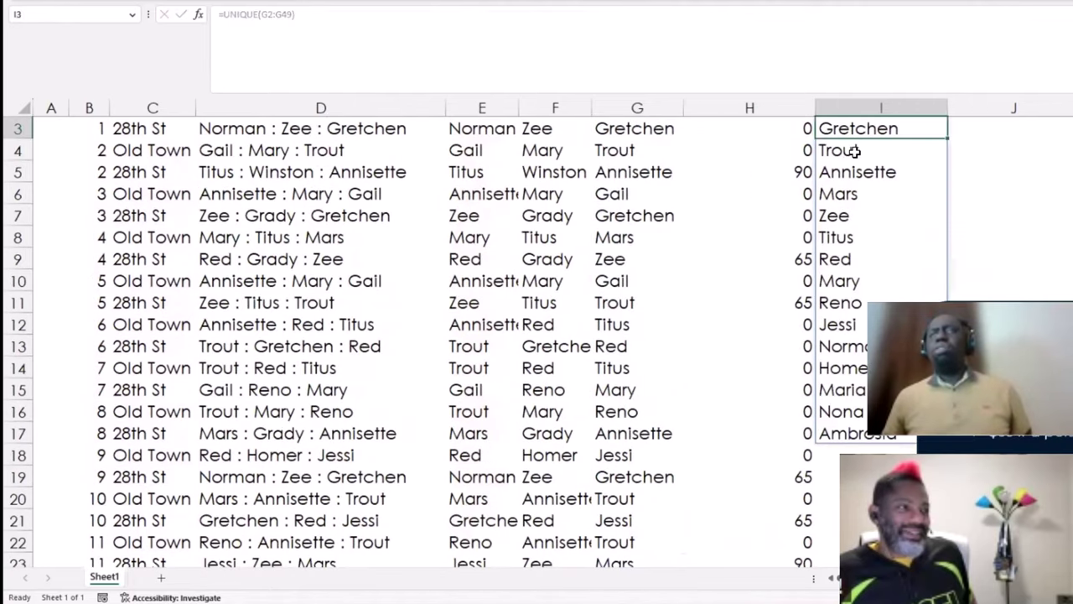
key("Up")
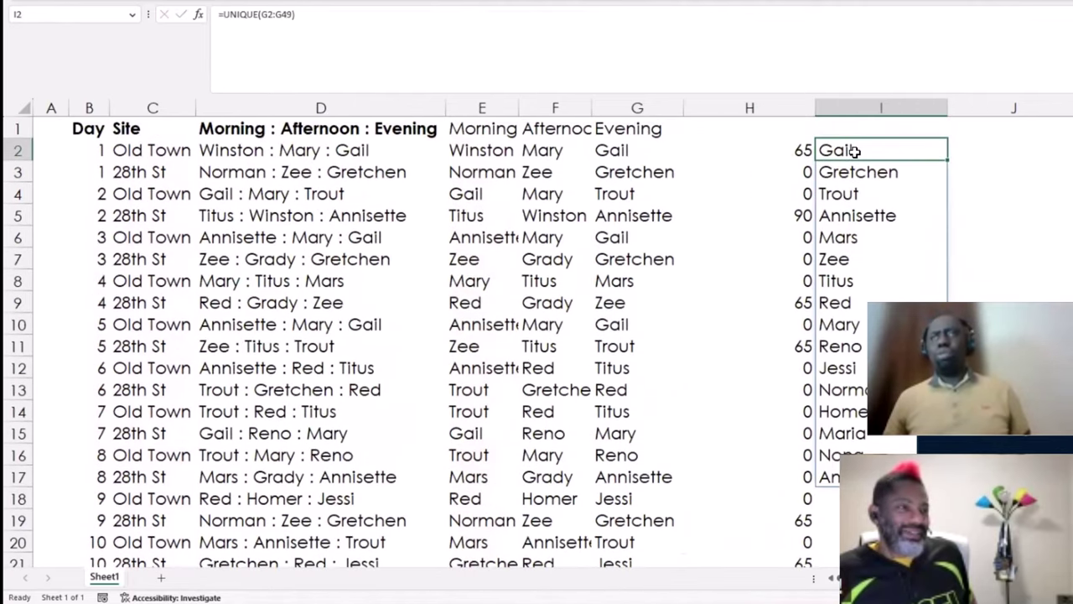
left_click(972, 153)
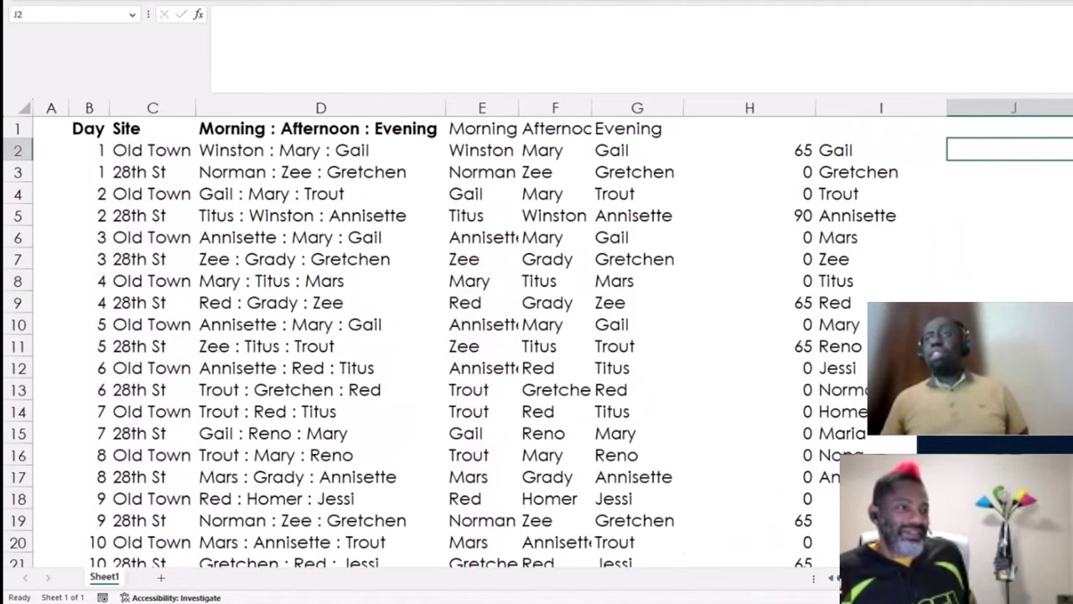
key("ctrl+v")
Drag the challenge instructions box aside, deselect it, and move up to cell I1.
left_click_drag(706, 369, 184, 343)
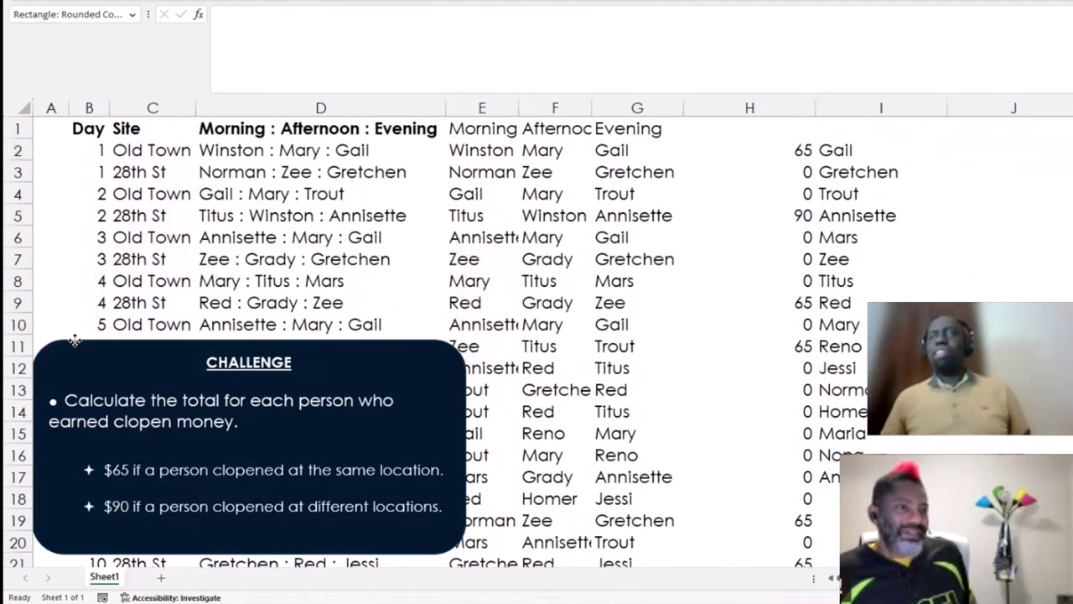
left_click(940, 150)
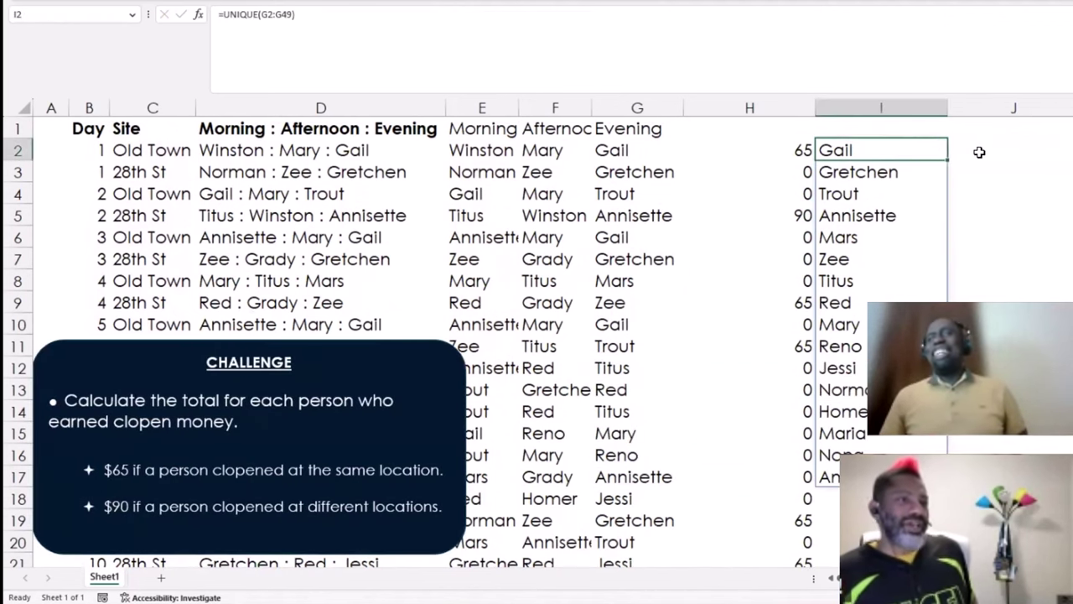
left_click(979, 151)
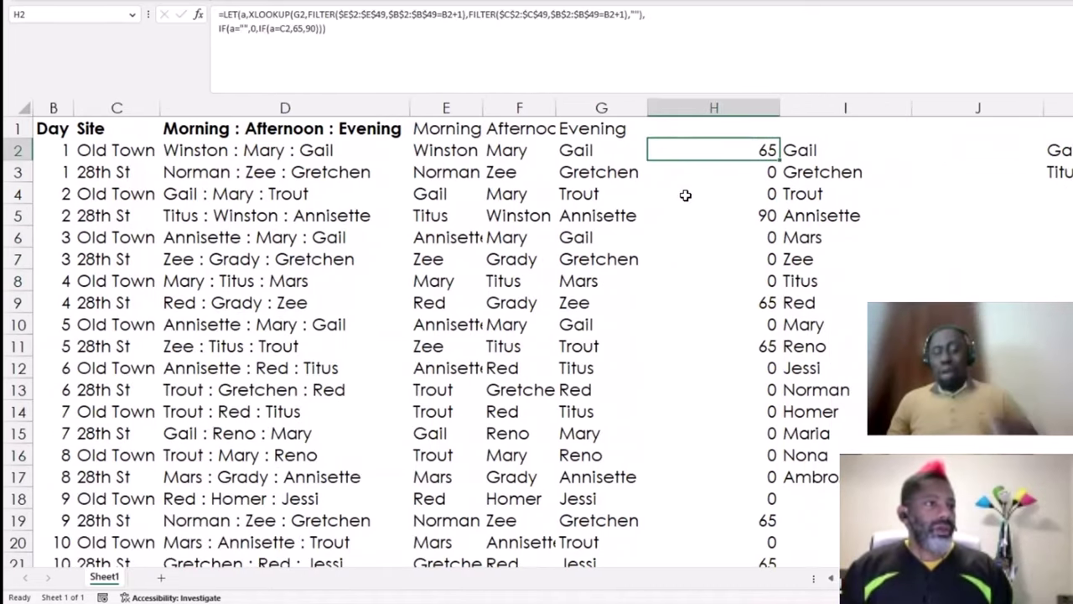
key("Right")
key("Up")
Head column I 'unique list', then review the formulas in G2, H2 and I2.
type("unique list")
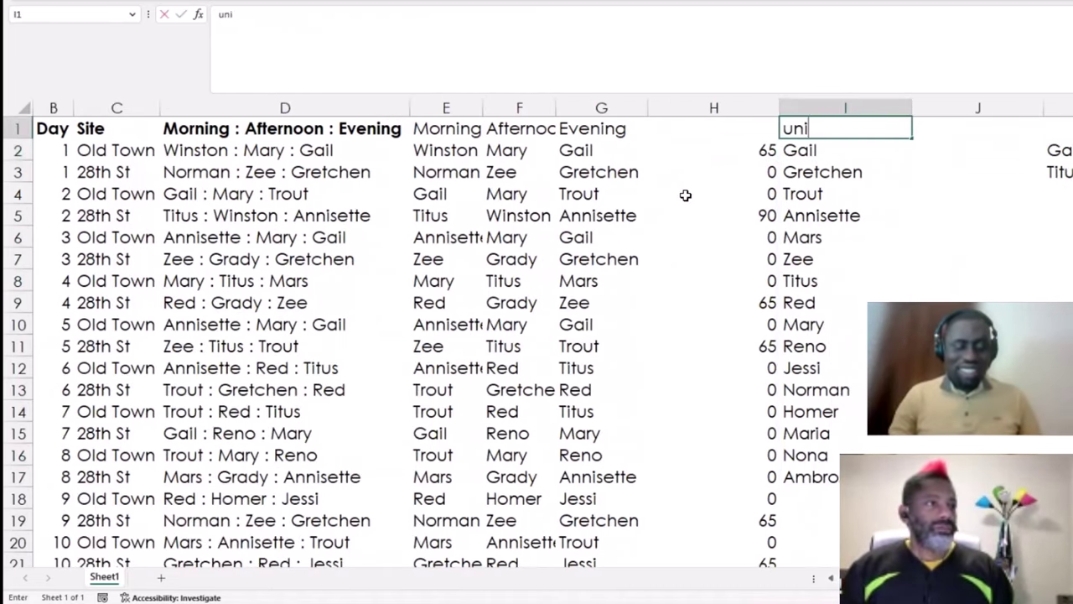
key("Return")
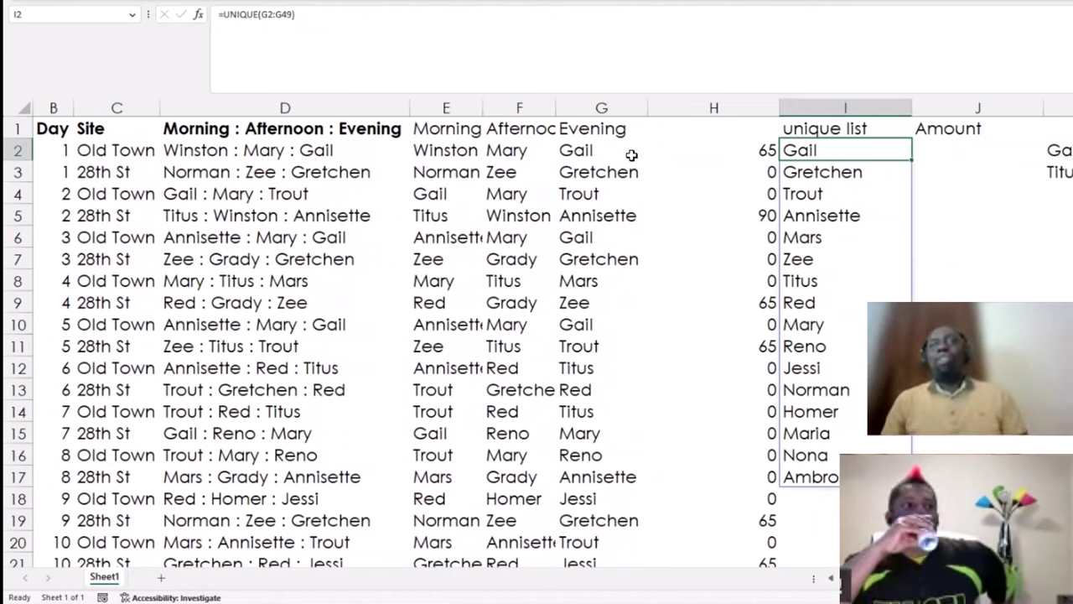
left_click(628, 157)
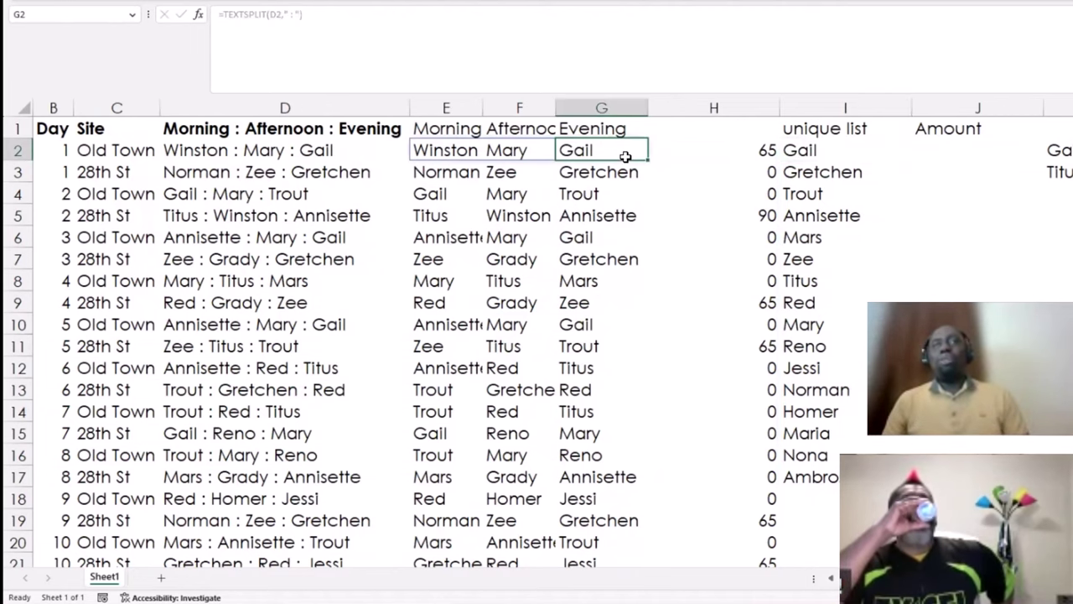
left_click(762, 149)
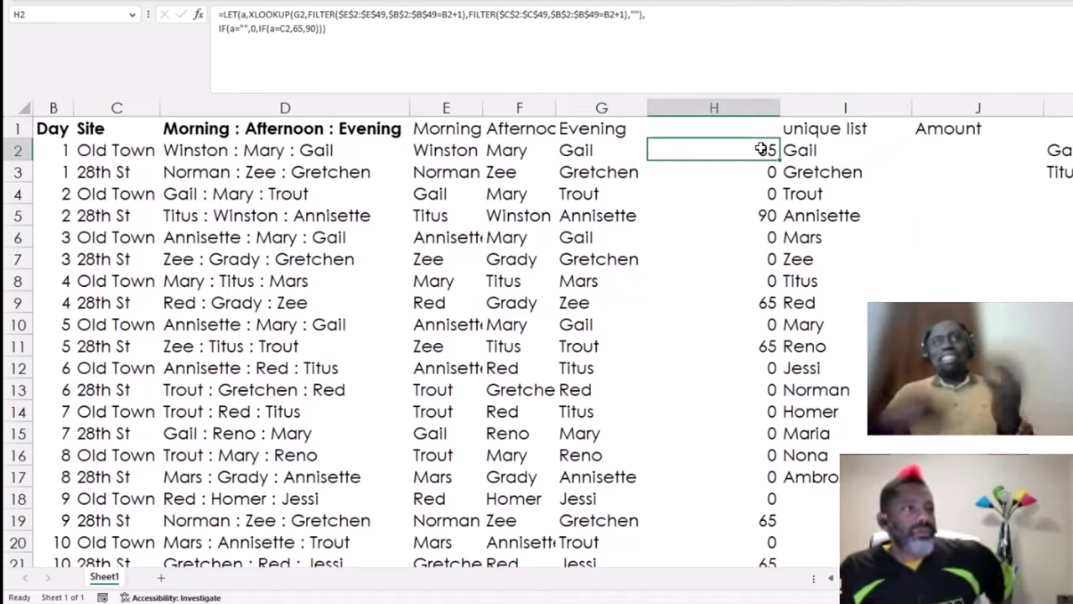
left_click(824, 151)
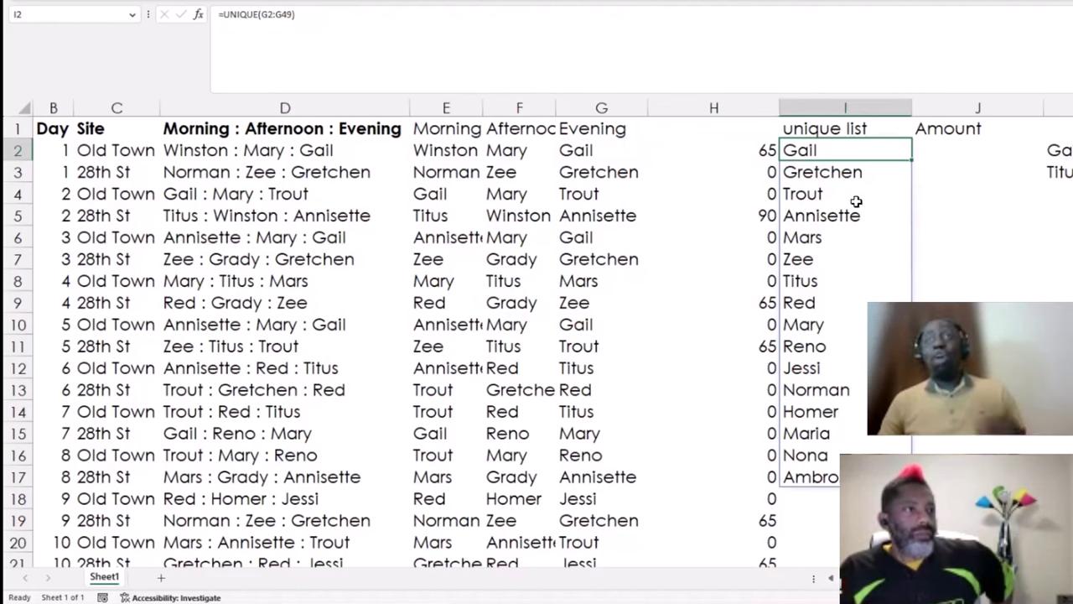
left_click(953, 158)
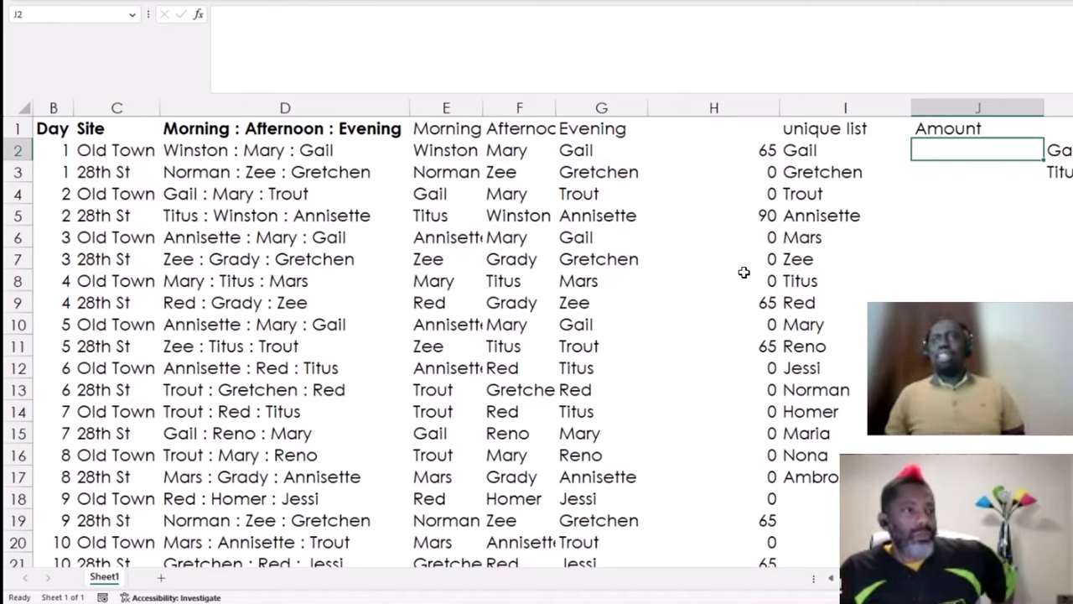
Enter =SUMIFS(H2:H49,G2:G49,I2#) in J2.
type("=sum")
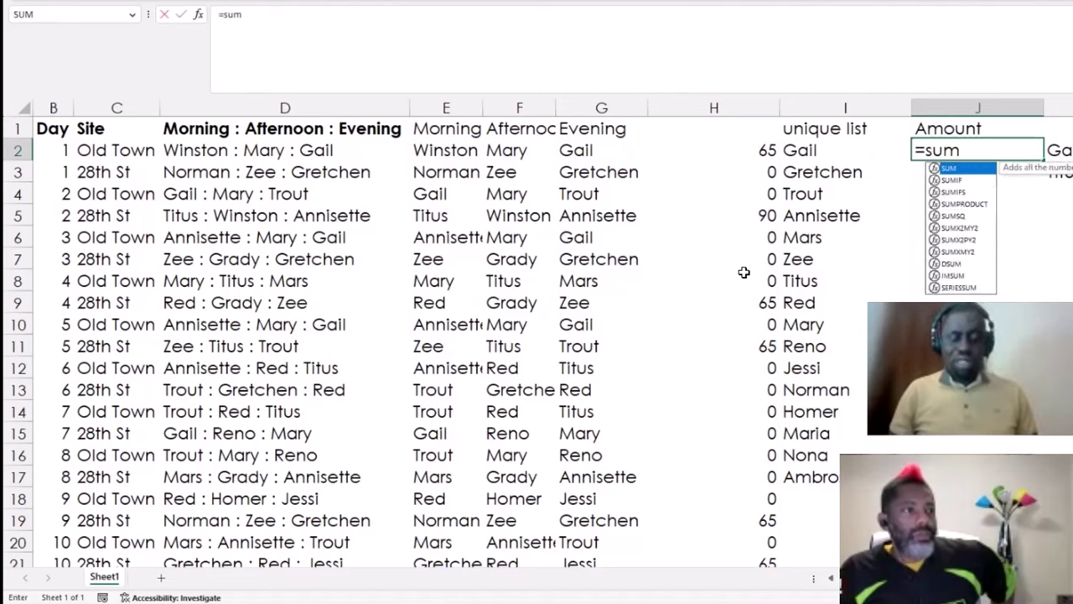
type("ifs")
key("Tab")
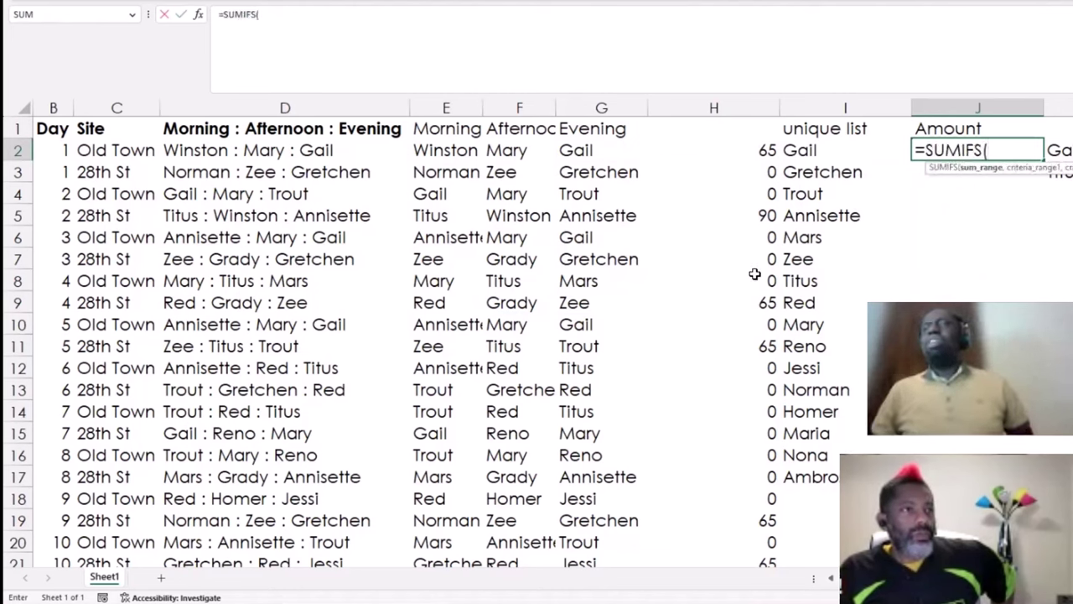
left_click(738, 151)
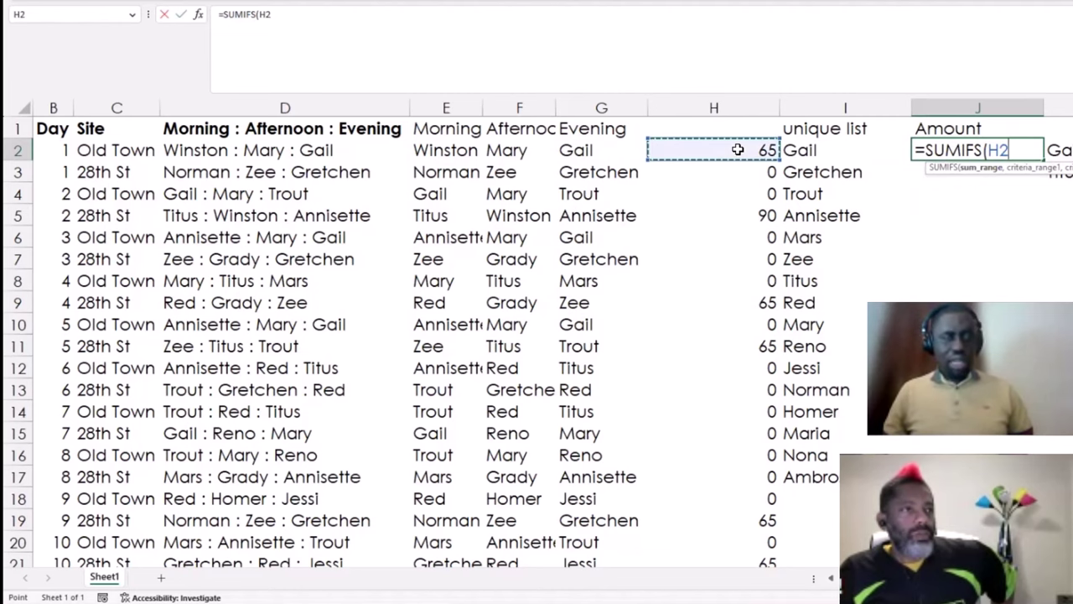
key("ctrl+shift+Down")
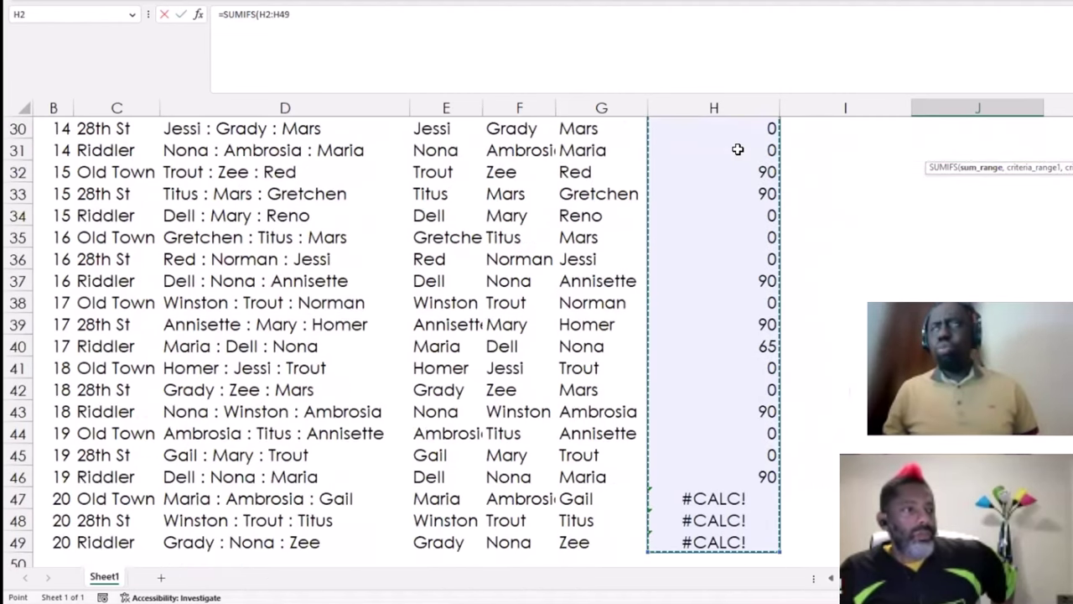
scroll(738, 150, "up", 10)
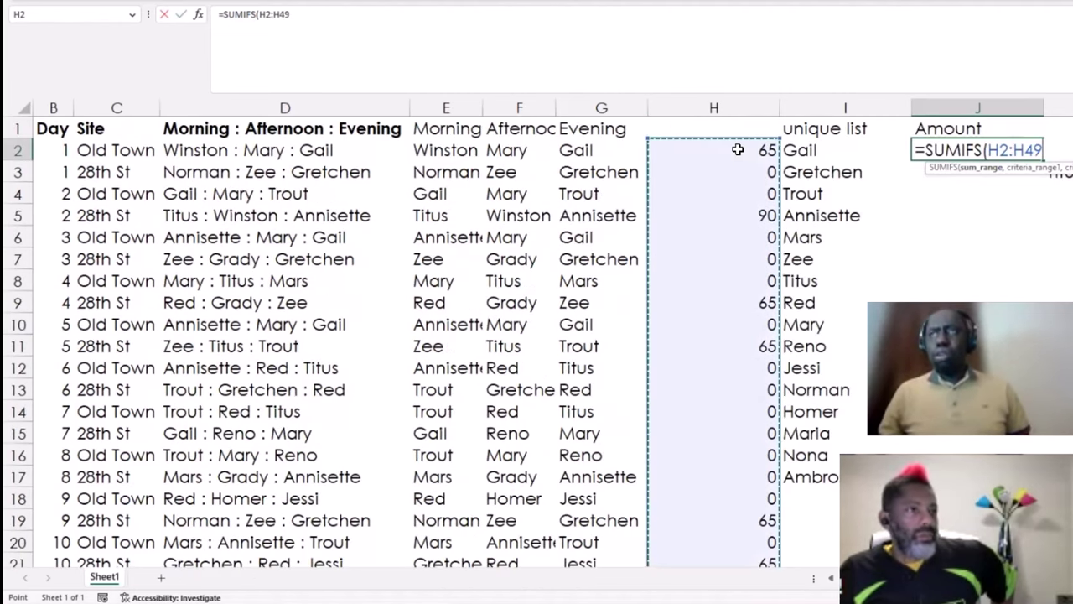
type(",")
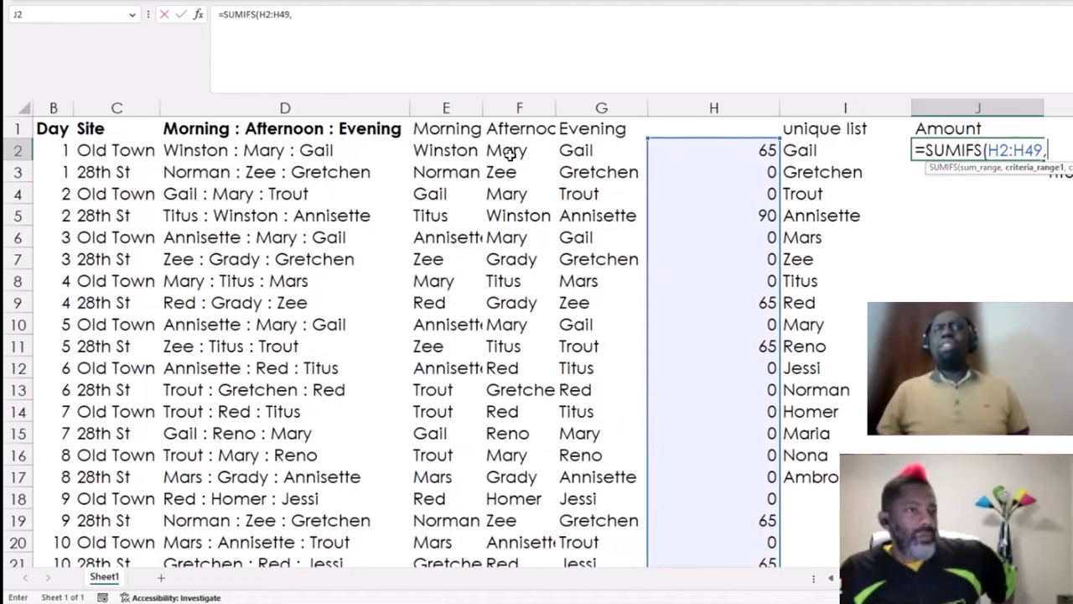
left_click(585, 150)
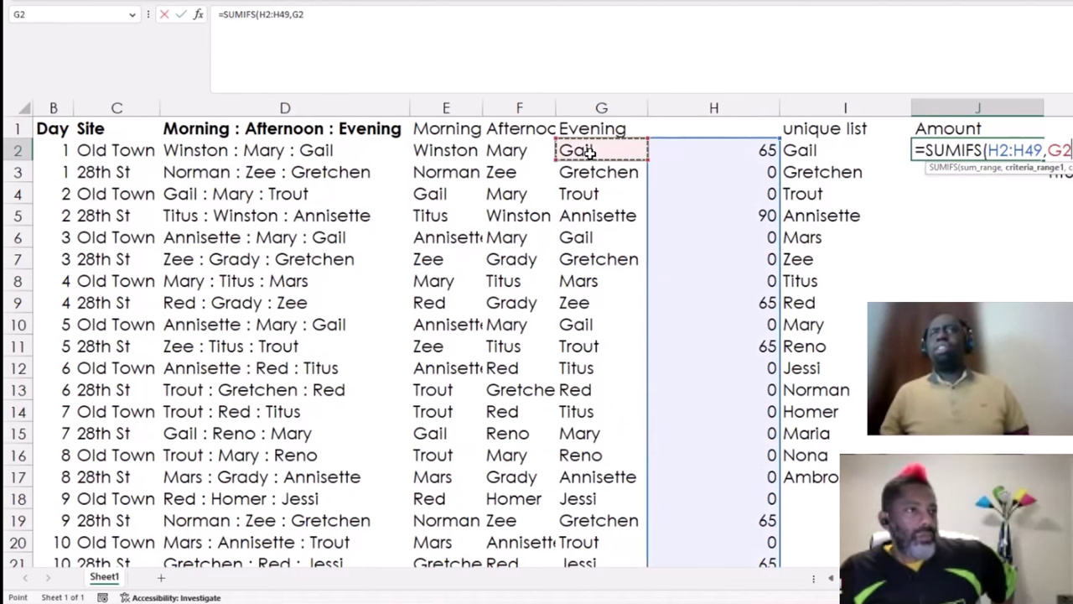
key("ctrl+shift+Down")
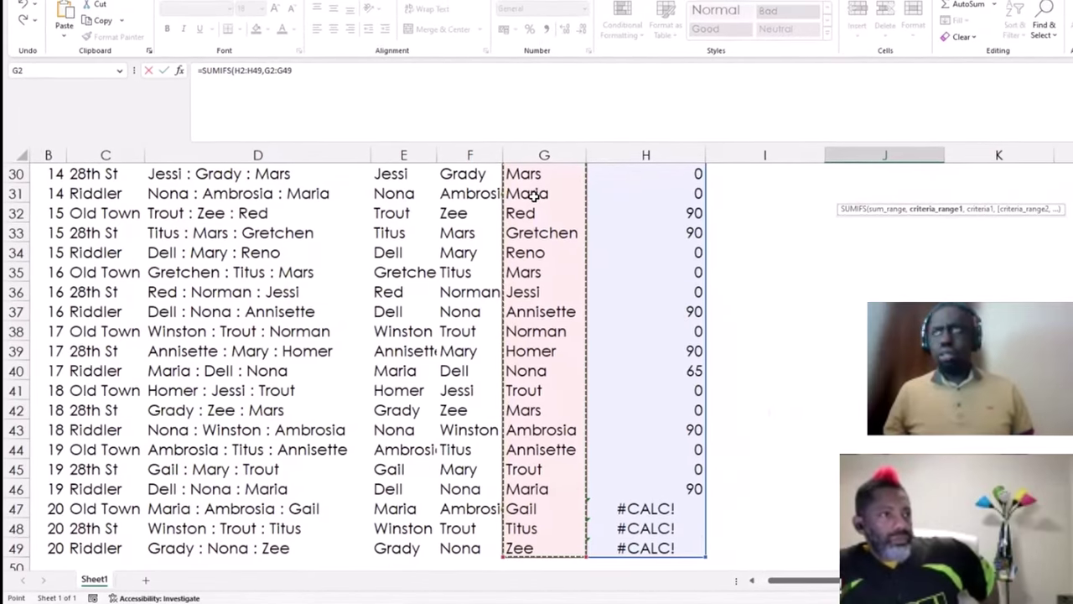
scroll(535, 194, "up", 10)
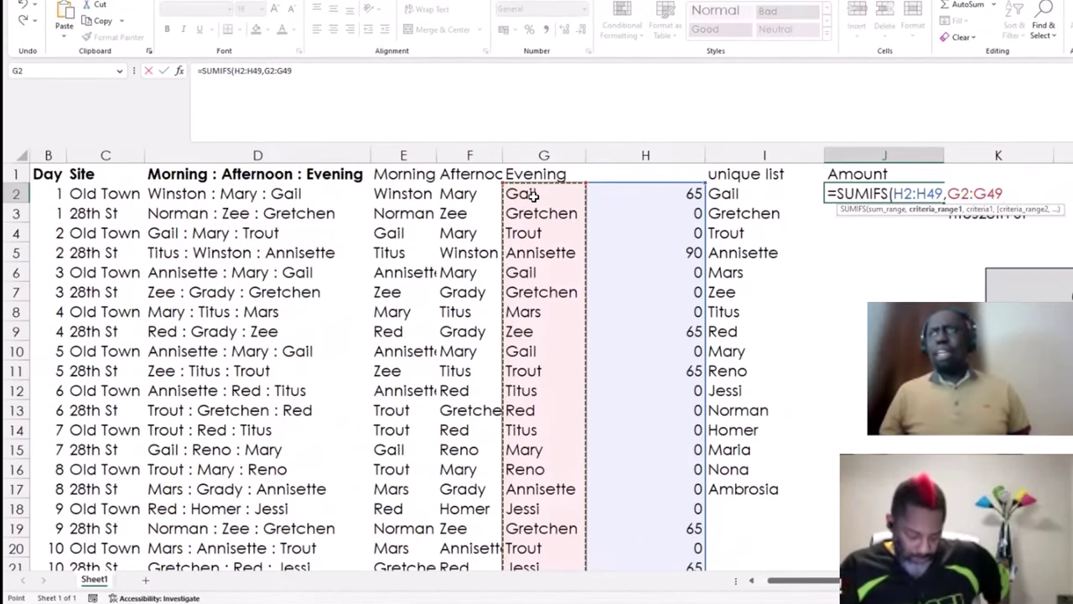
type(",")
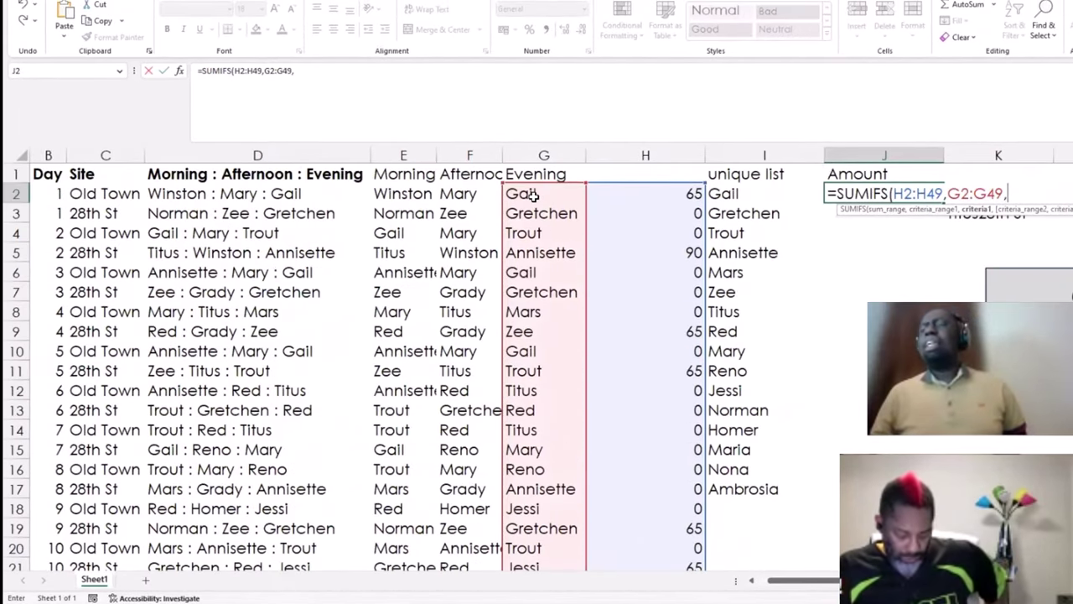
left_click(736, 196)
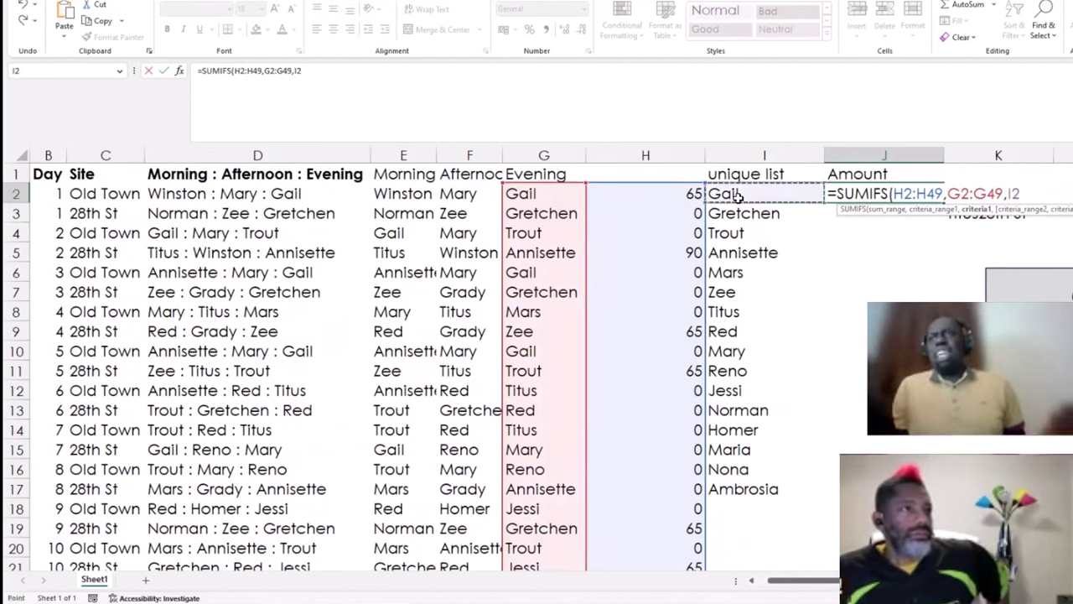
key("ctrl+shift+Down")
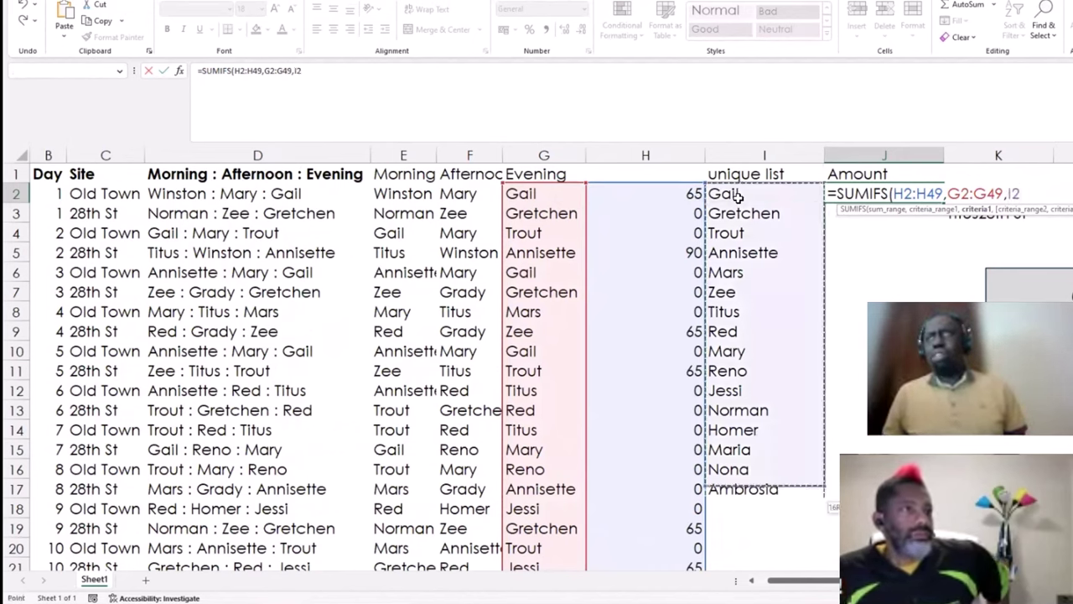
type("#")
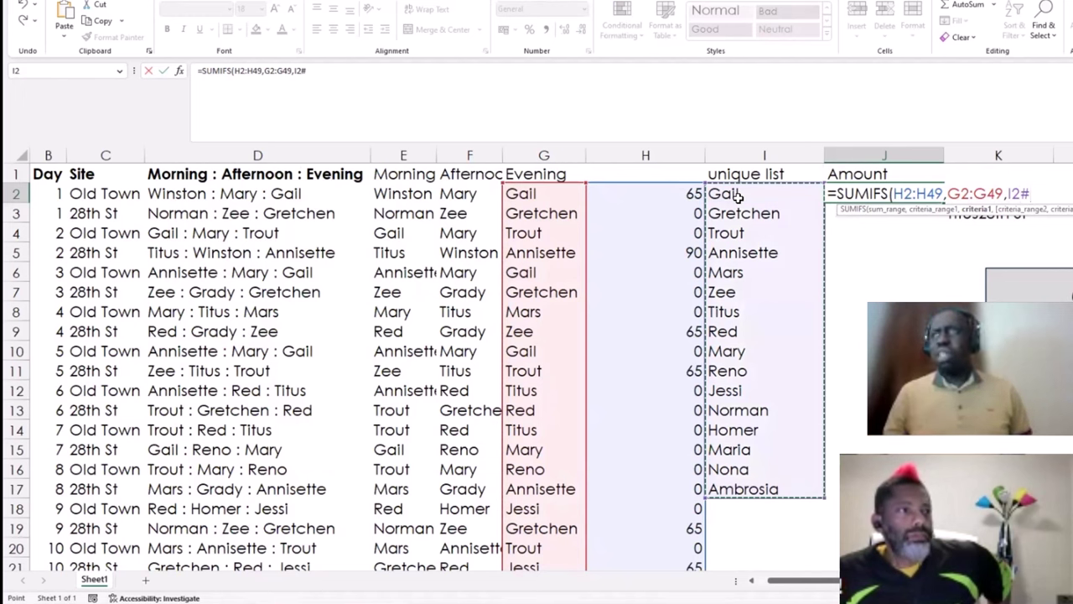
type(")")
key("ctrl+Return")
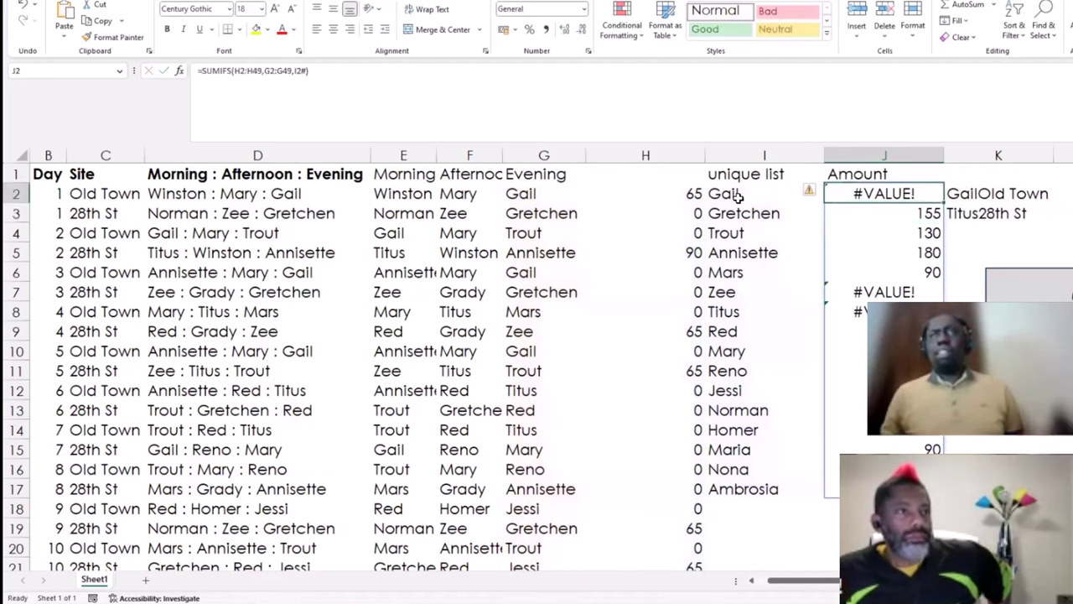
Remove the # spill marker so the criterion is just I2.
double_click(897, 193)
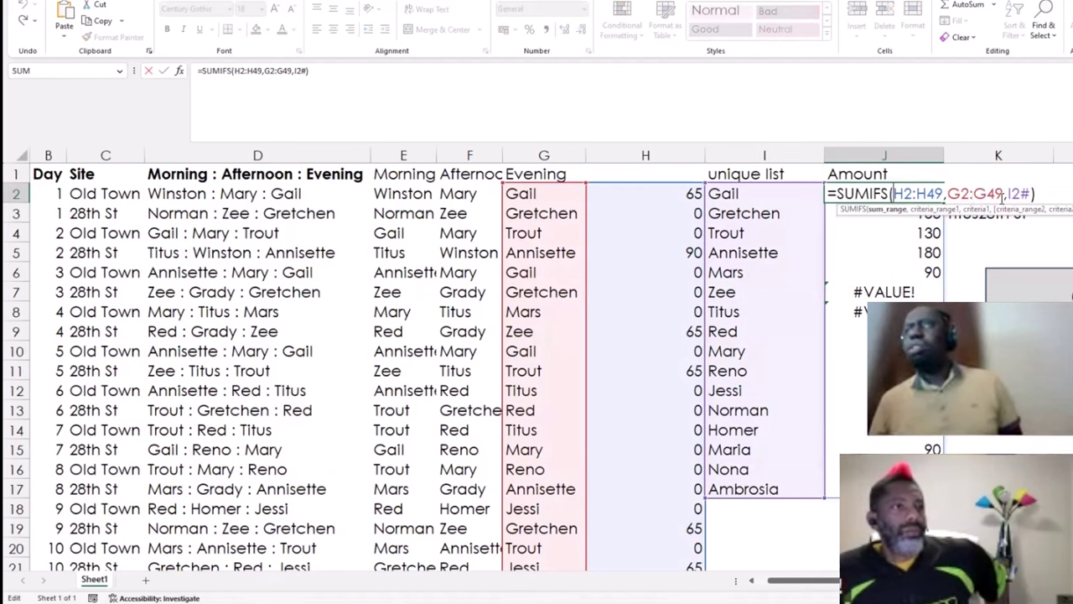
left_click(1030, 194)
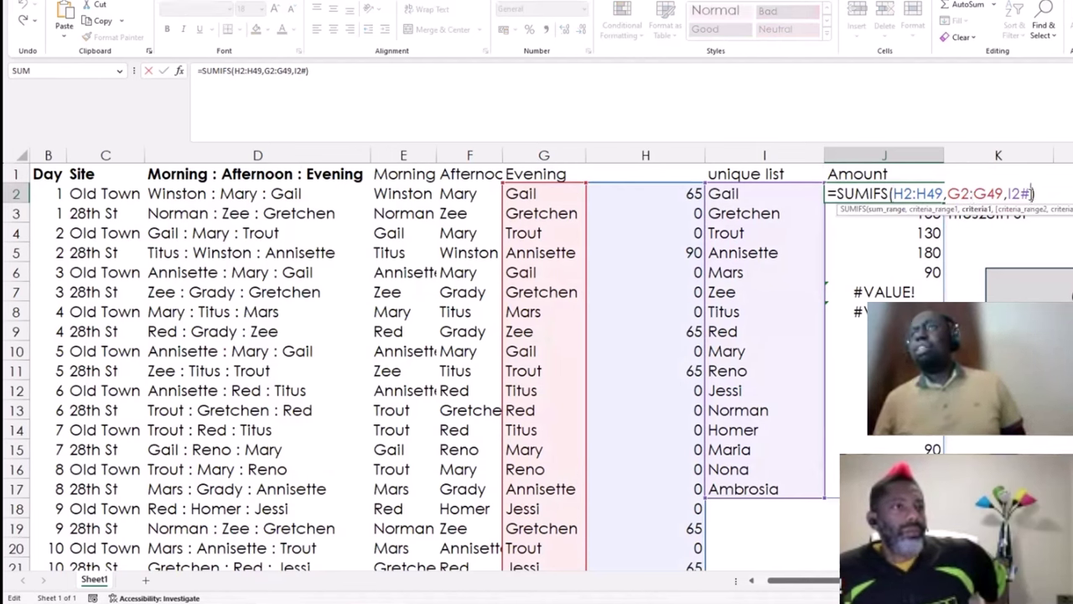
key("BackSpace")
key("ctrl+Return")
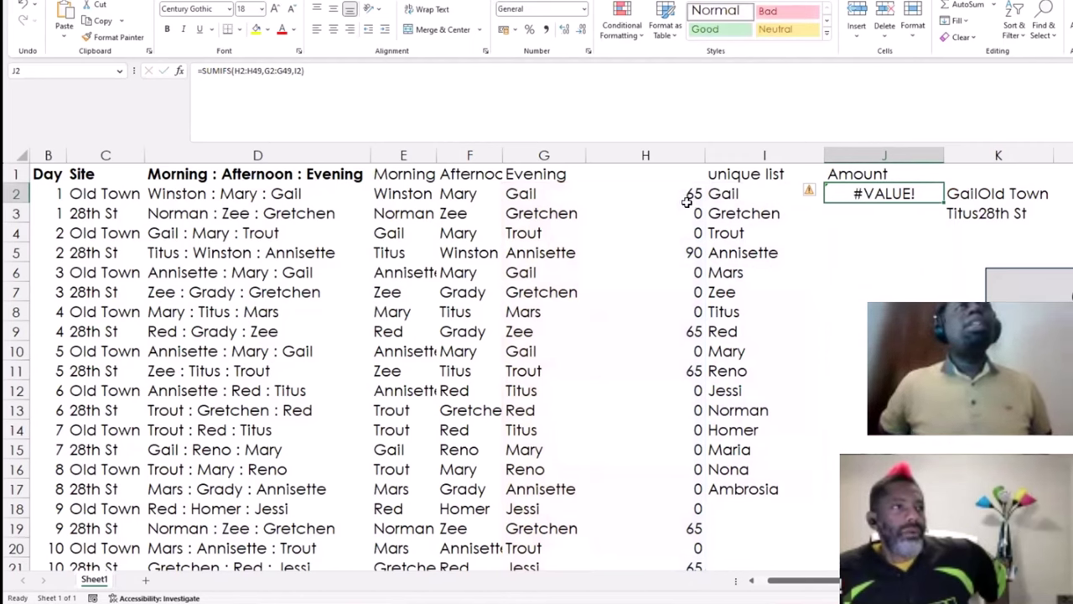
Review J2's SUMIFS arguments H2:H49, G2:G49 and I2, then delete the formula.
double_click(852, 194)
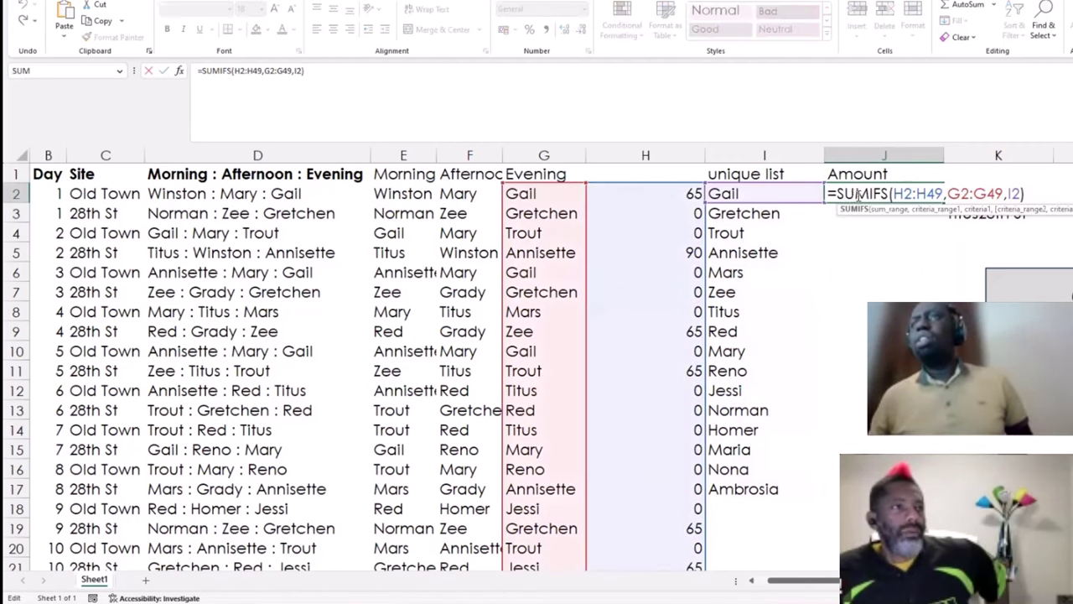
left_click(926, 194)
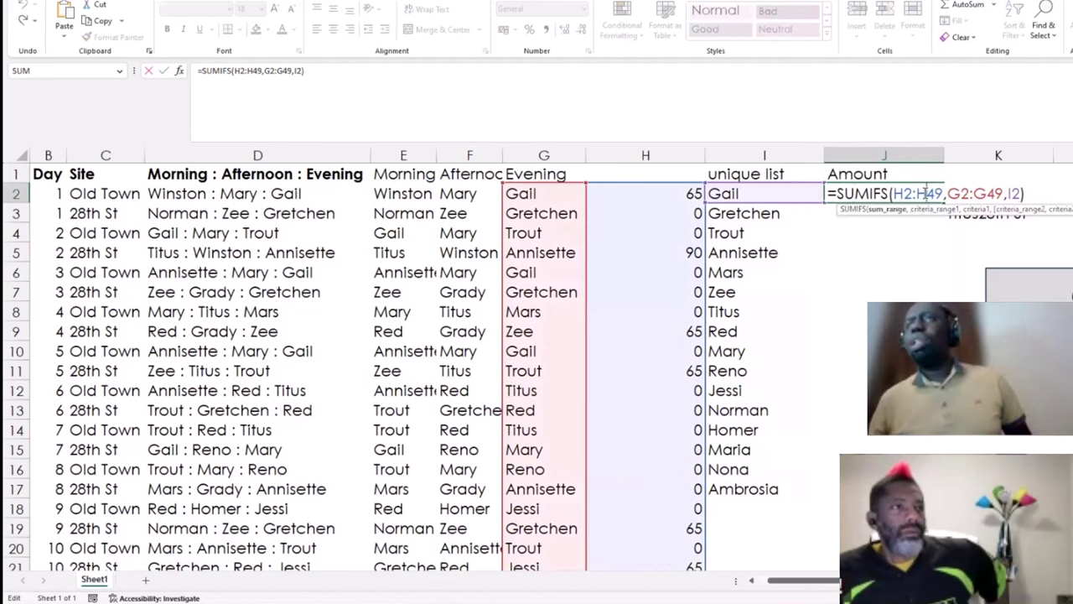
left_click(974, 193)
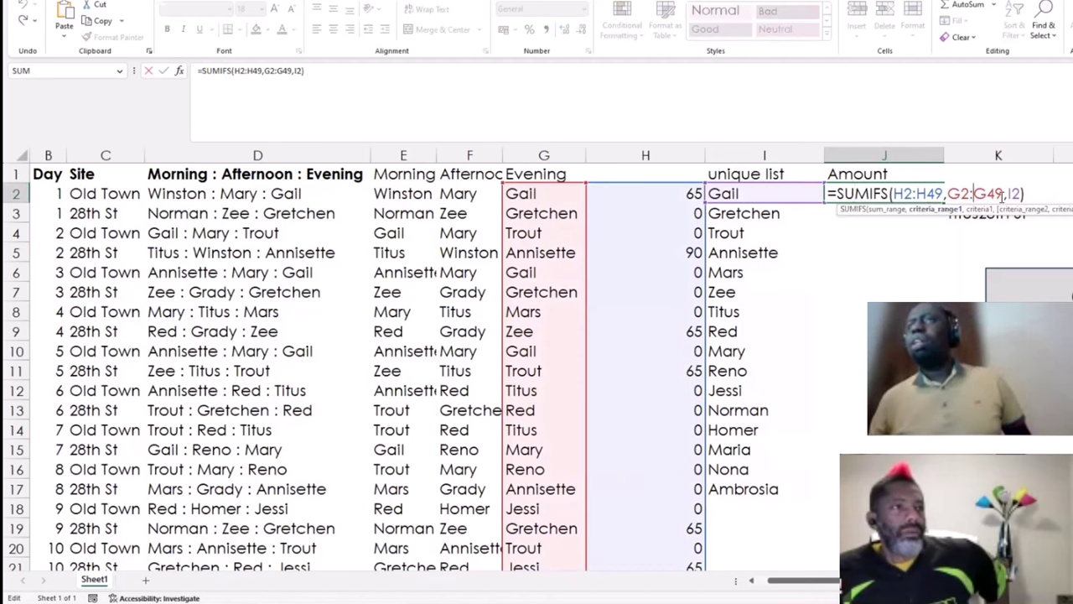
left_click(1015, 194)
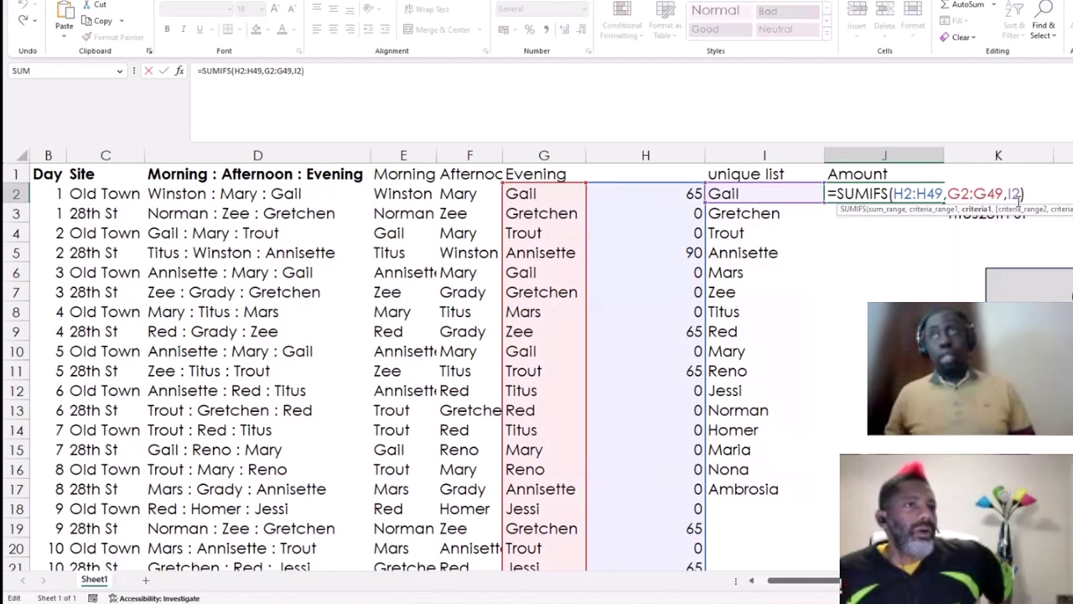
key("ctrl+Return")
key("Delete")
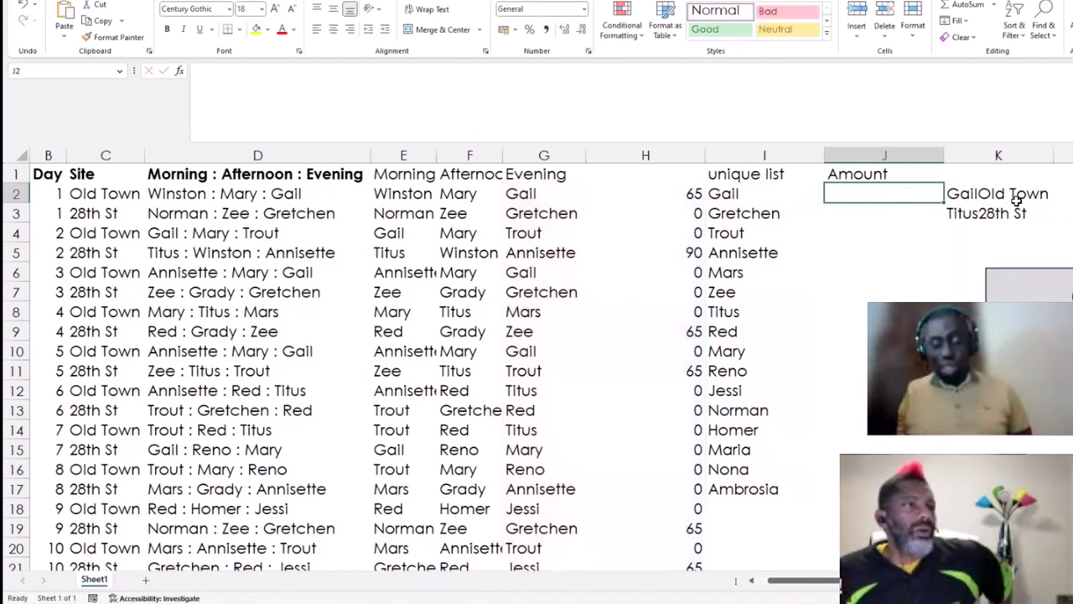
Begin a FILTER formula in J2 with the absolute pay range $H$2:$H$49.
type("=filte")
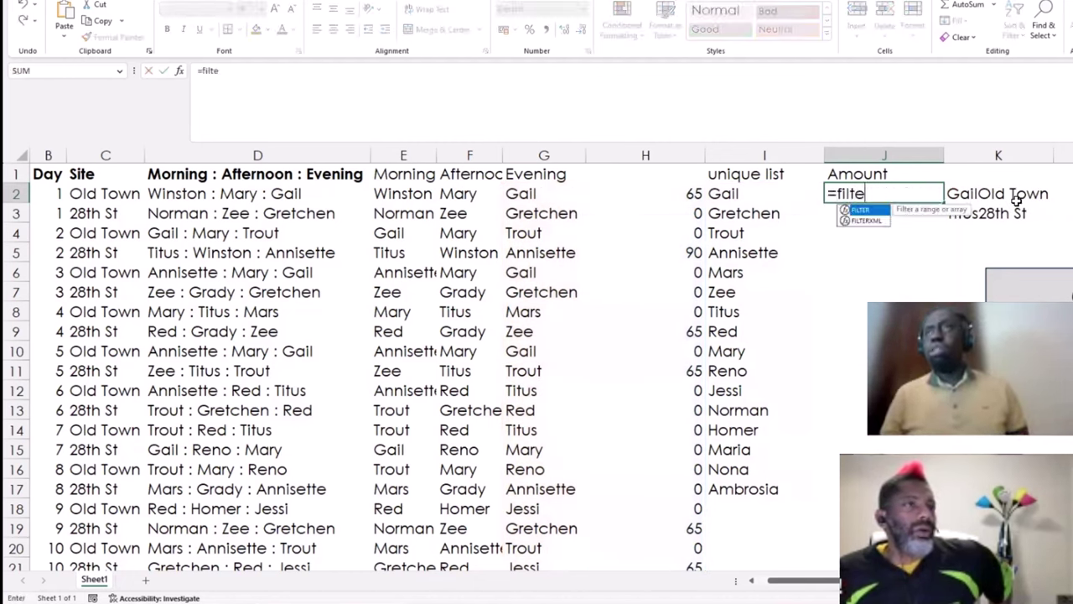
type("r")
key("Tab")
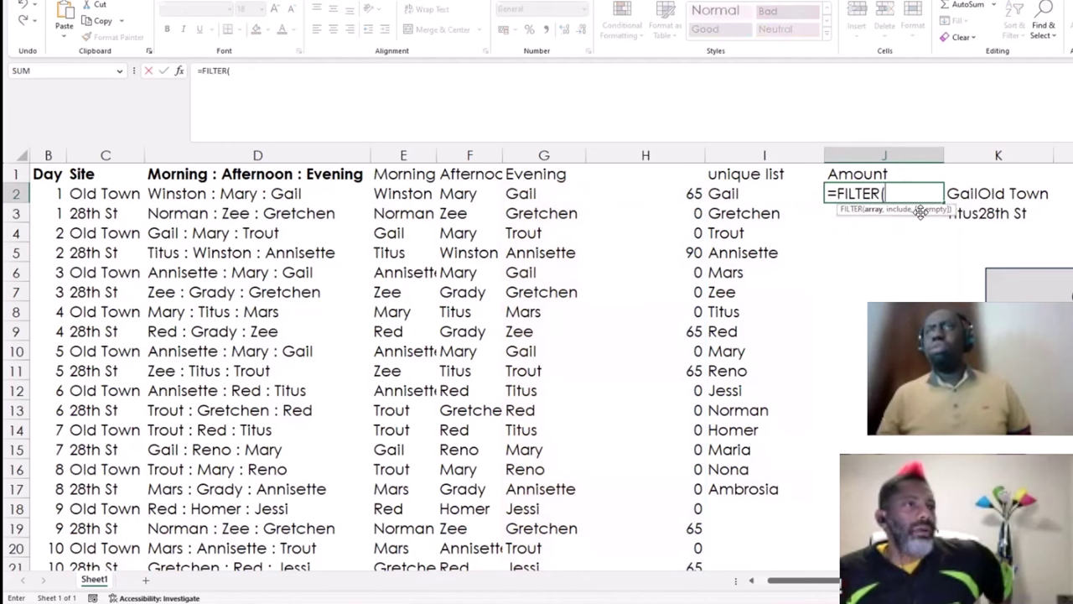
left_click(662, 196)
key("ctrl+shift+Down")
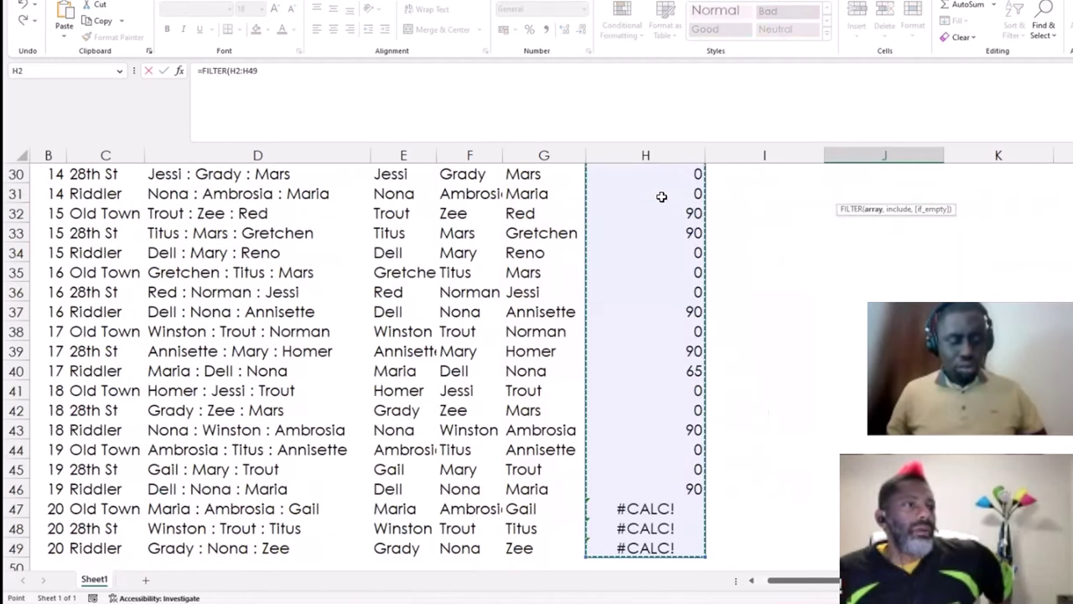
key("F4")
type(",")
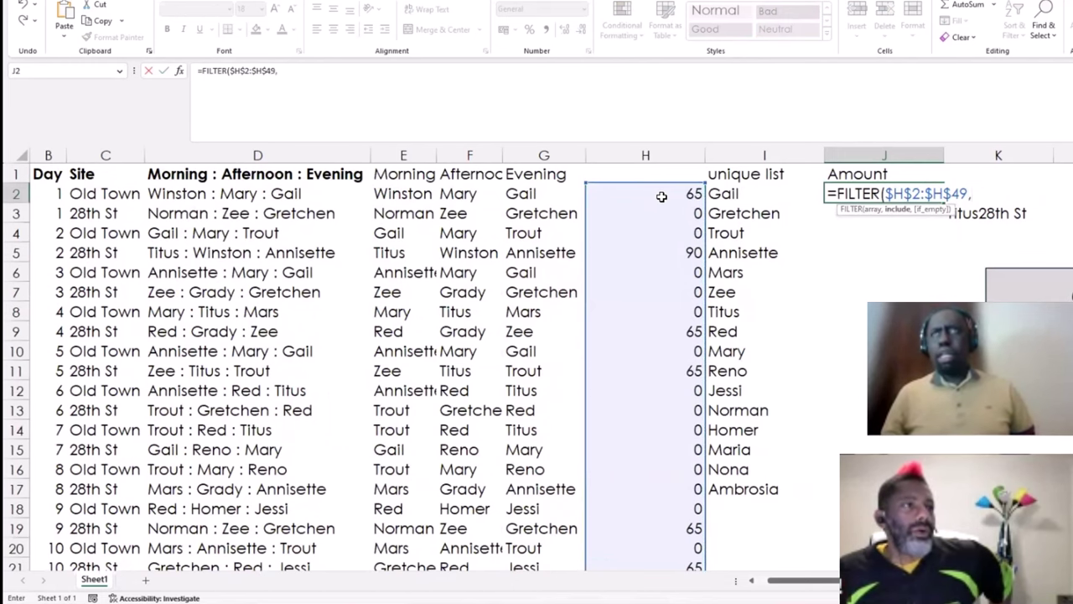
Add the condition $G$2:$G$49=I2 and enter it, spilling 65, 0, 0 and #CALC!
left_click(537, 193)
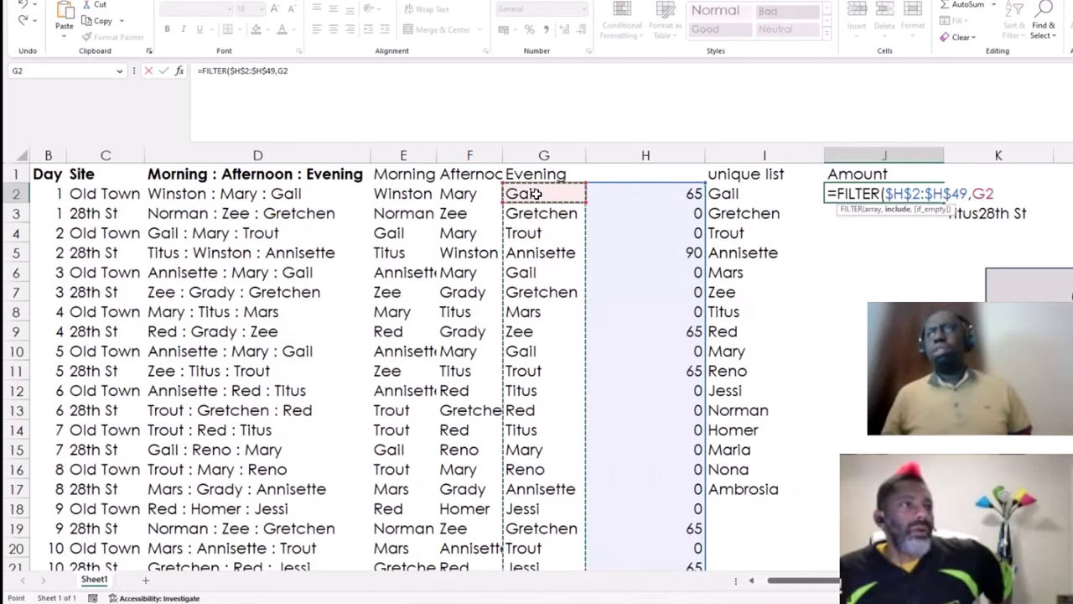
key("ctrl+shift+Down")
key("F4")
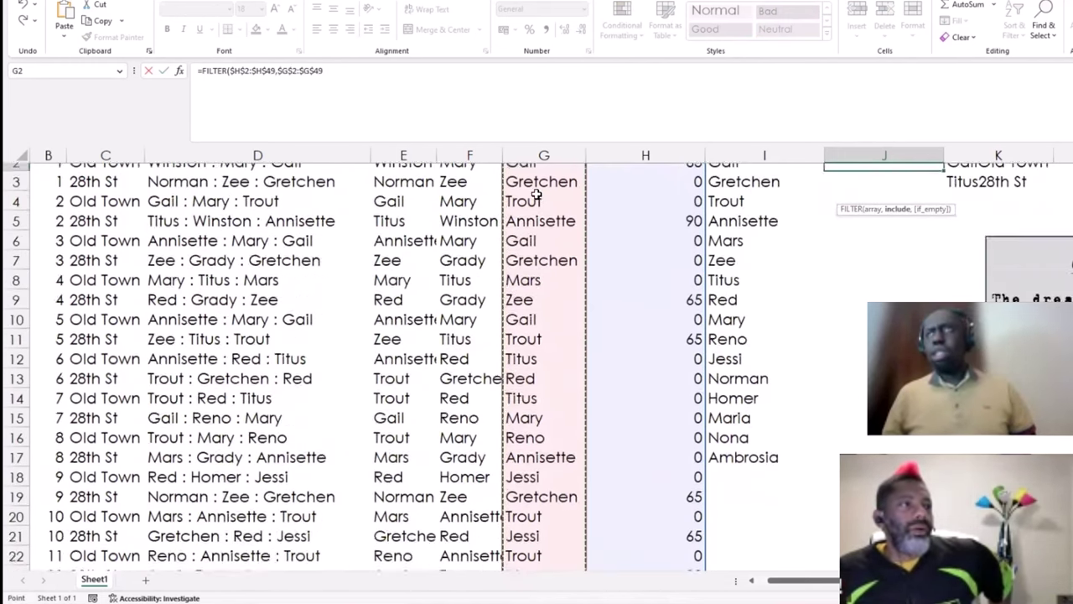
type("=")
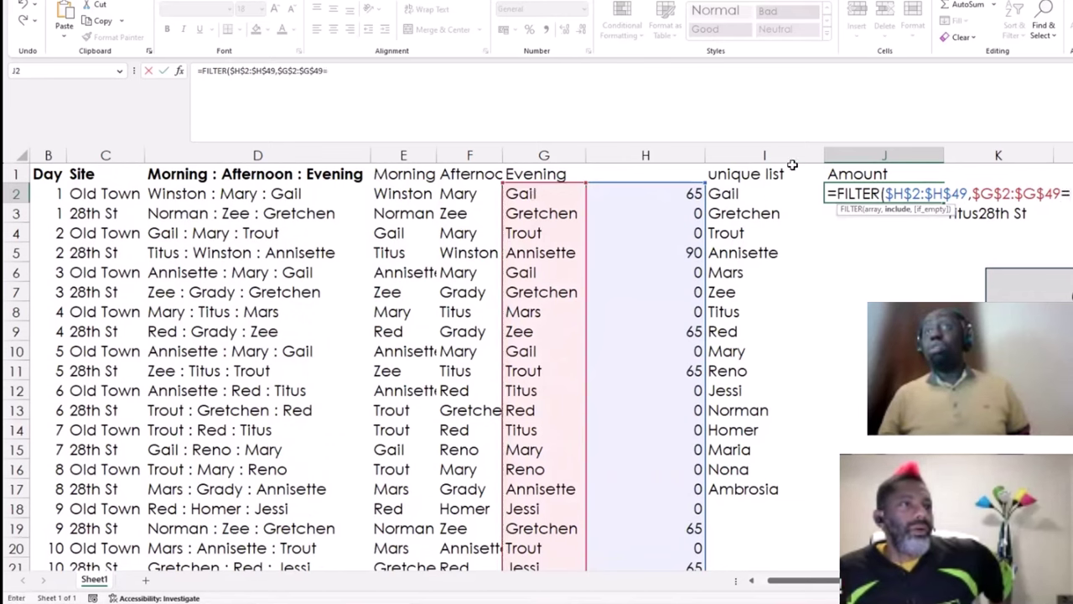
left_click(749, 192)
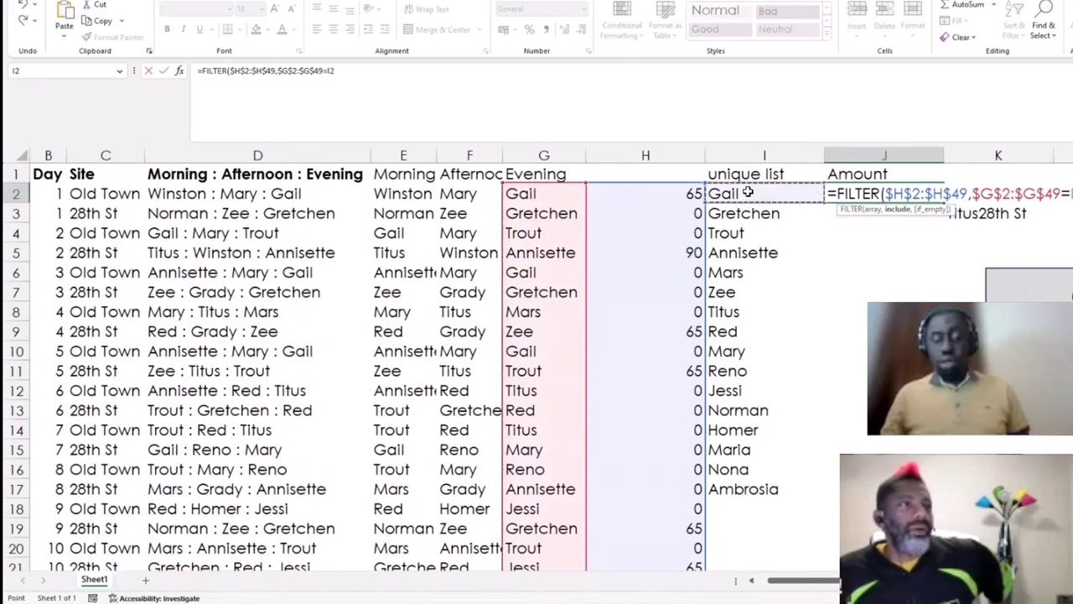
type(")")
key("Return")
key("Up")
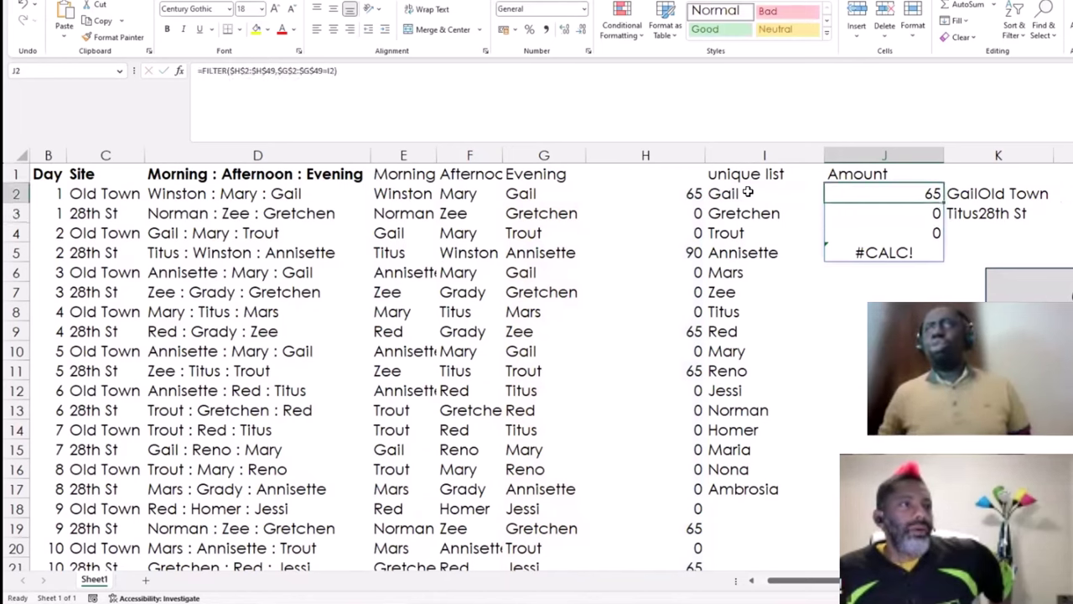
key("Left")
key("Left")
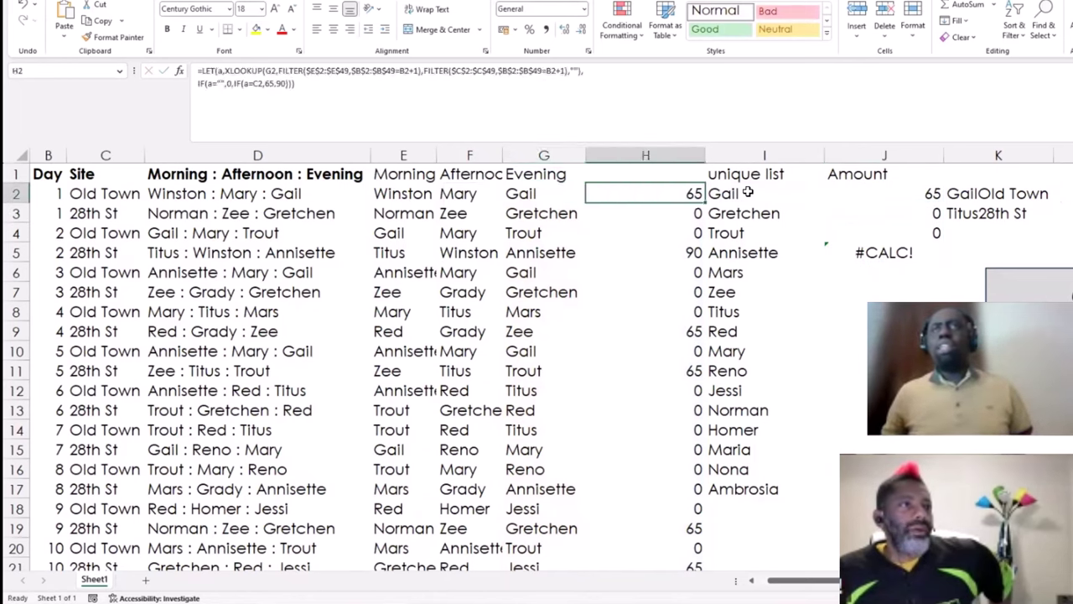
Inspect the pay formulas in H44–H49, including the #CALC! cell H47.
key("ctrl+Down")
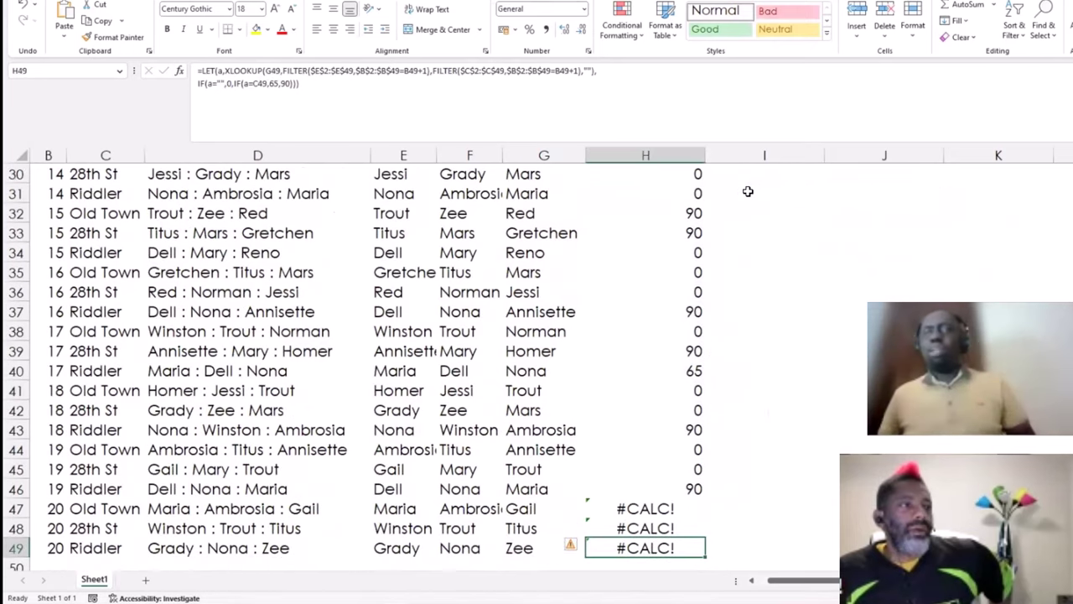
key("Up")
key("Up")
key("Up")
key("Up")
key("Up")
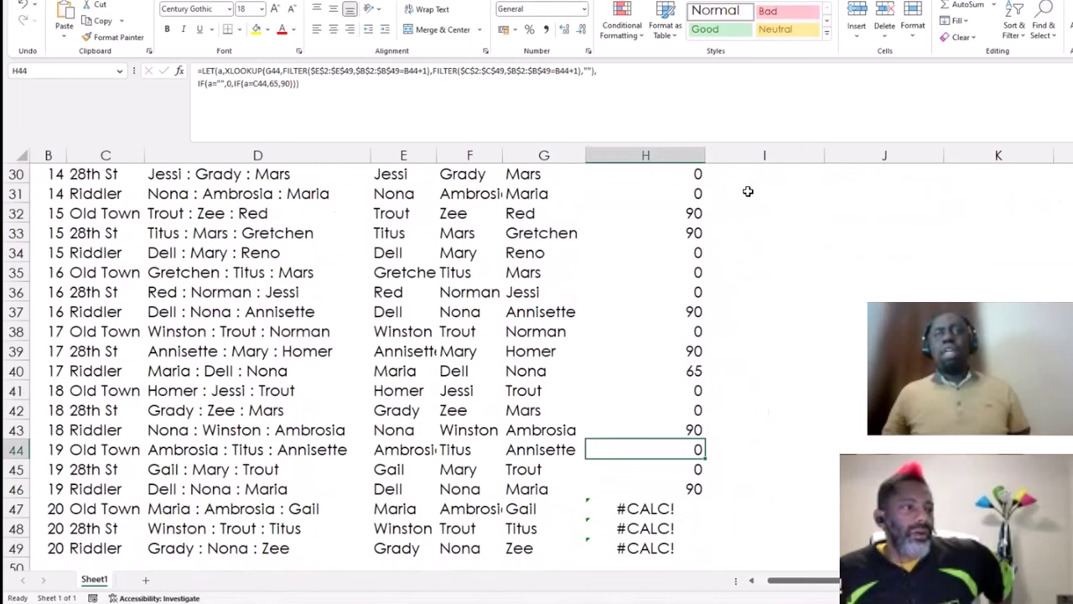
key("Down")
key("Down")
key("Down")
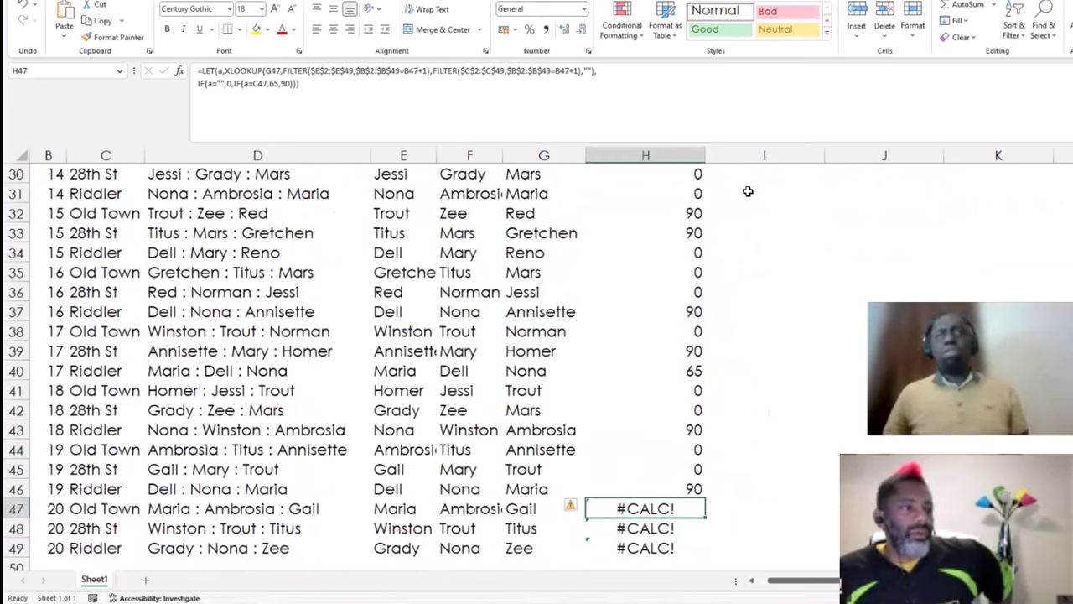
key("Up")
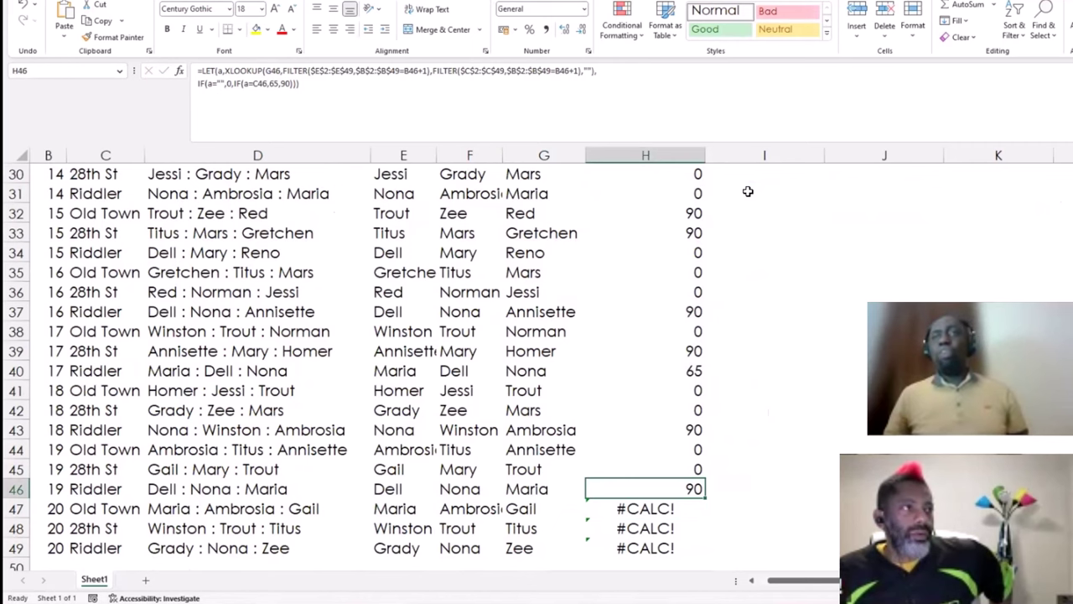
Undo the FILTER formula to restore the spilled SUMIFS totals in column J.
key("ctrl+z")
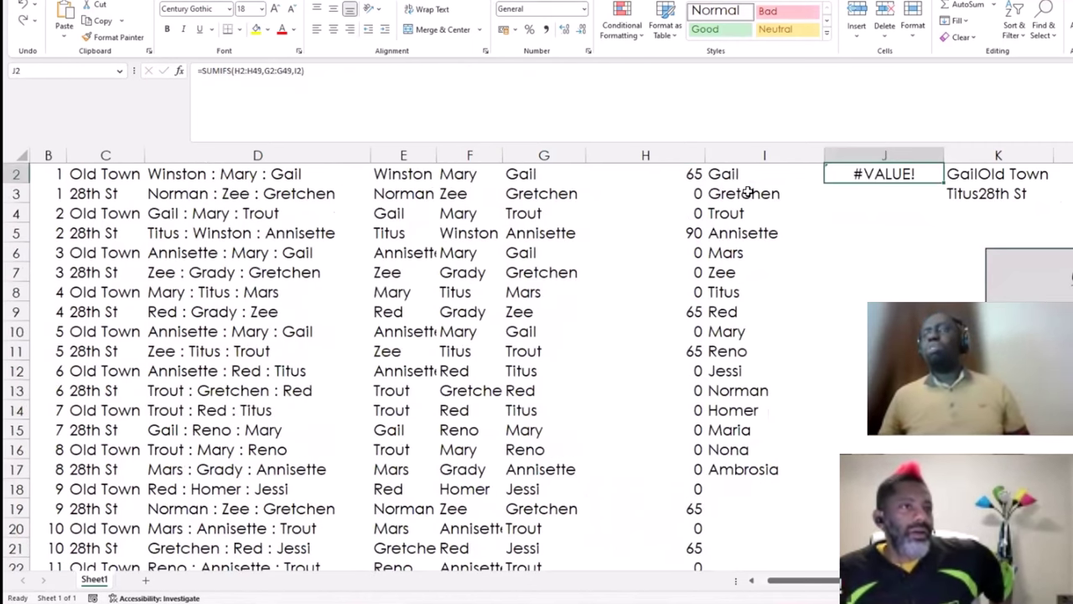
key("ctrl+z")
key("Up")
Select the #CALC! pay cell H47 to examine its formula.
left_click(749, 193)
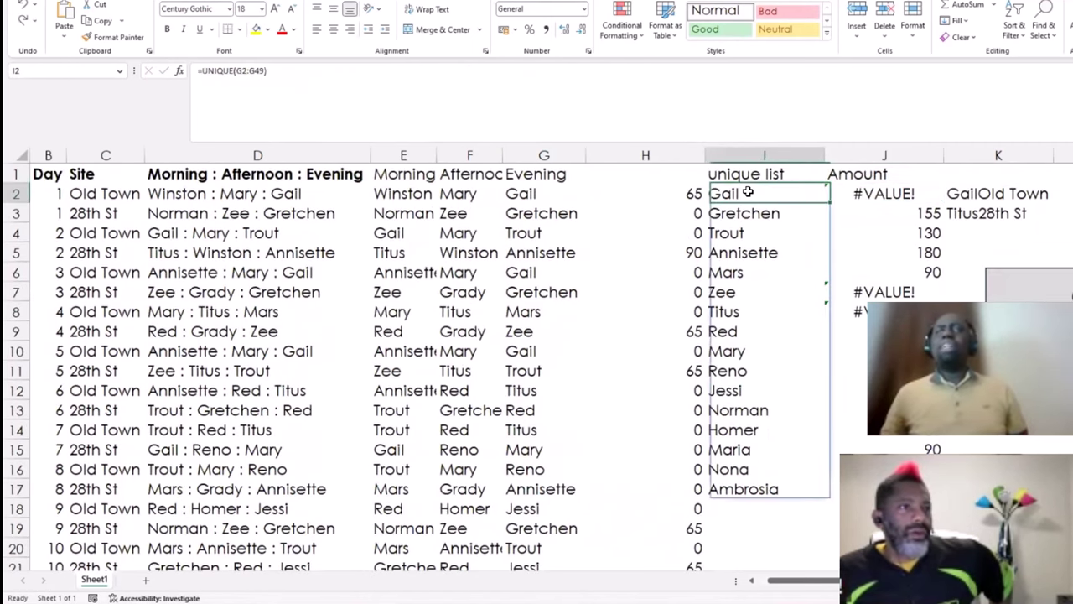
key("Left")
key("Left")
key("ctrl+Down")
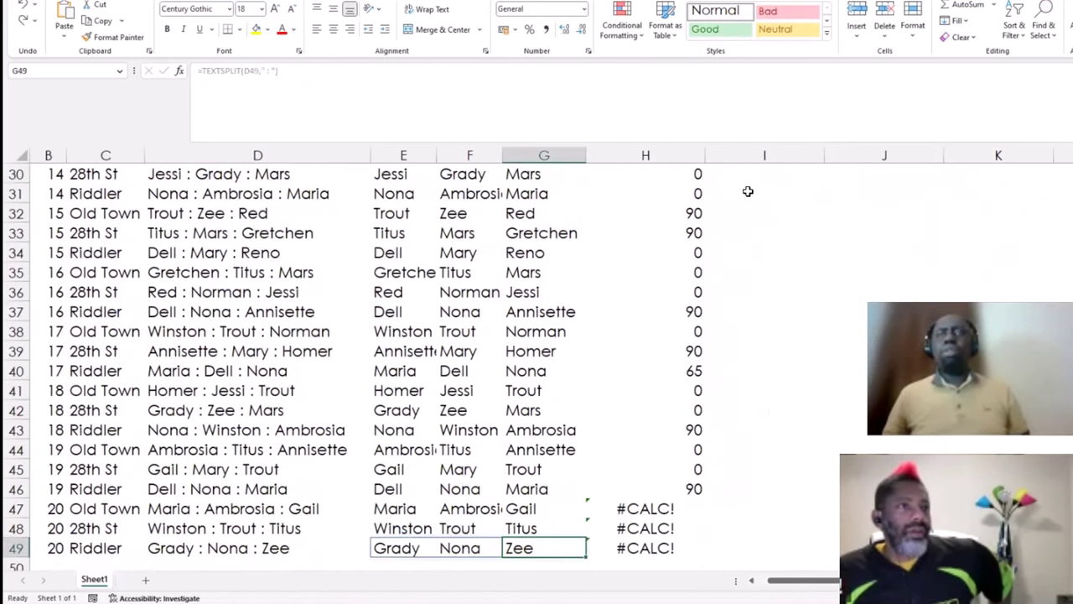
key("Right")
key("Up")
key("Up")
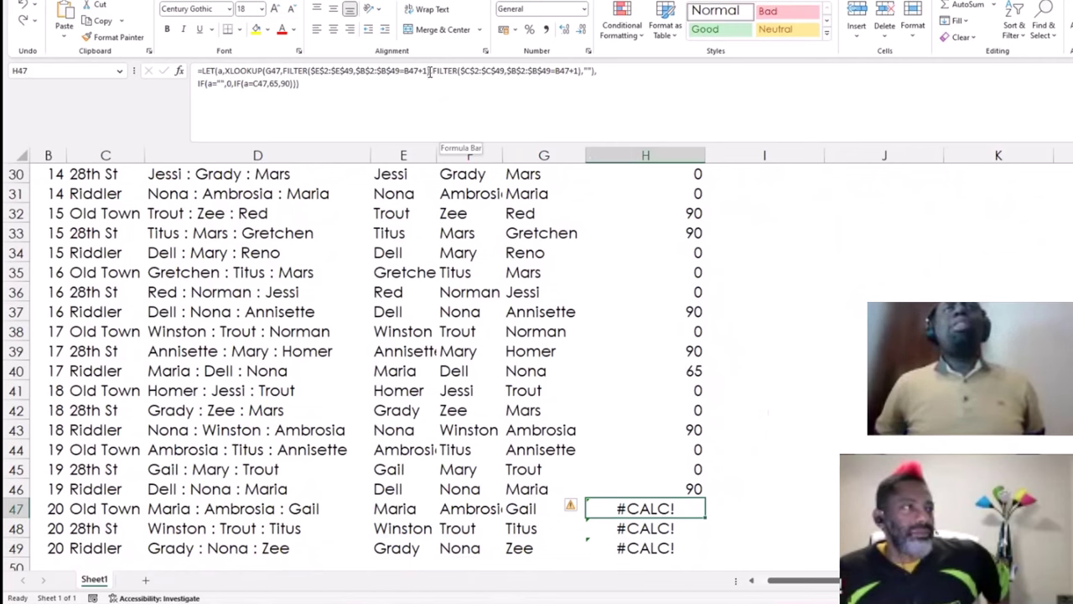
Add 0 as the if_empty argument to both FILTERs in H47's formula.
left_click(430, 71)
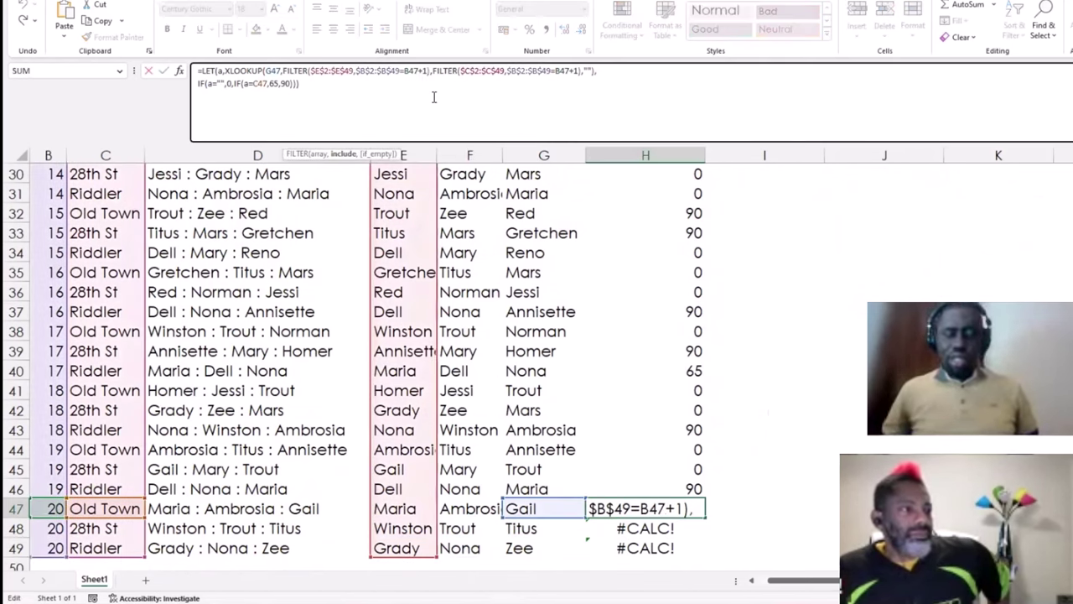
type(",")
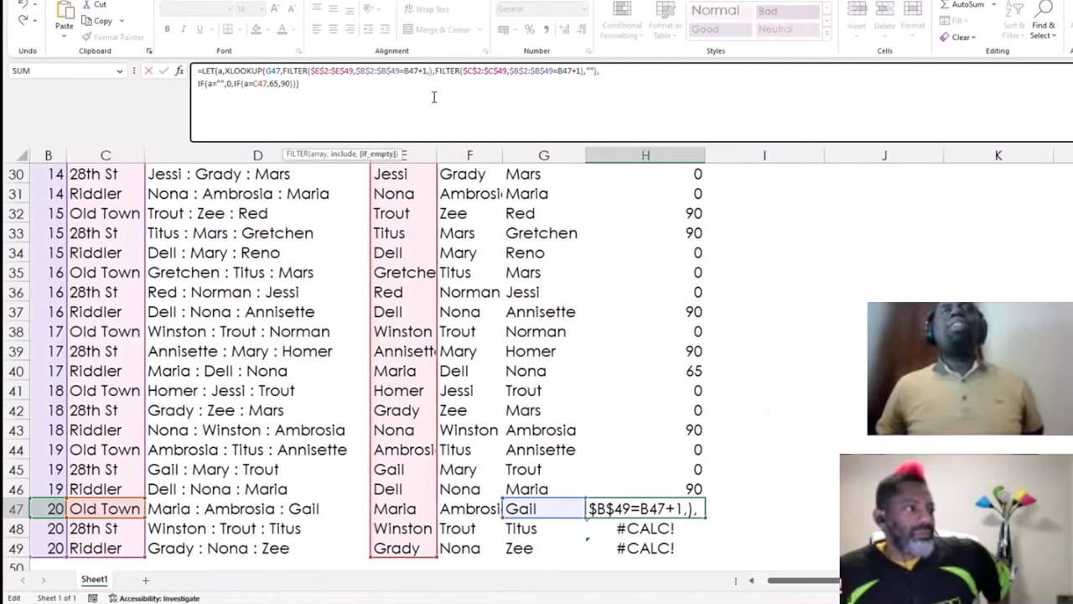
type("0")
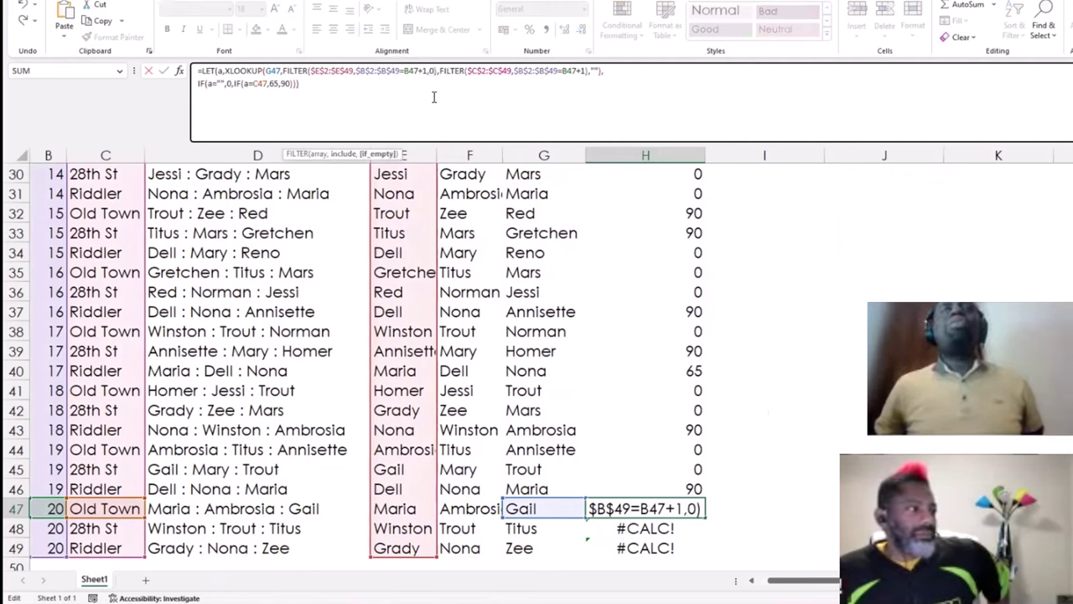
left_click(585, 71)
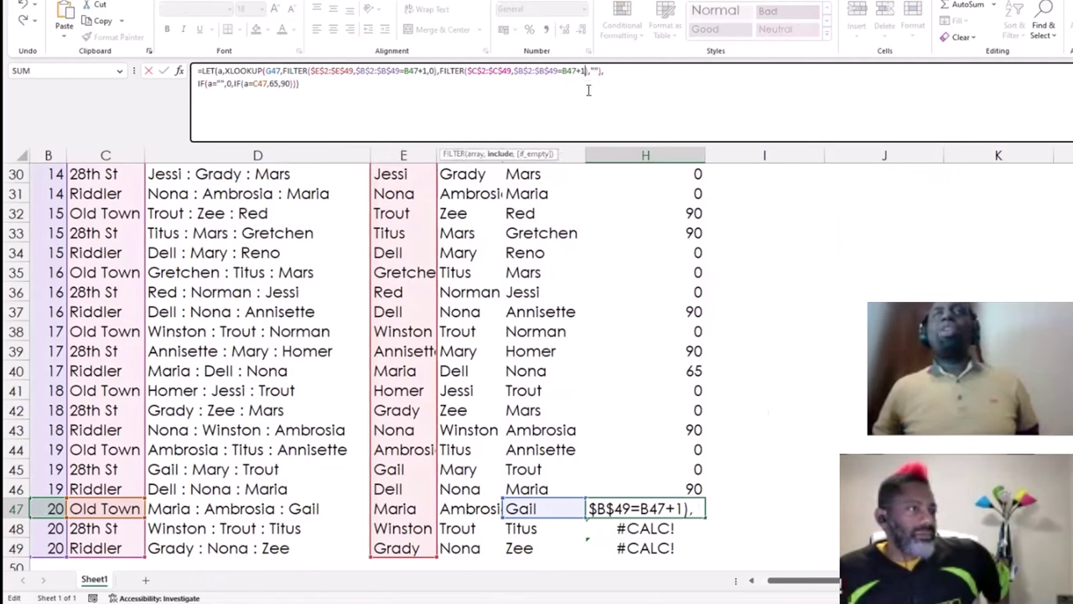
type(",0")
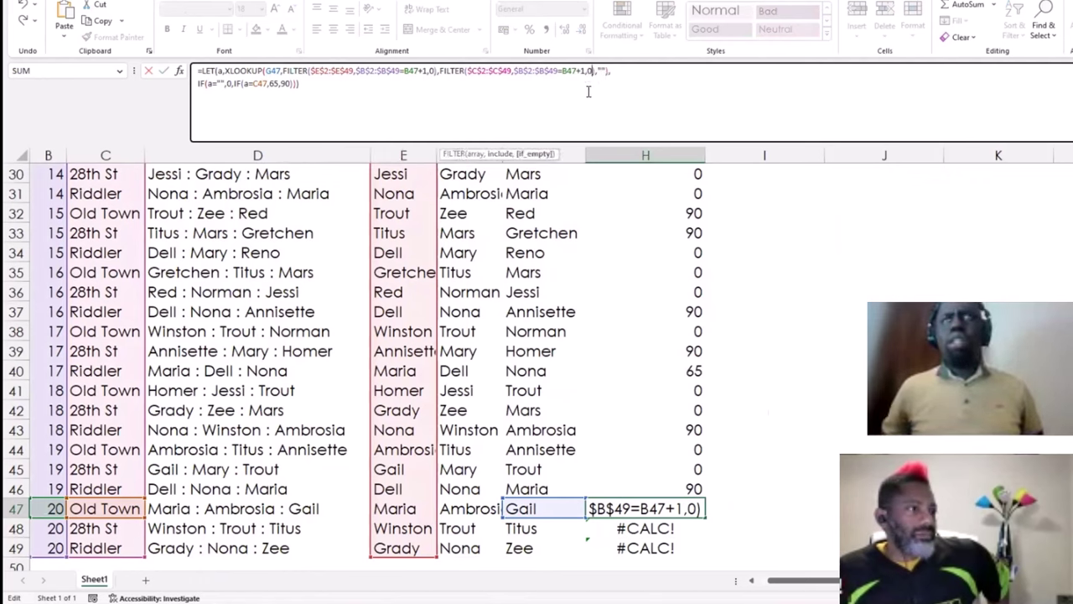
key("ctrl+Return")
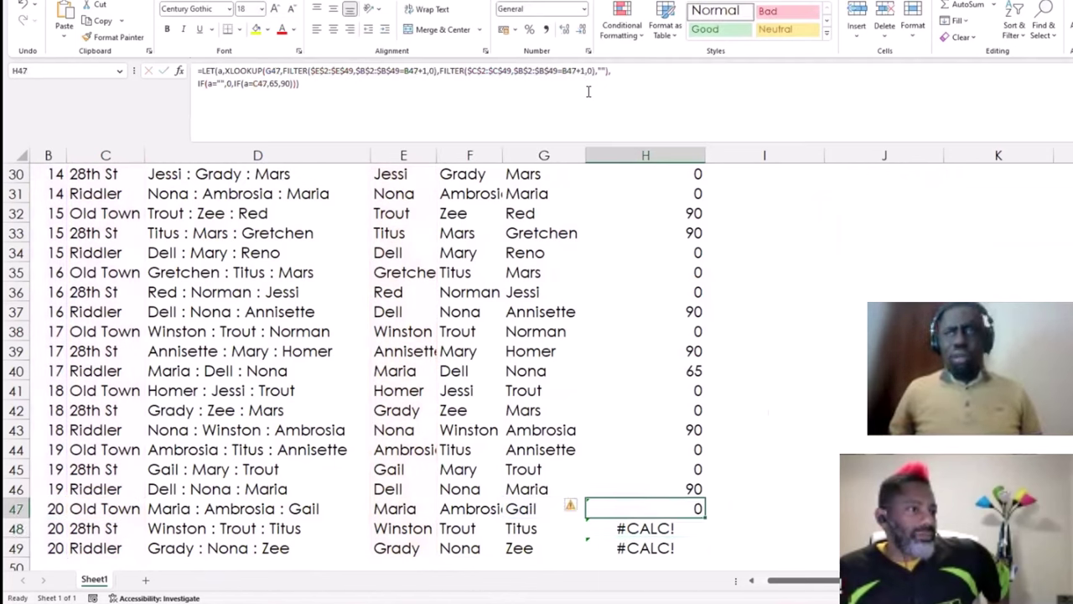
Copy the corrected H47 formula into H42:H46 and H48:H49.
key("ctrl+c")
key("Up")
key("shift+Up")
key("shift+Up")
key("shift+Up")
key("shift+Up")
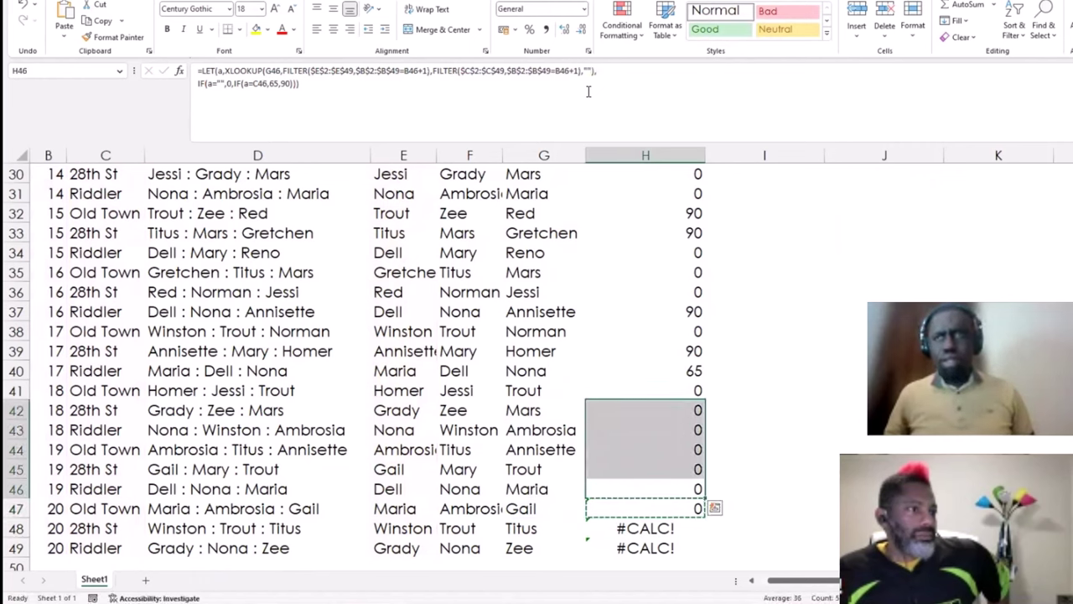
key("ctrl+v")
key("Escape")
key("Down")
key("Down")
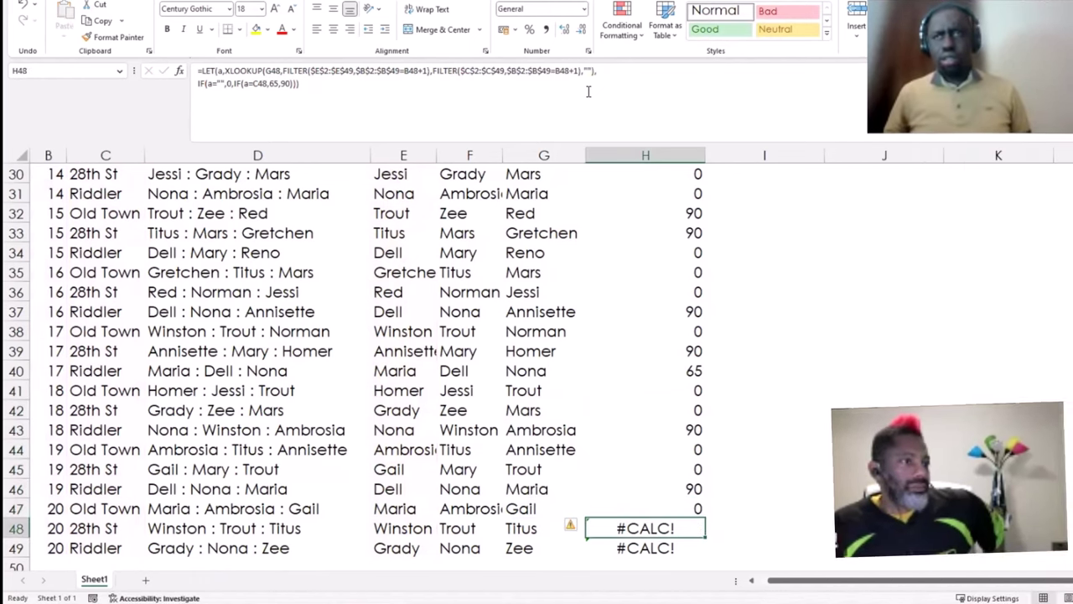
key("Up")
key("ctrl+c")
key("Down")
key("shift+Down")
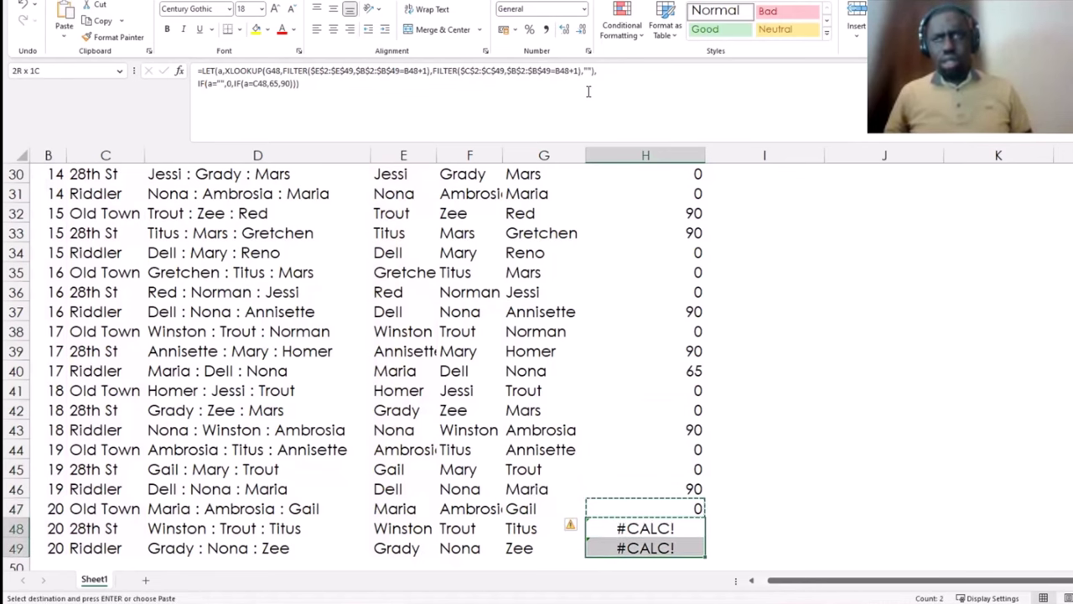
key("ctrl+v")
Check the formulas in H2, I2 and J2 at the top of the sheet.
key("ctrl+Up")
key("ctrl+Up")
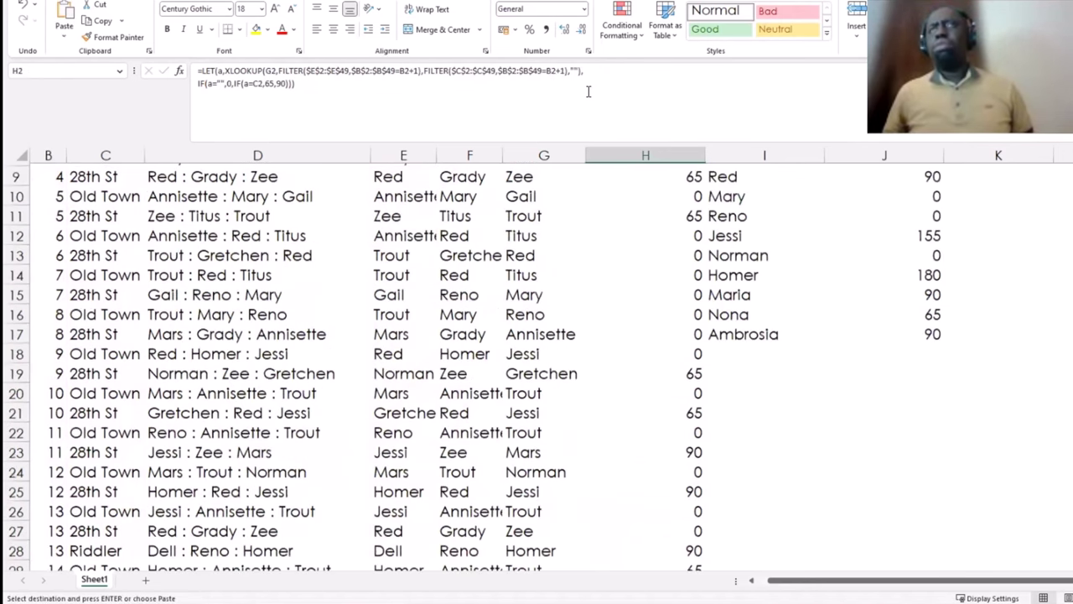
key("Down")
key("Right")
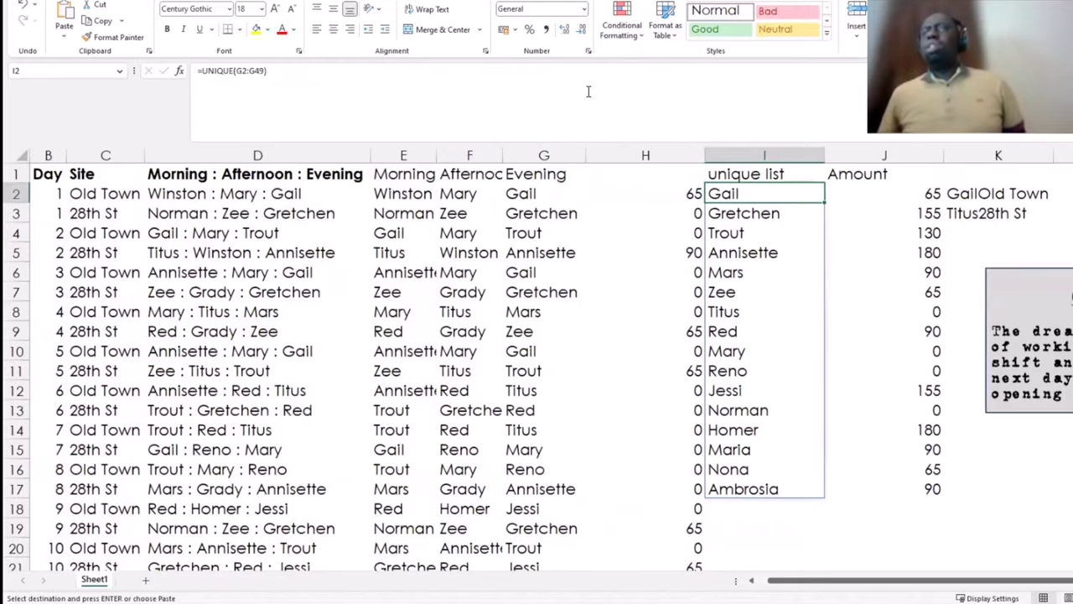
key("Right")
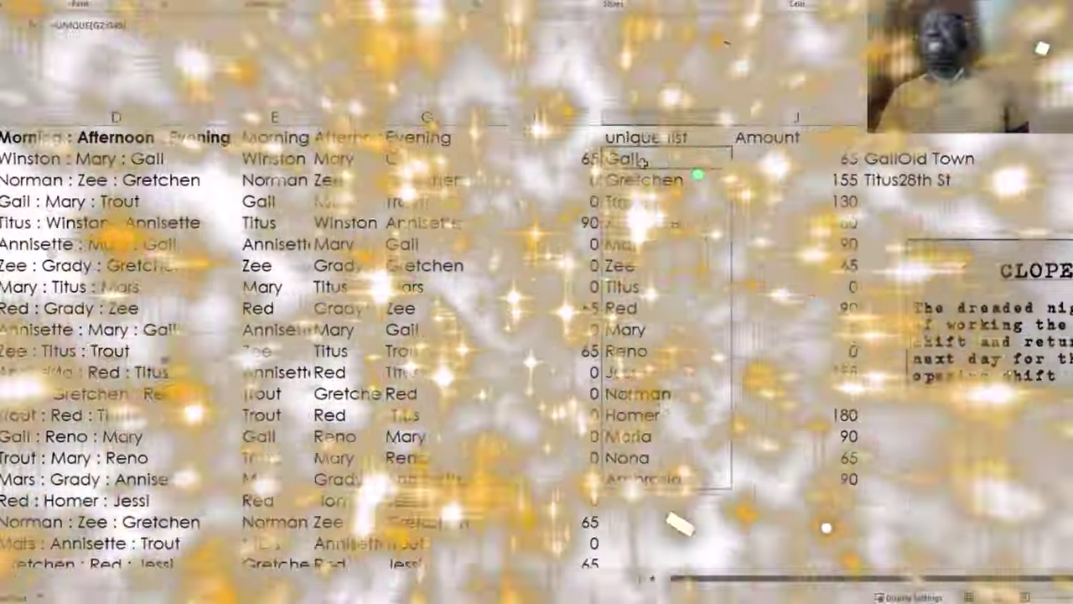
left_click(750, 136)
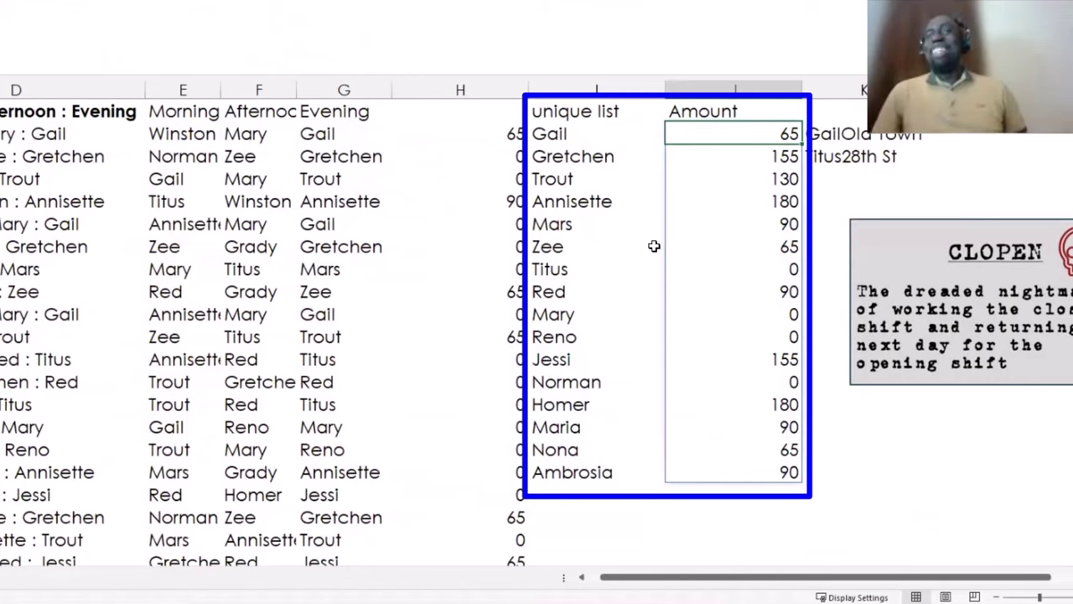
left_click(577, 133)
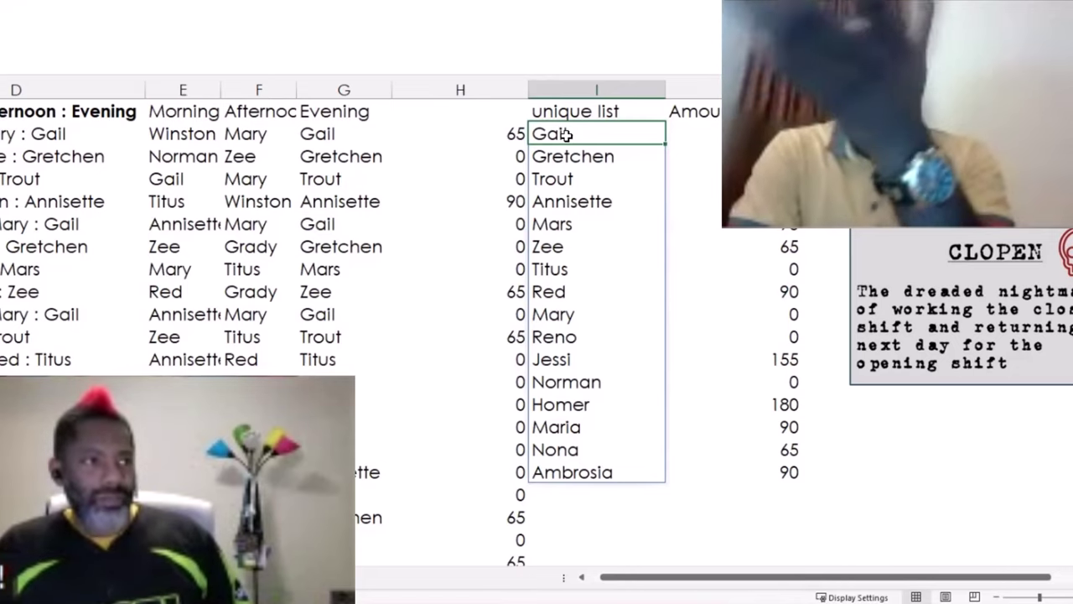
key("Left")
key("Left")
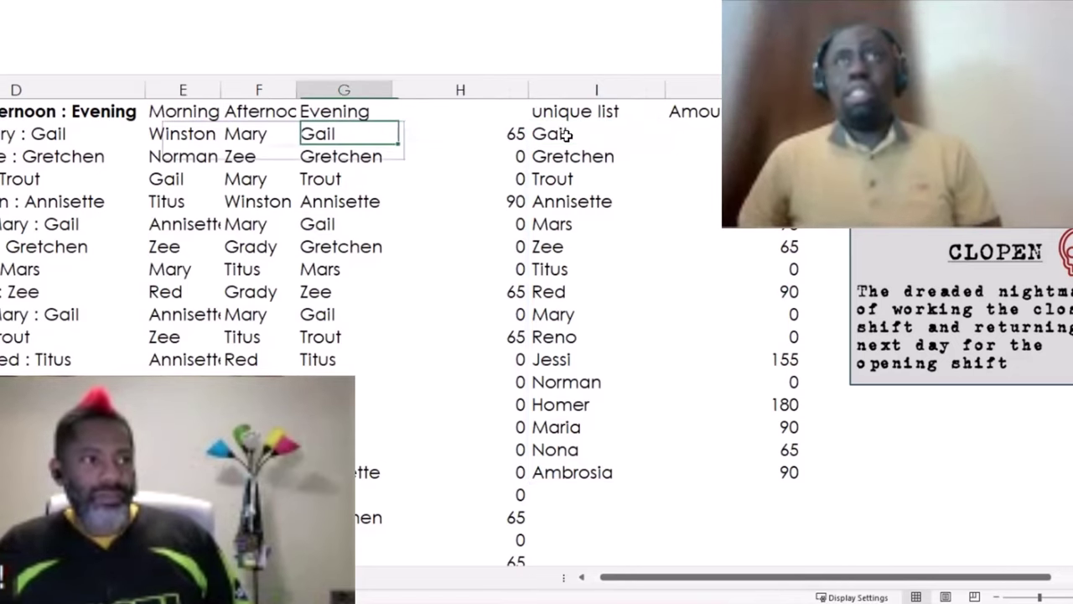
key("shift+Left")
key("shift+Left")
key("Left")
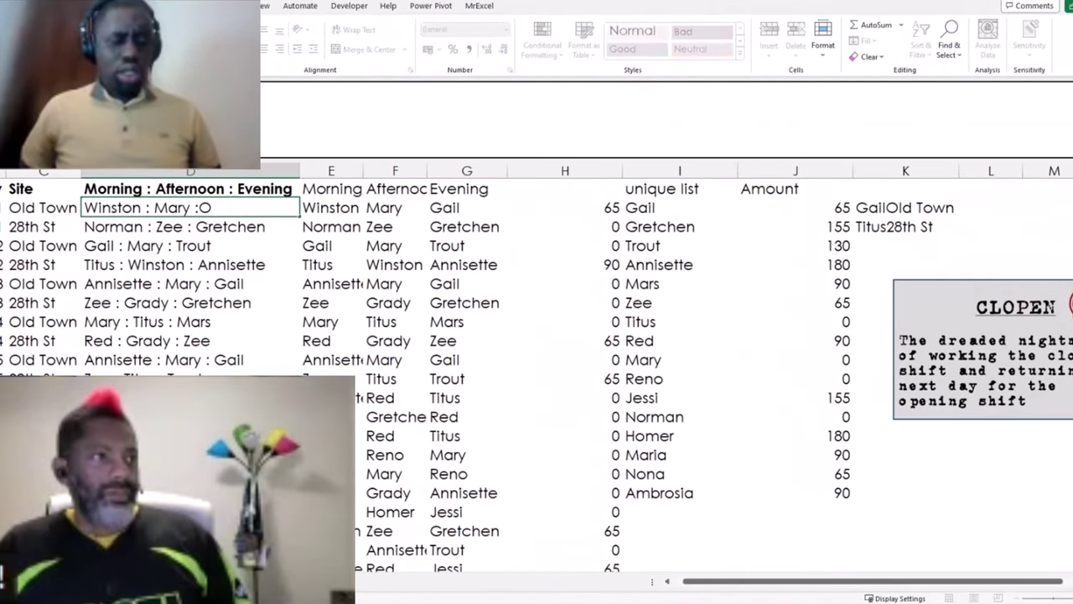
type("z")
key("Return")
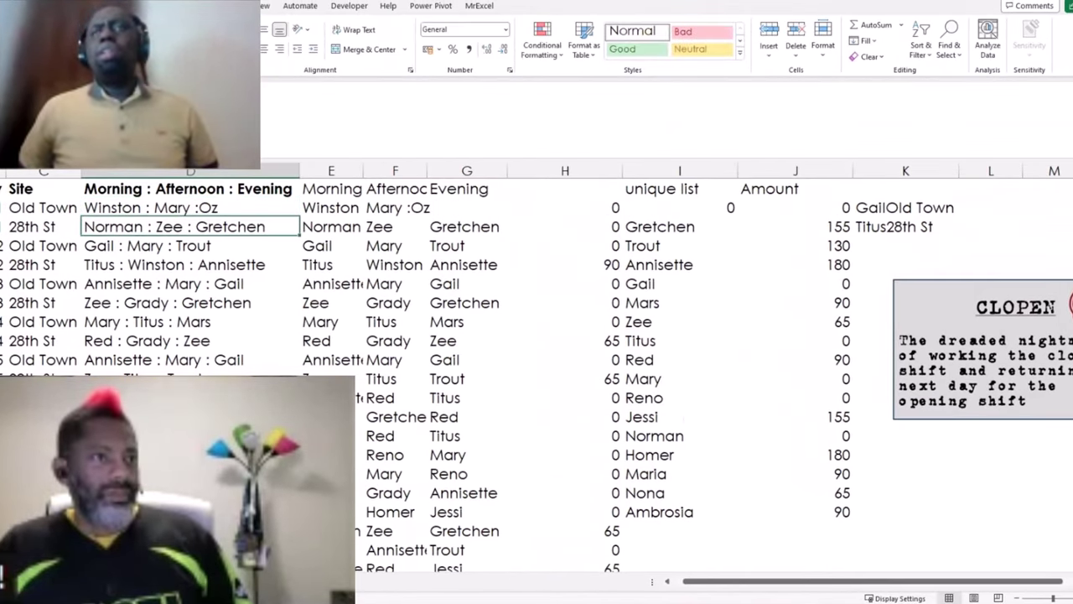
left_click(192, 207)
left_click(467, 207)
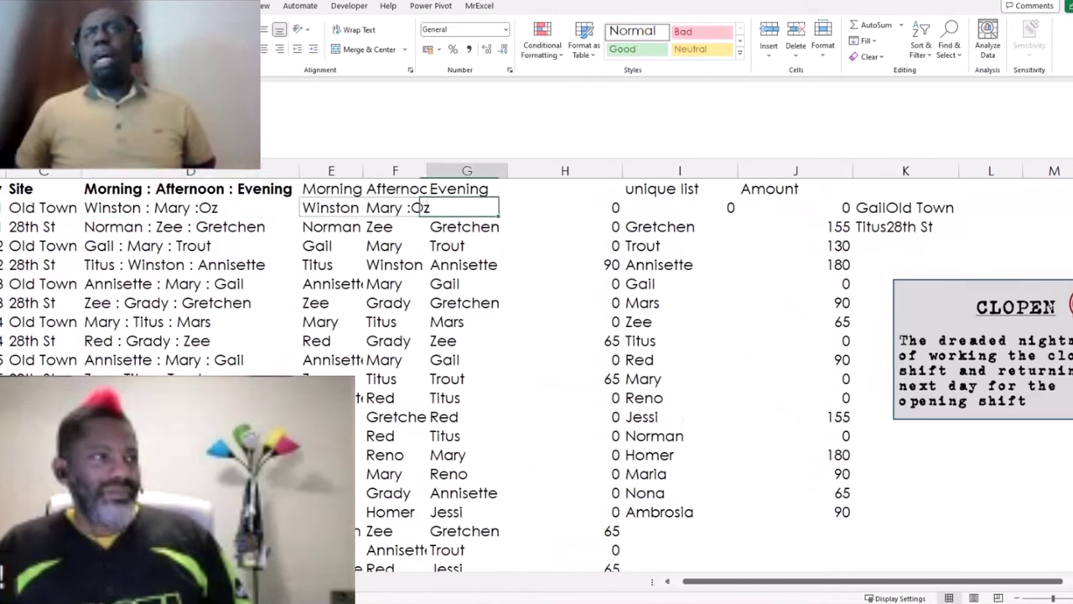
left_click(681, 207)
left_click(796, 207)
left_click(681, 207)
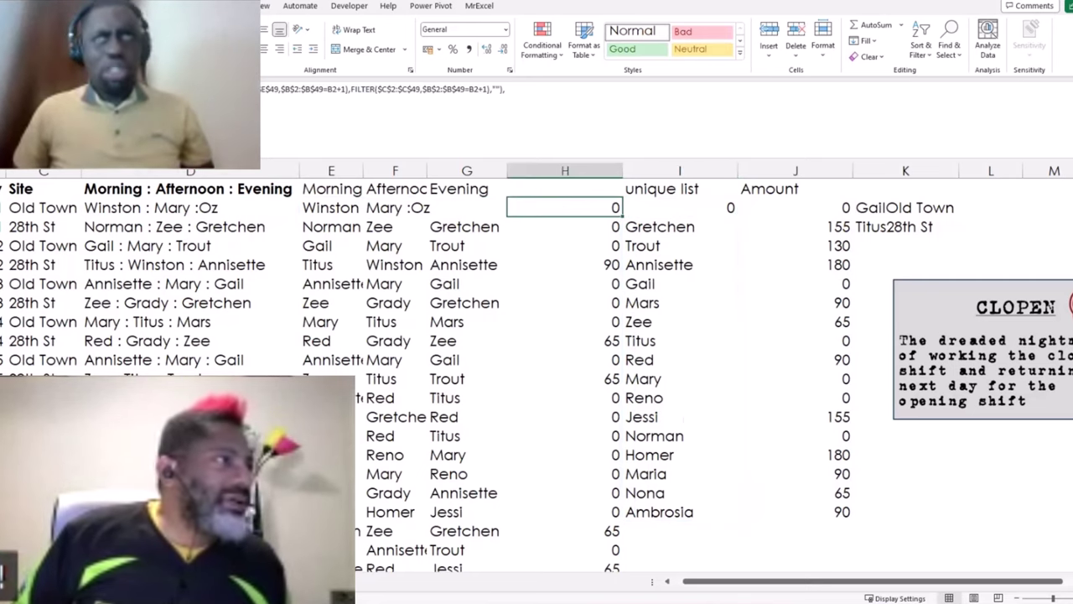
key("ctrl+z")
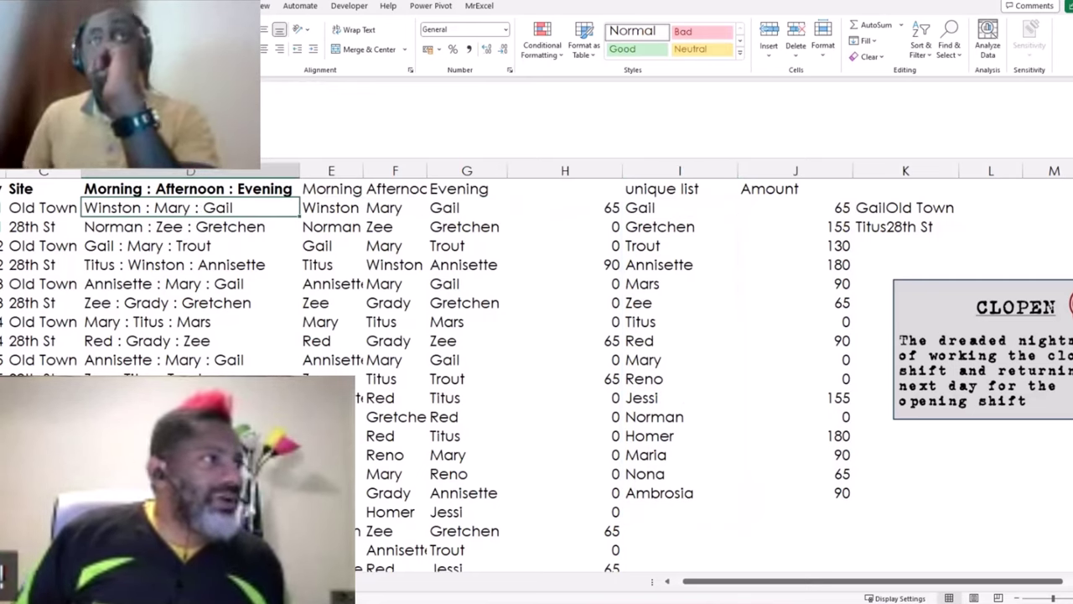
left_click(331, 208)
left_click(564, 207)
left_click(679, 207)
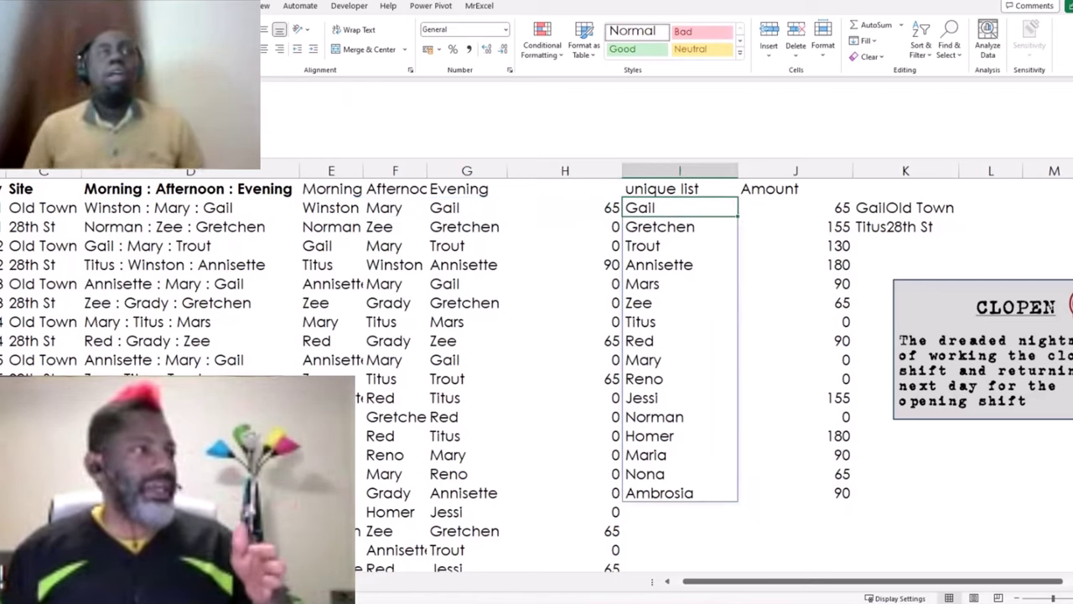
left_click(331, 208)
left_click(190, 207)
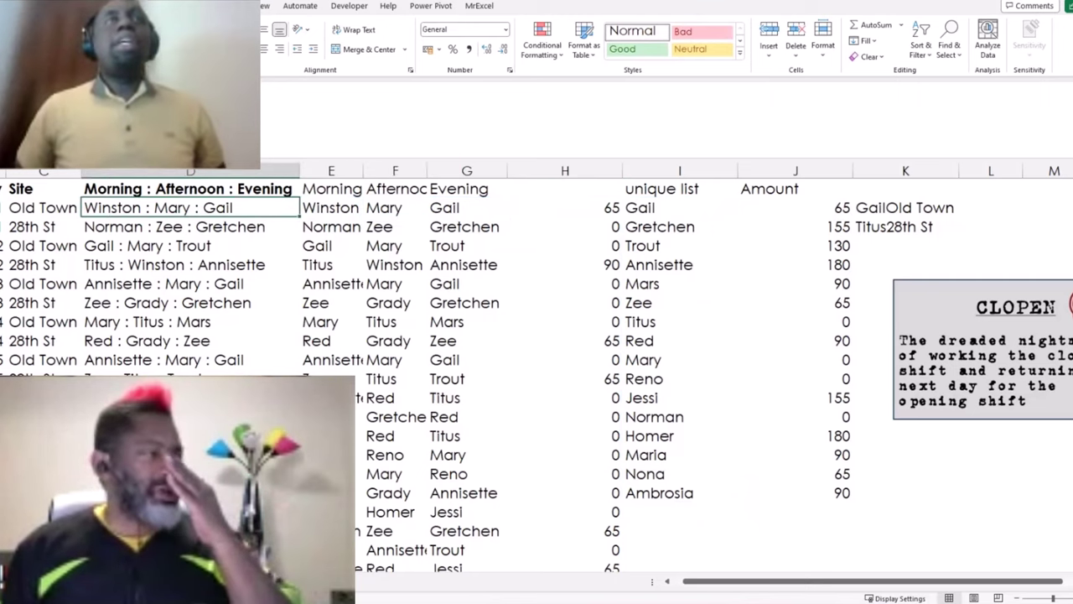
key("F2")
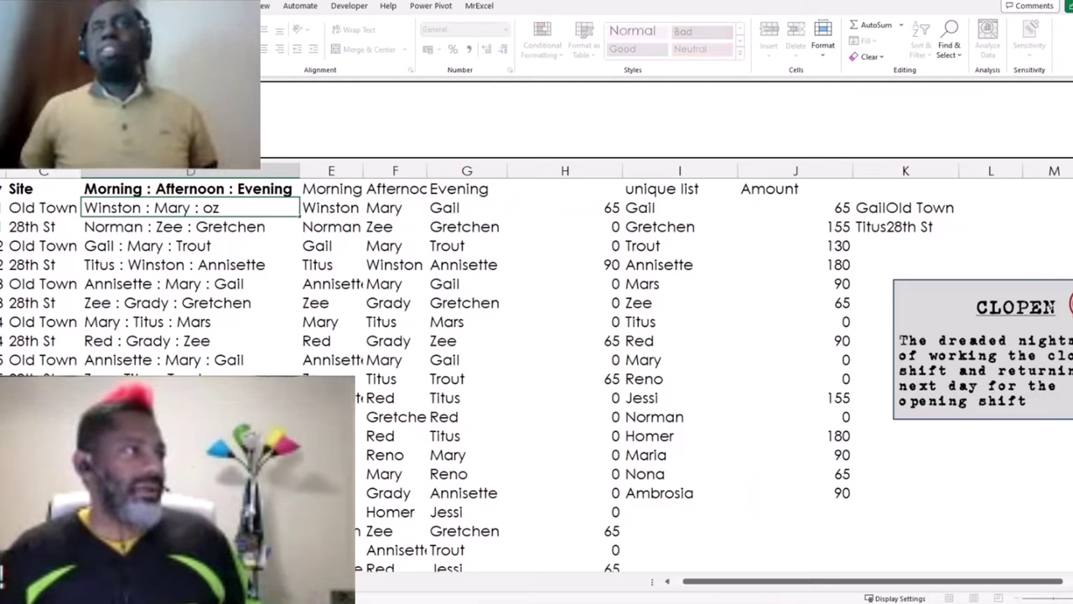
key("Return")
left_click(191, 207)
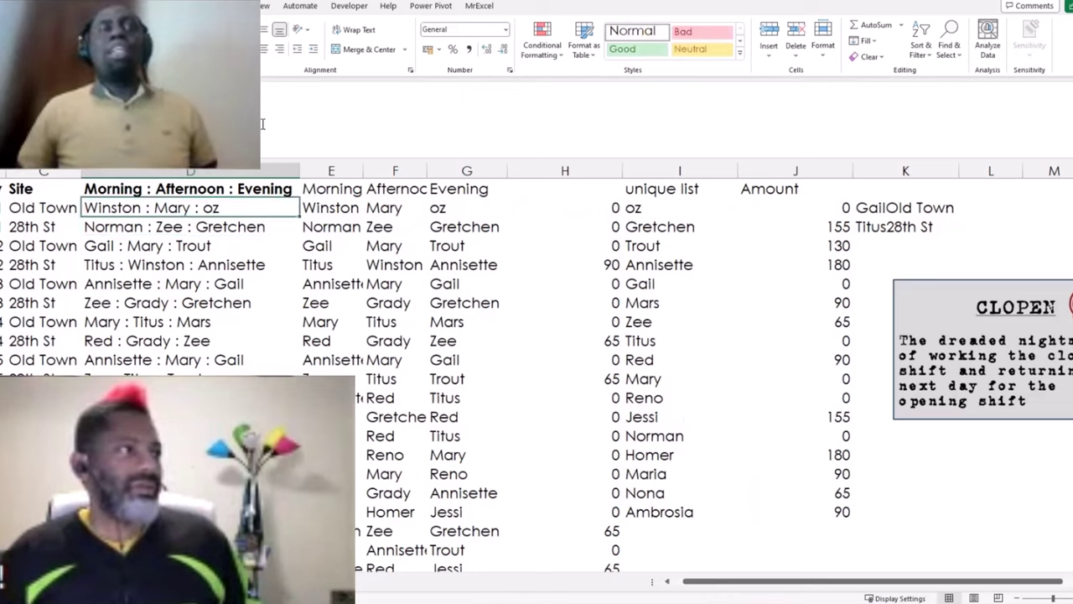
key("F2")
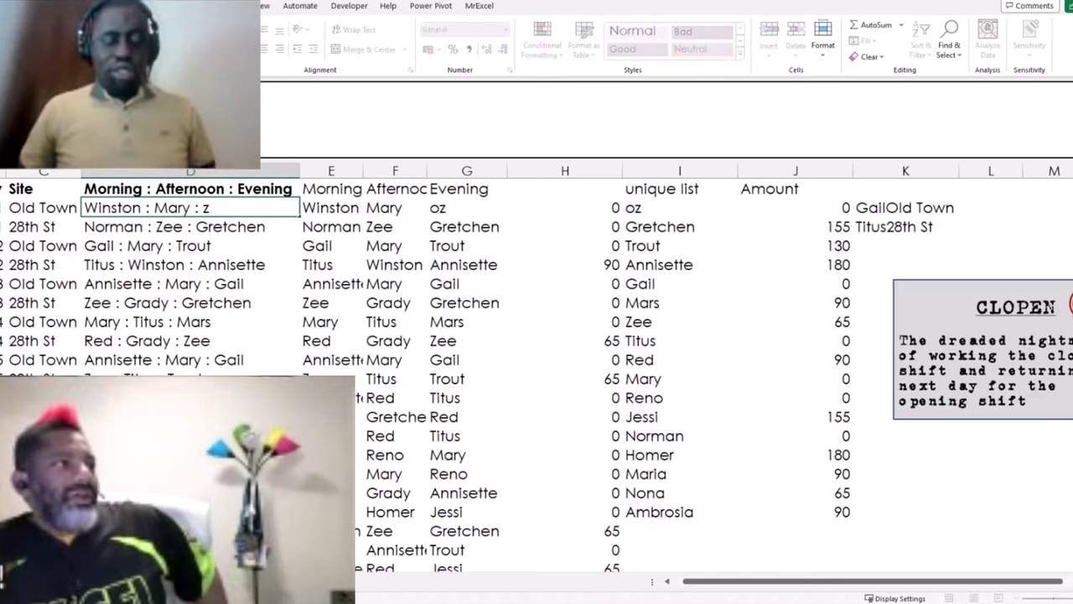
key("Escape")
key("ctrl+z")
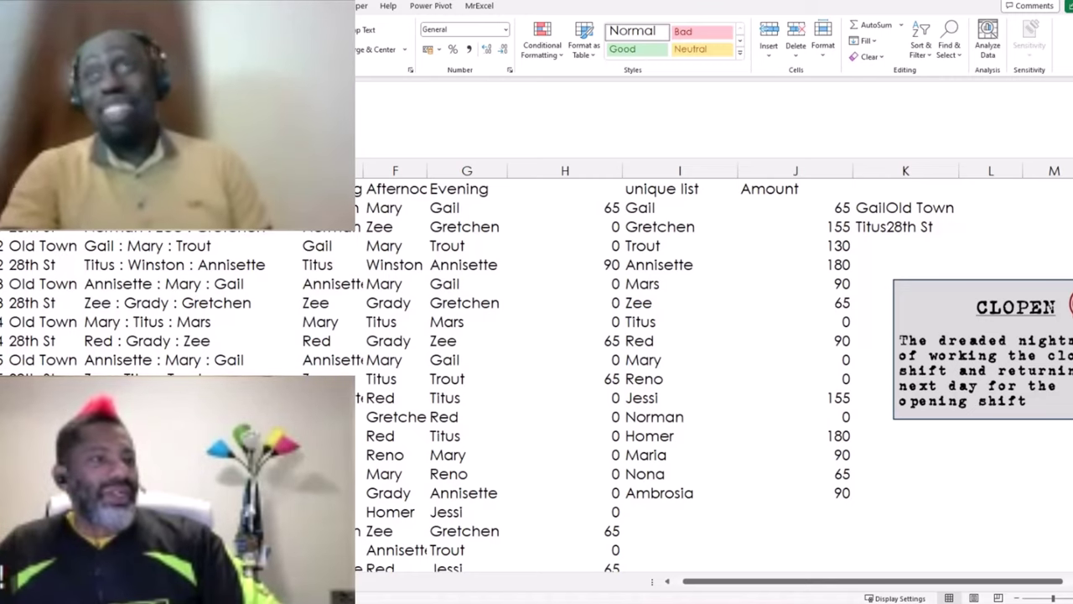
left_click(654, 208)
key("ctrl+shift+Down")
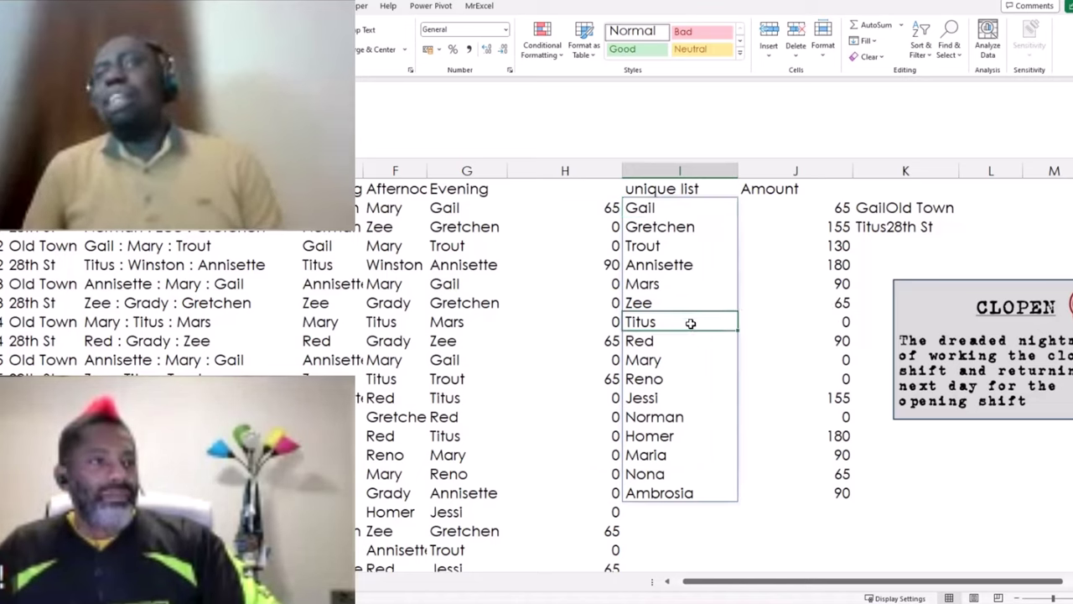
left_click(837, 323)
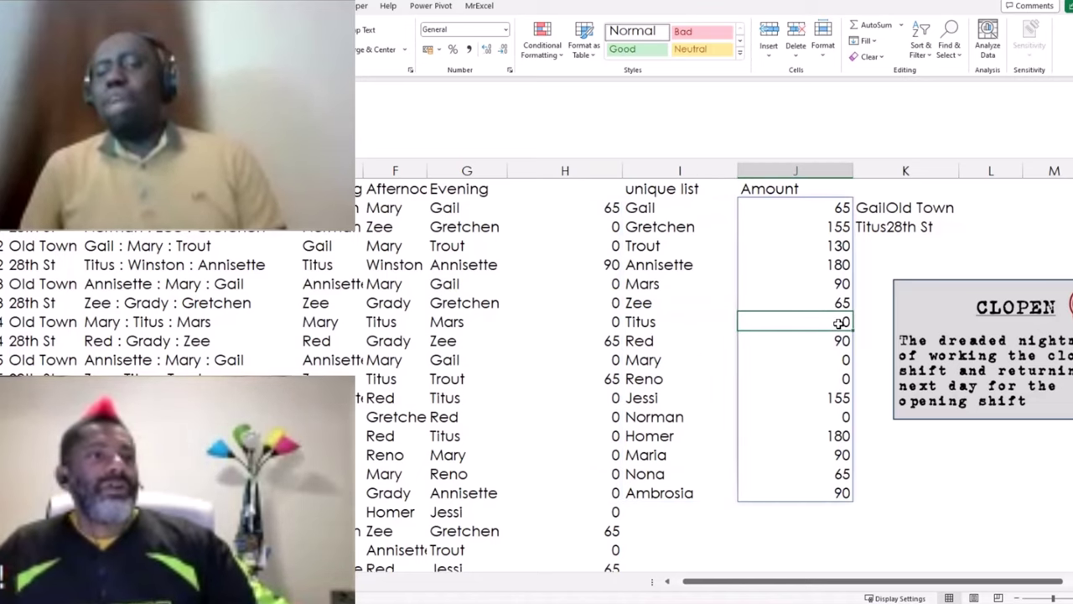